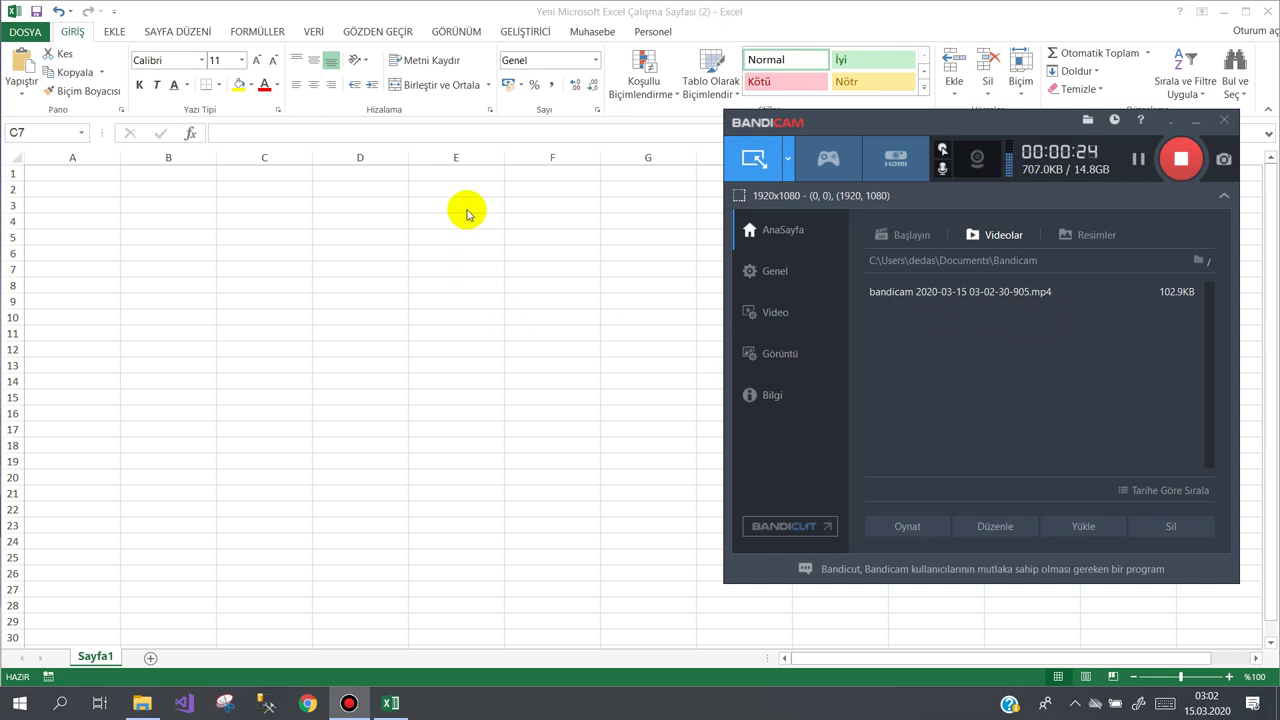
Step: Open the Visual Basic editor from Excel's Developer tab and insert a new UserForm
click(566, 221)
click(522, 31)
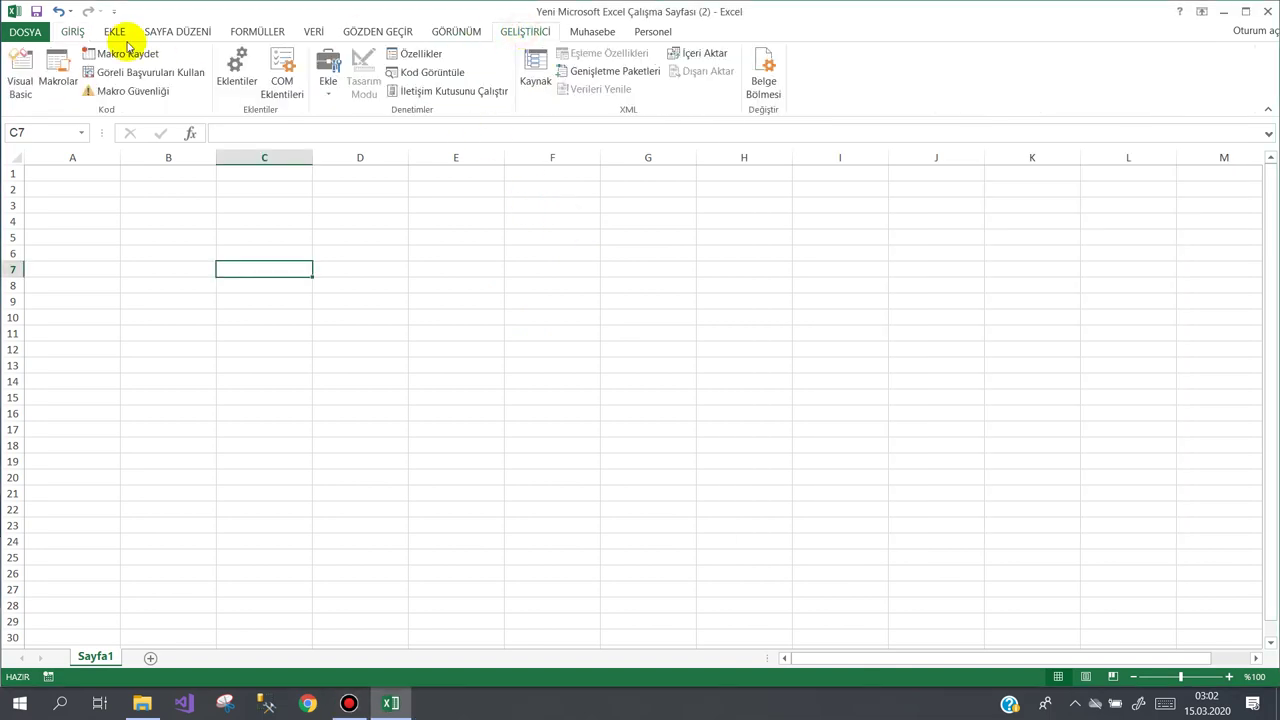
click(20, 75)
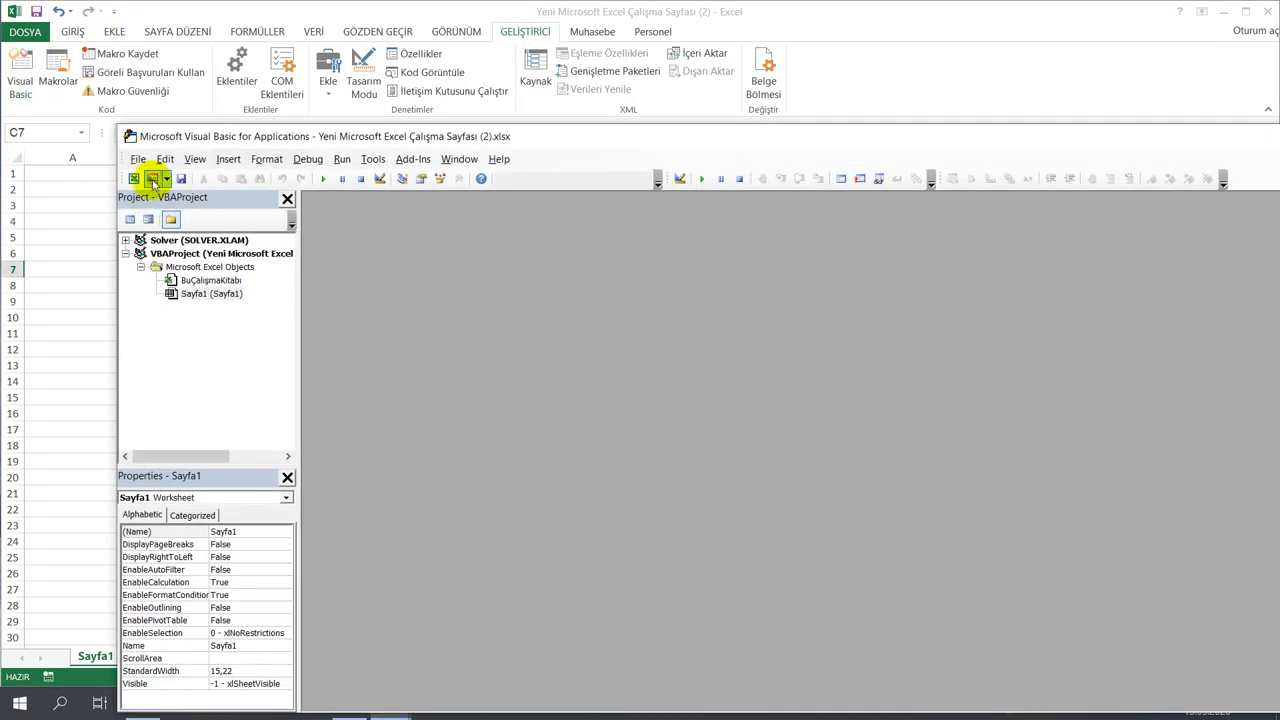
click(153, 182)
drag(680, 138, 655, 58)
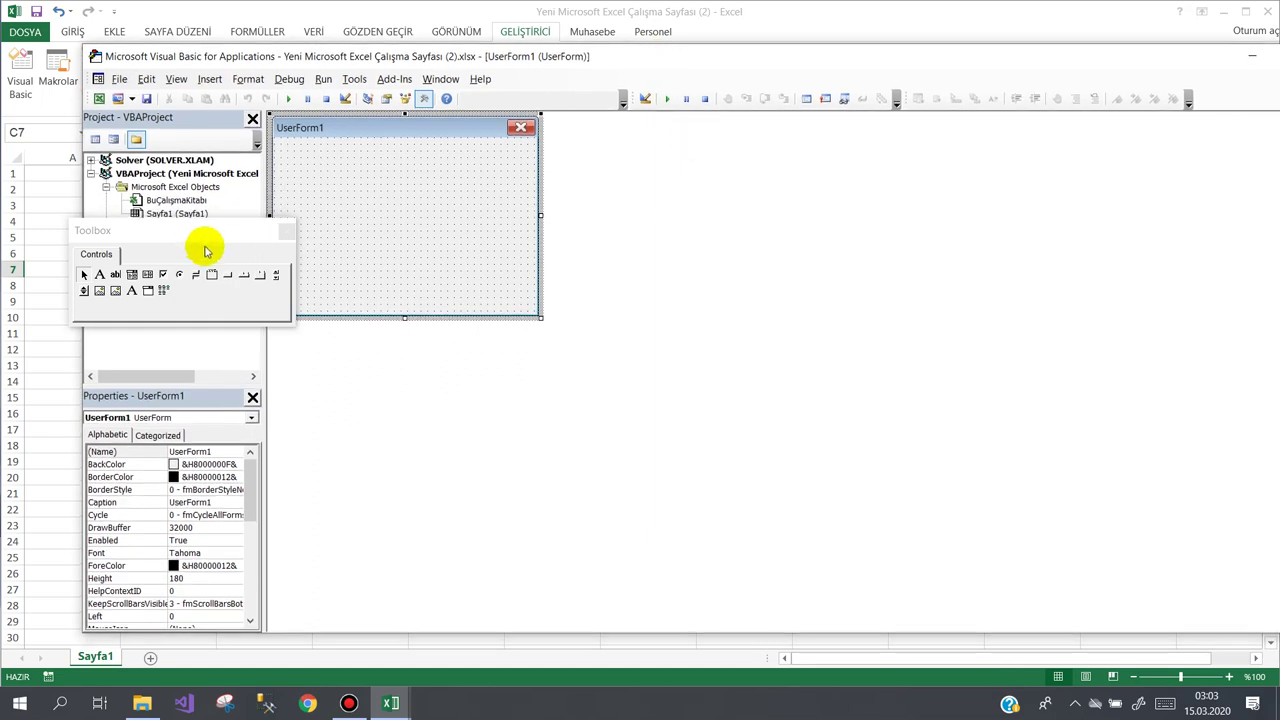
drag(205, 240, 743, 194)
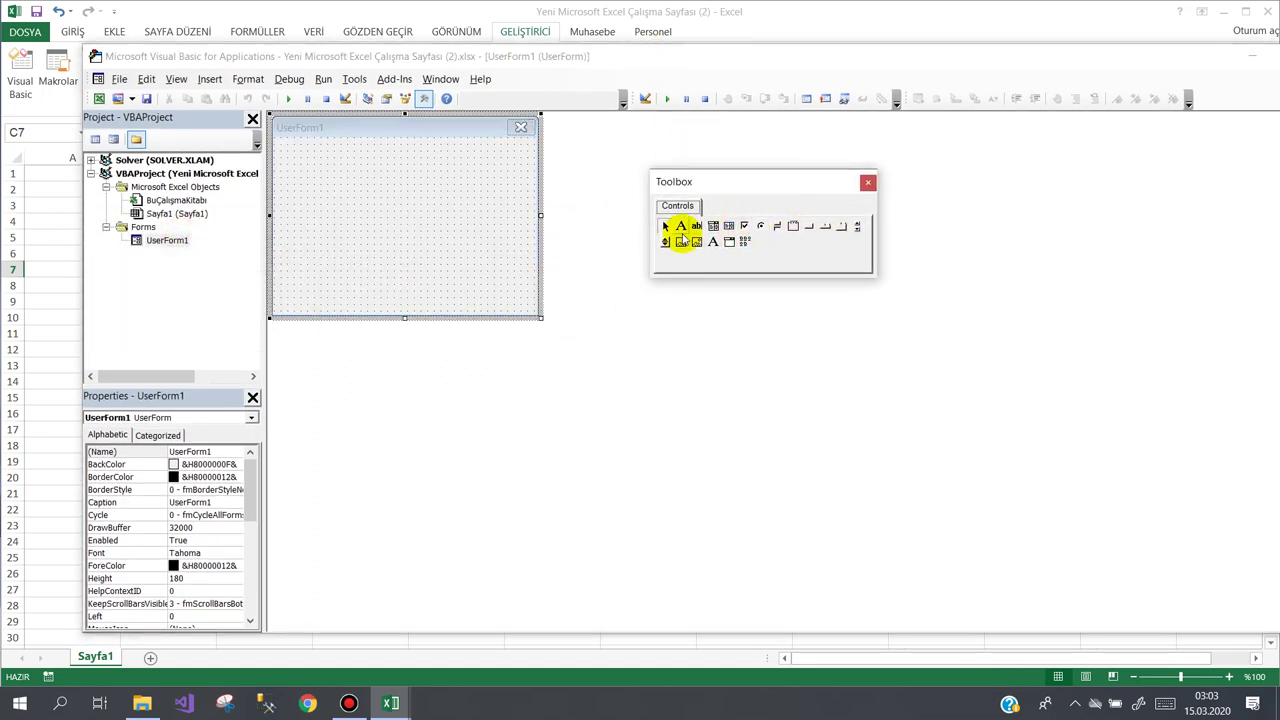
Step: Draw a date picker near the top of the form with ListView1 below it
click(731, 246)
drag(300, 178, 470, 205)
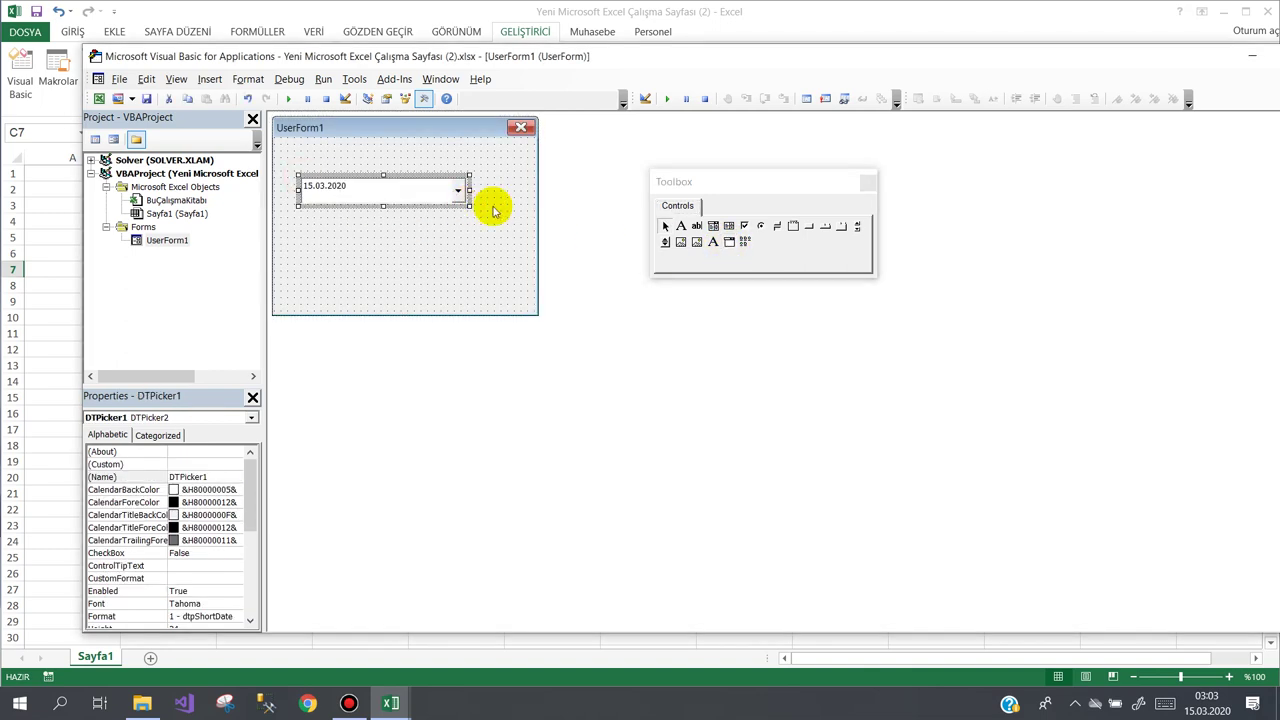
click(745, 242)
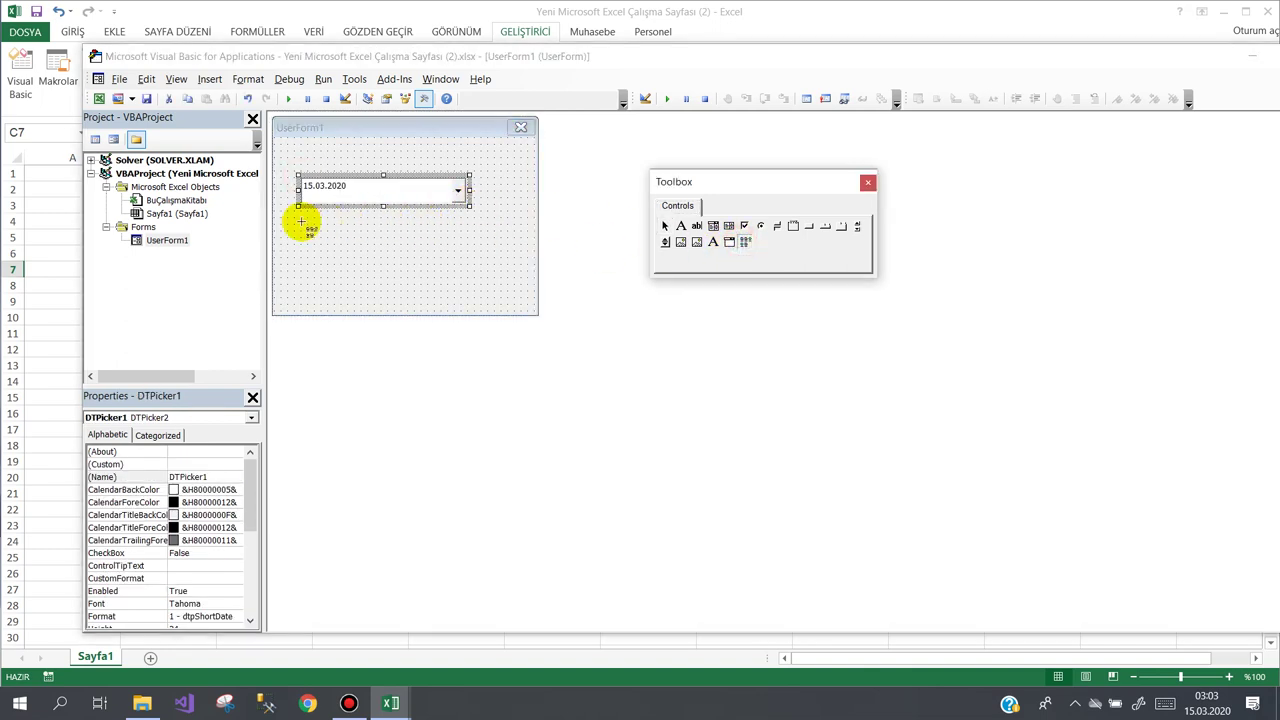
drag(299, 221, 476, 286)
right_click(780, 254)
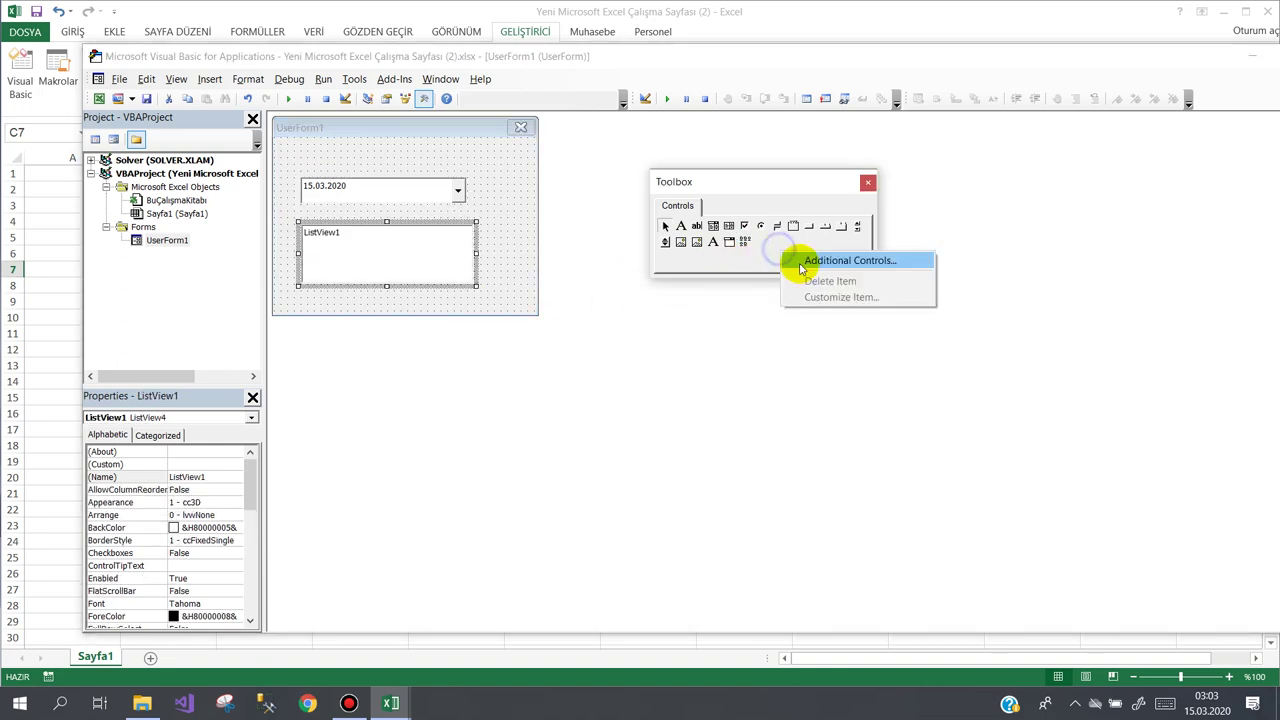
click(782, 253)
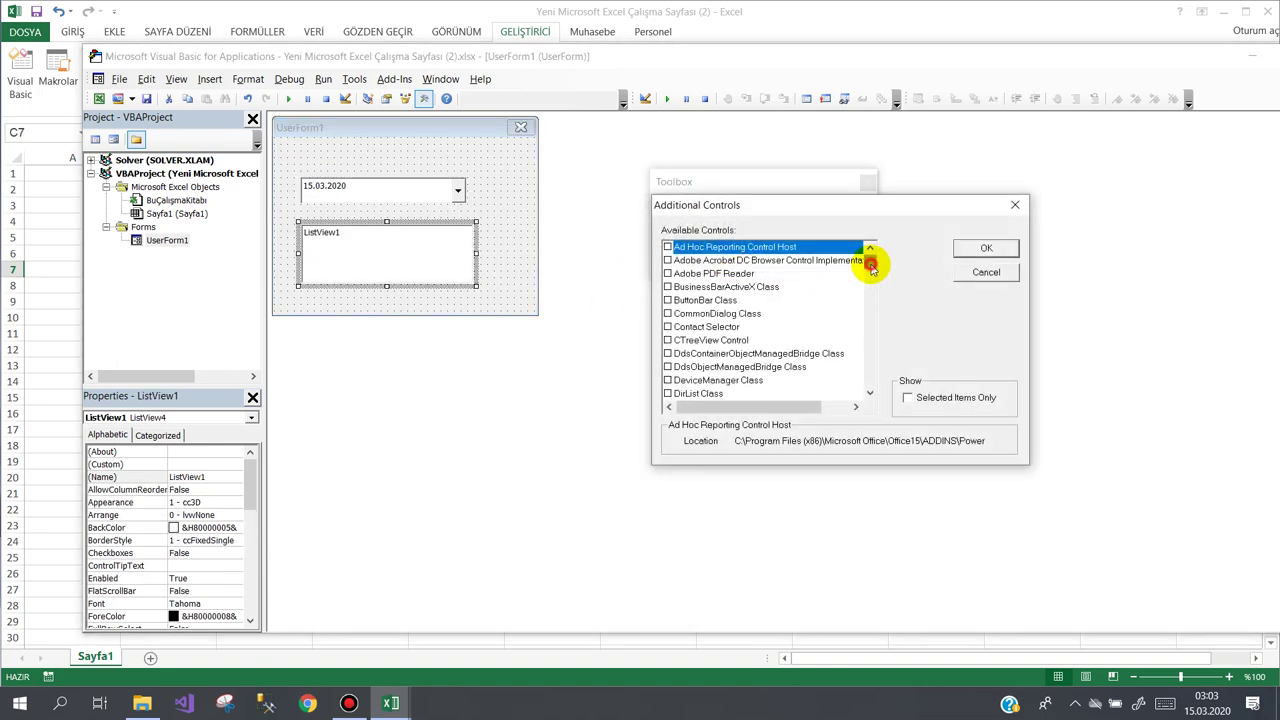
drag(870, 258, 873, 302)
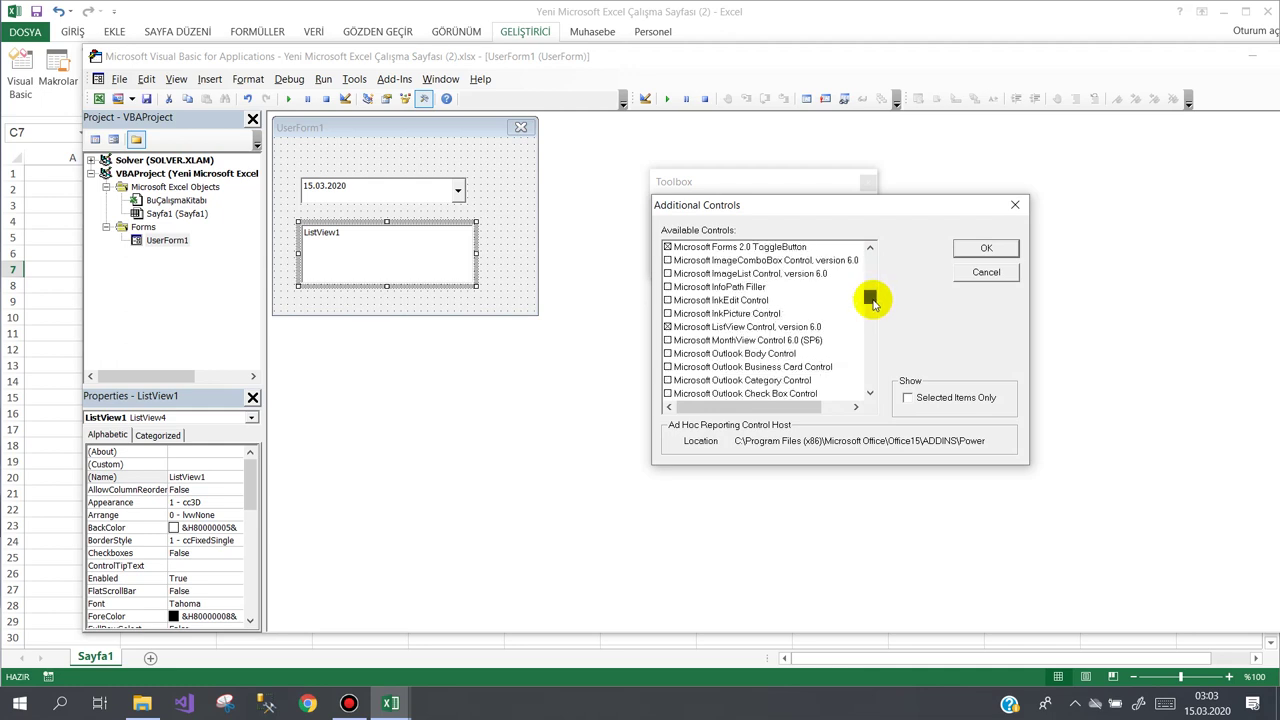
drag(873, 302, 873, 305)
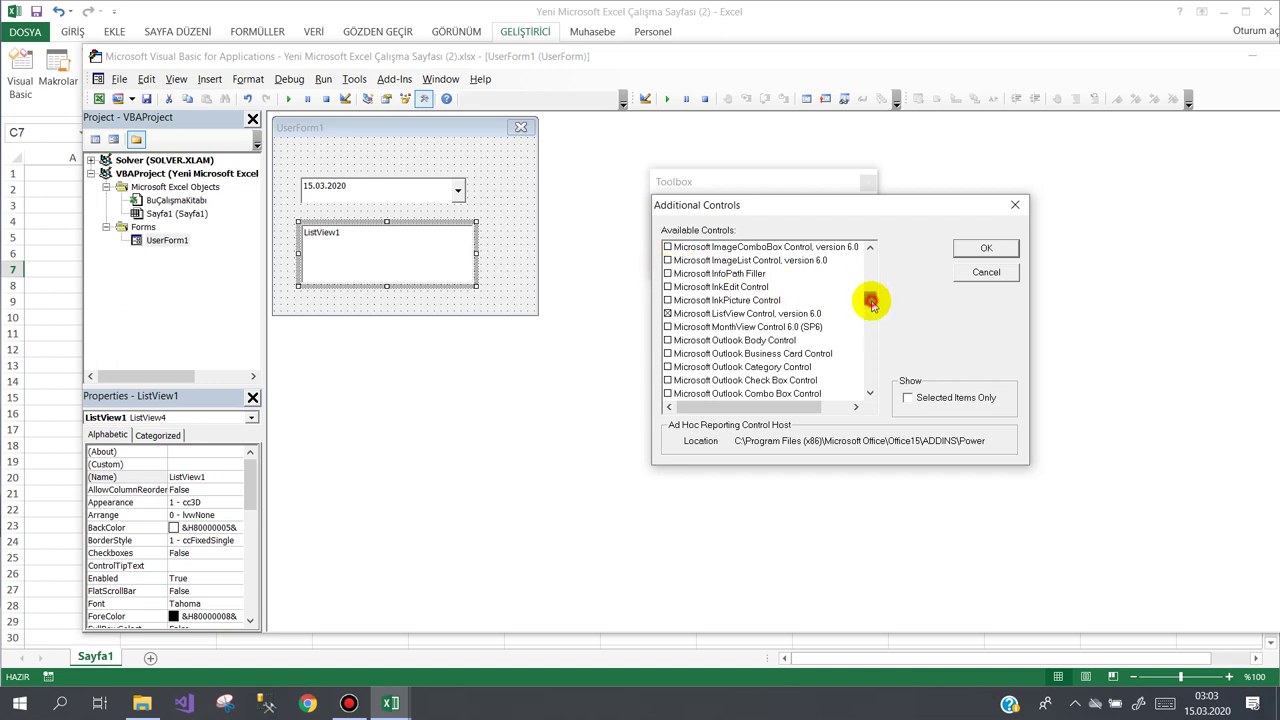
drag(871, 304, 877, 286)
click(977, 277)
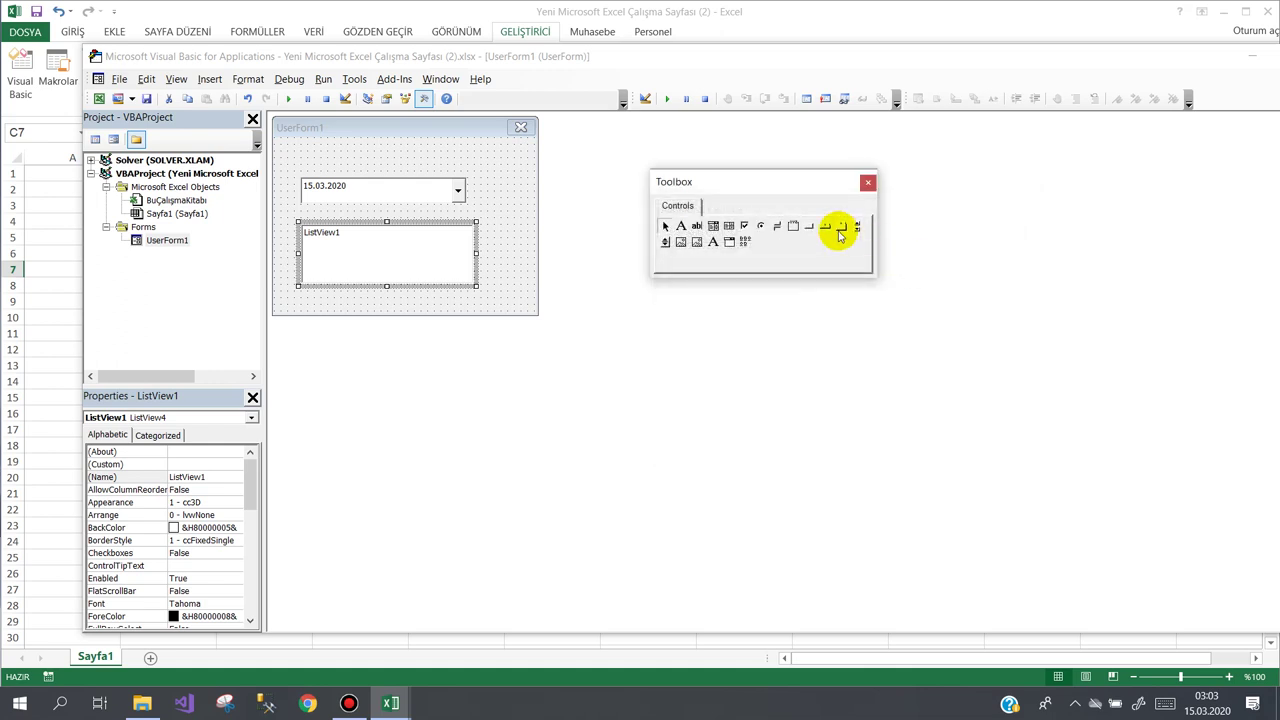
Step: Delete the date picker from UserForm1
click(505, 237)
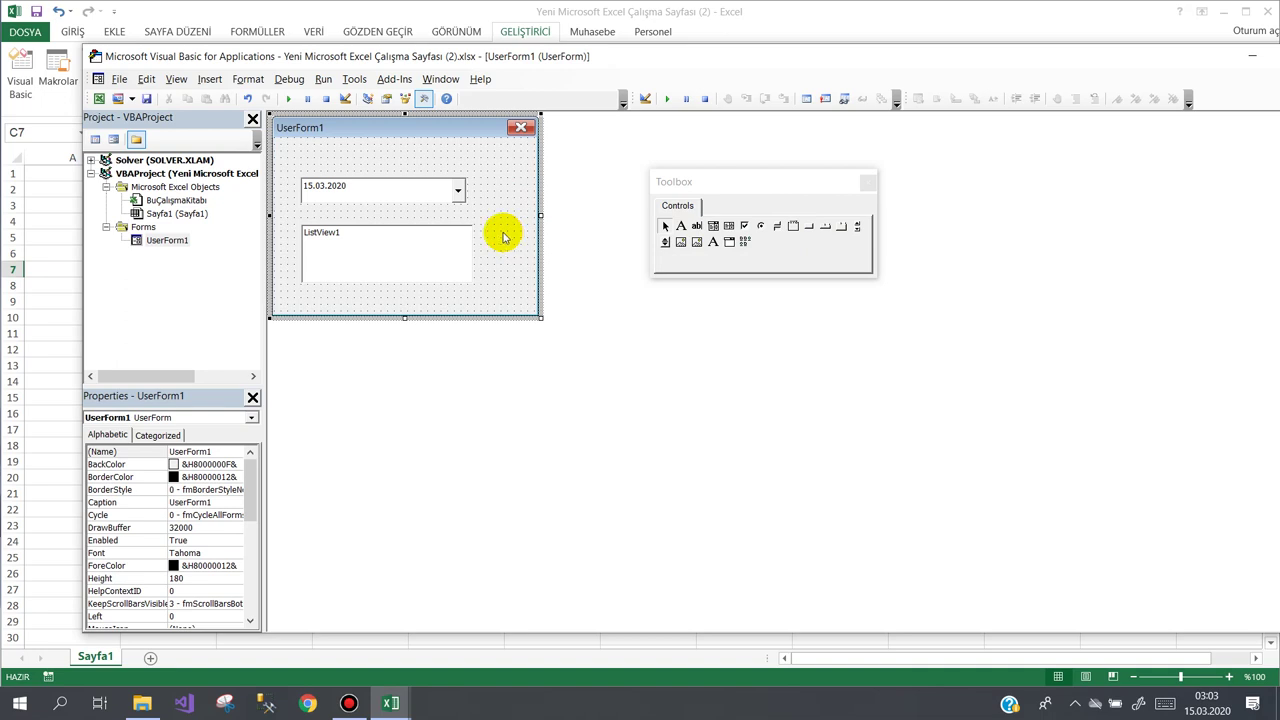
click(444, 190)
drag(470, 190, 490, 190)
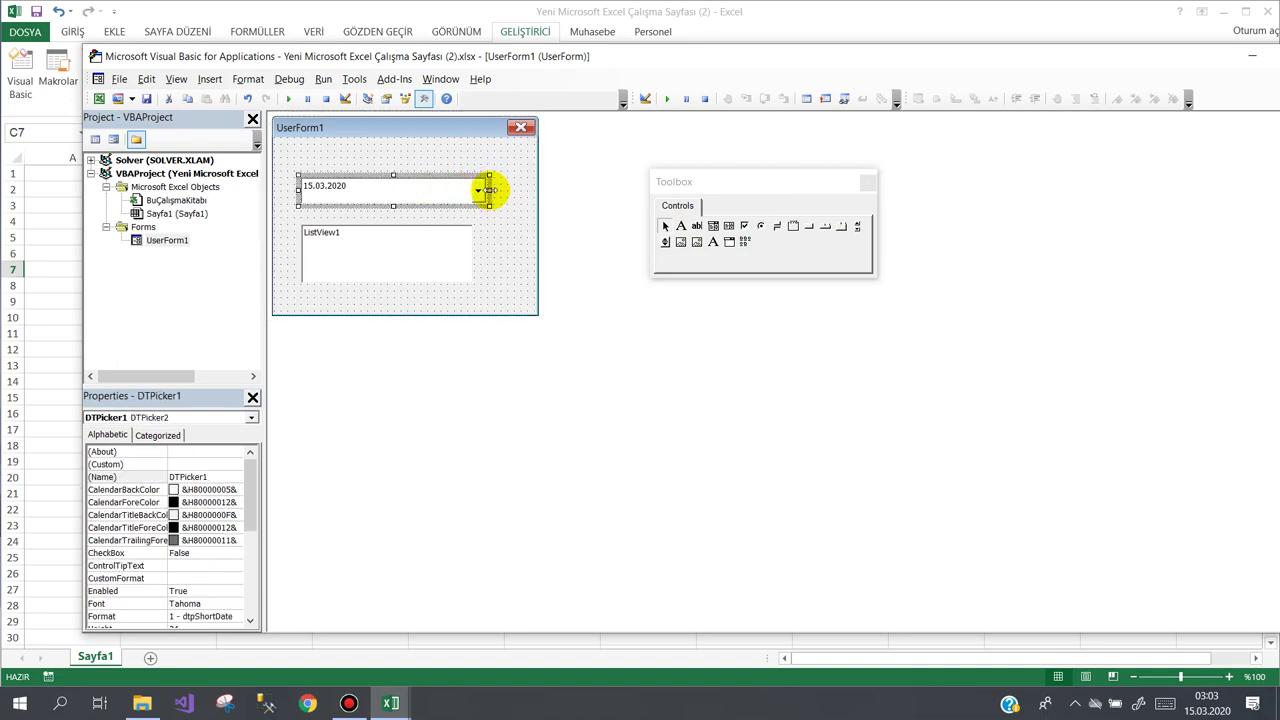
click(503, 197)
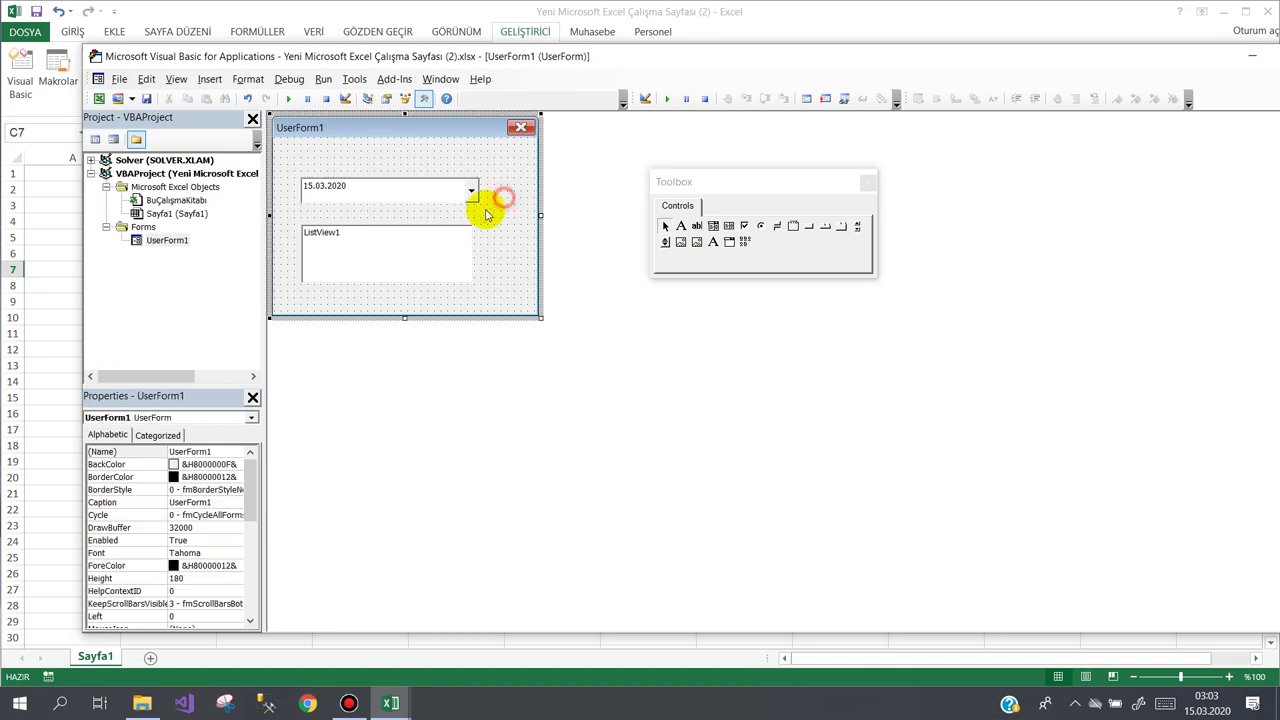
click(417, 189)
key(Delete)
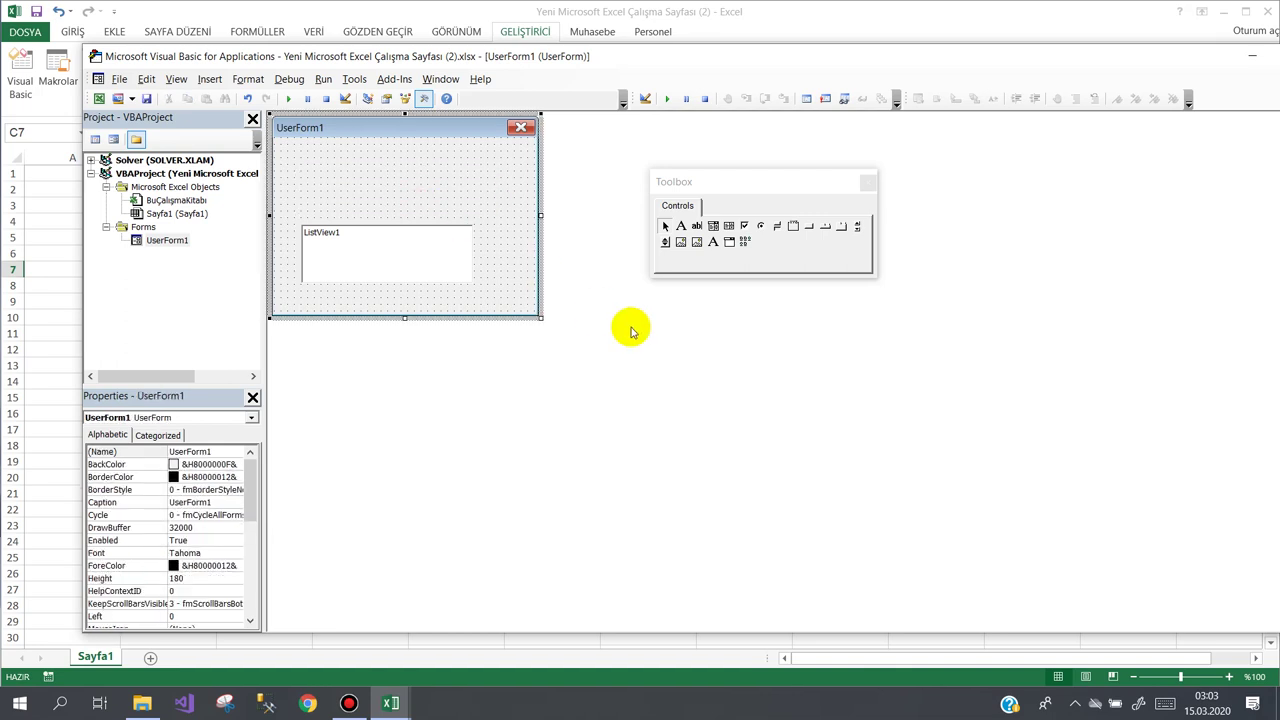
Step: Enlarge the user form and move ListView1 toward its lower right
click(449, 249)
click(500, 286)
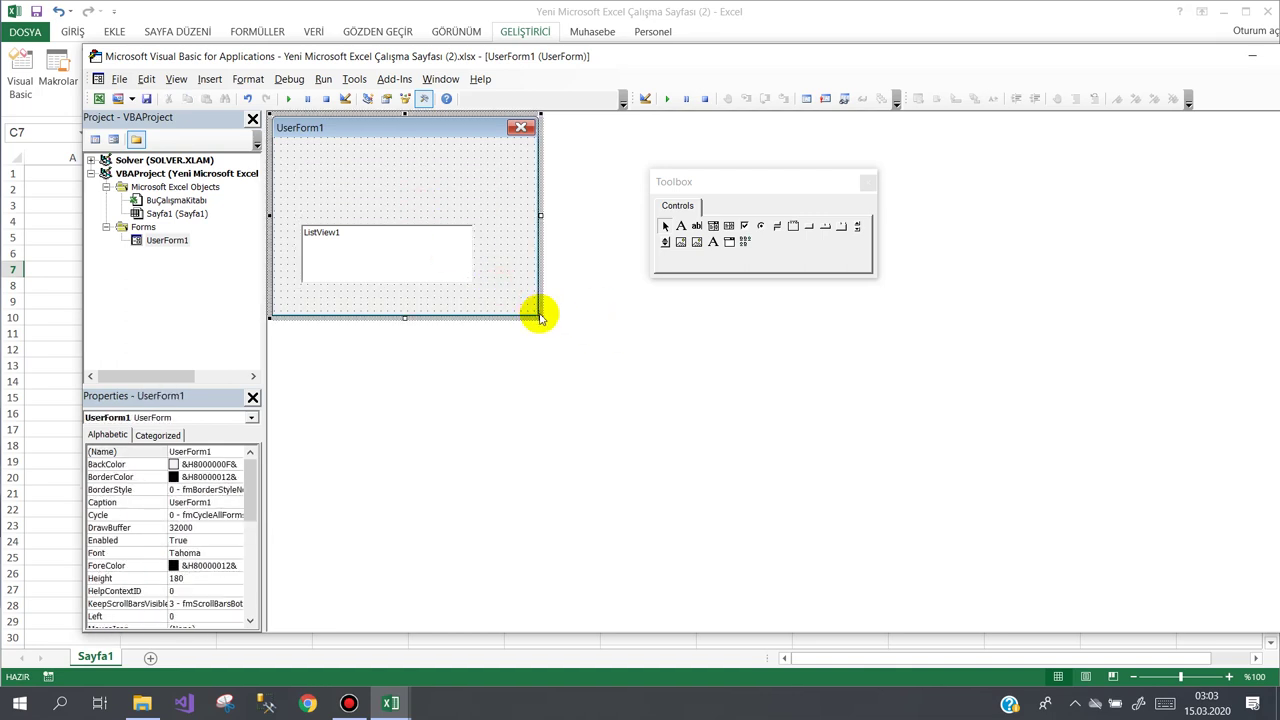
drag(540, 318, 733, 488)
drag(451, 280, 607, 450)
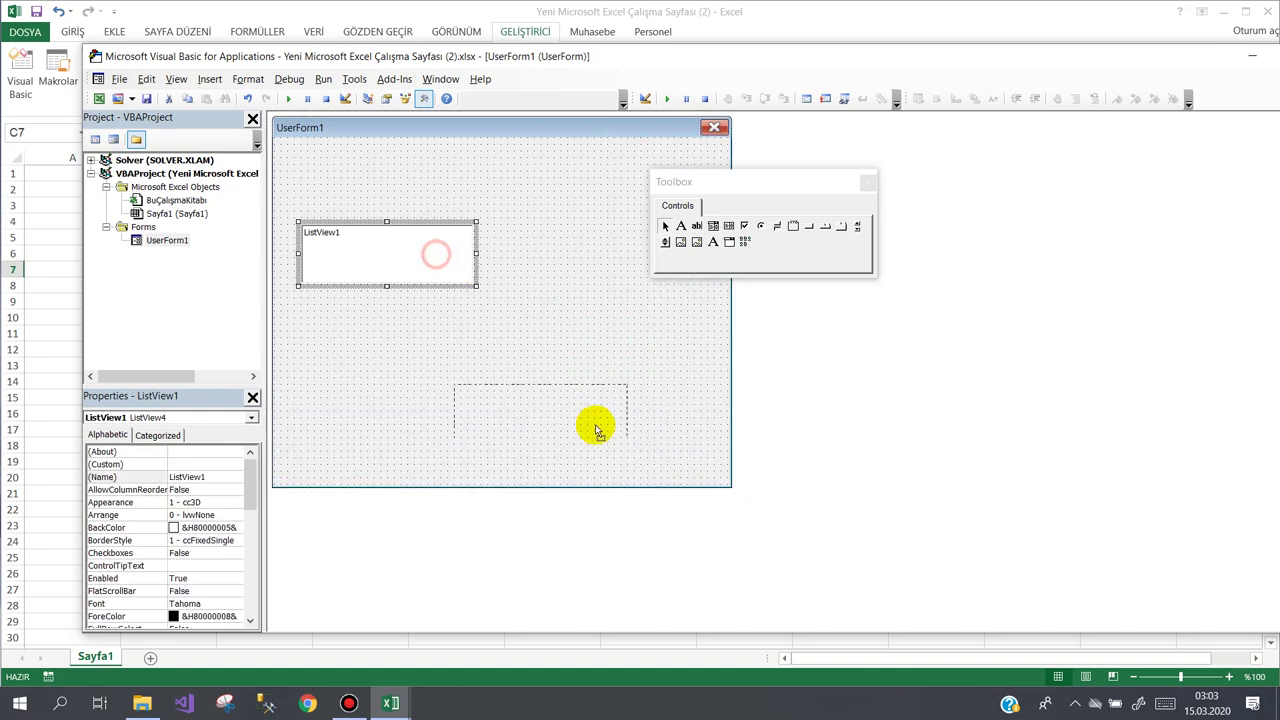
Step: Draw a wide list box across the upper form and move ListView1 up beneath it
click(729, 225)
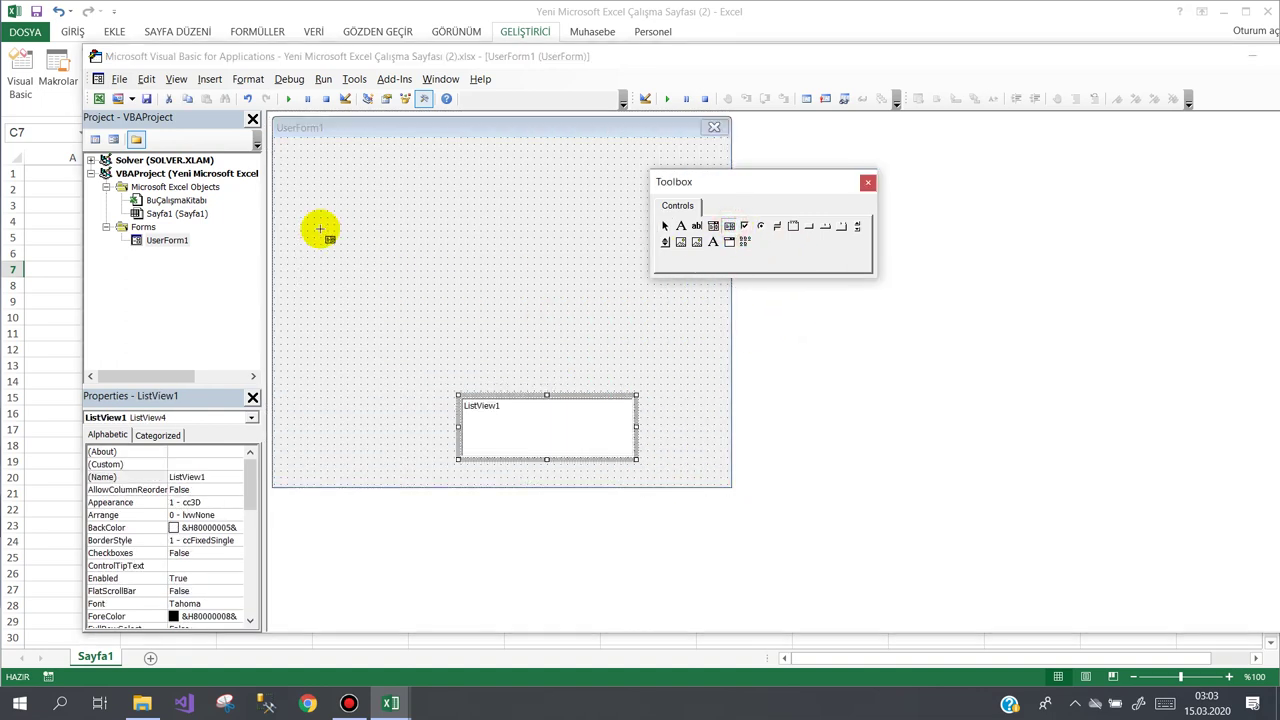
drag(295, 230, 645, 335)
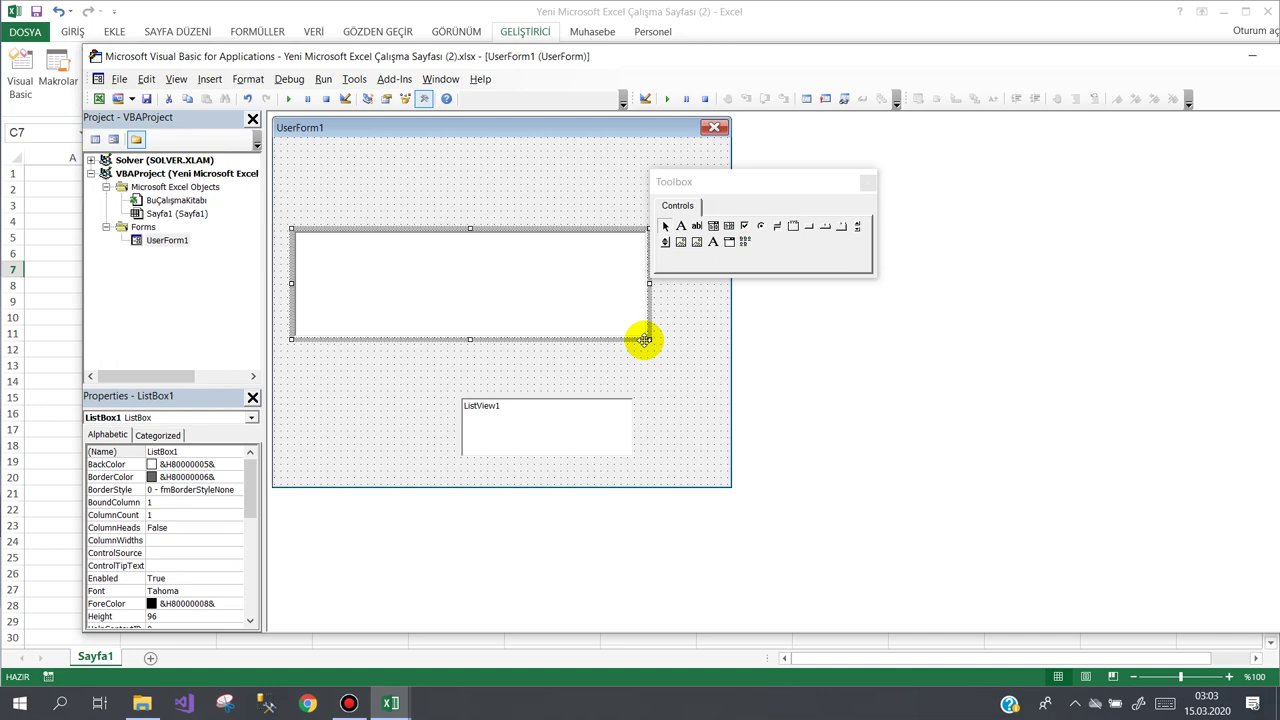
click(700, 333)
click(529, 426)
drag(514, 423, 440, 378)
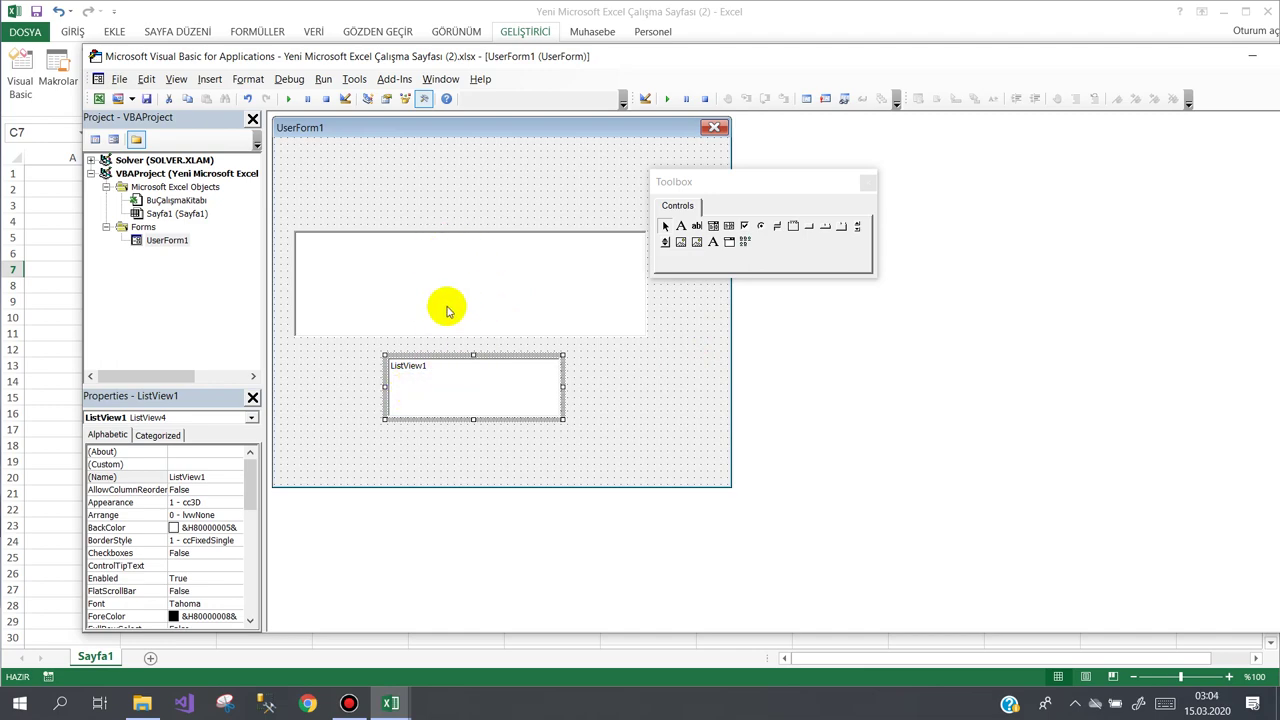
Step: Delete the list box so only ListView1 remains on the form
click(469, 270)
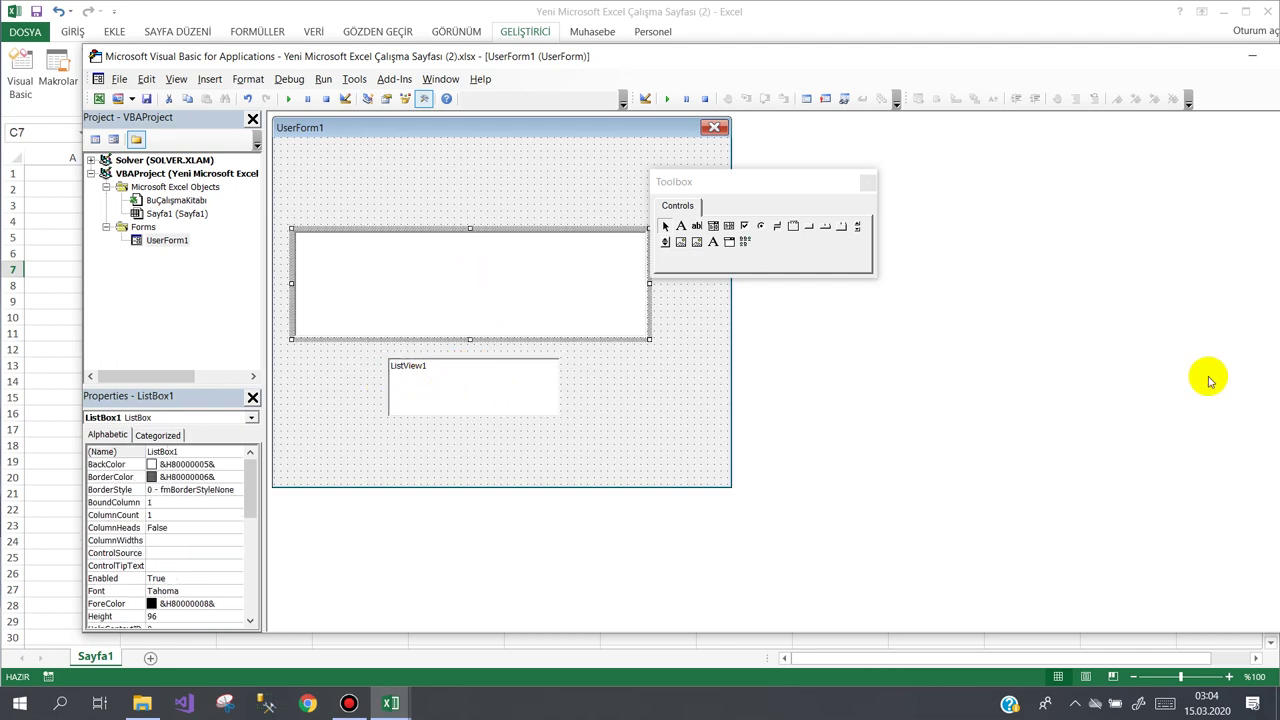
key(Delete)
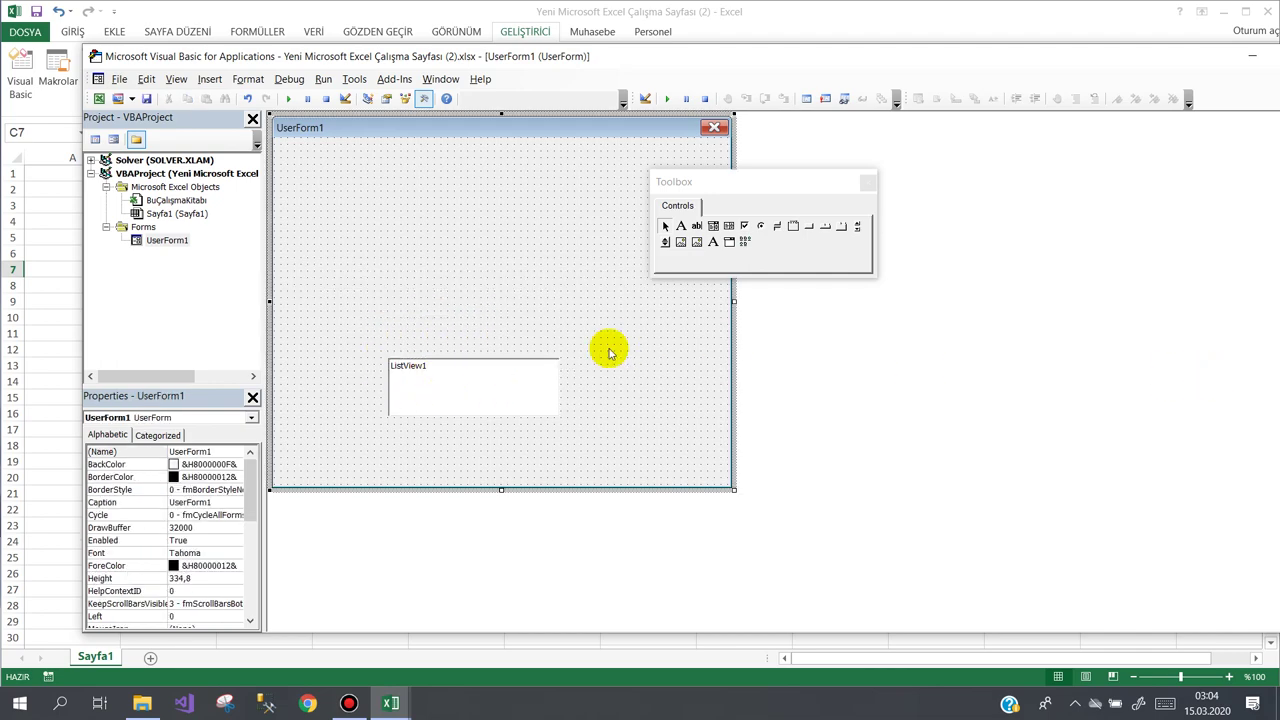
click(503, 383)
click(484, 268)
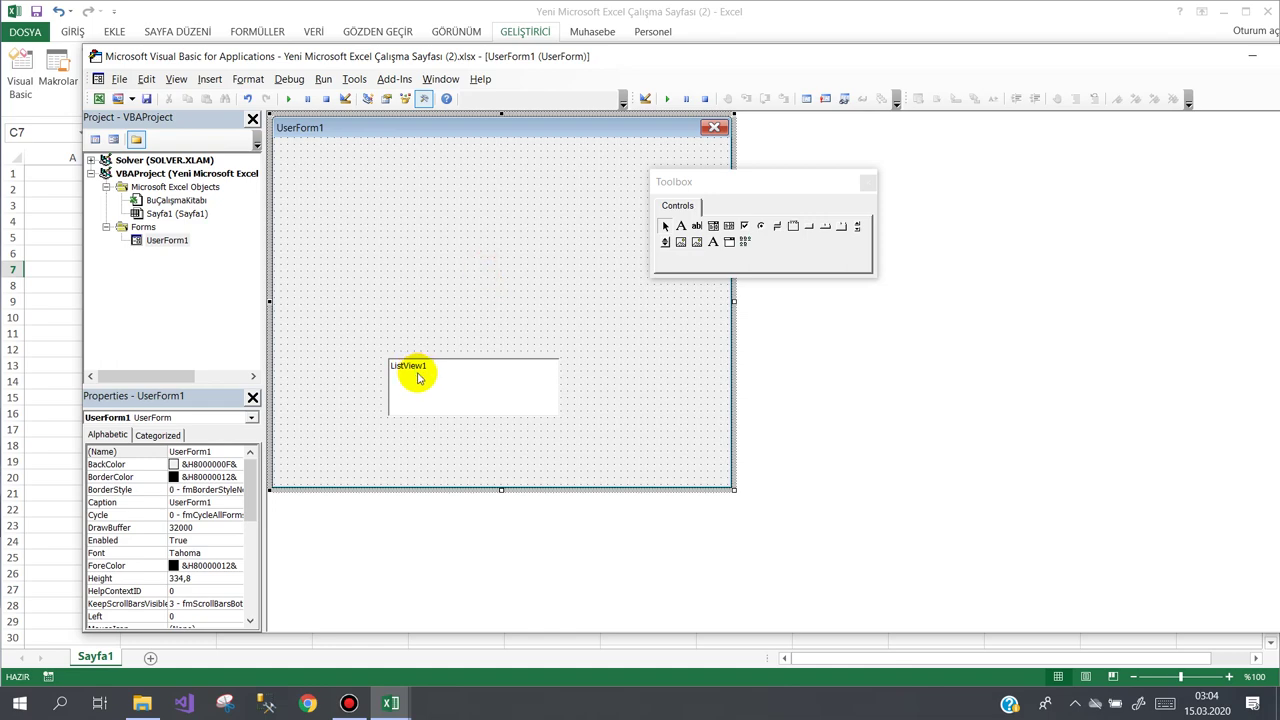
click(419, 378)
click(470, 270)
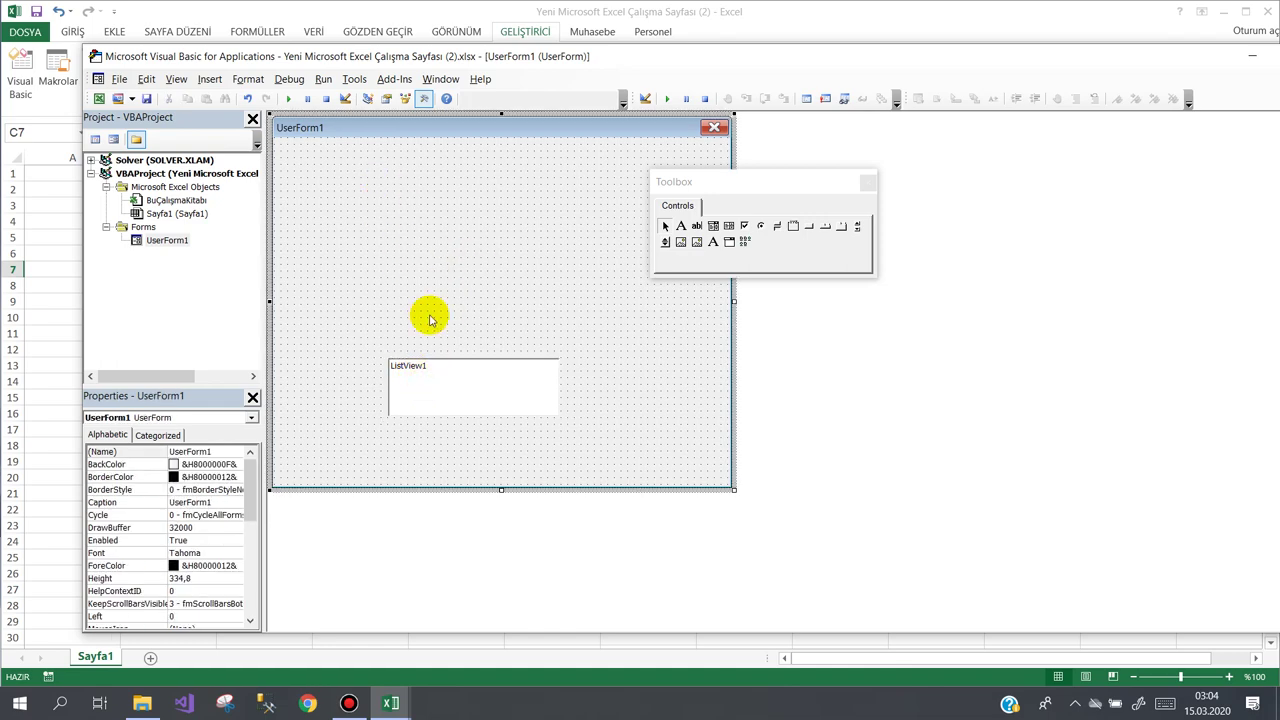
click(334, 197)
Step: Draw Label1 near the form's top-left corner
click(681, 225)
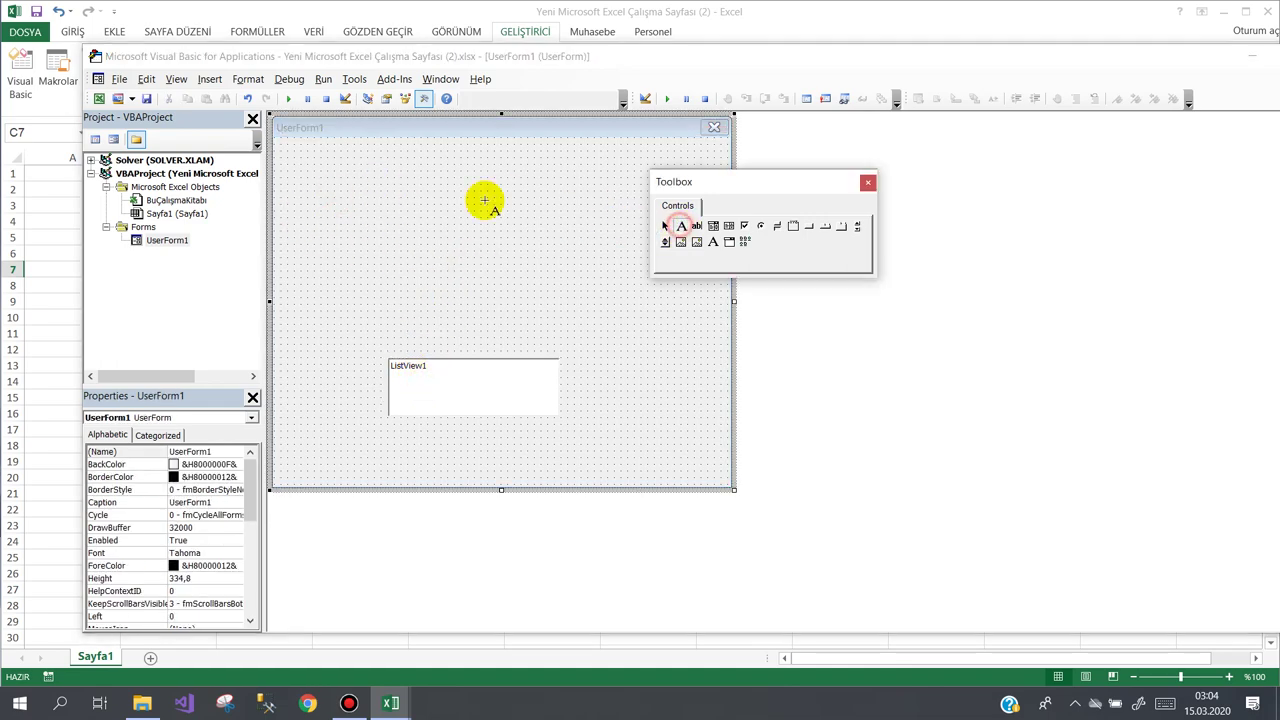
drag(288, 149, 370, 172)
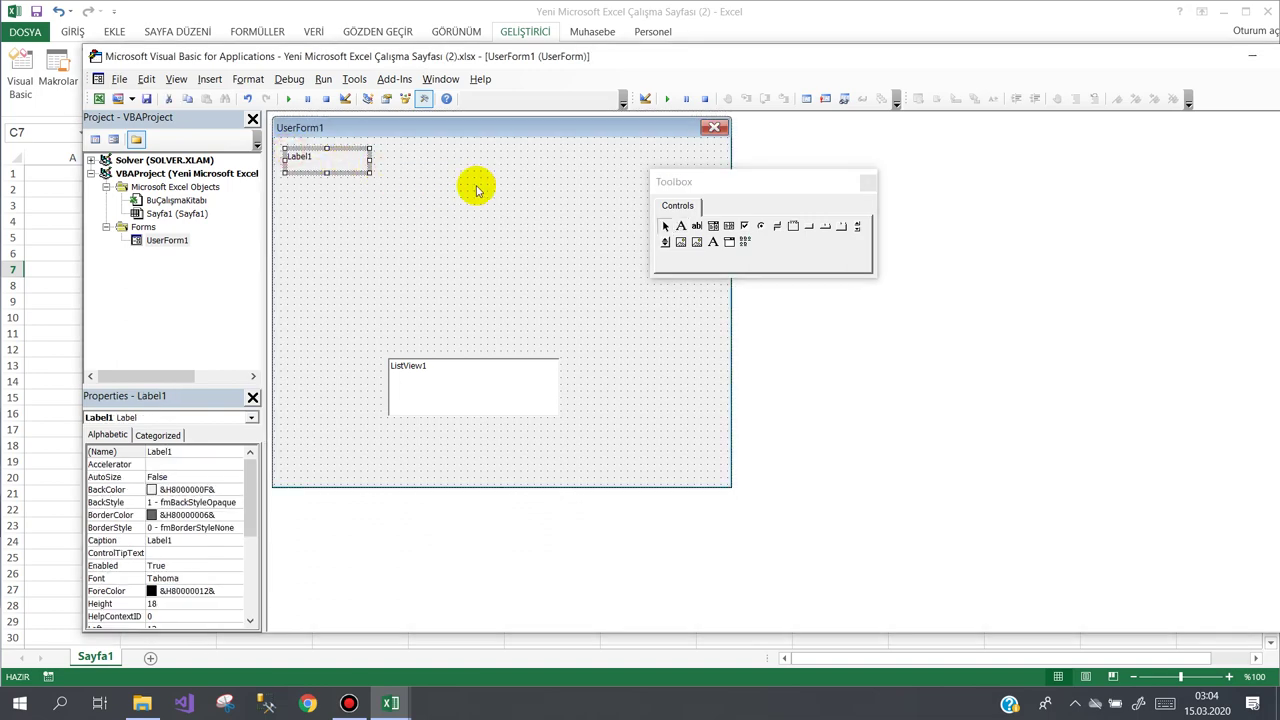
drag(1155, 62, 1036, 58)
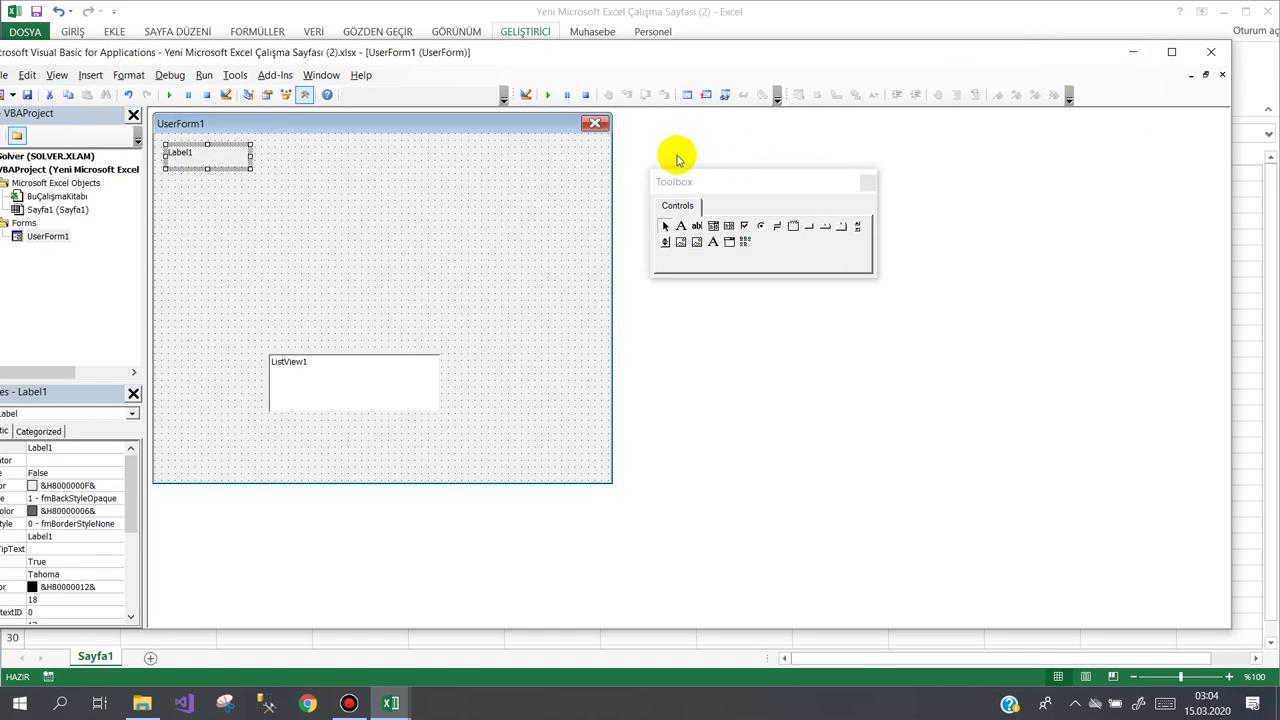
drag(500, 65, 689, 60)
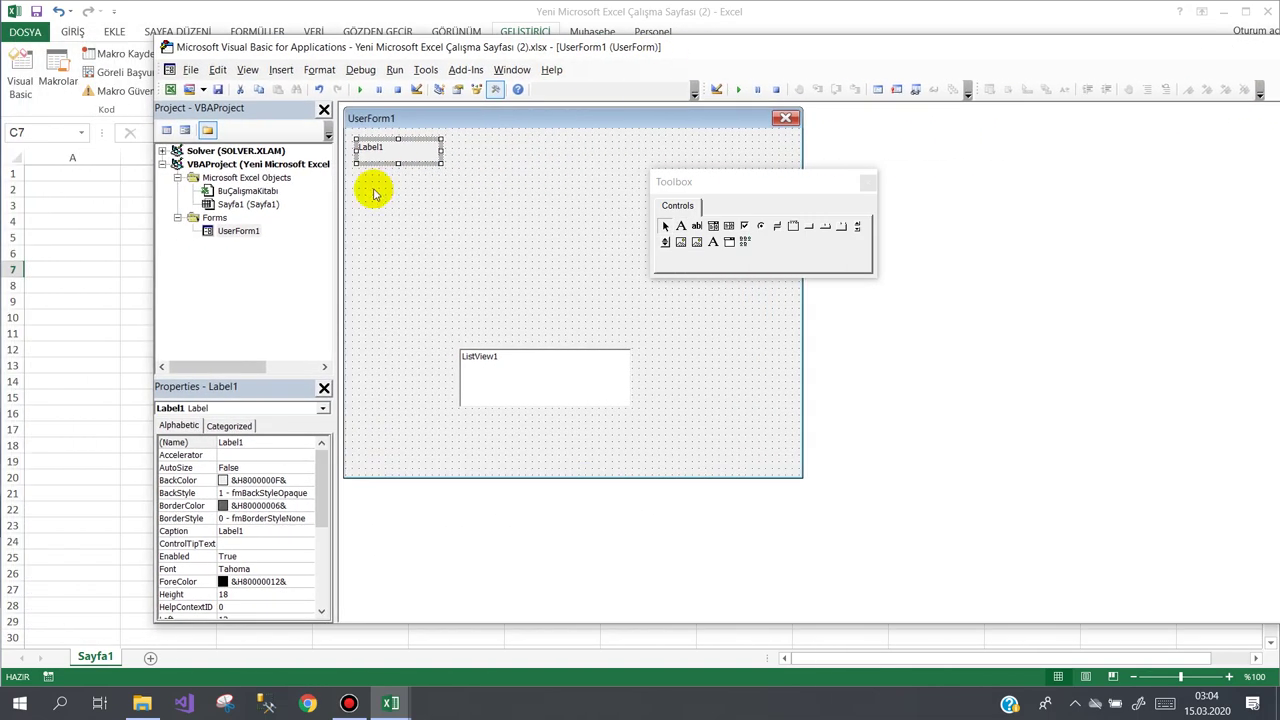
Step: Remove UserForm1 without exporting it and close the editor, returning to Sayfa1
right_click(255, 236)
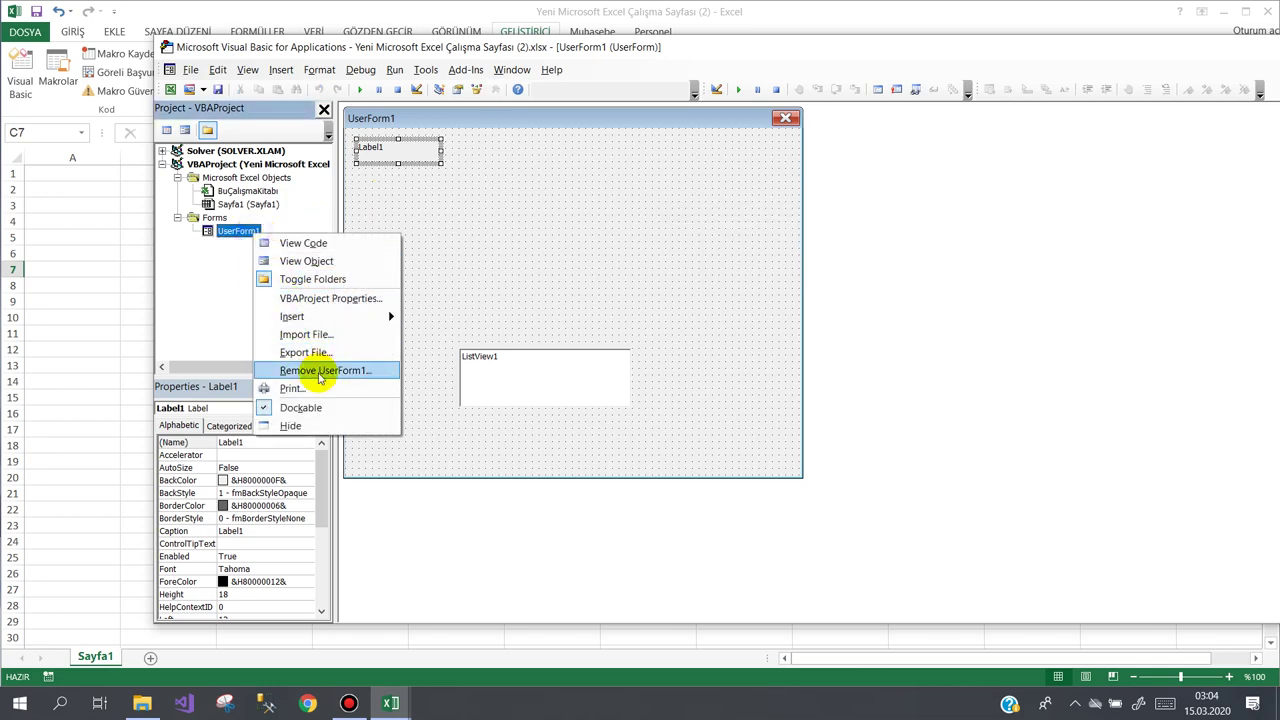
click(318, 370)
click(602, 408)
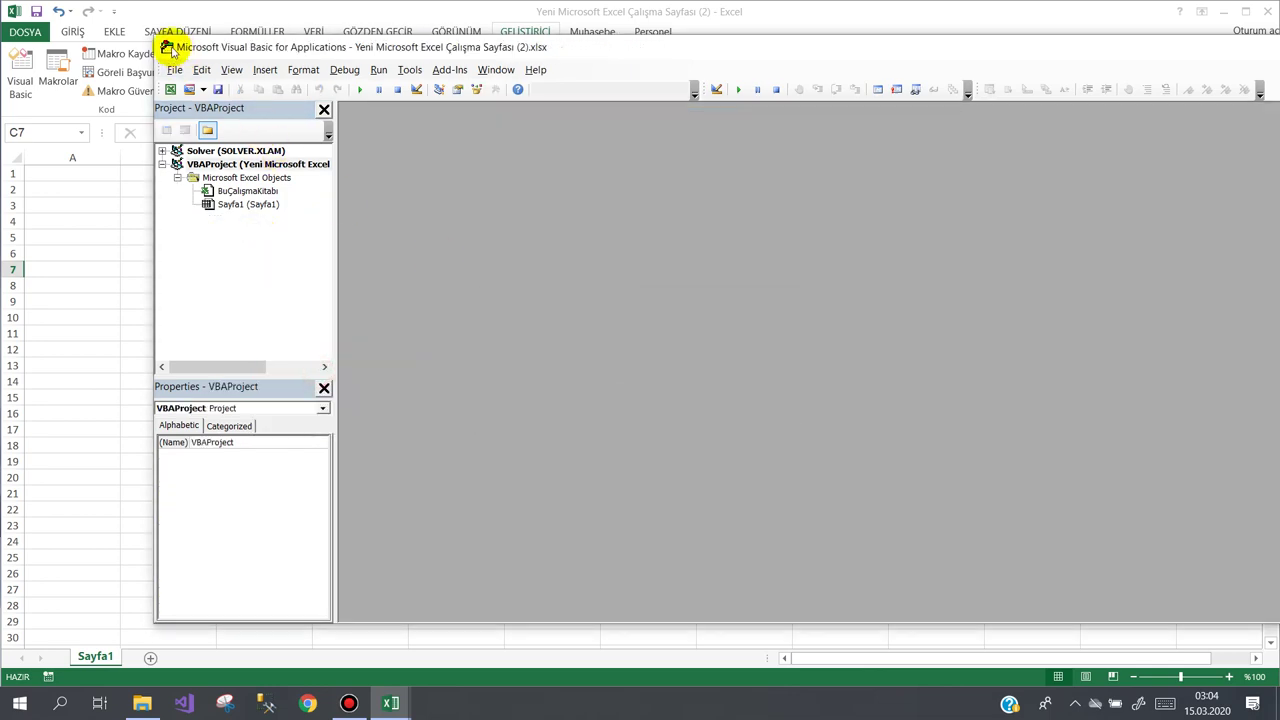
double_click(167, 47)
click(222, 203)
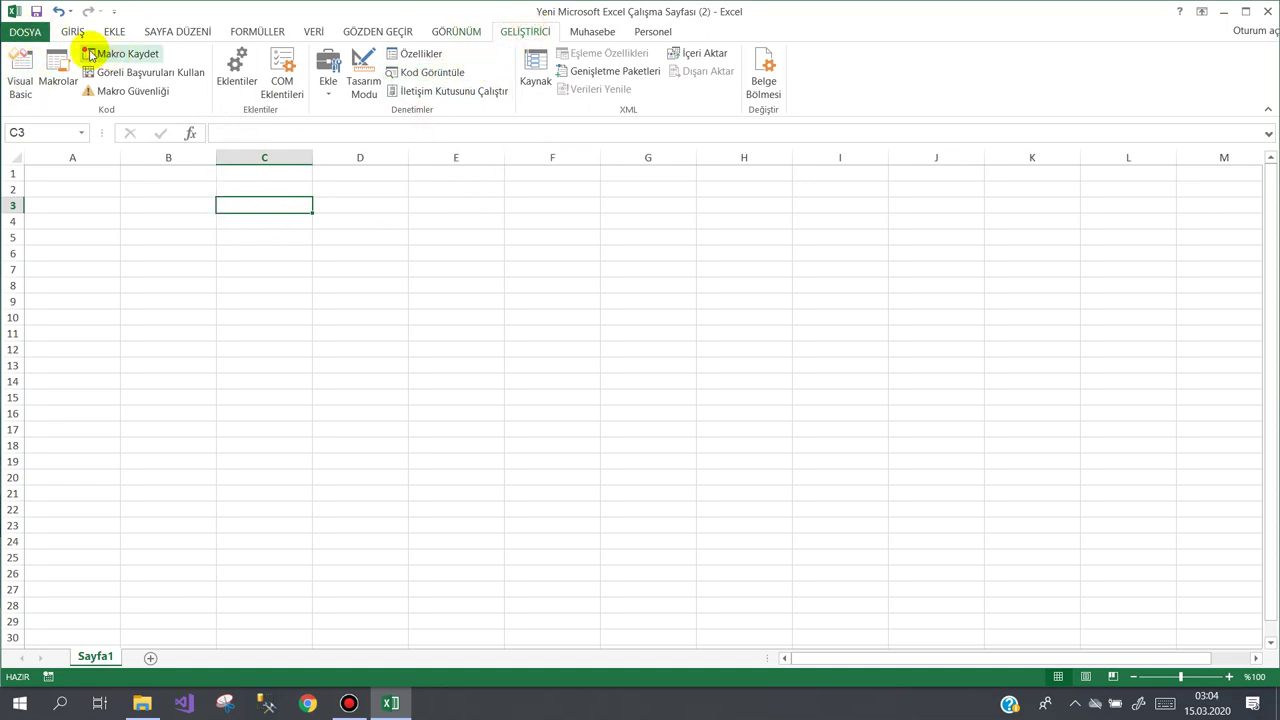
Step: Reopen the Visual Basic editor, insert a new UserForm and enlarge it
click(20, 75)
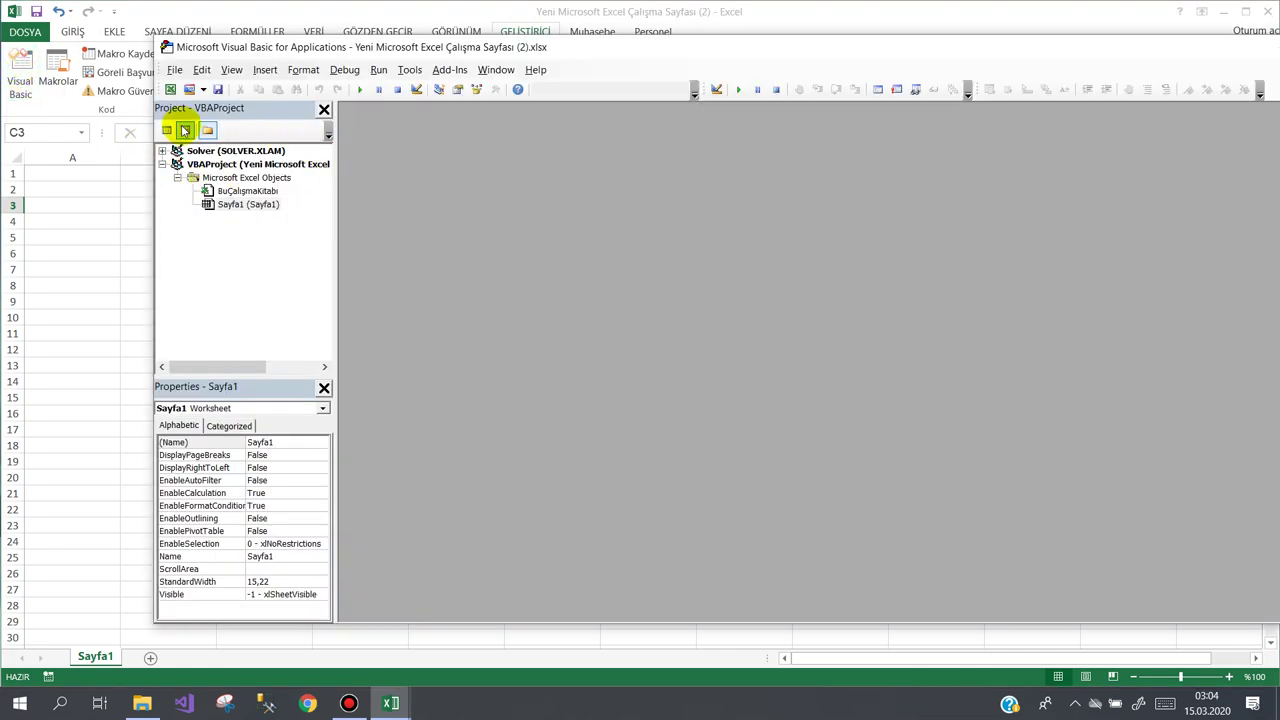
click(202, 89)
click(206, 110)
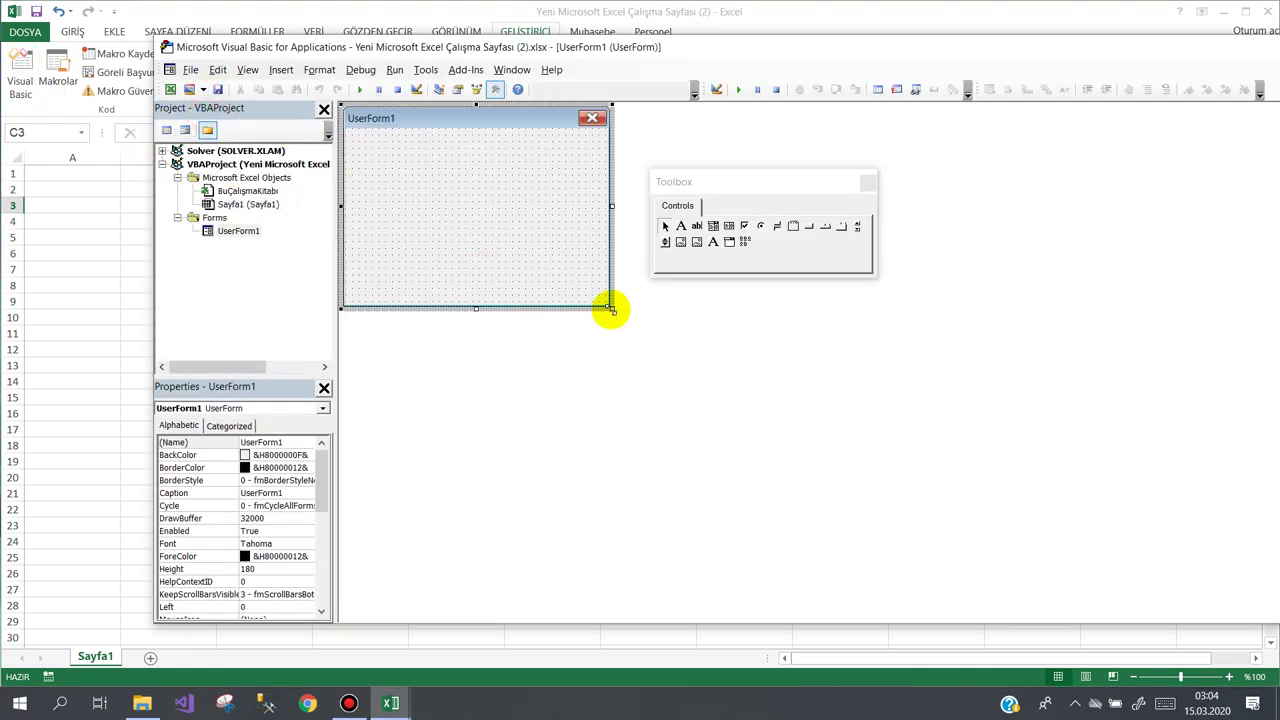
drag(611, 309, 870, 433)
Step: Draw Frame1 across the upper part of the form
mouse_move(739, 186)
mouse_down()
mouse_move(1060, 180)
mouse_move(1024, 147)
mouse_up()
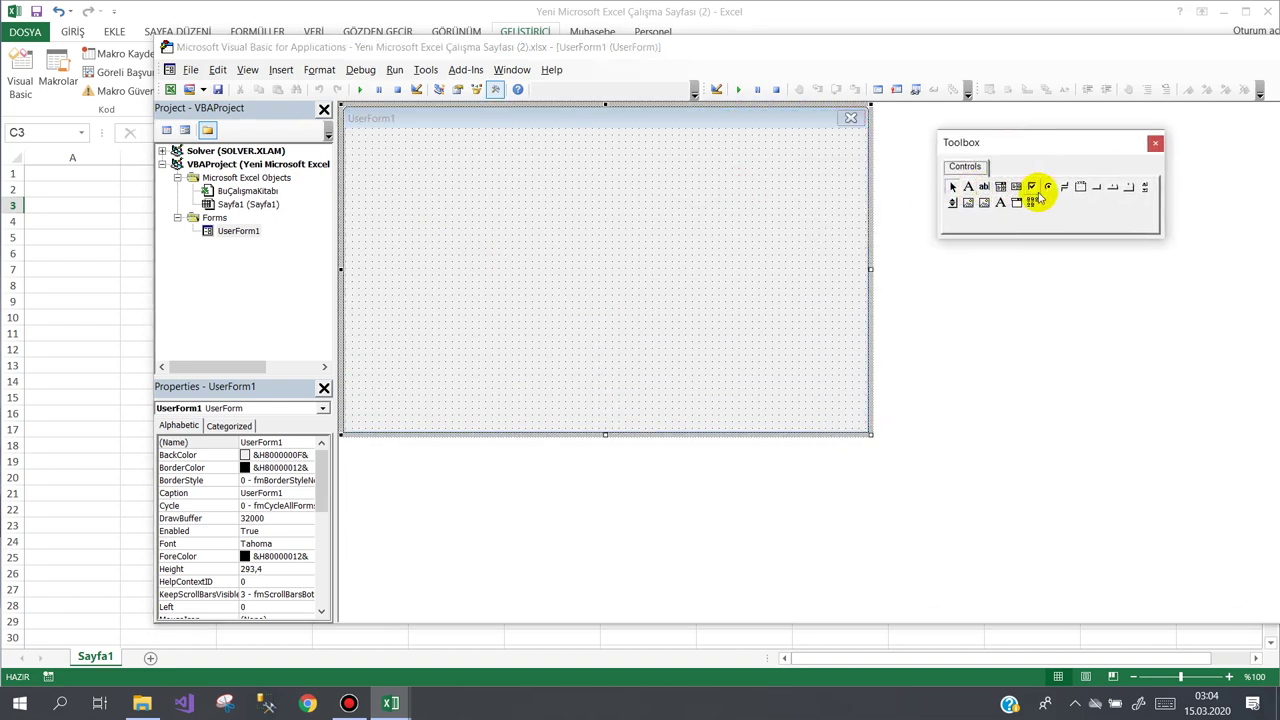
click(1080, 187)
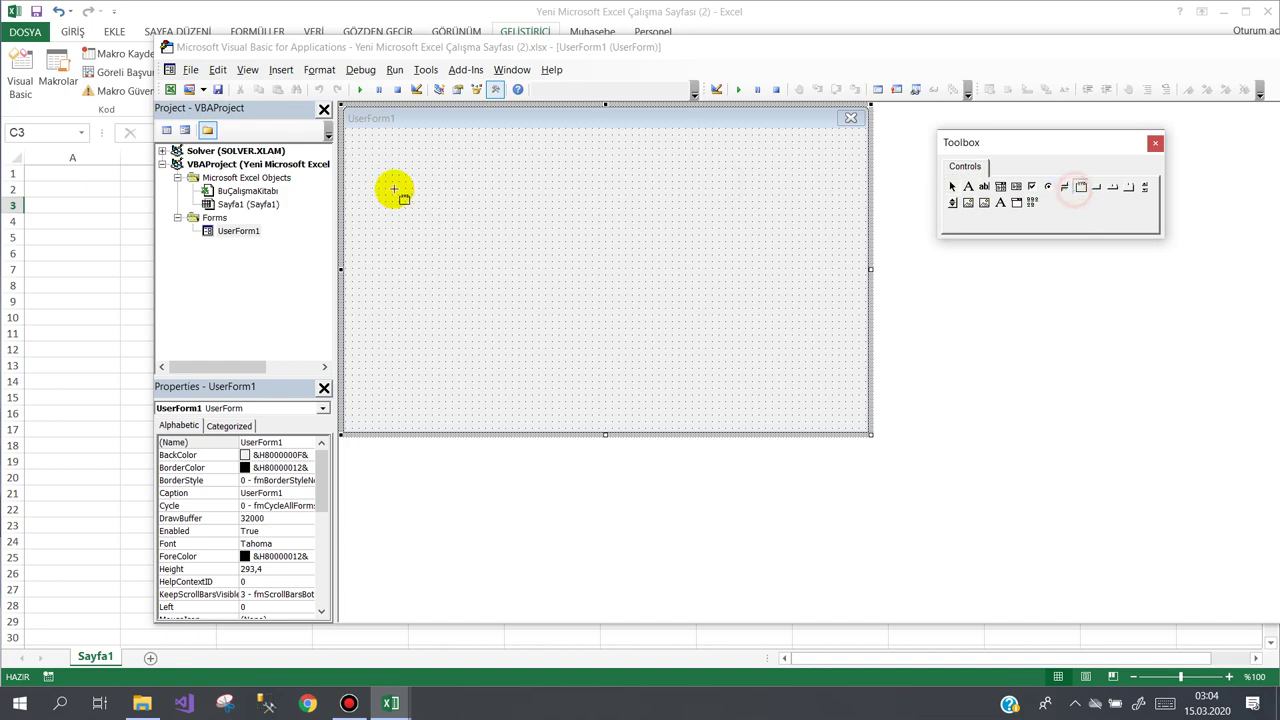
mouse_move(348, 131)
mouse_down()
mouse_move(783, 235)
mouse_move(789, 273)
mouse_move(682, 275)
mouse_move(714, 290)
mouse_up()
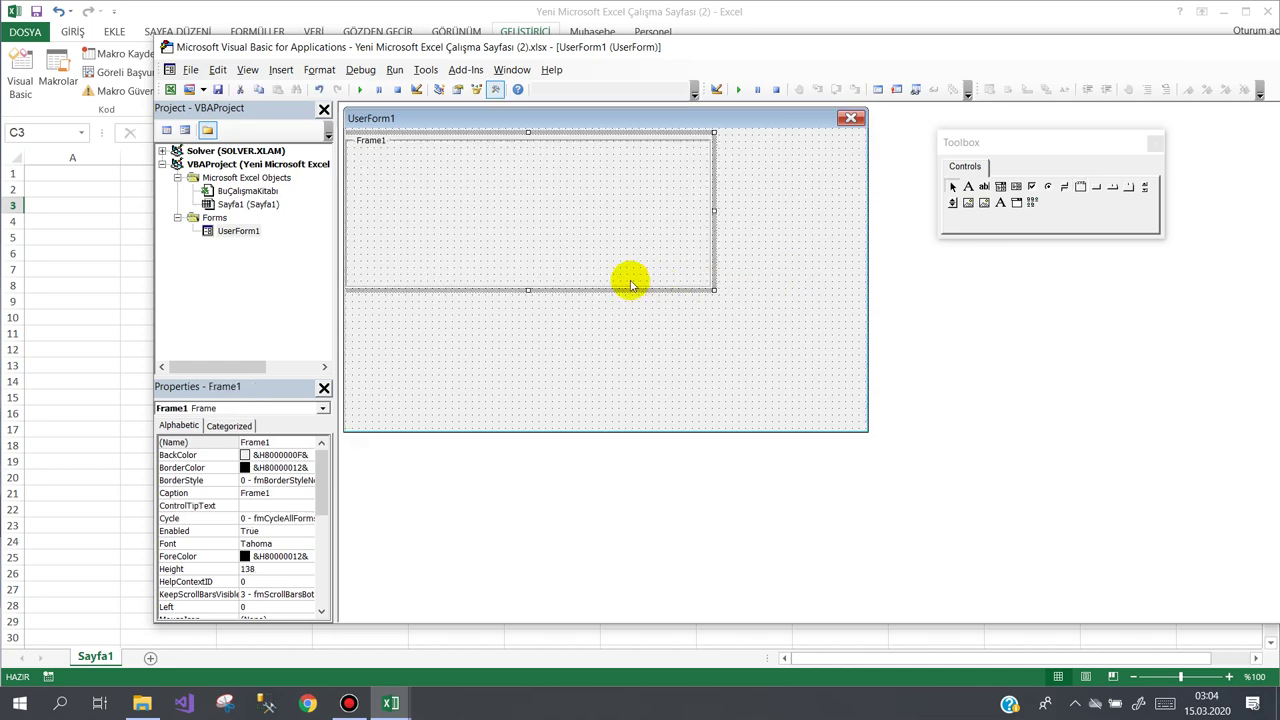
Step: Caption Frame1 'Müşteri Bilgileri' and add an 'Adı:' label in its top-left corner
click(214, 492)
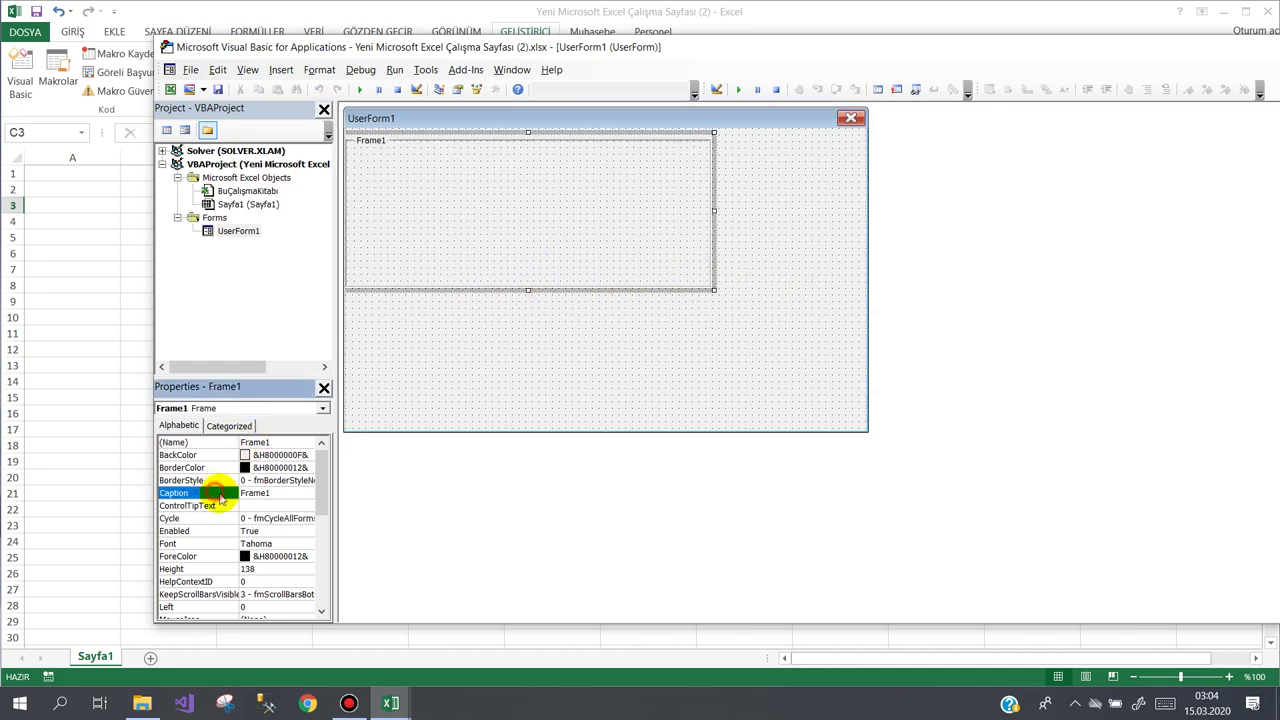
text(Müşteri Bilgileri)
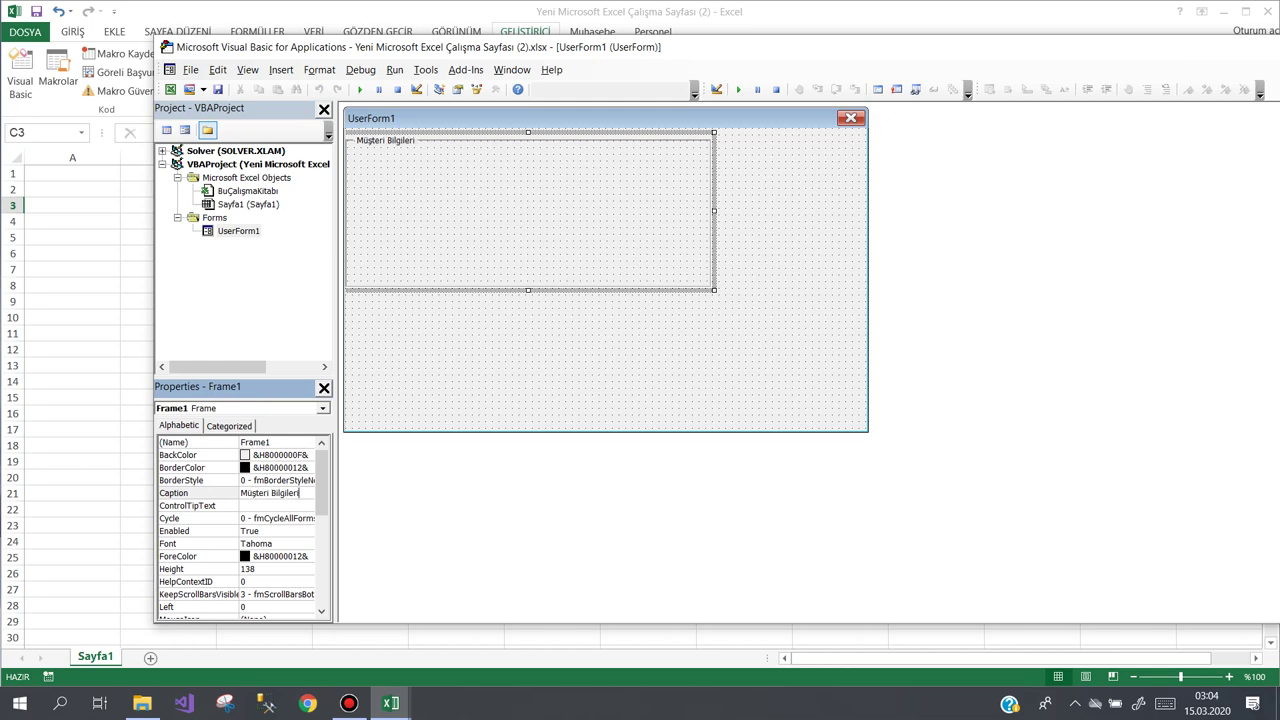
click(490, 240)
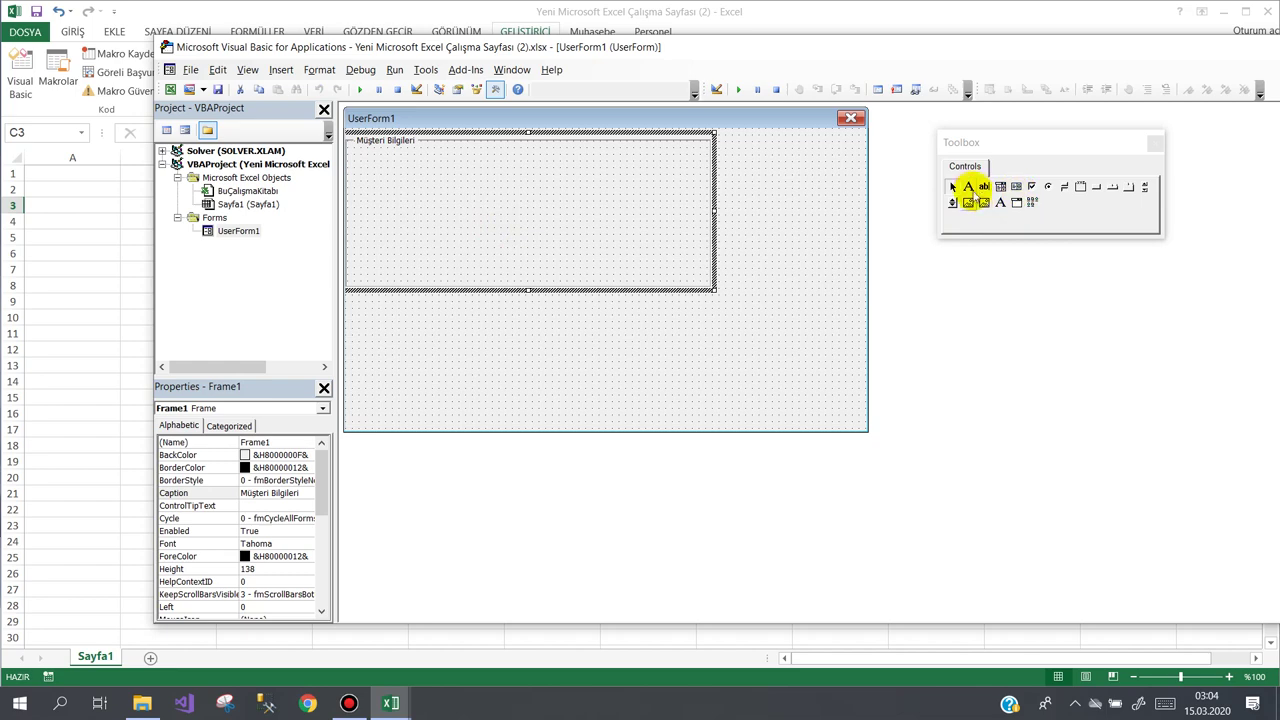
click(970, 188)
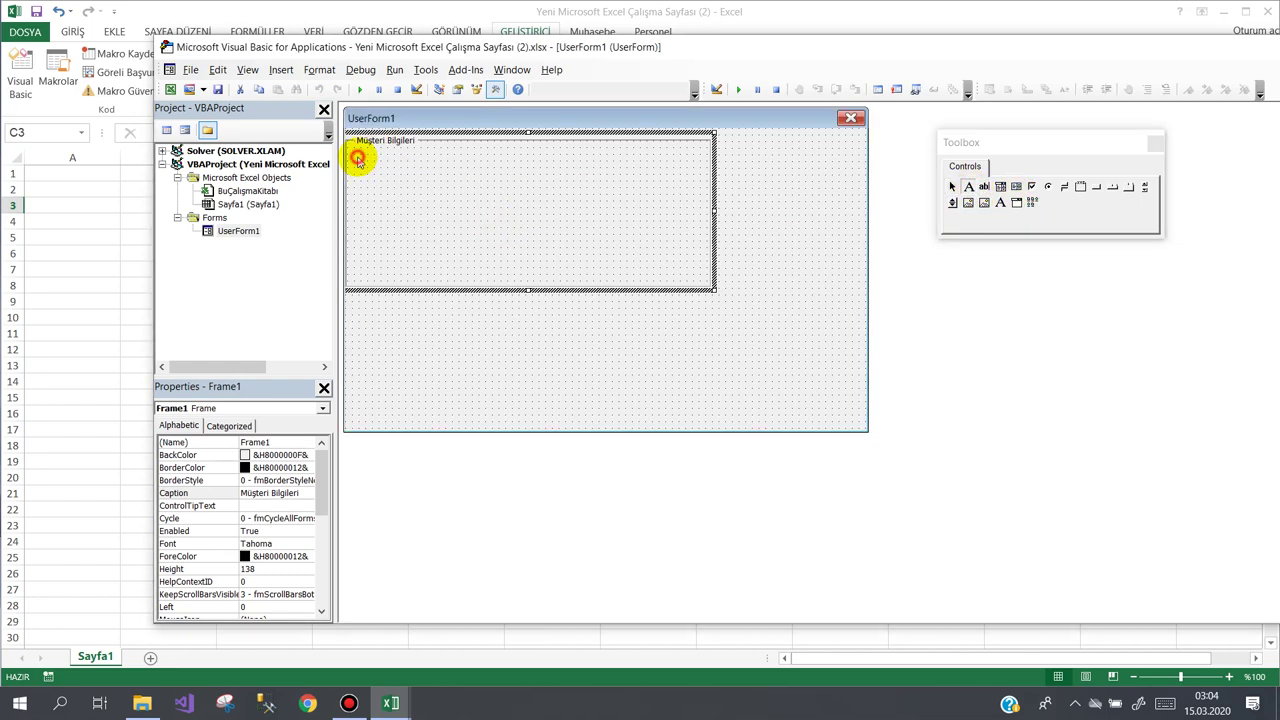
drag(357, 158, 437, 177)
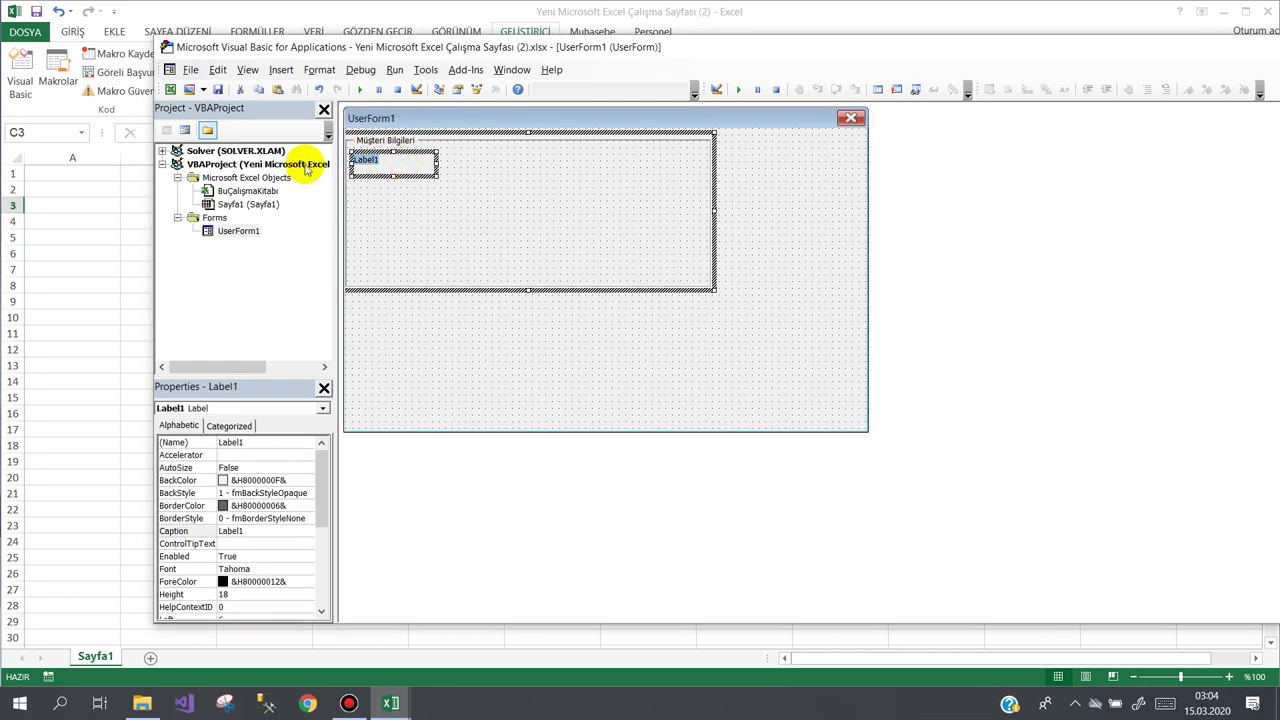
text(Adı:)
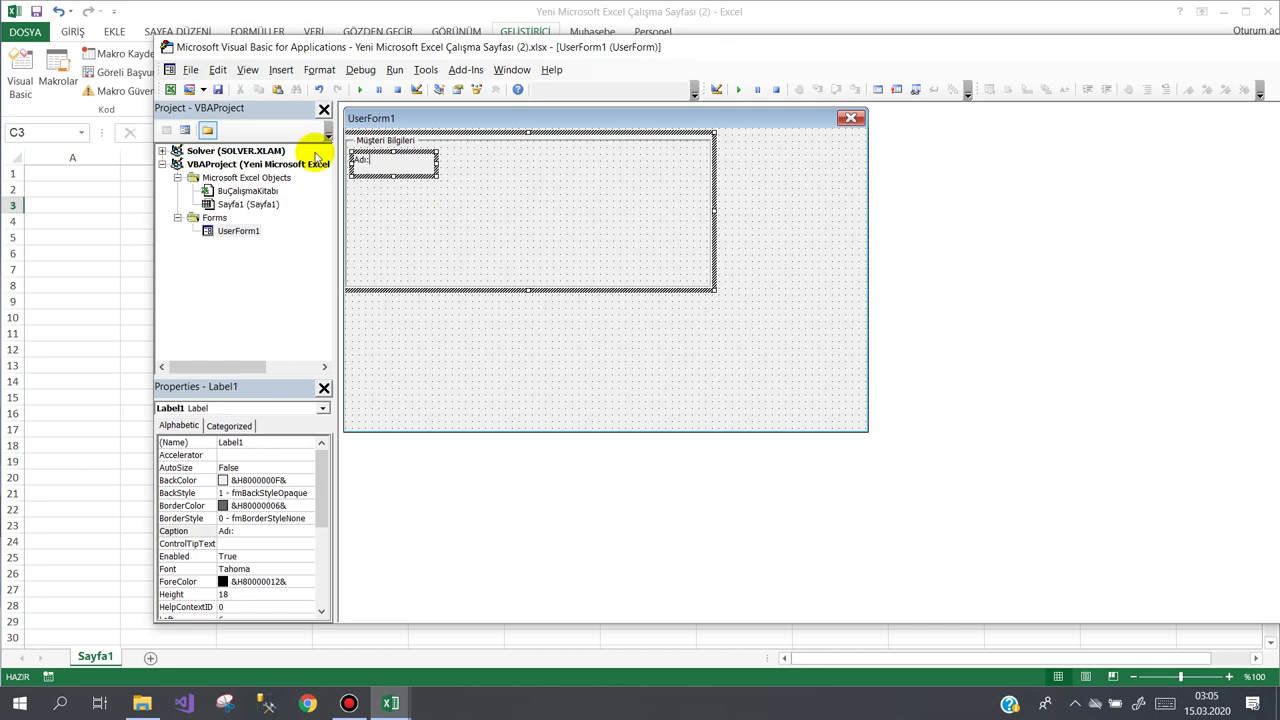
Step: Add a textbox beside Adı: and copy the label-textbox pair into two rows below
click(643, 194)
click(960, 186)
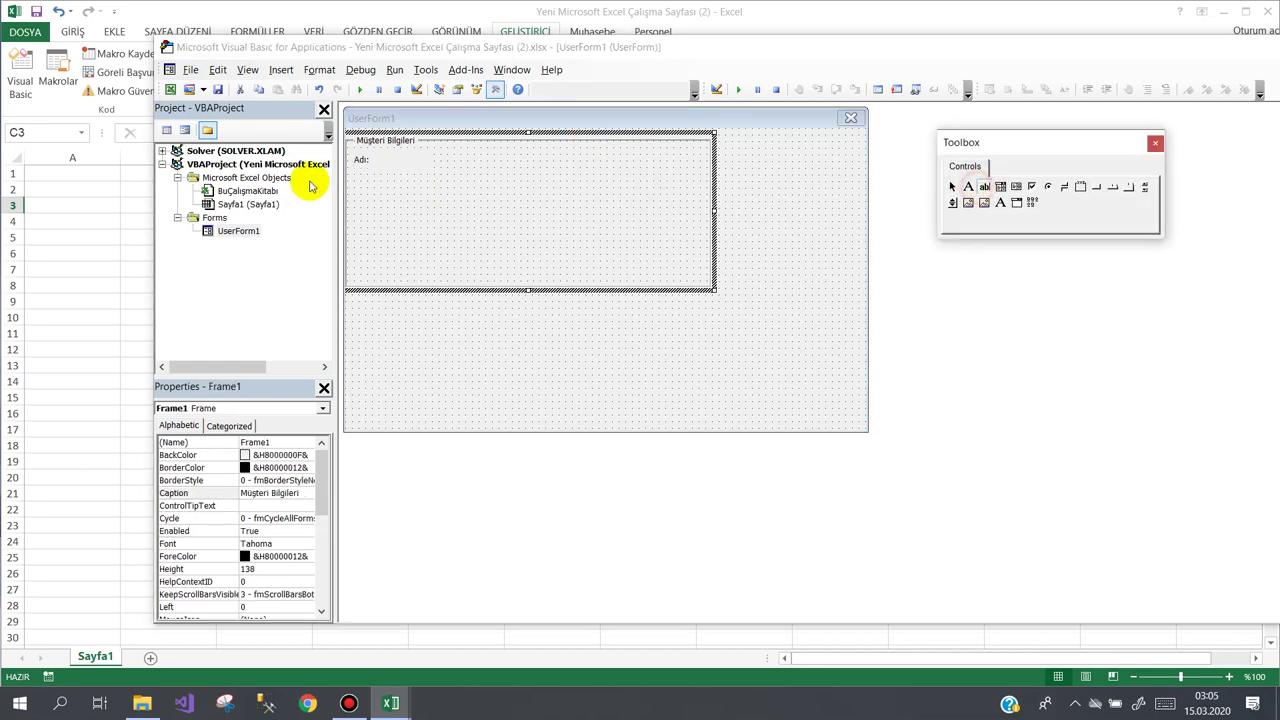
mouse_move(425, 151)
mouse_down()
mouse_move(509, 176)
mouse_move(575, 164)
mouse_up()
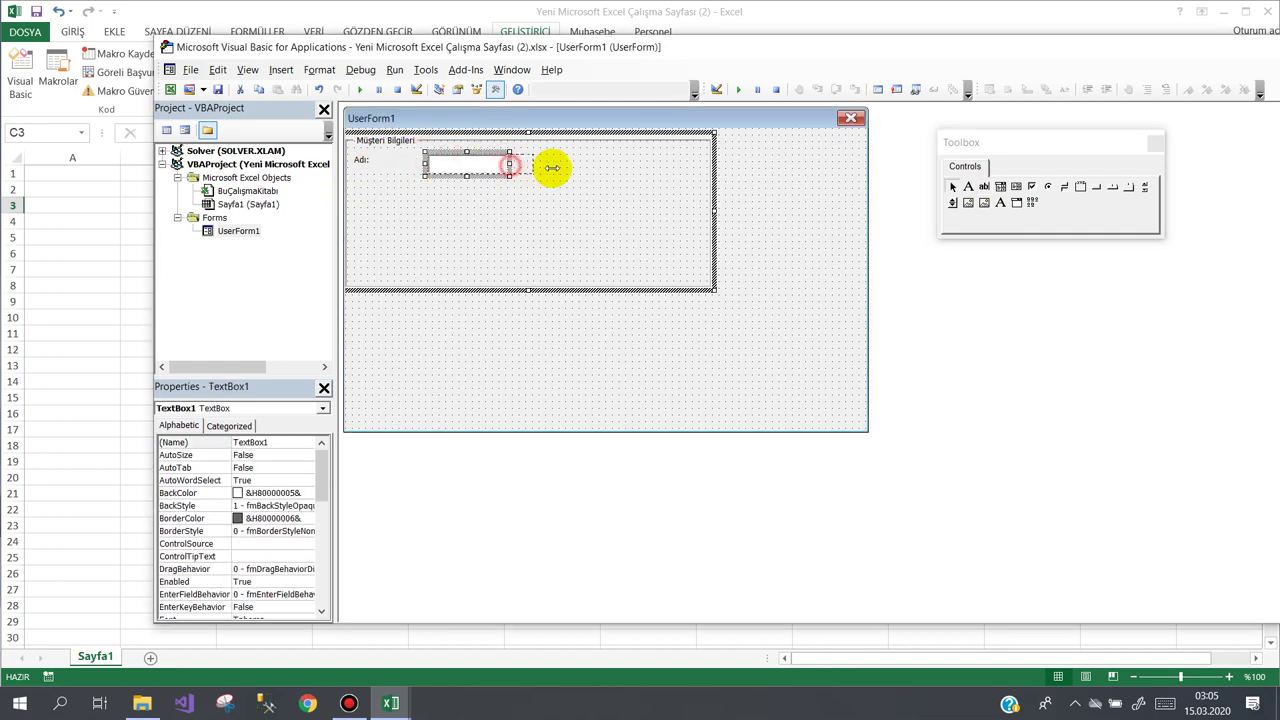
ctrl+click(369, 161)
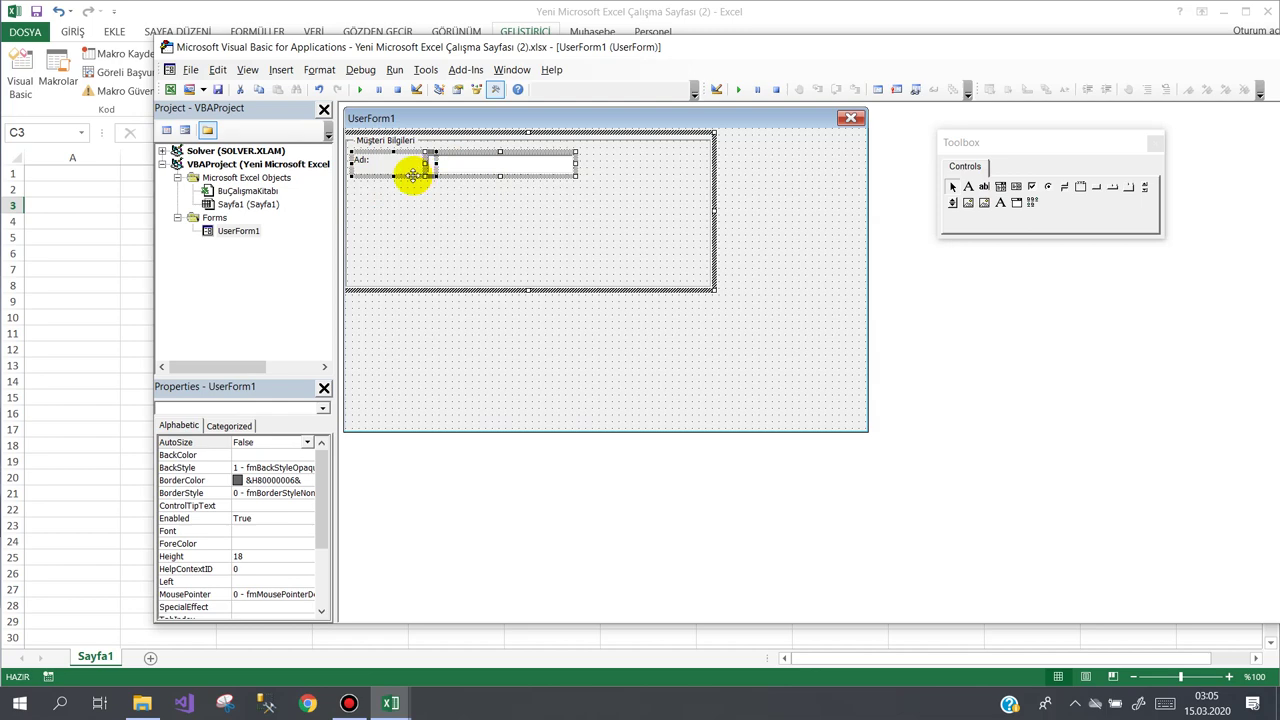
drag(413, 175, 416, 235)
click(414, 257)
click(414, 191)
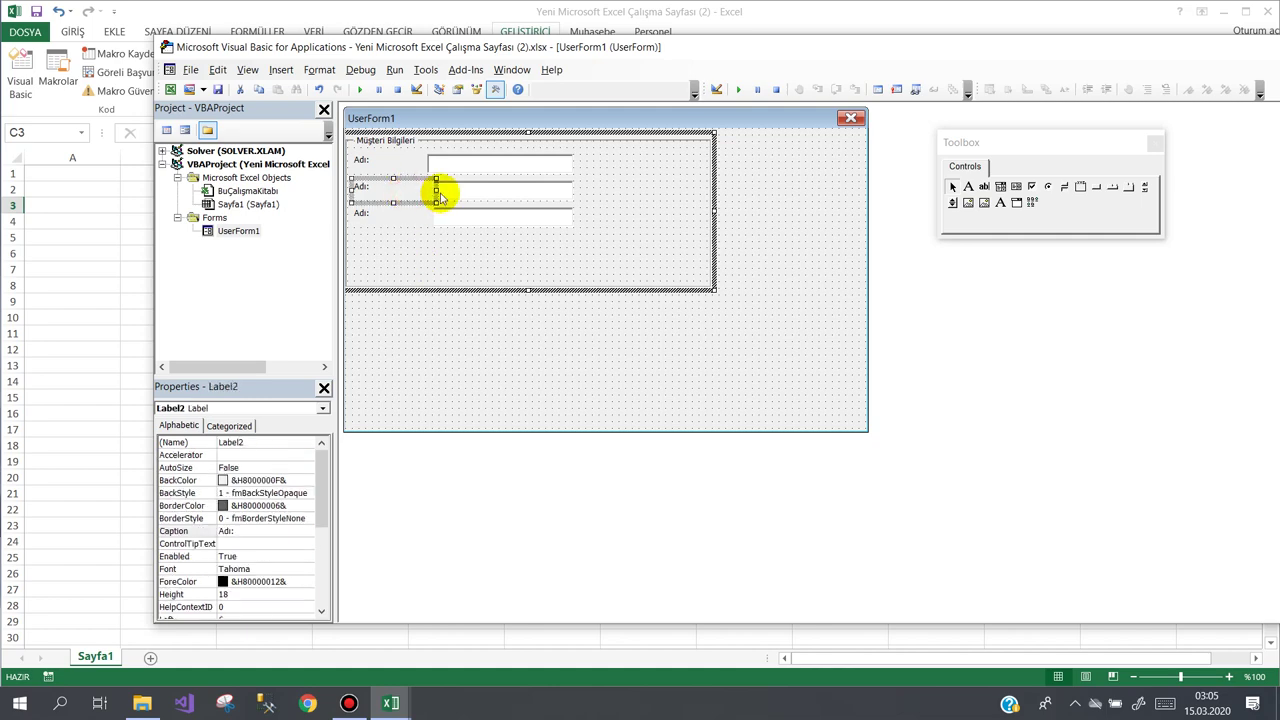
Step: Send the second and third labels backward behind their textboxes
right_click(407, 195)
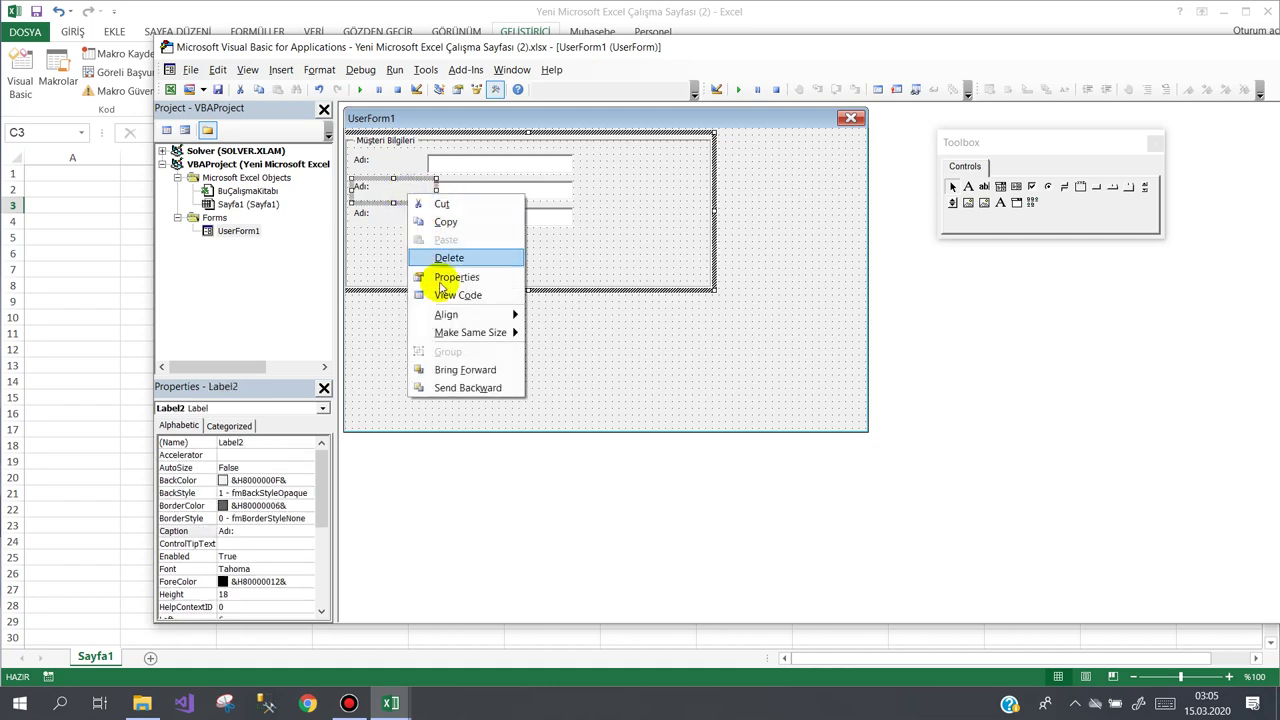
click(458, 386)
click(395, 216)
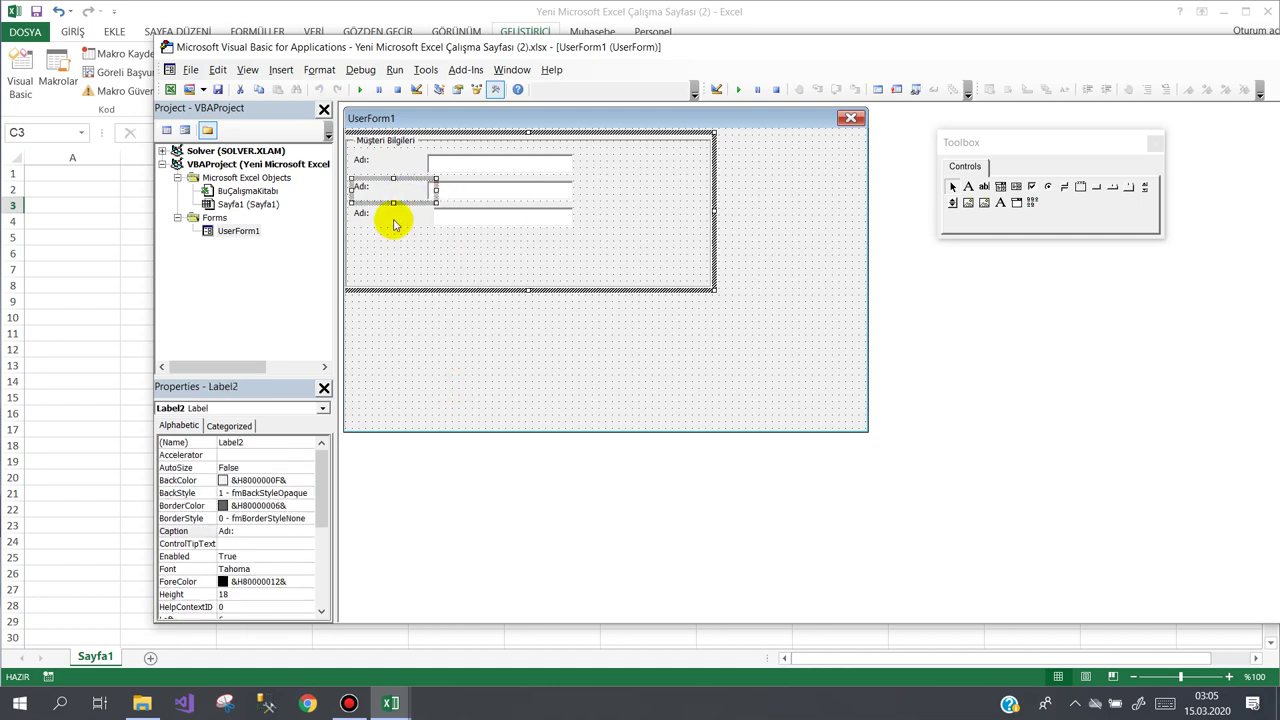
right_click(398, 220)
click(451, 408)
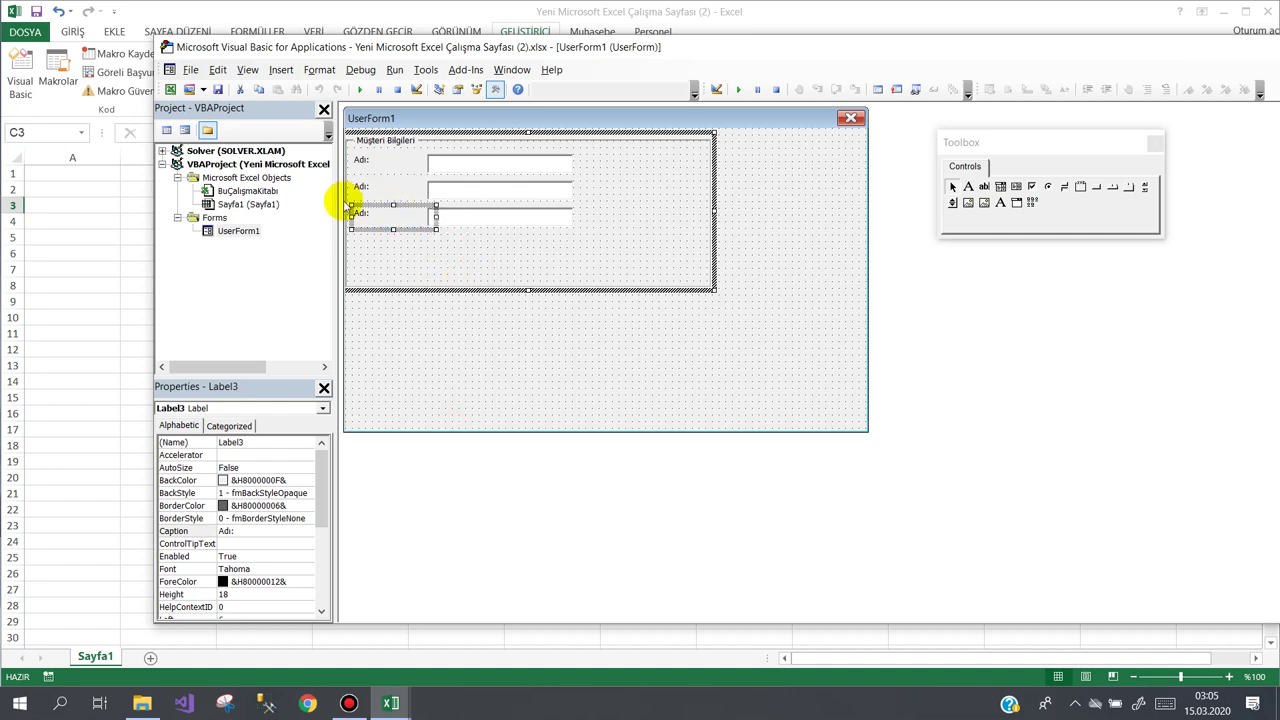
double_click(365, 187)
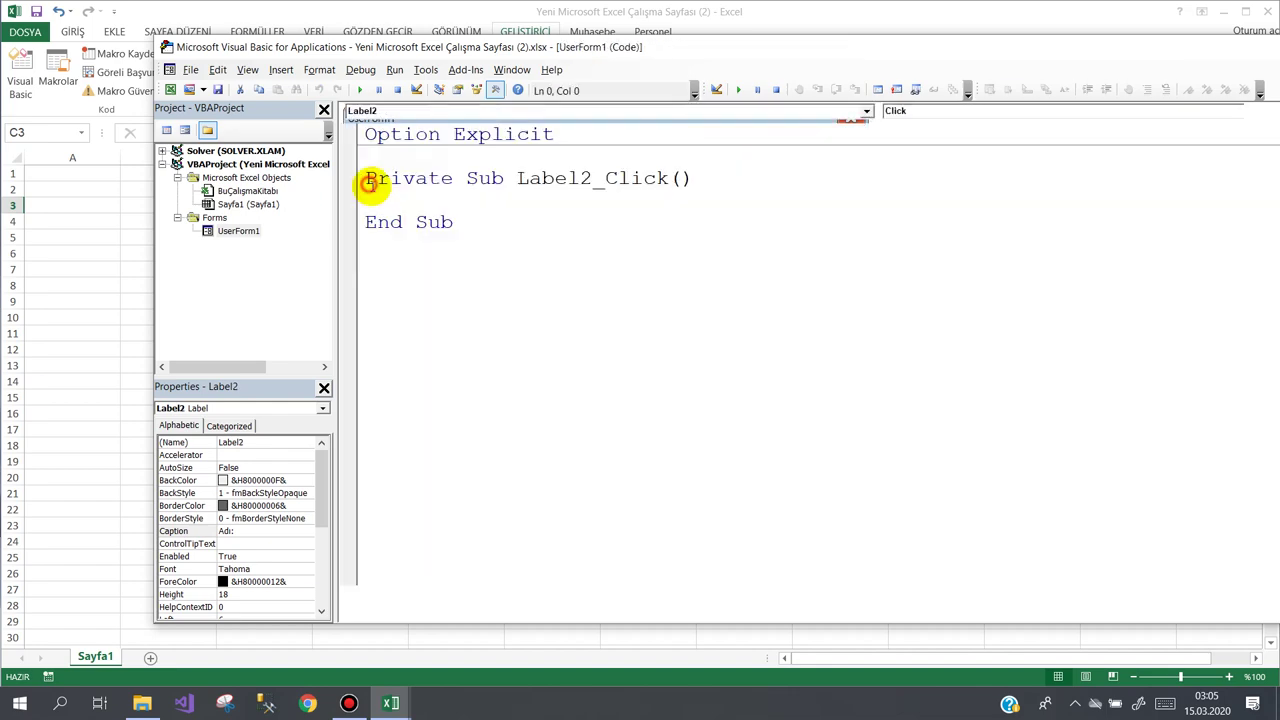
double_click(240, 231)
Step: Change the second and third label captions to 'Soyadı:' and 'Borcu:'
click(398, 188)
click(398, 188)
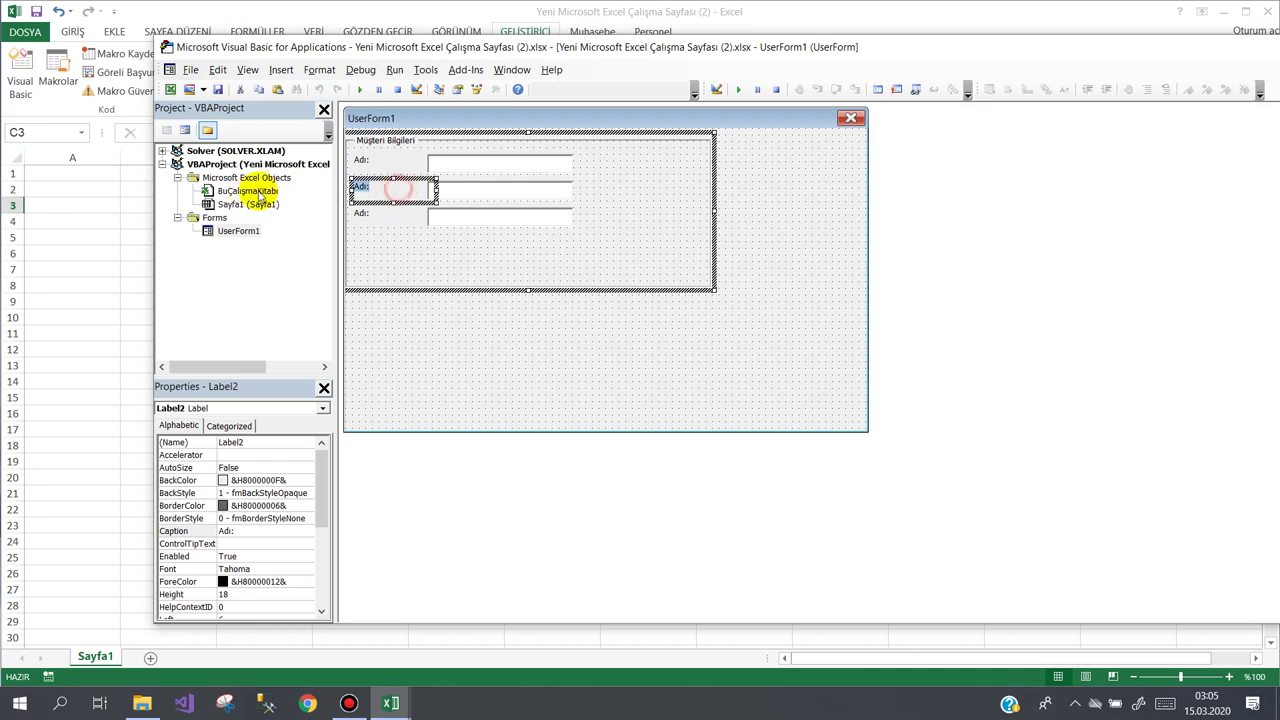
text(Soya)
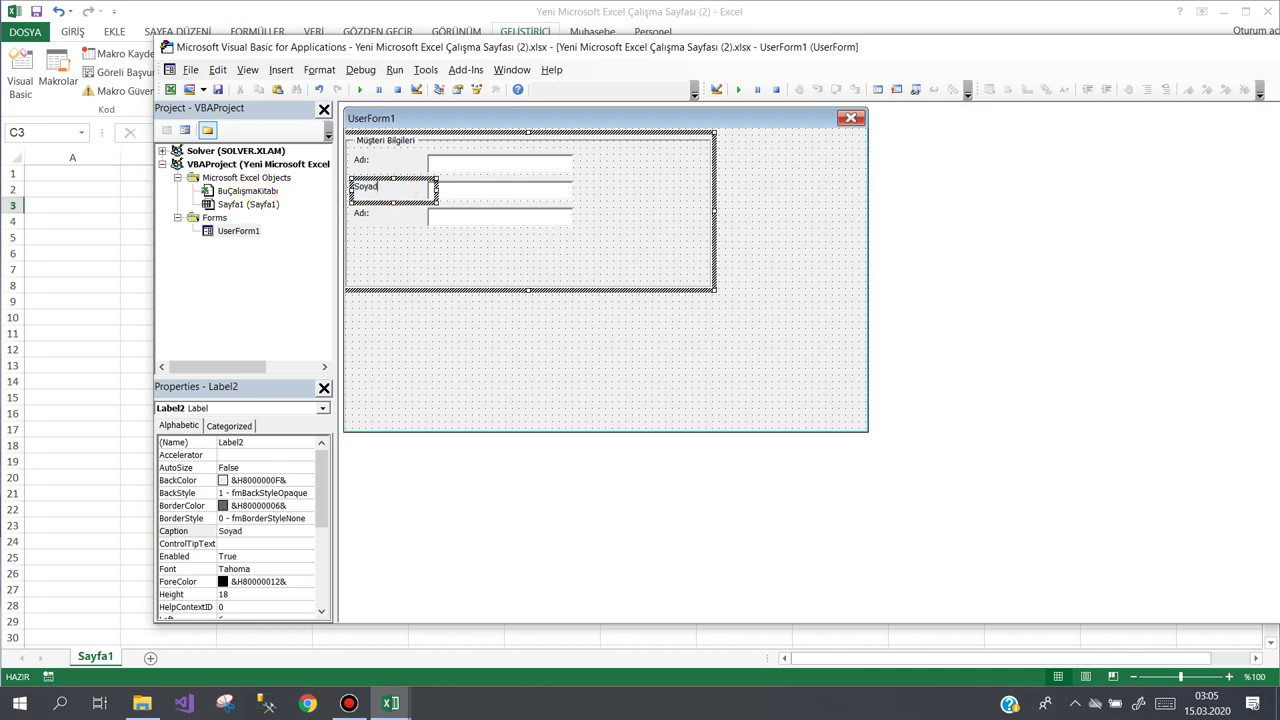
click(393, 219)
click(390, 215)
text(Borcu:)
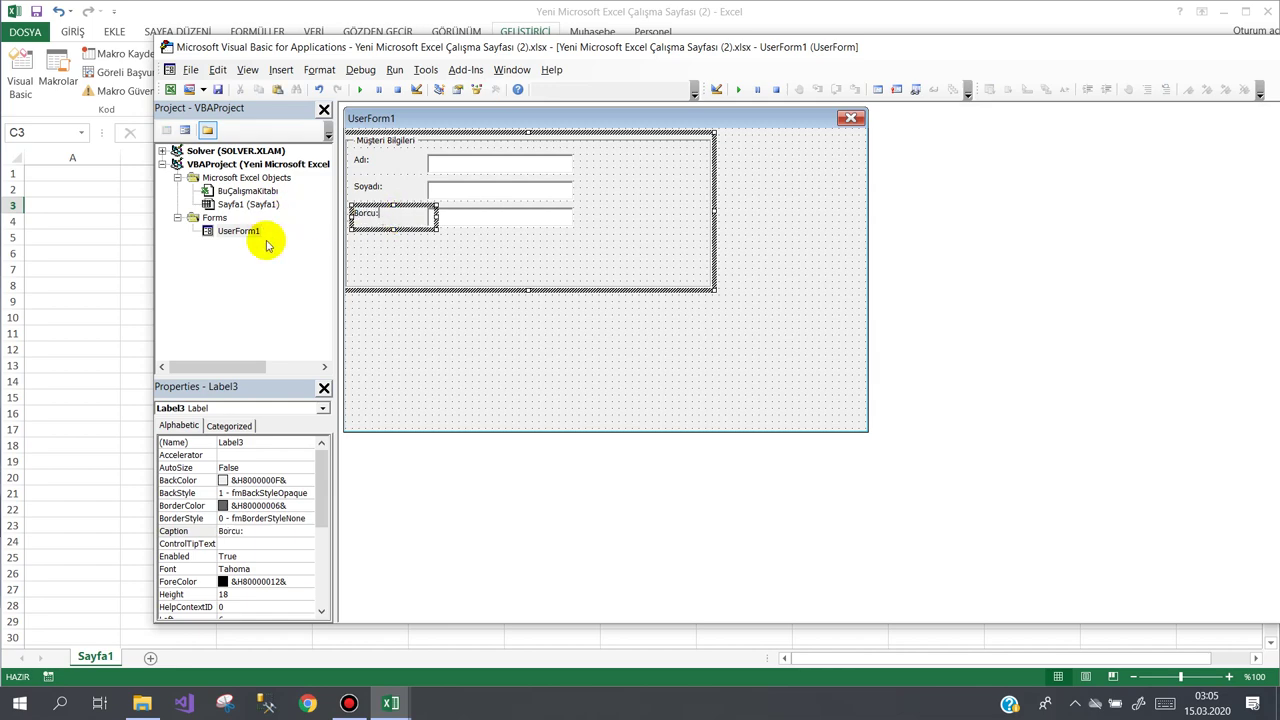
click(408, 260)
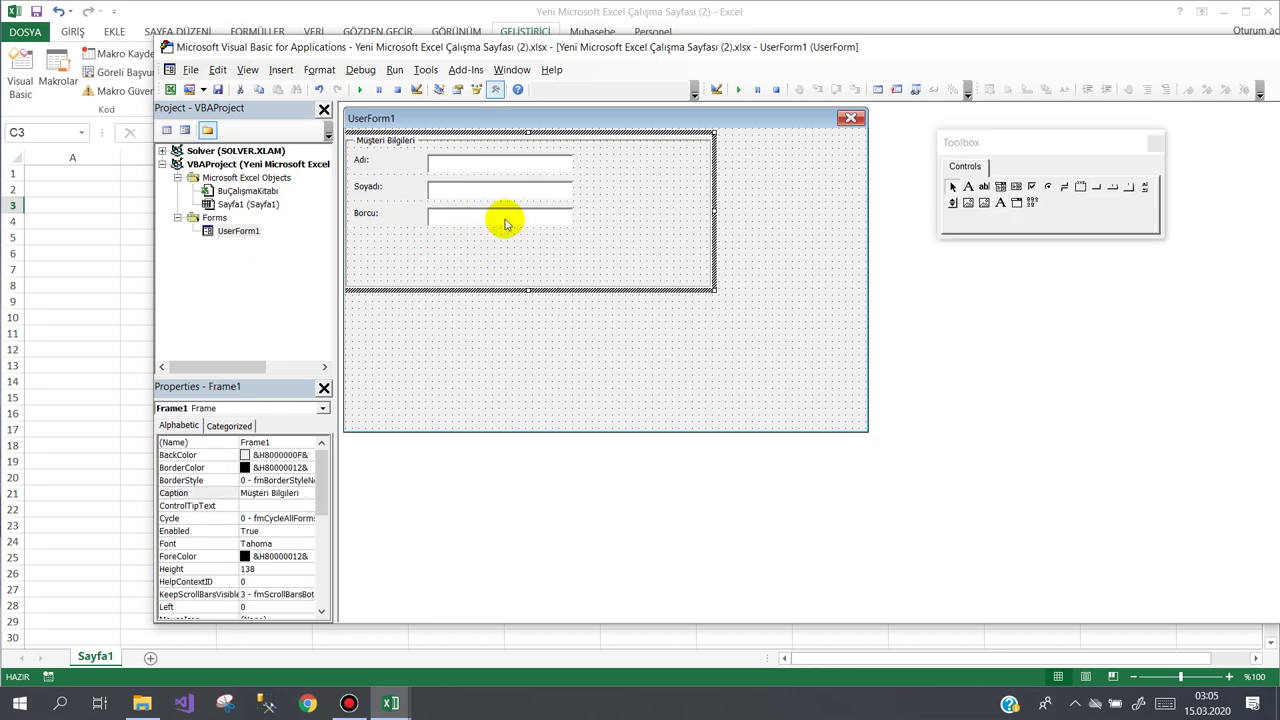
Step: Name the three text boxes txtAd, txtSoyad and txtBorc in the Properties window
click(491, 163)
click(215, 445)
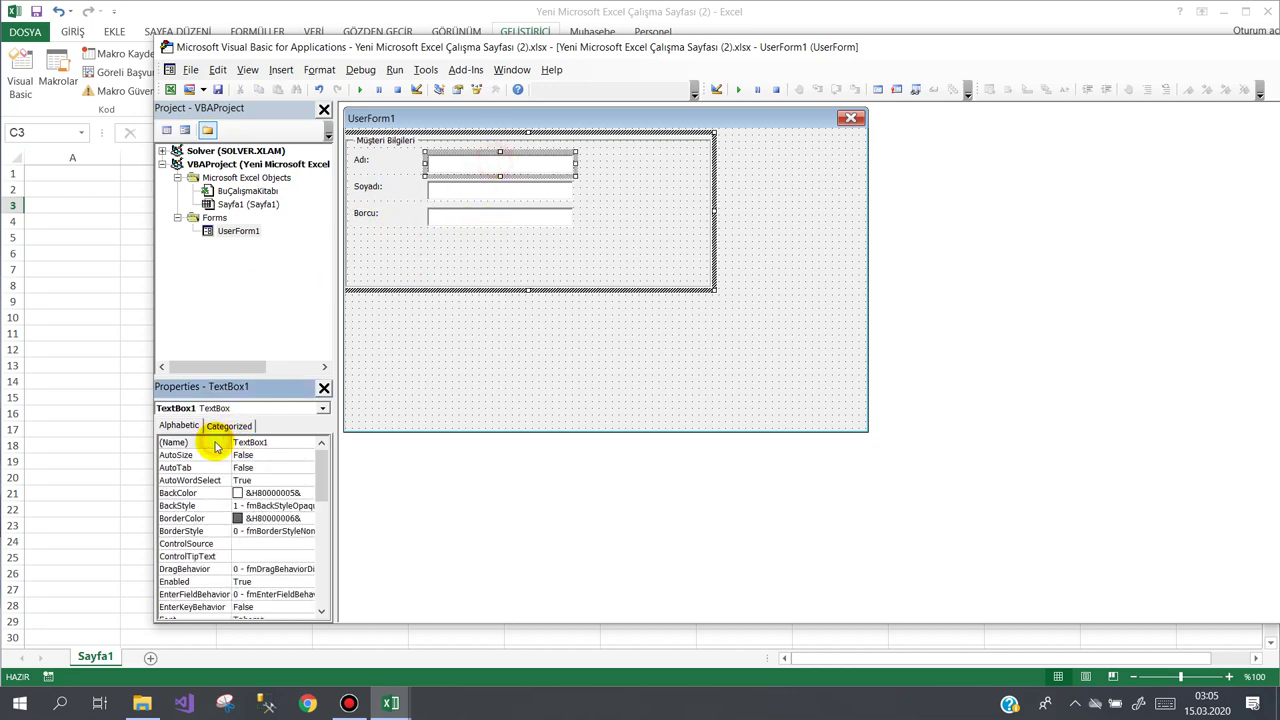
text(txtAd)
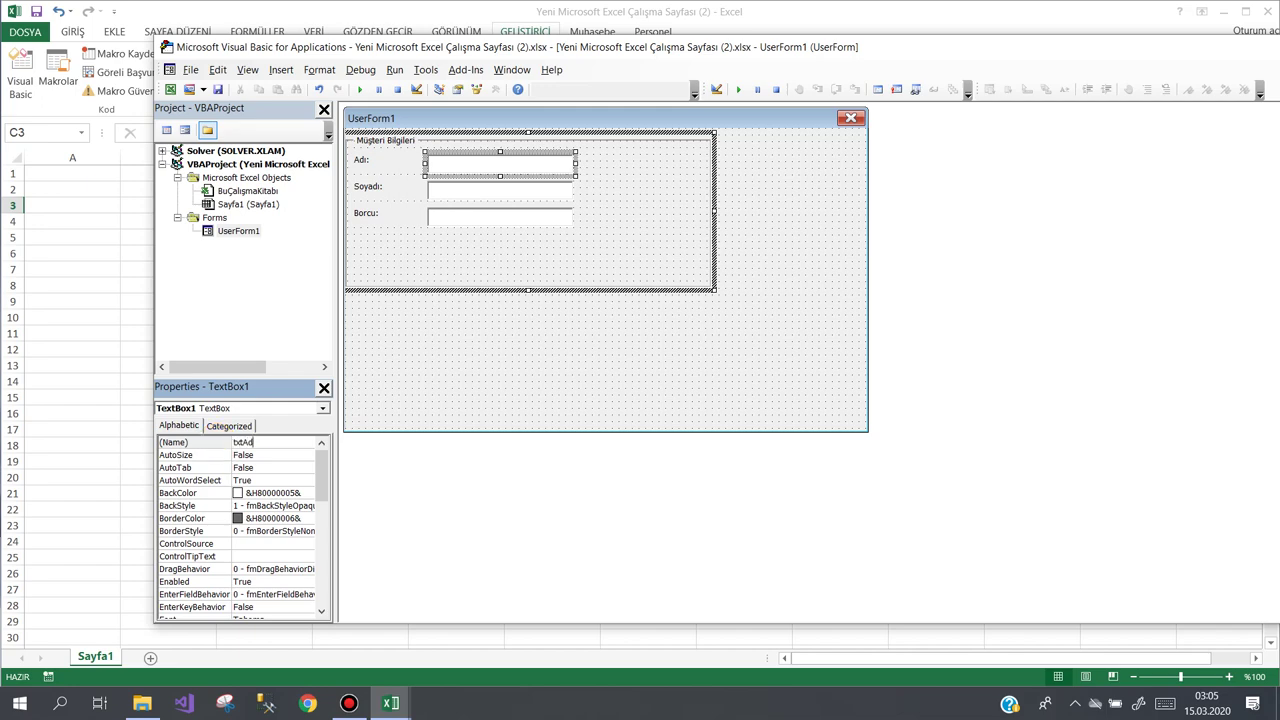
click(470, 200)
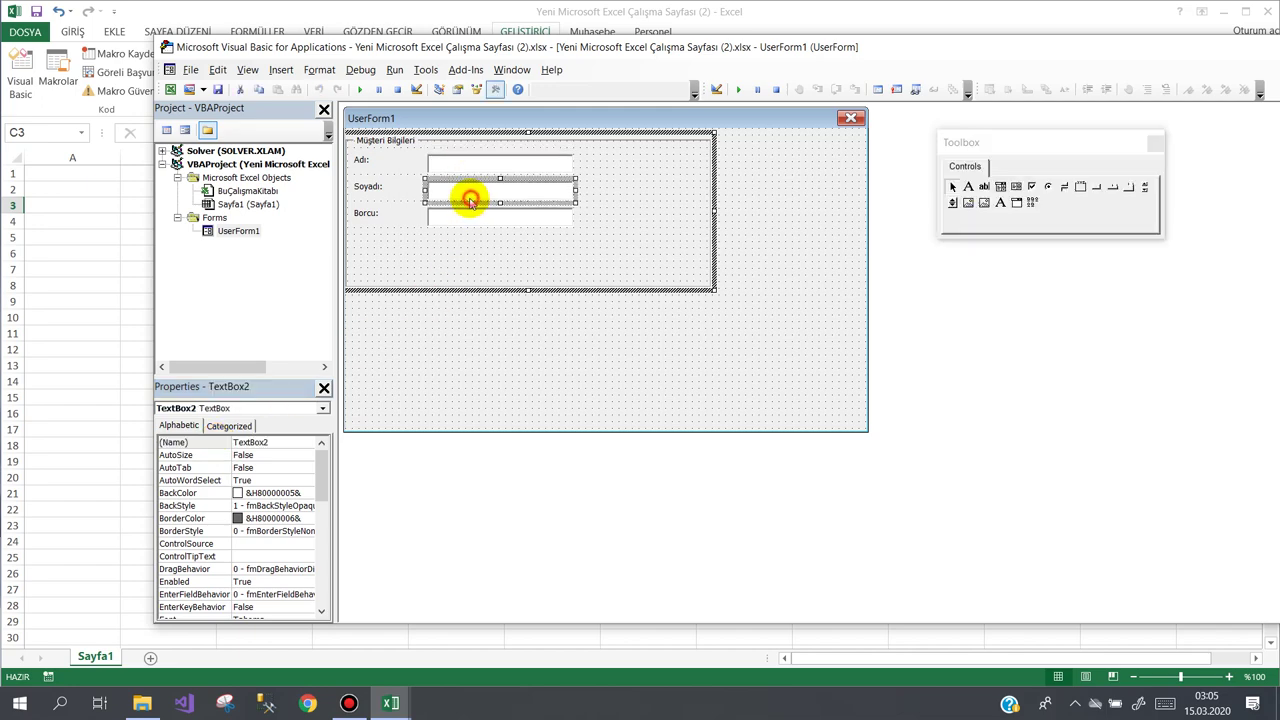
click(225, 443)
text(txtSoyad)
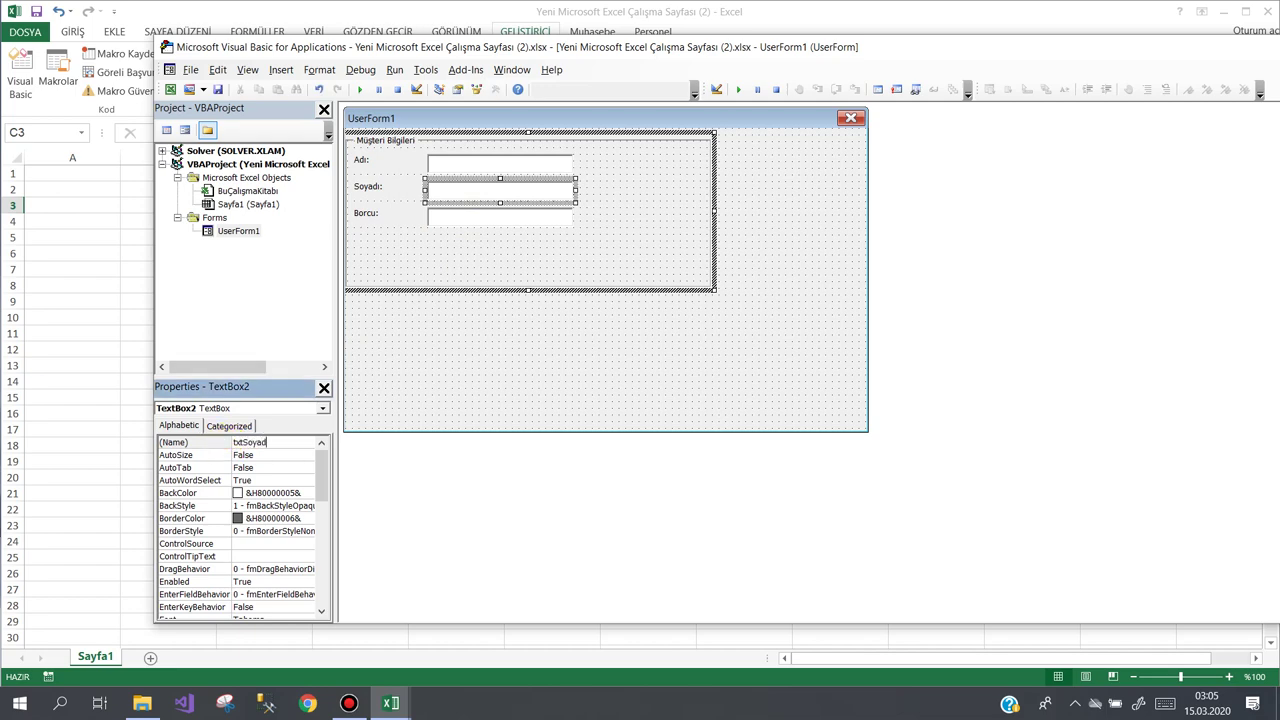
click(482, 217)
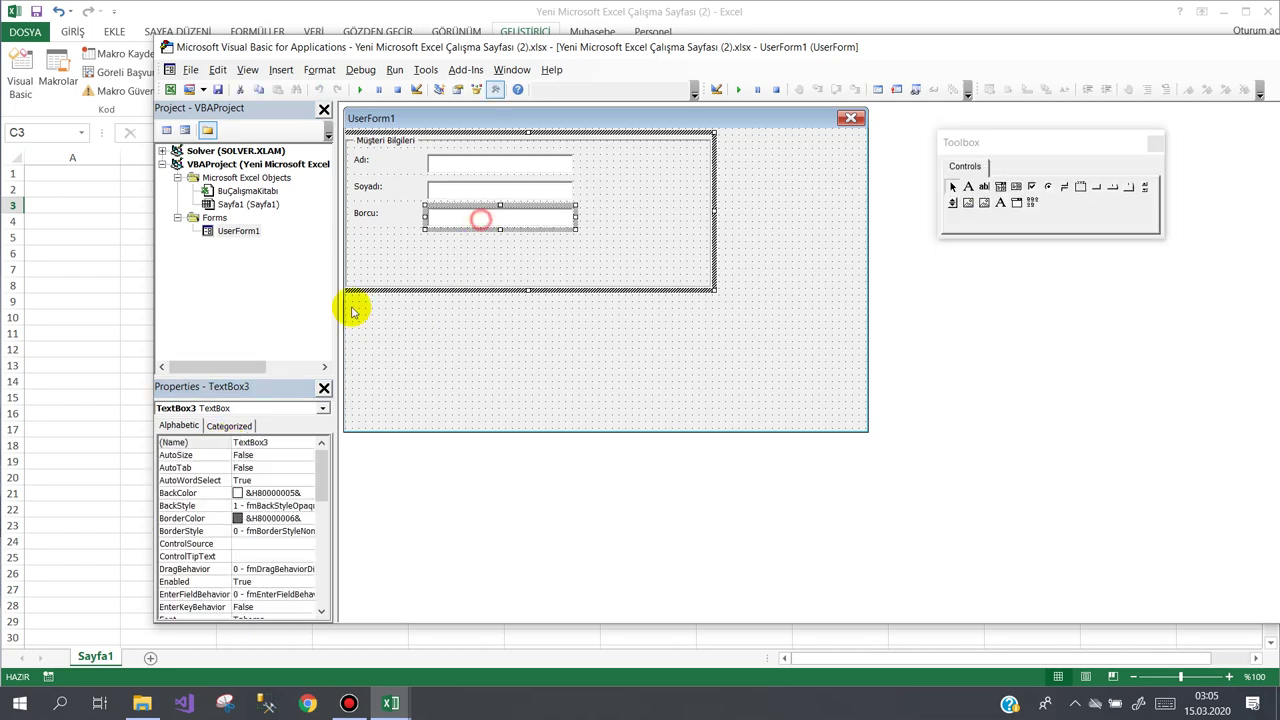
click(225, 444)
text(txt)
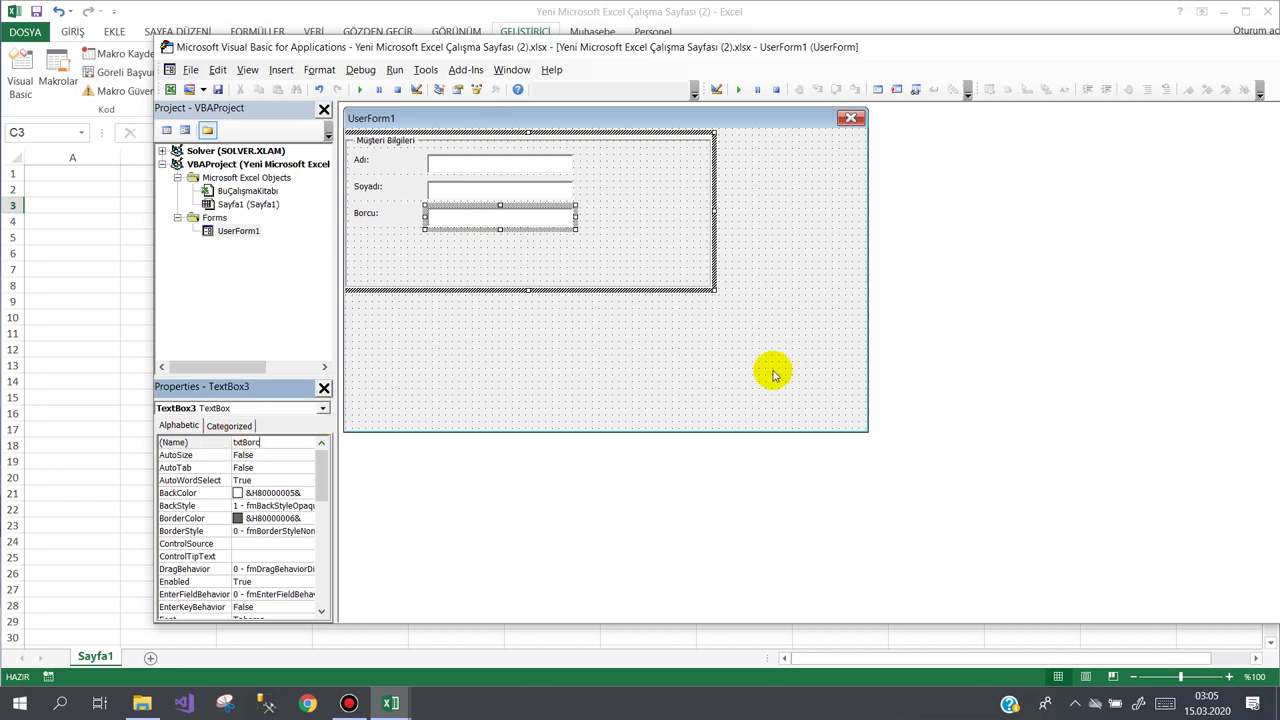
click(680, 246)
Step: Draw a button below Borcu in the frame, caption it 'Kaydet' and name it btnKaydet
click(1096, 187)
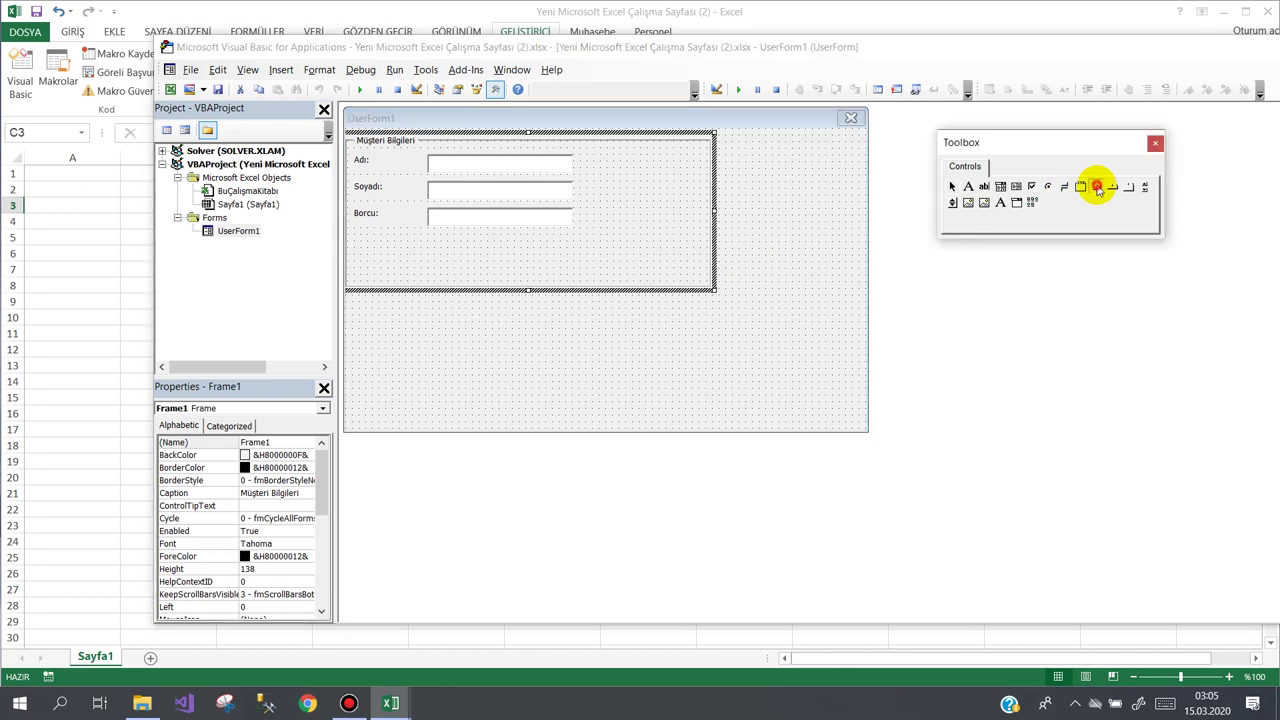
mouse_move(581, 156)
mouse_down()
mouse_move(668, 188)
mouse_move(543, 250)
mouse_up()
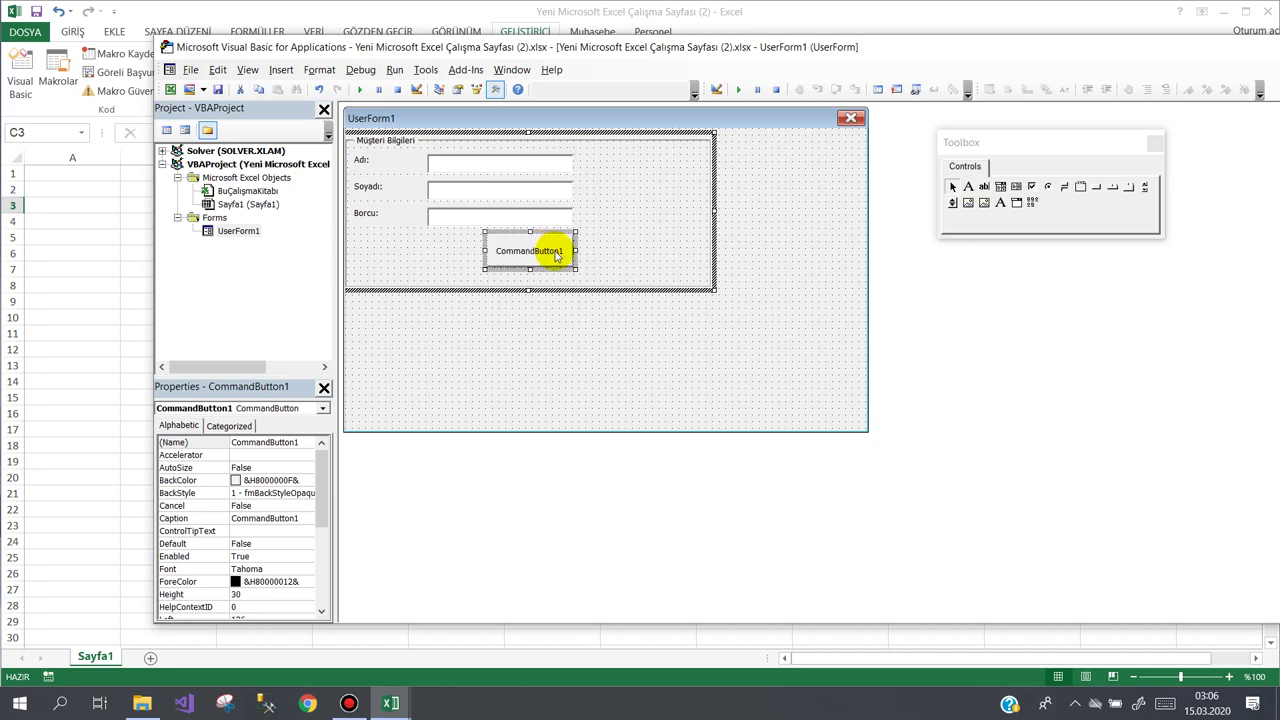
click(565, 250)
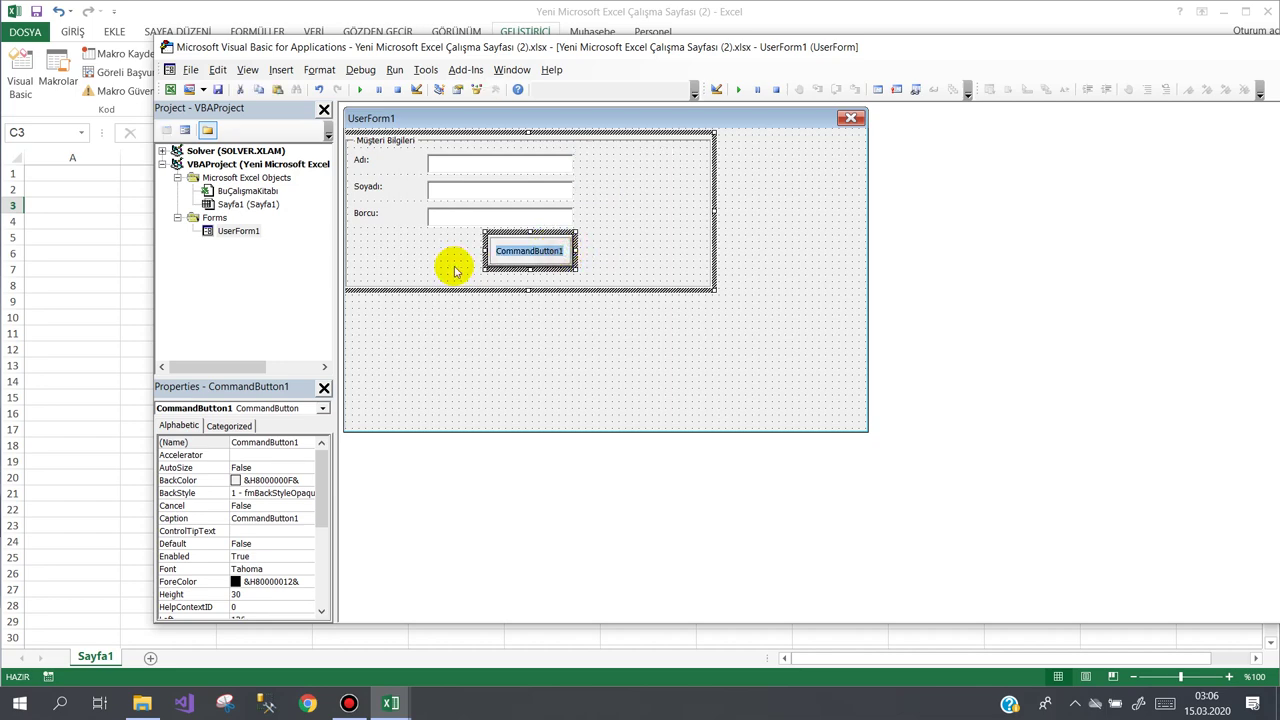
text(Kaydet)
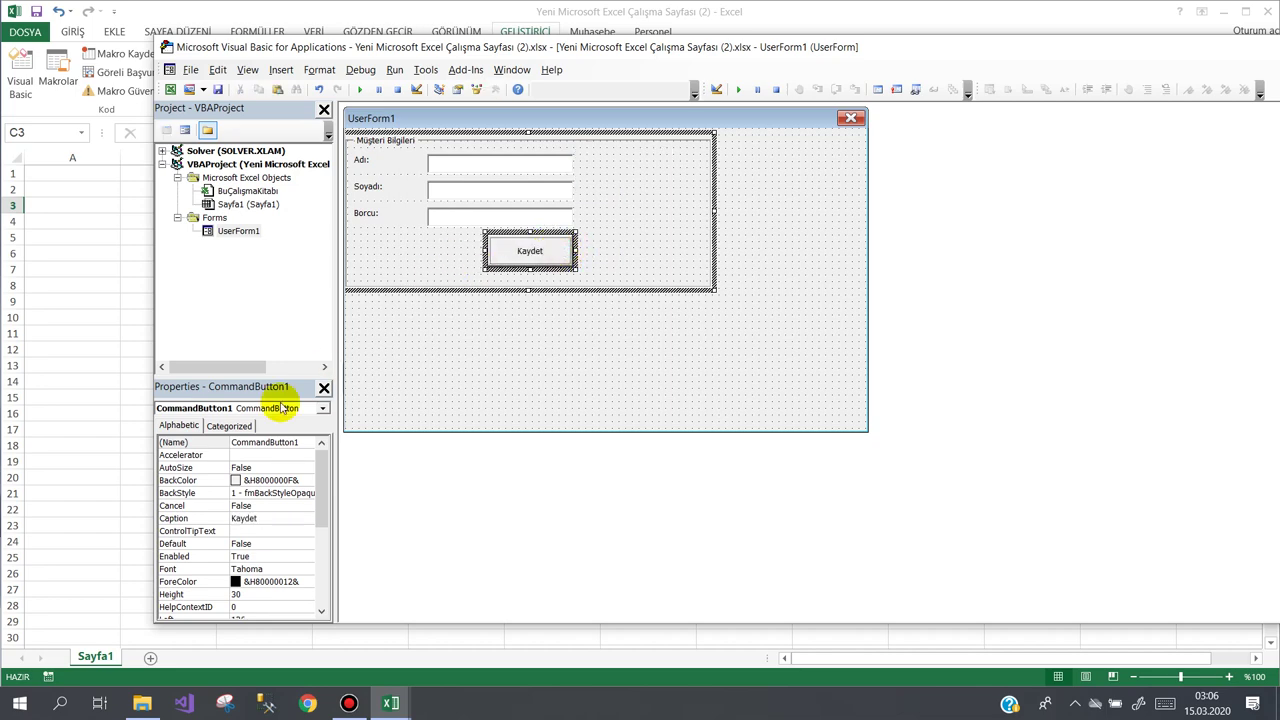
click(200, 444)
text(btnKaydet)
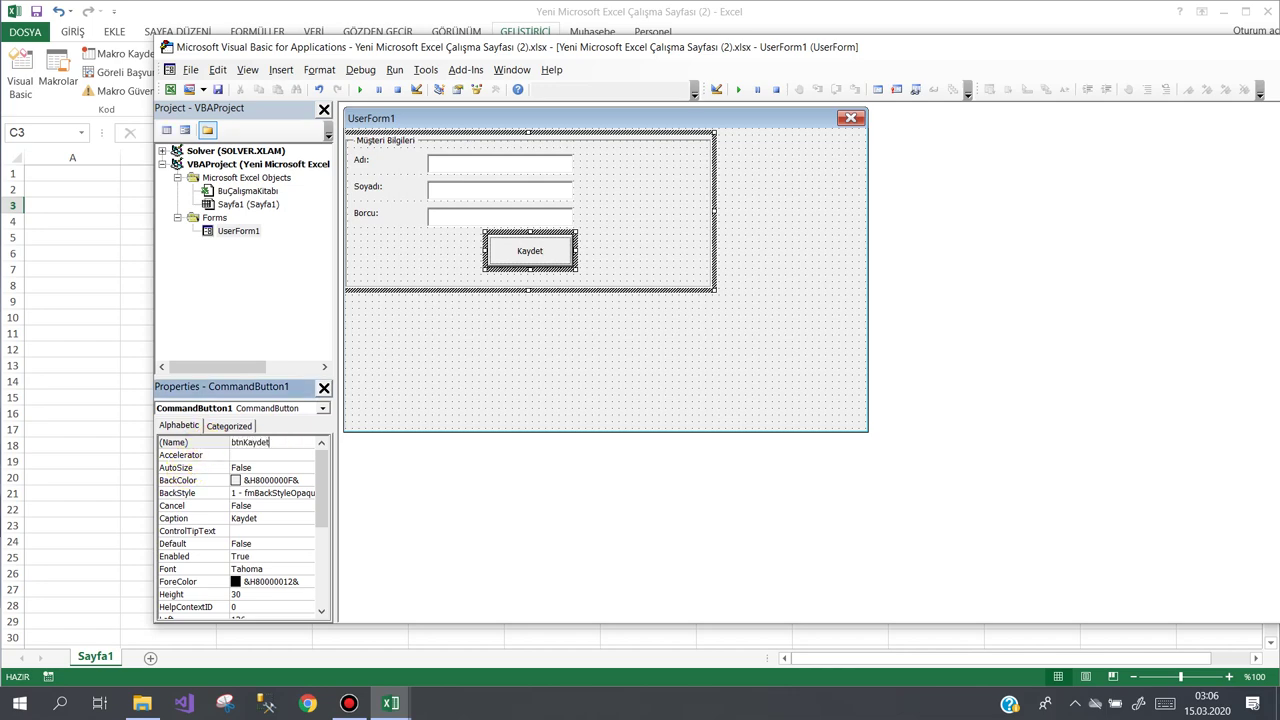
click(660, 317)
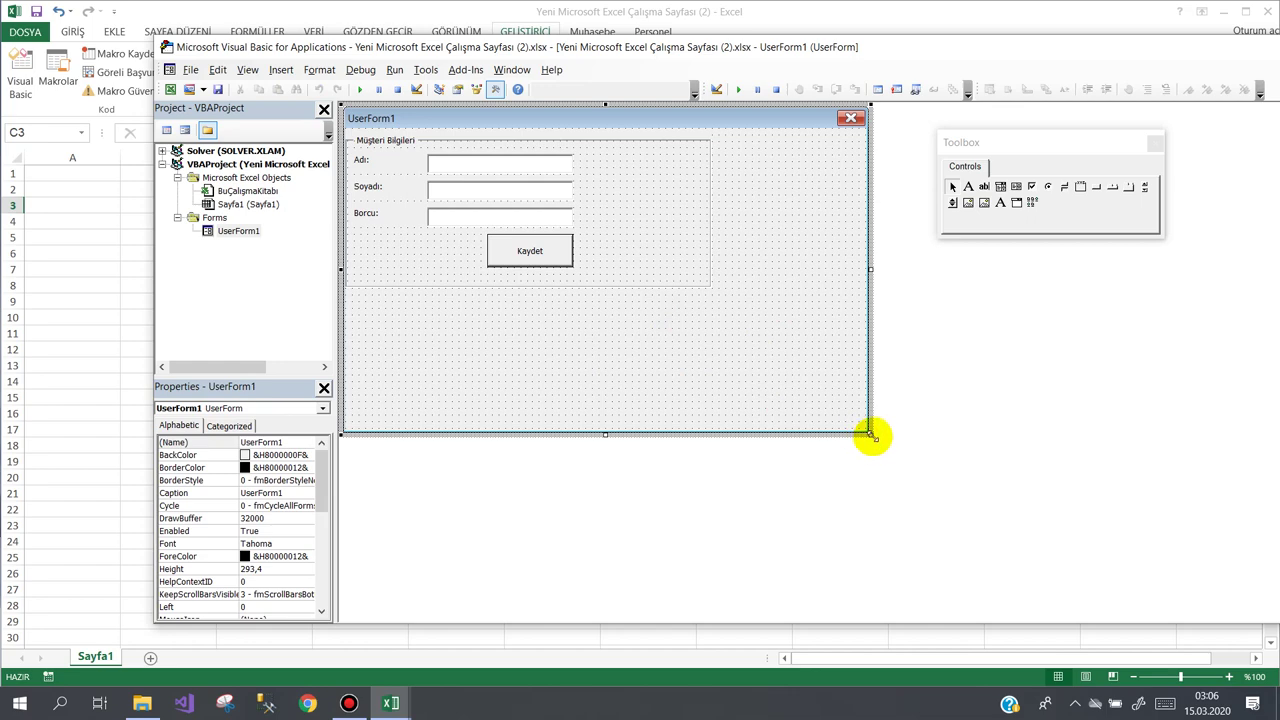
Step: Make the form narrower and taller and draw ListView1 filling the area below the frame
mouse_move(870, 435)
mouse_down()
mouse_move(737, 455)
mouse_move(727, 415)
mouse_move(728, 460)
mouse_up()
click(1033, 200)
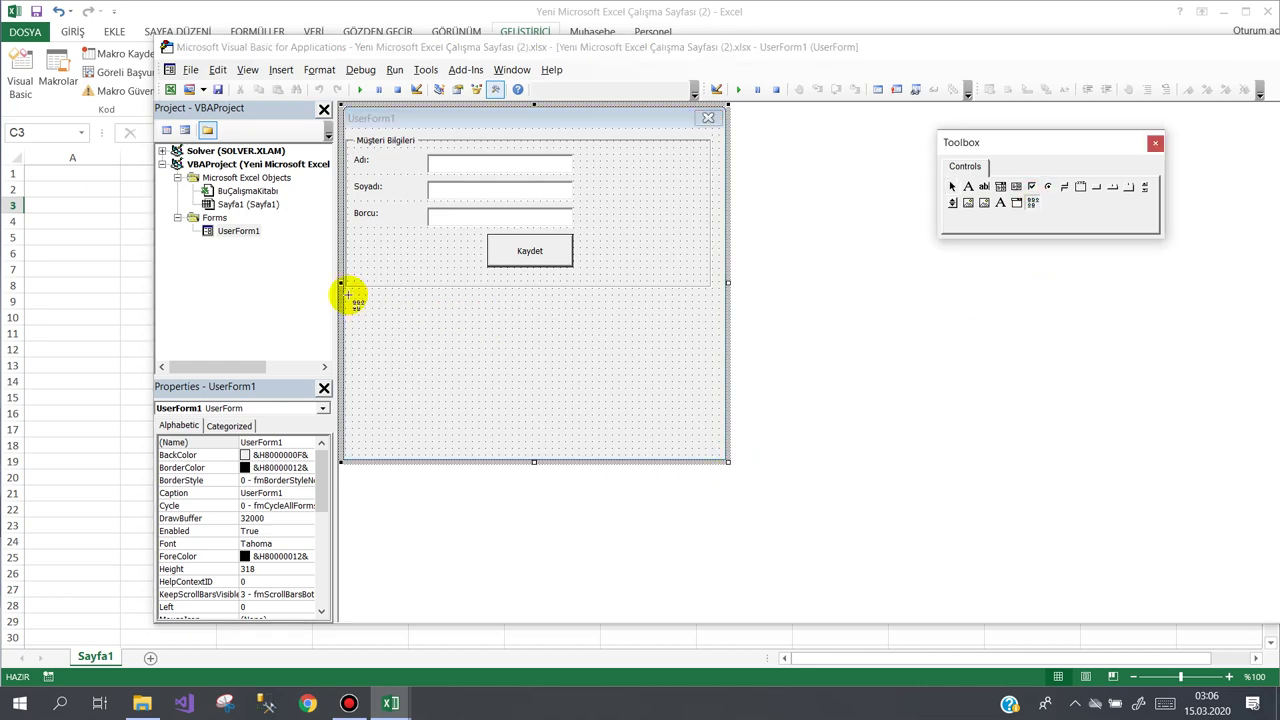
drag(345, 291, 714, 450)
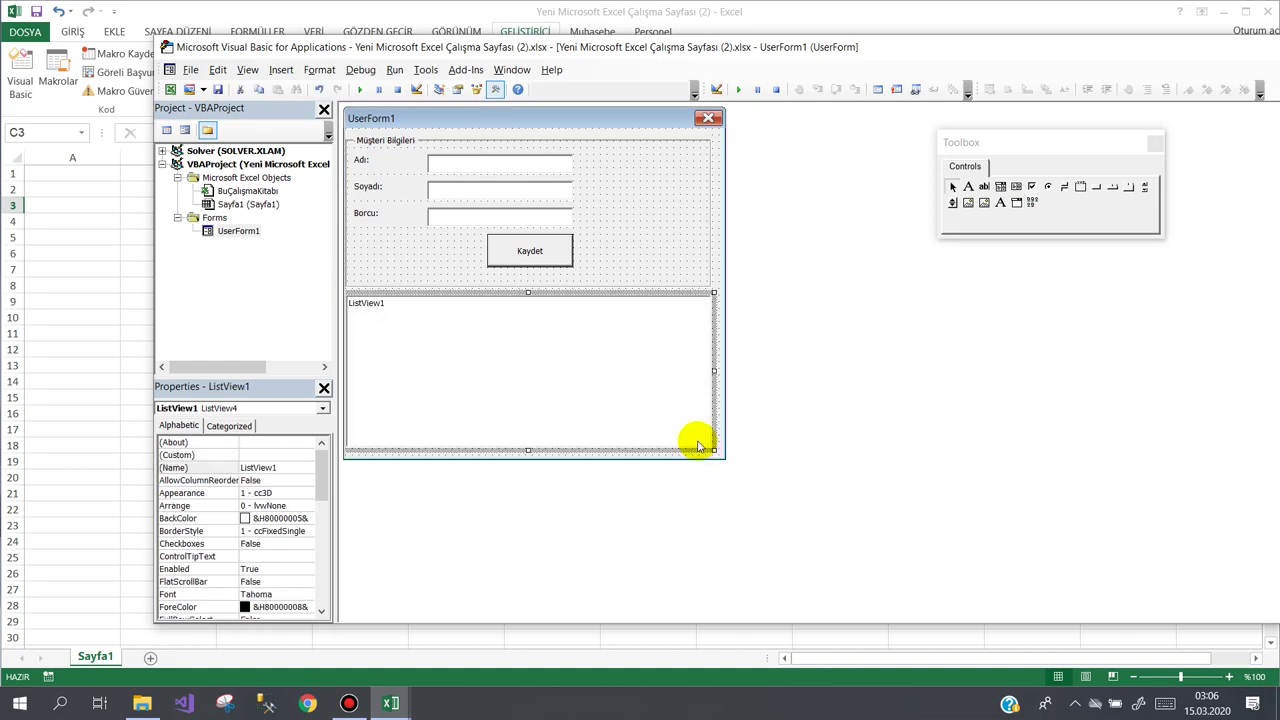
click(178, 455)
Step: Set ListView1's View to 3 - lvwReport and enable FullRowSelect, Gridlines and HoverSelection
click(307, 456)
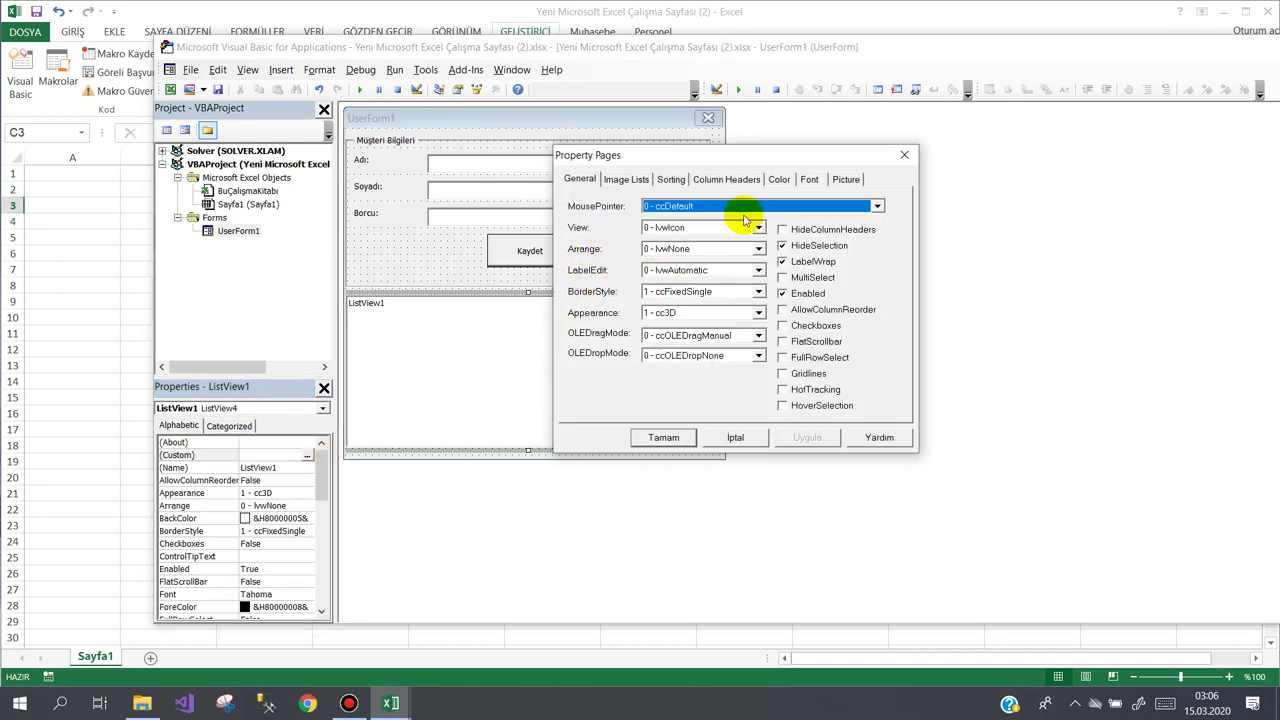
click(759, 229)
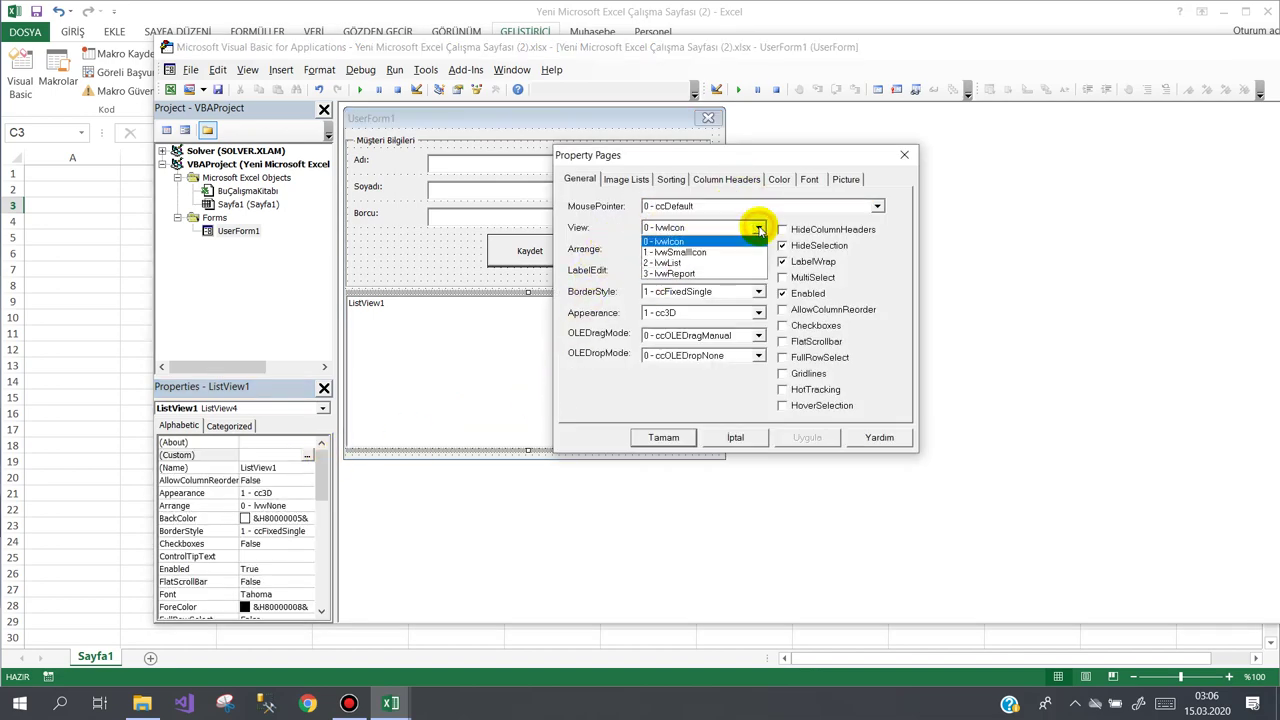
click(681, 274)
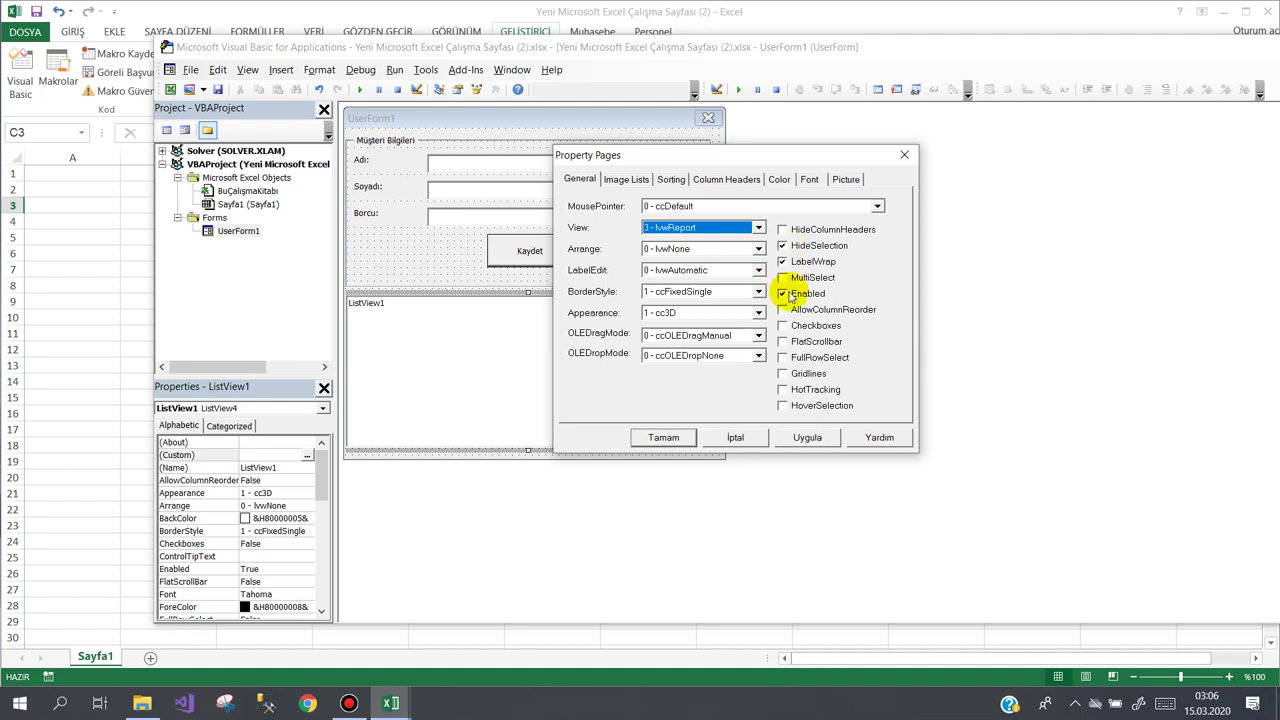
click(784, 358)
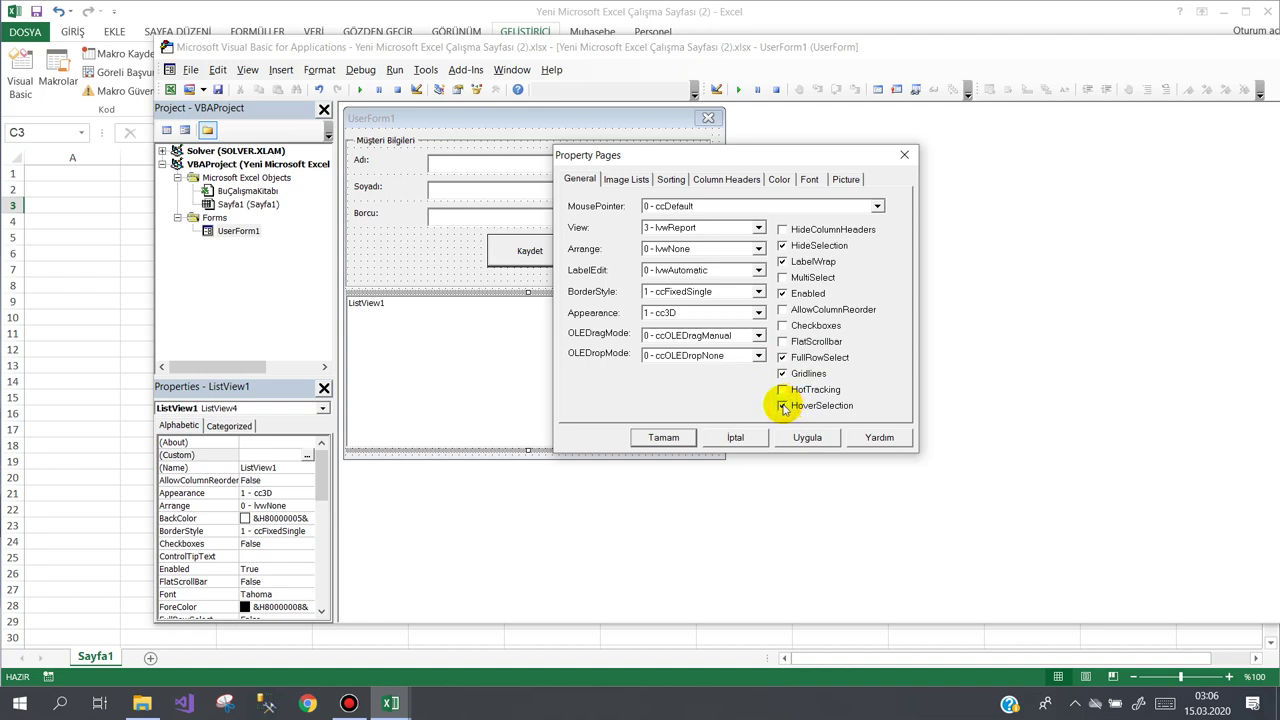
click(782, 405)
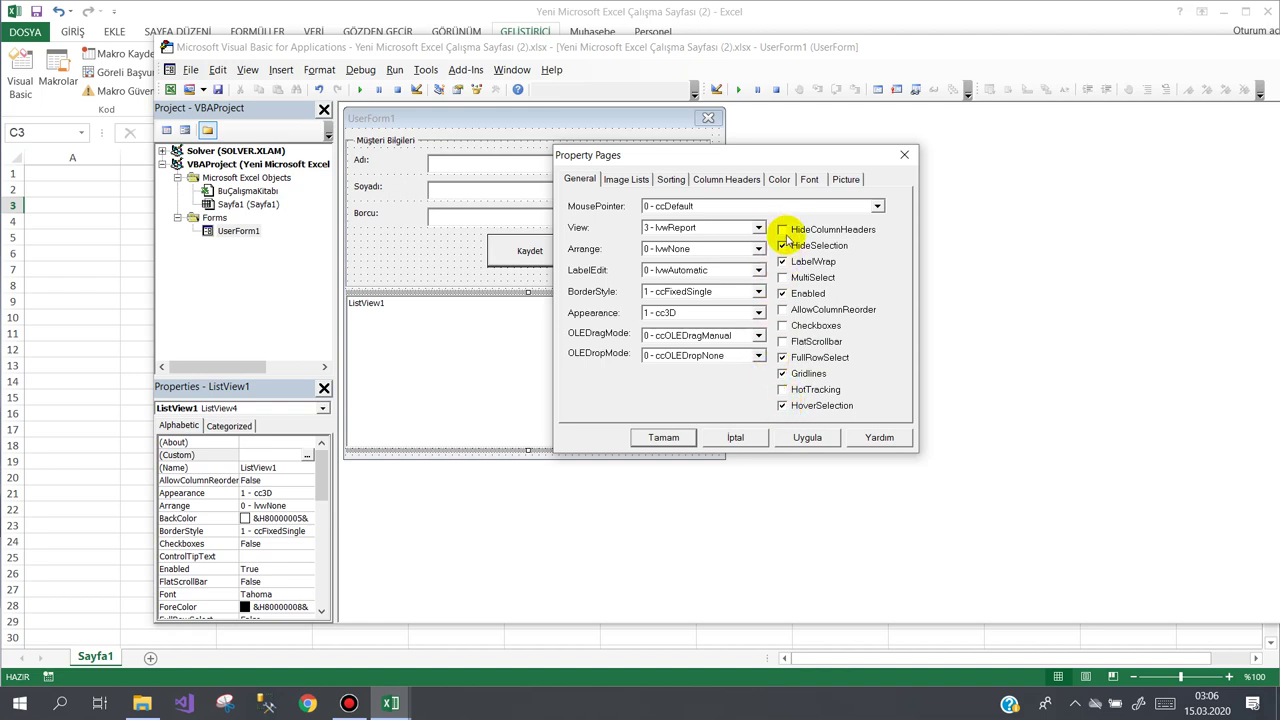
Step: Insert the first ListView1 column header, Adı, with width 100
click(731, 184)
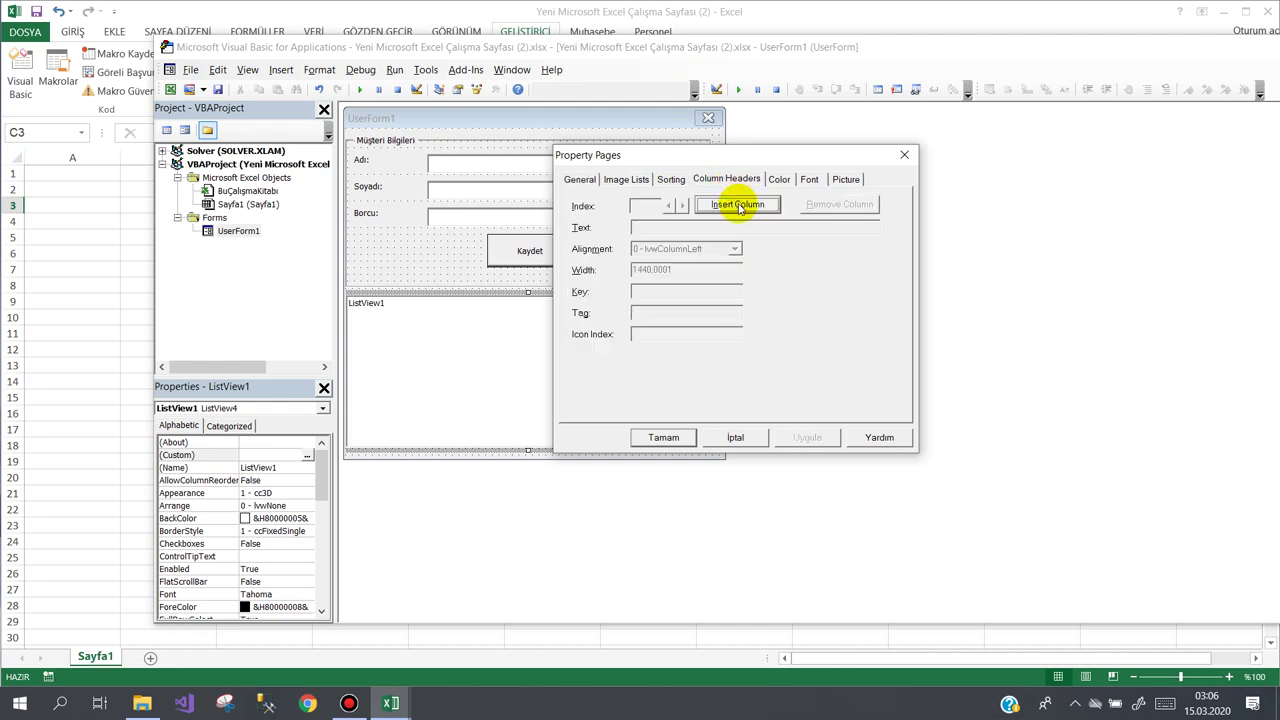
click(739, 206)
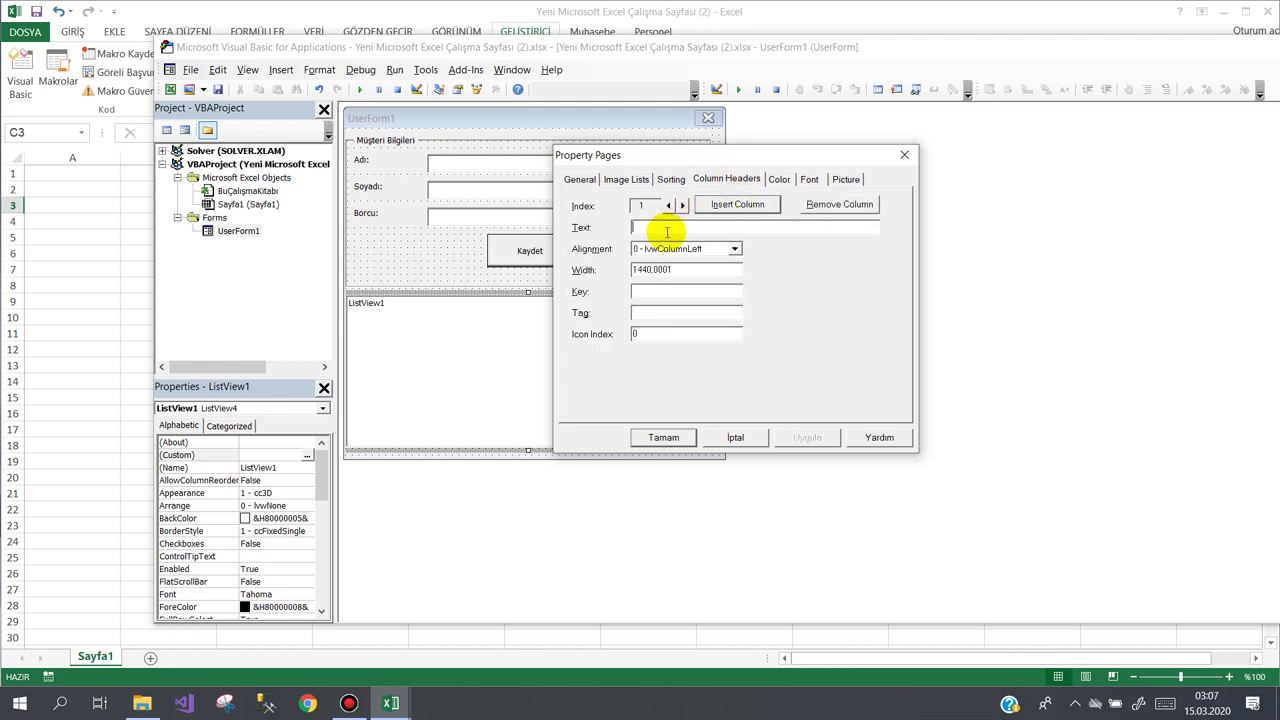
text(Adı)
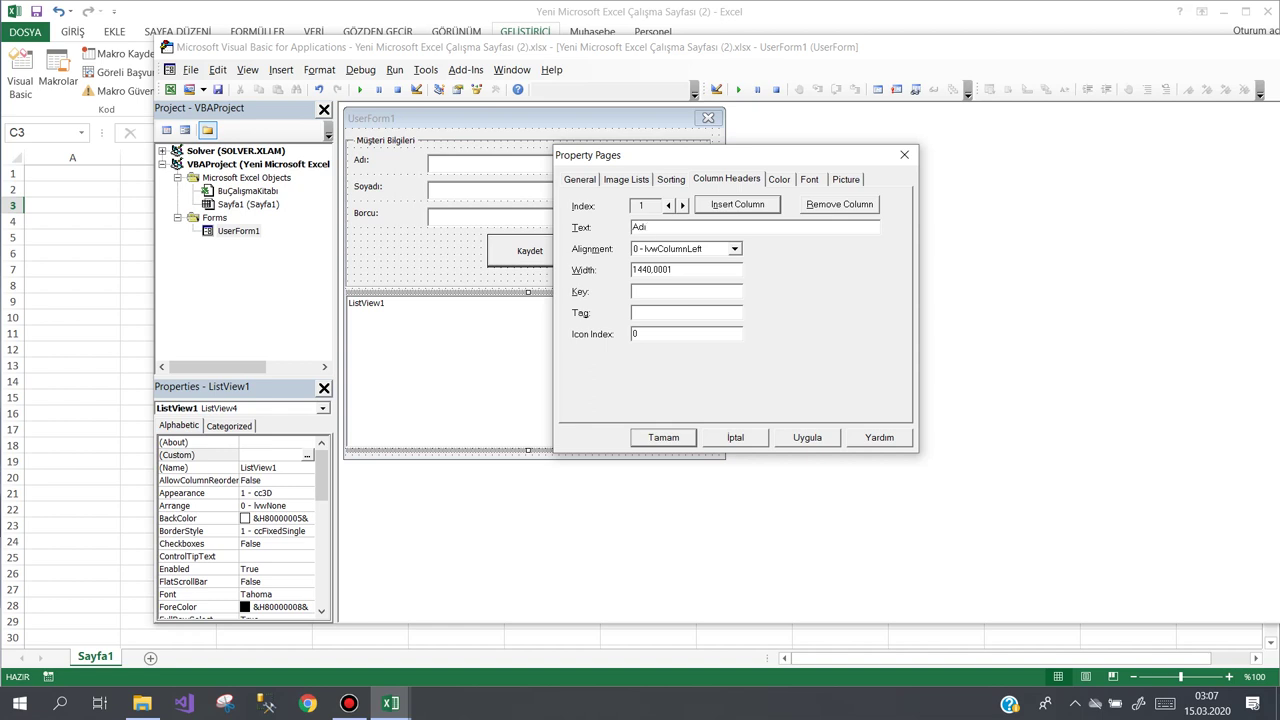
double_click(678, 269)
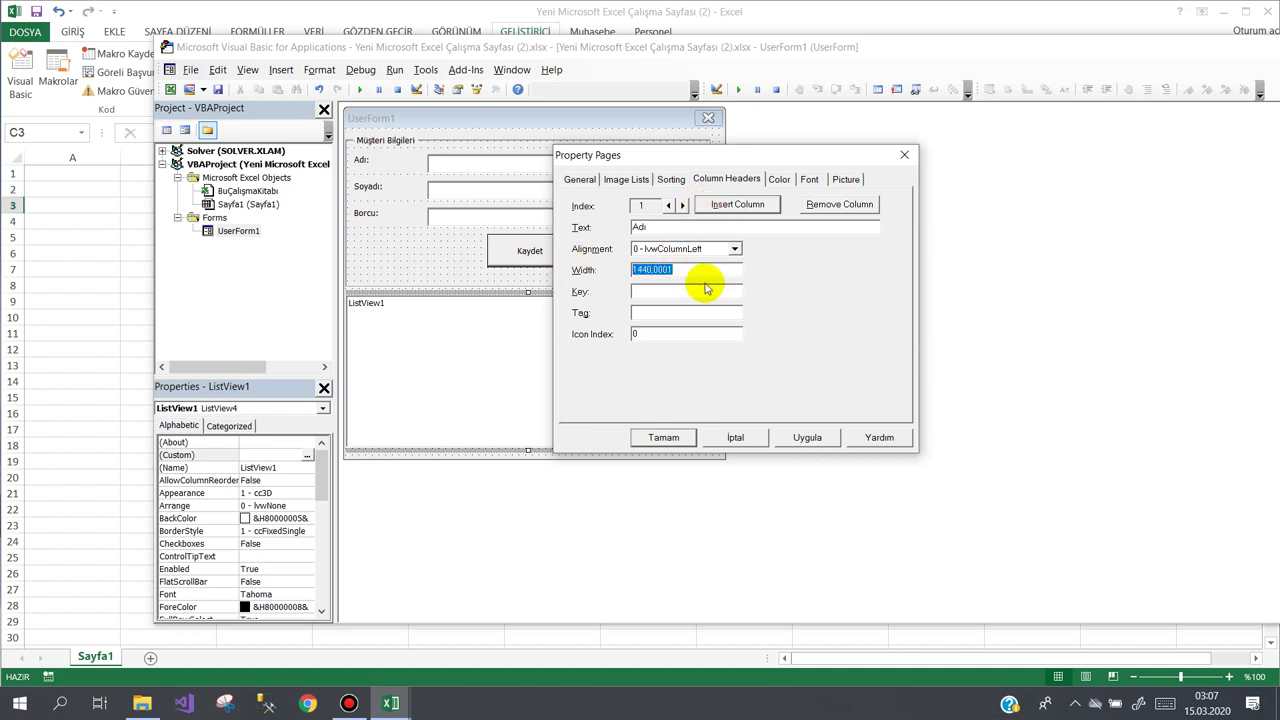
text(100)
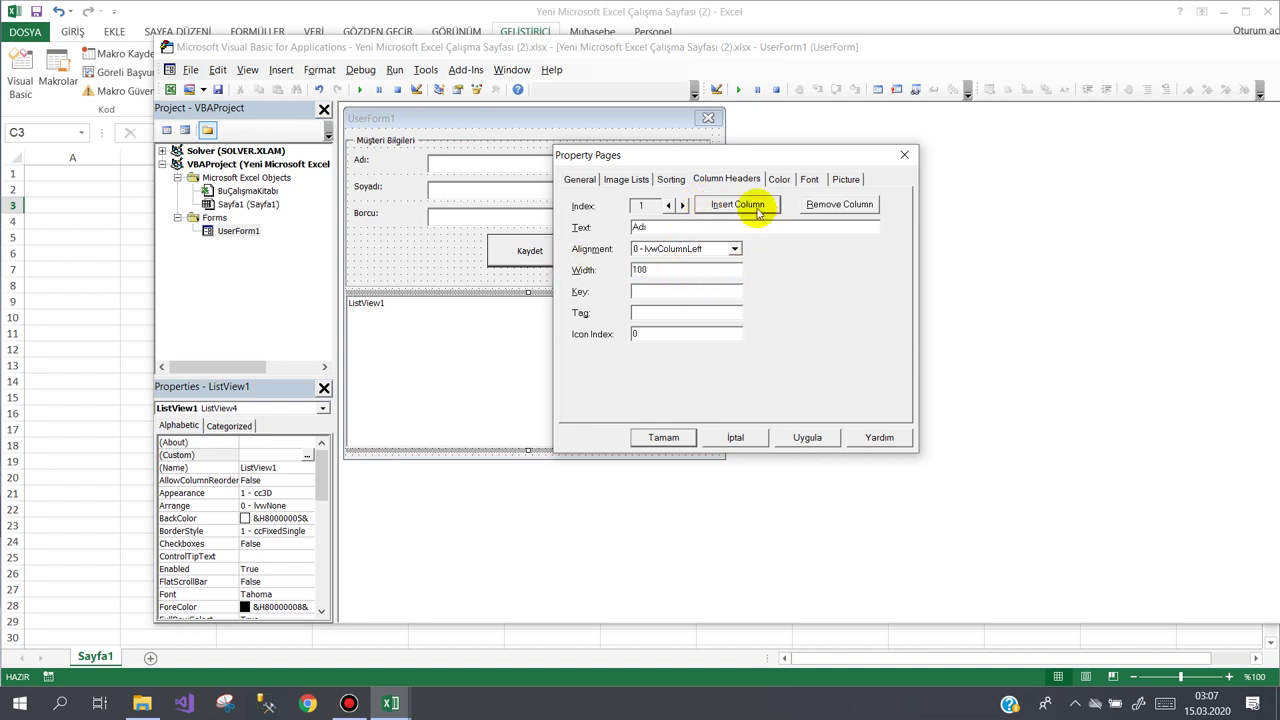
Step: Add the Soyadı column at width 100 and Borcu at width 80, then apply
click(750, 206)
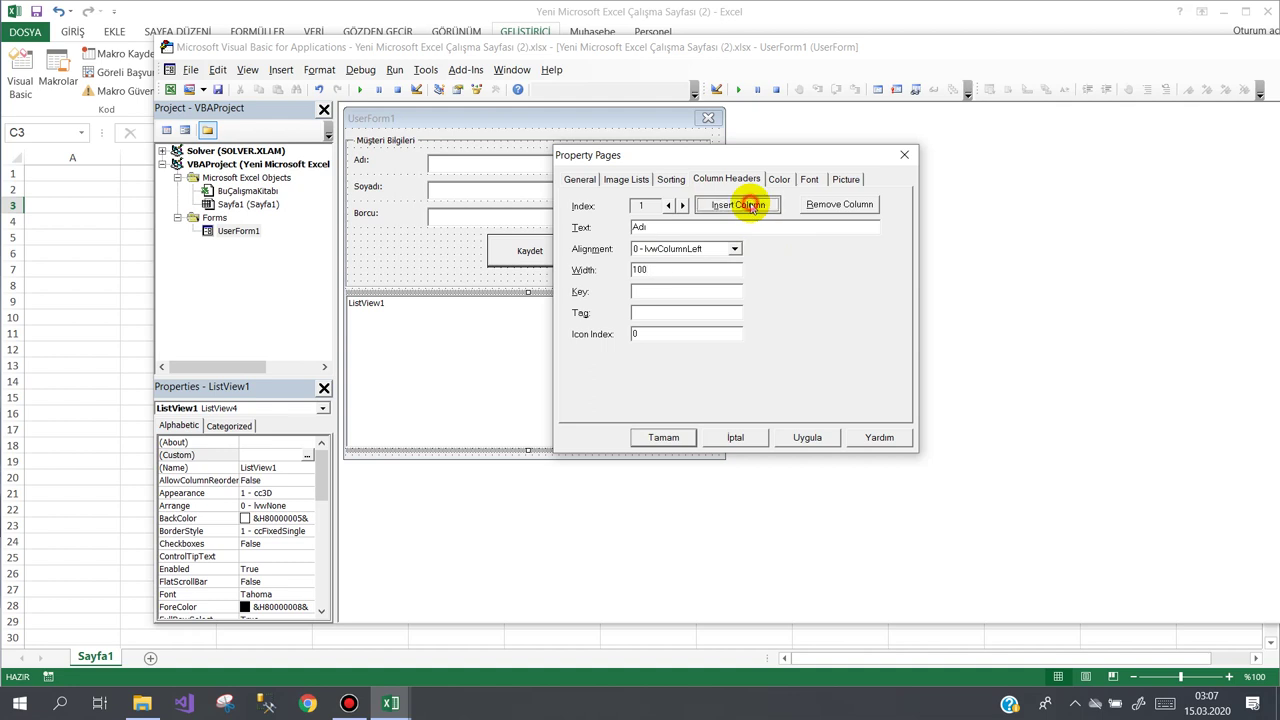
click(661, 231)
text(Soyadı)
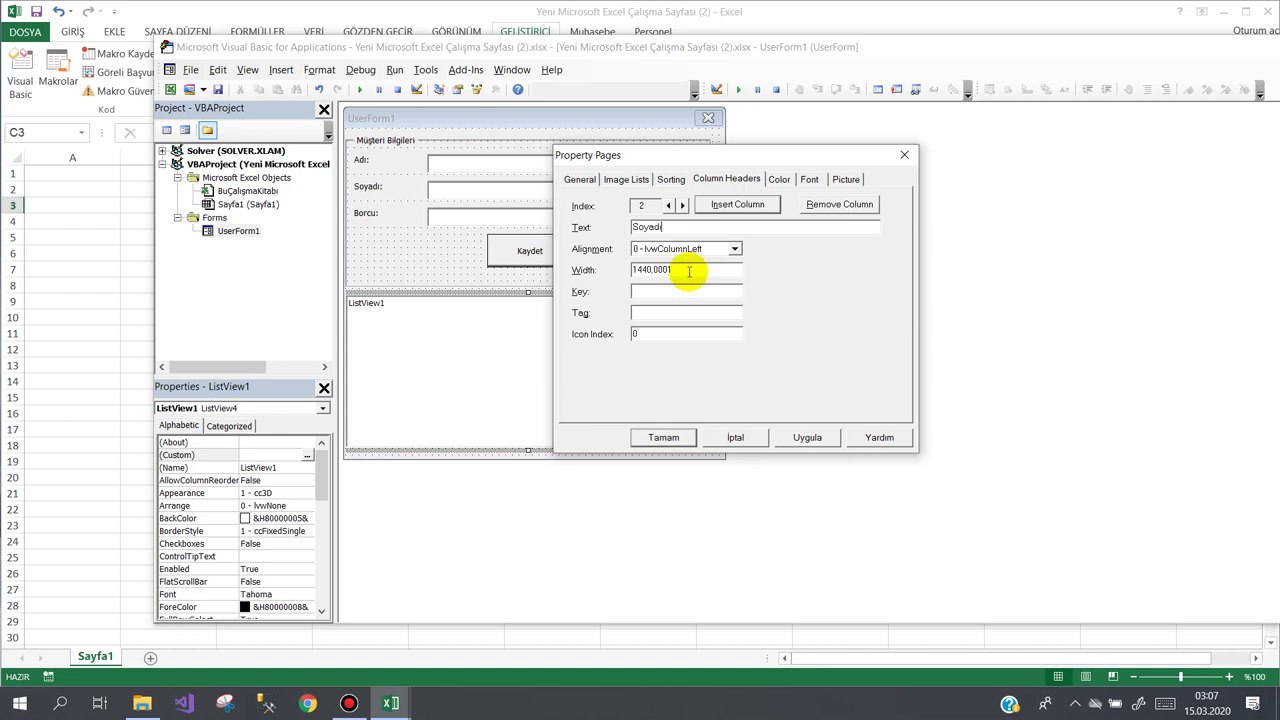
drag(688, 269, 558, 269)
text(100)
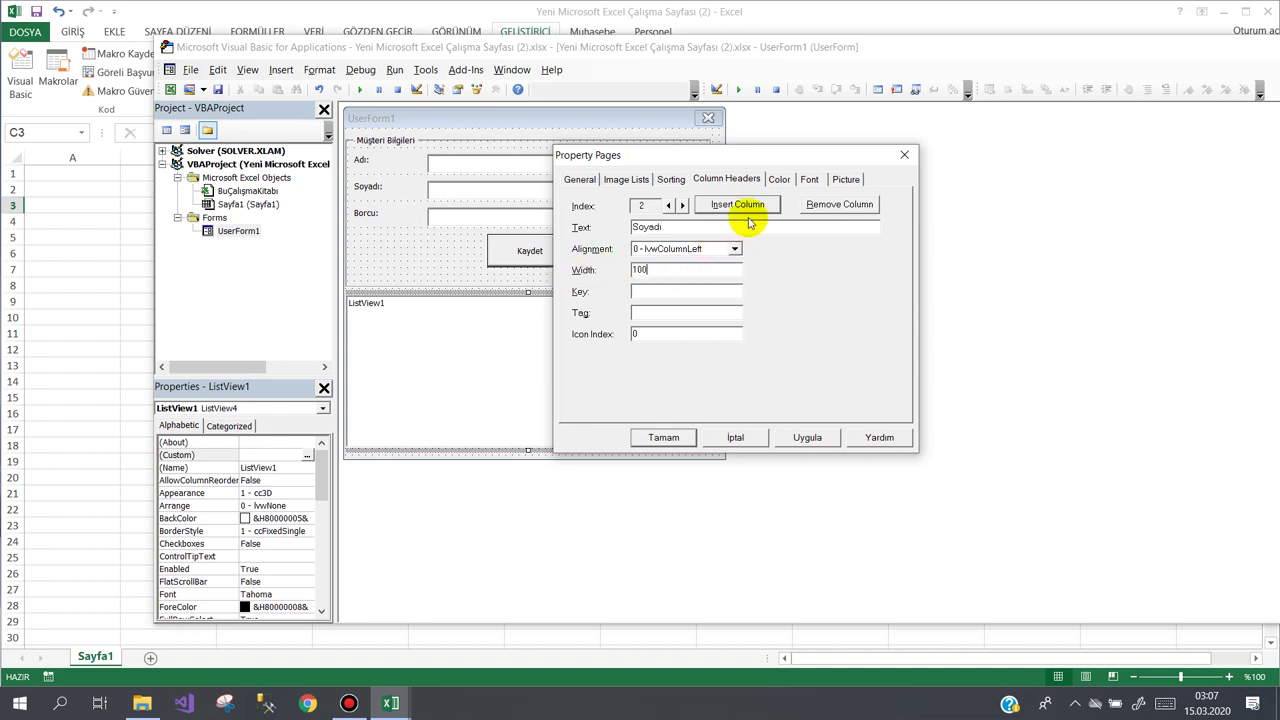
click(740, 204)
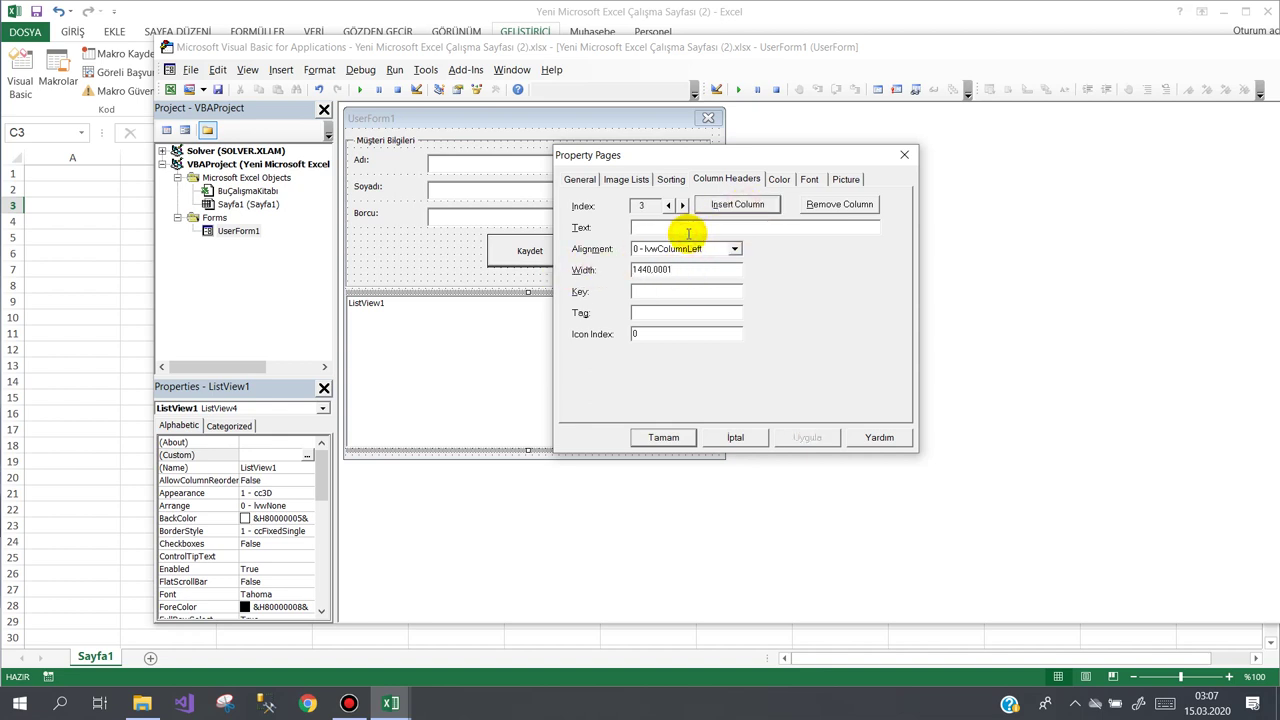
text(Borcu)
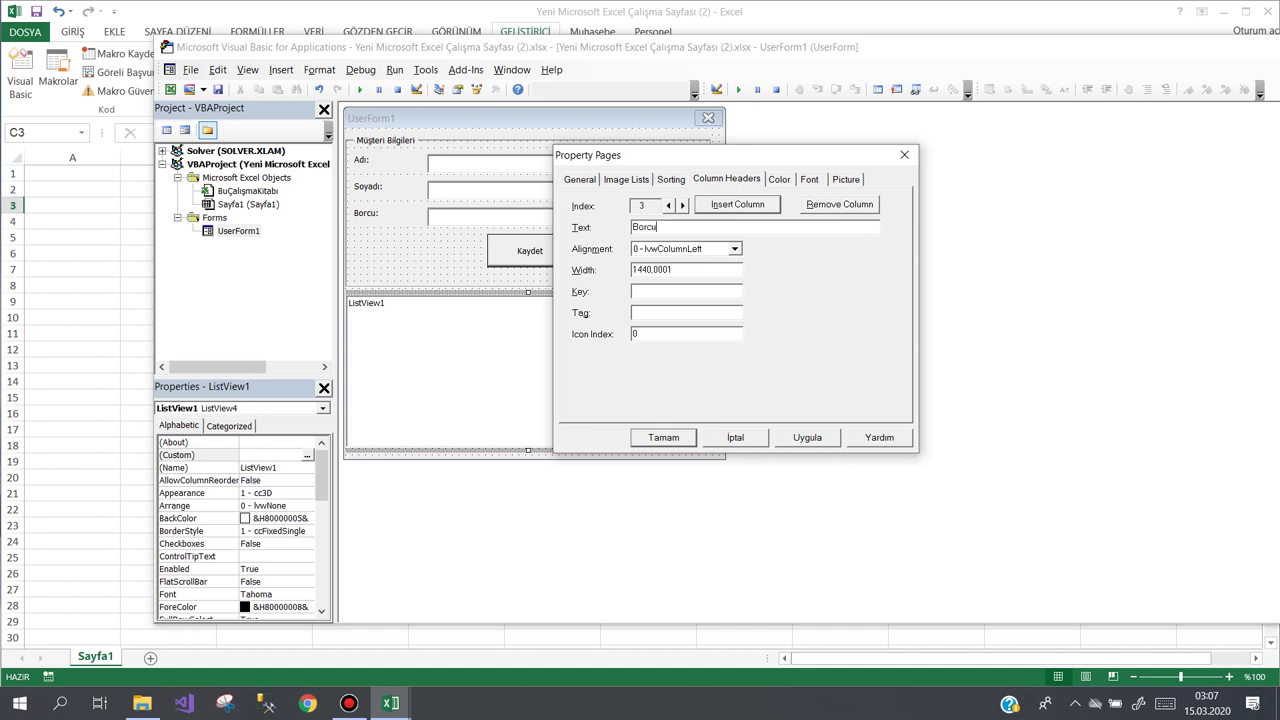
drag(700, 270, 613, 270)
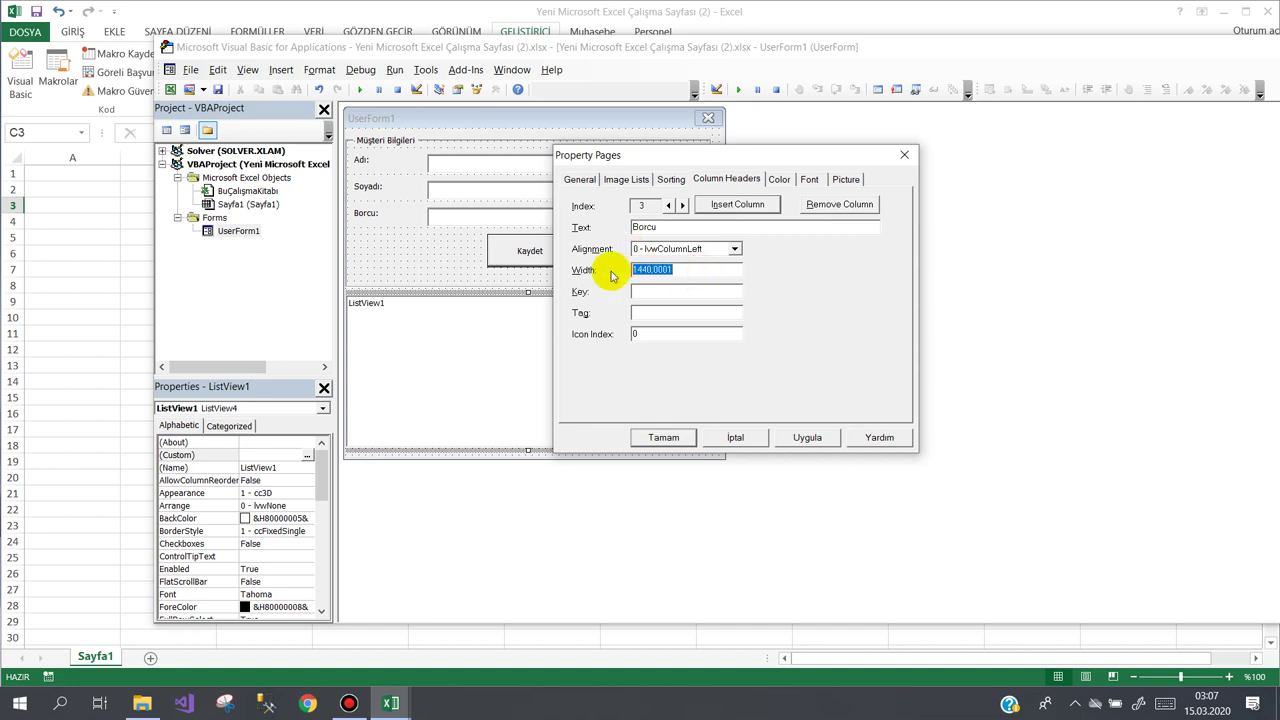
text(80)
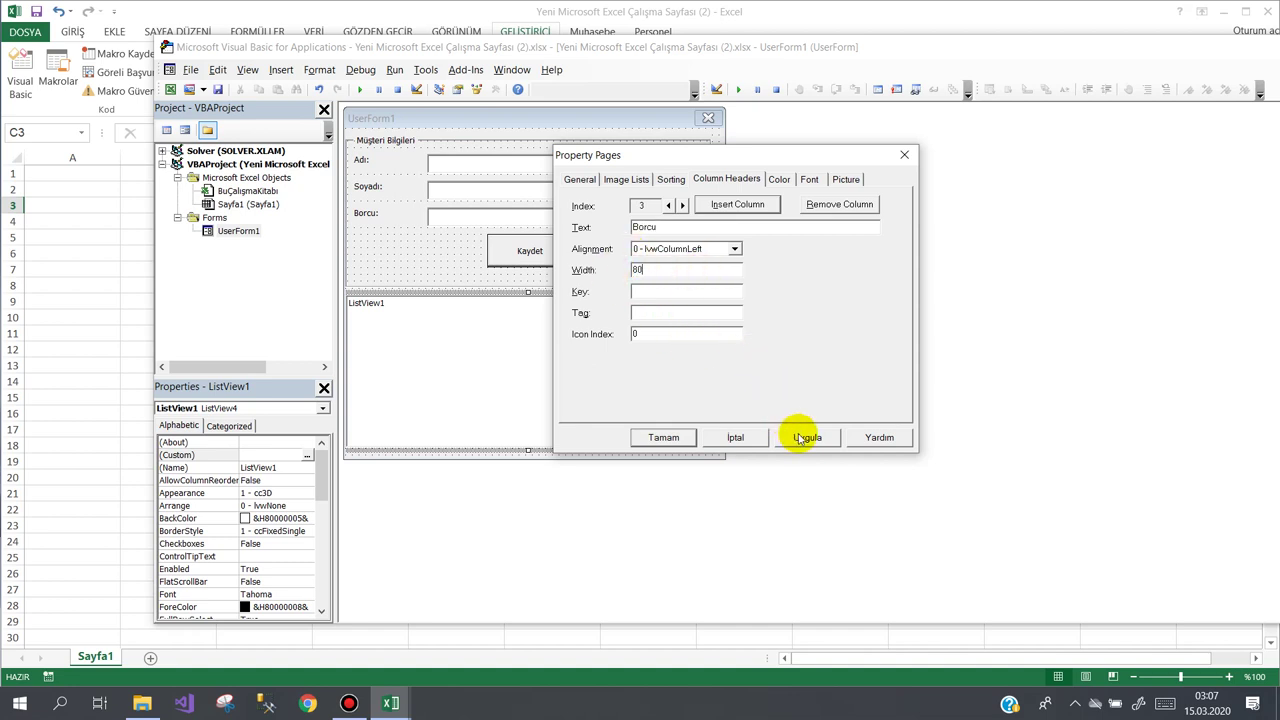
click(803, 438)
Step: Close the property pages and set ListView1's Font property to Calibri
click(651, 437)
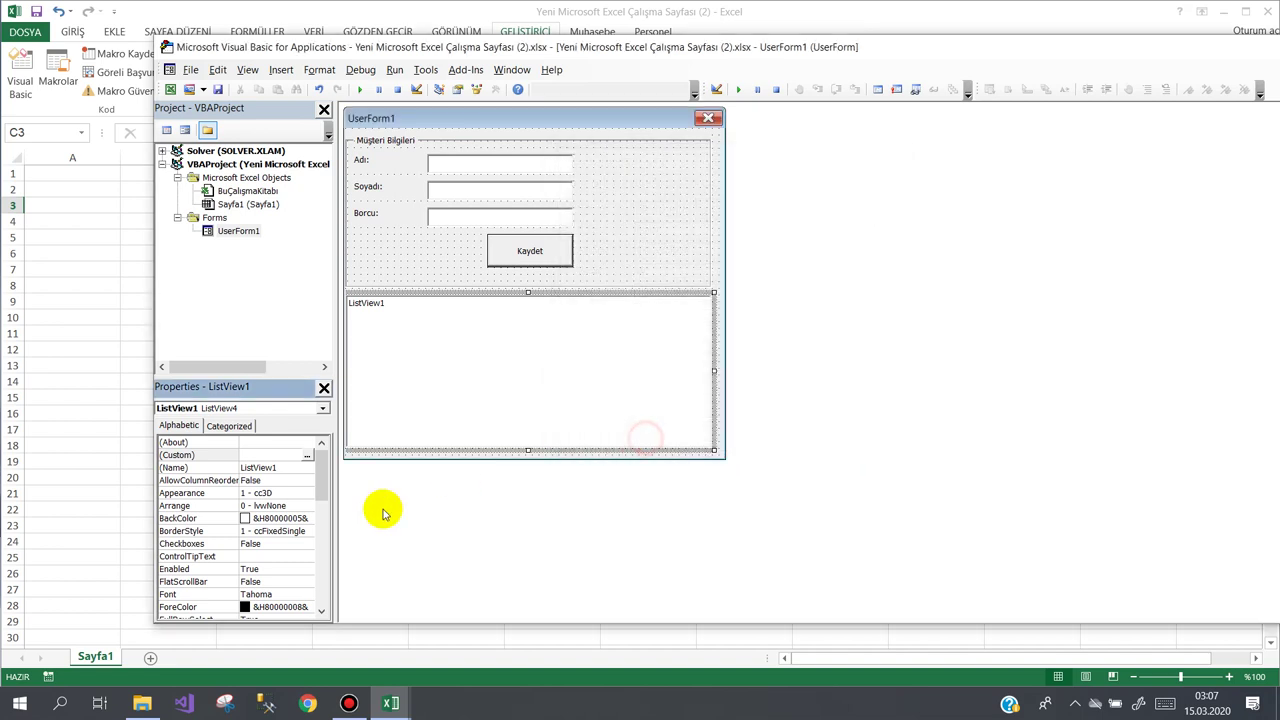
click(252, 594)
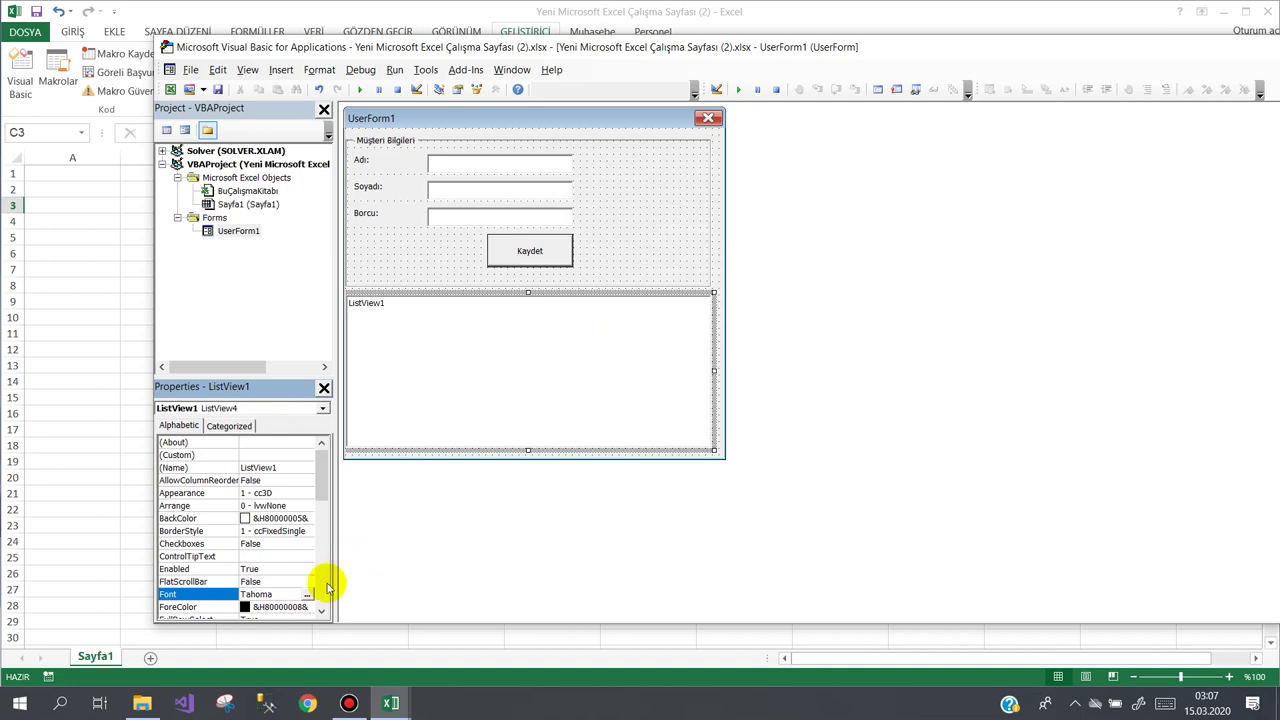
click(307, 593)
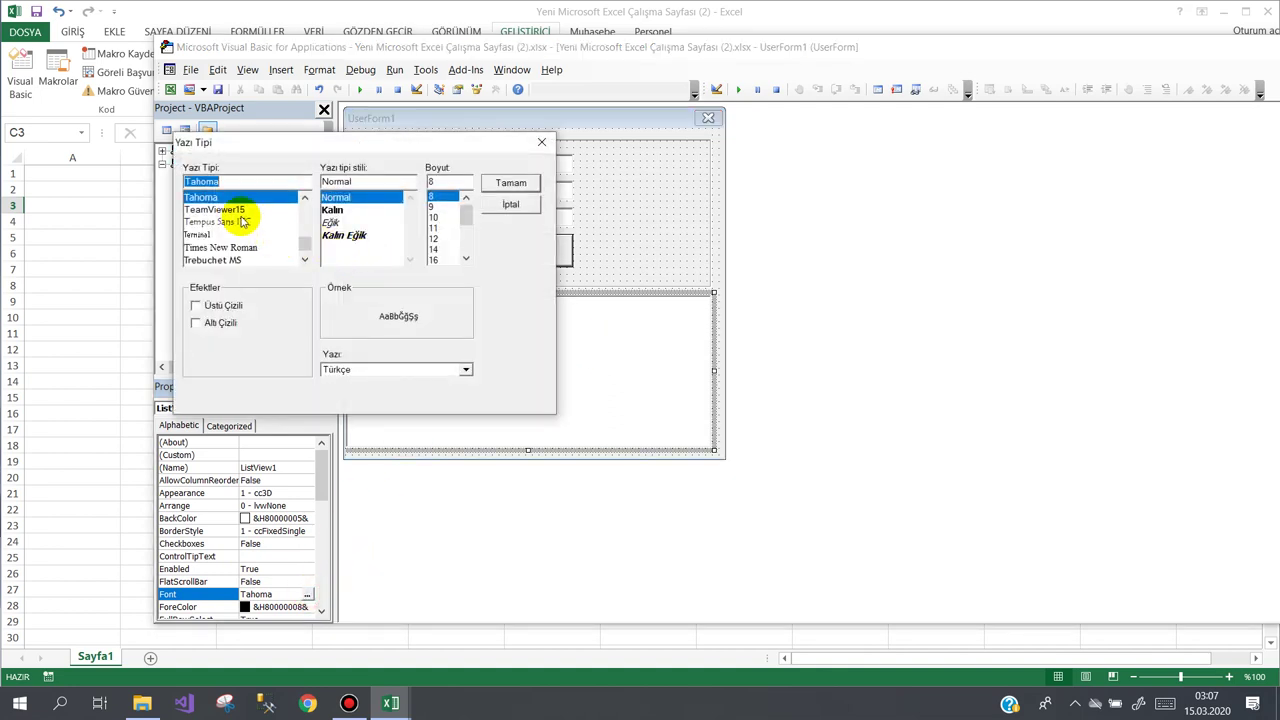
text(c)
click(197, 199)
click(199, 199)
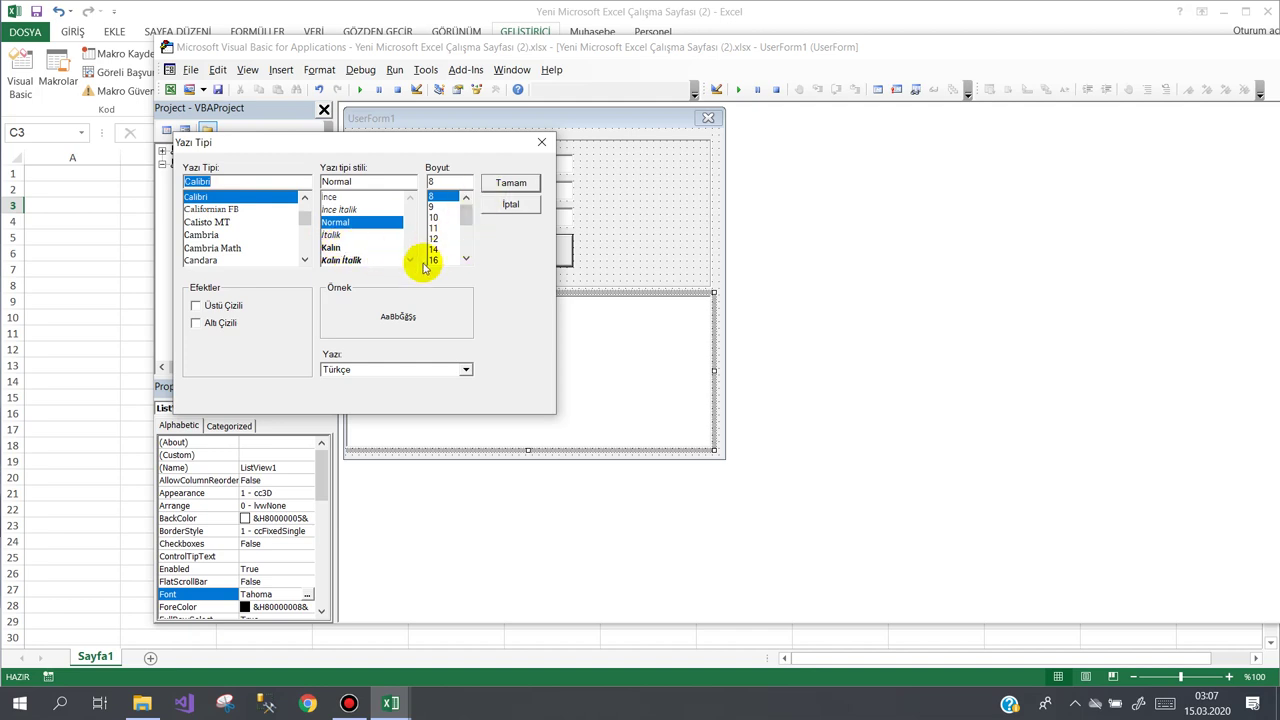
click(510, 183)
click(588, 118)
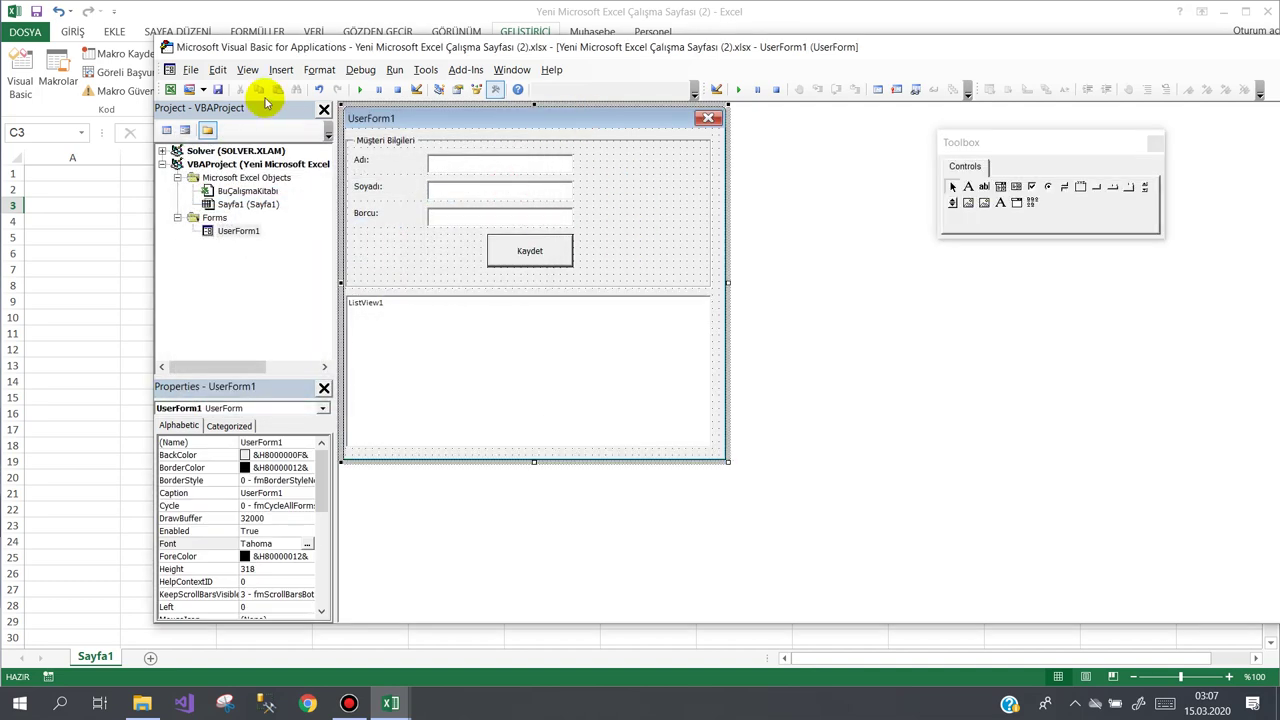
Step: Run UserForm1 to check the Adı, Soyadı and Borcu list, then close it
click(359, 89)
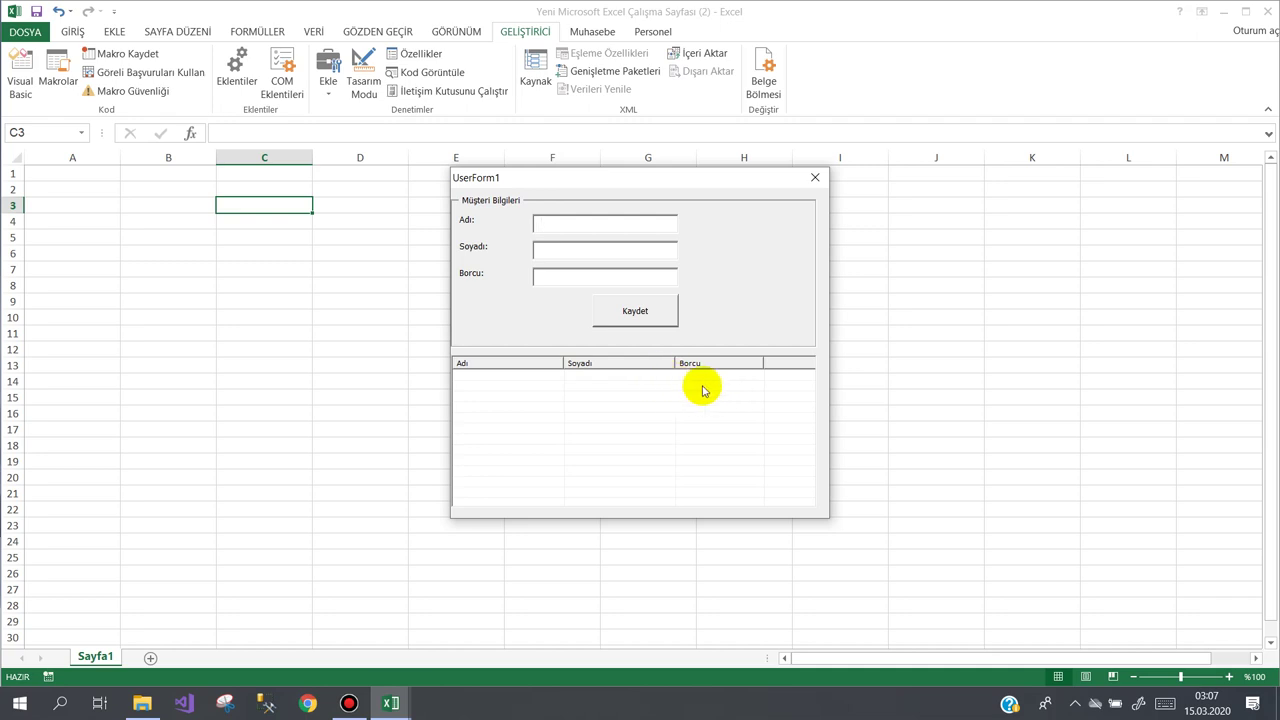
click(780, 367)
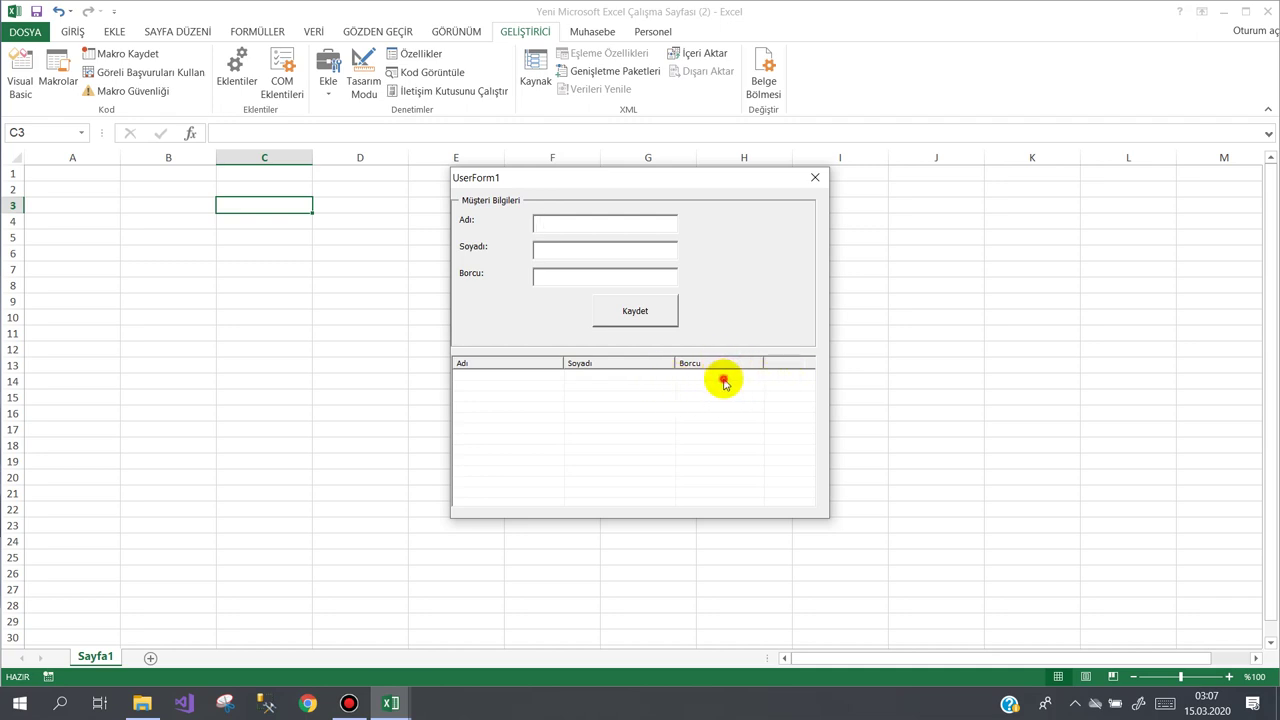
click(816, 182)
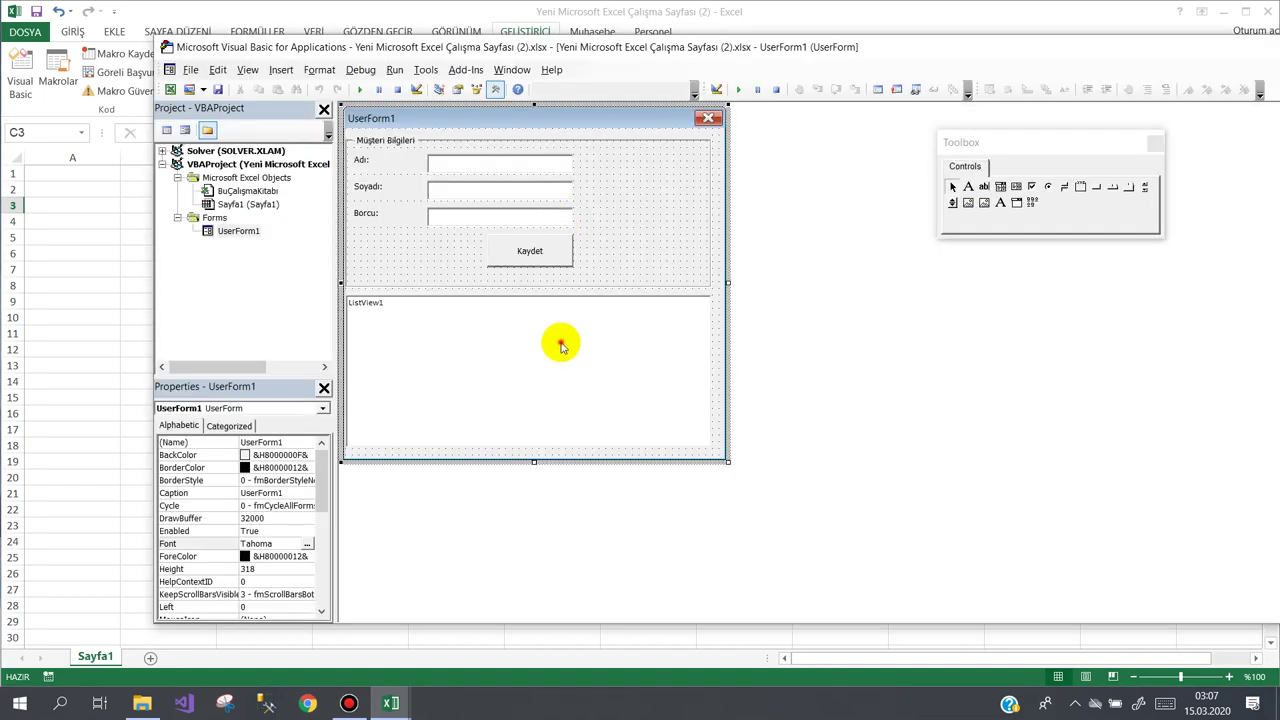
Step: Reopen ListView1's Property Pages through its (Custom) property
click(562, 343)
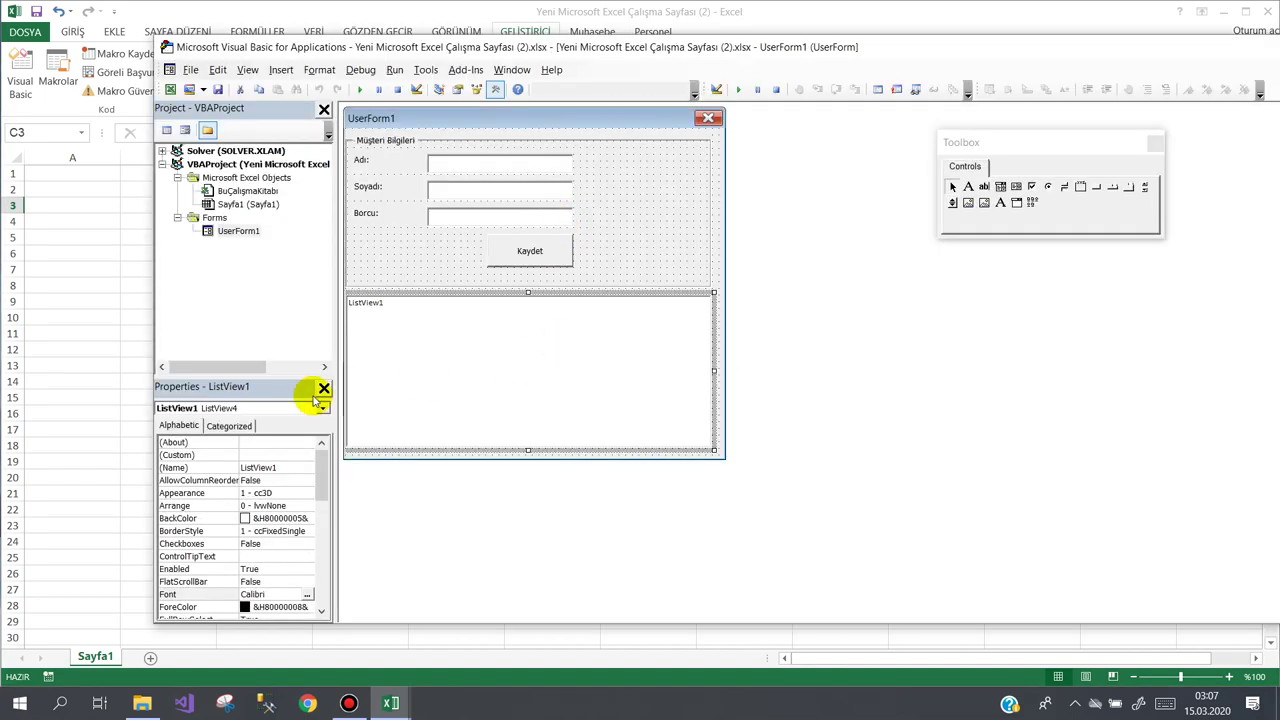
click(300, 455)
click(307, 455)
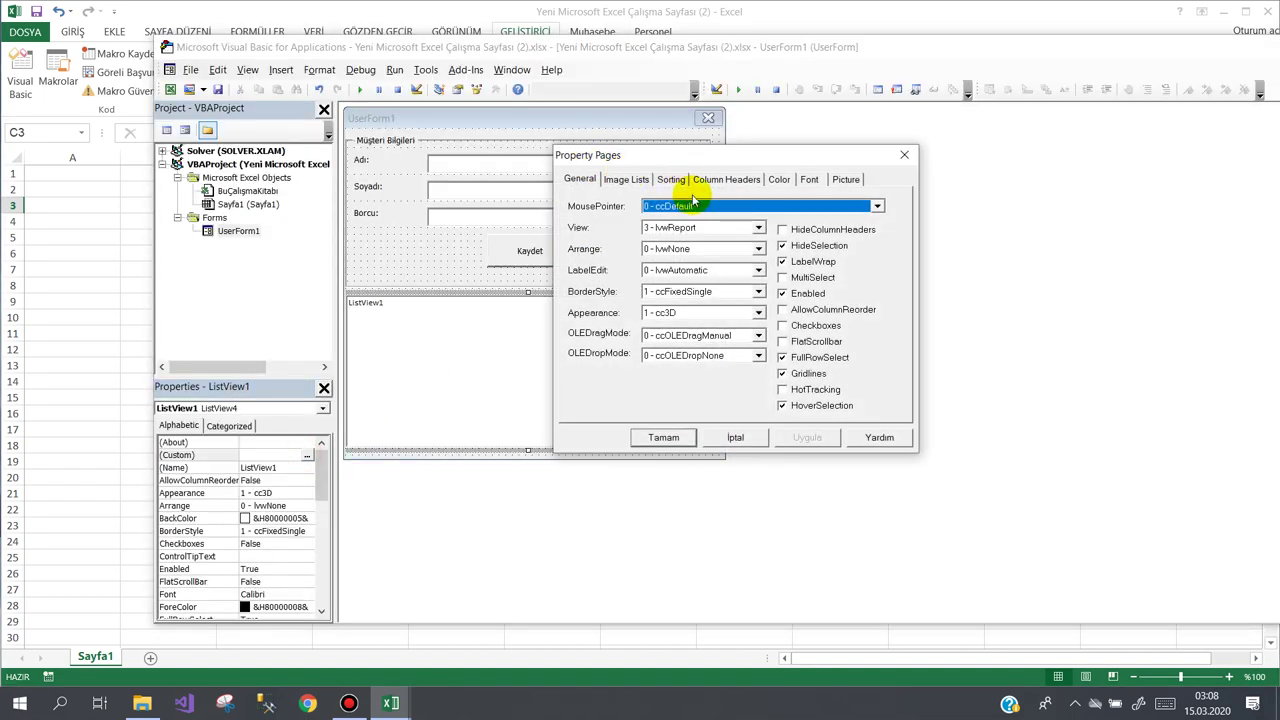
Step: Set the Adı and Soyadı column widths to 120 and apply the changes
click(727, 179)
drag(672, 269, 560, 268)
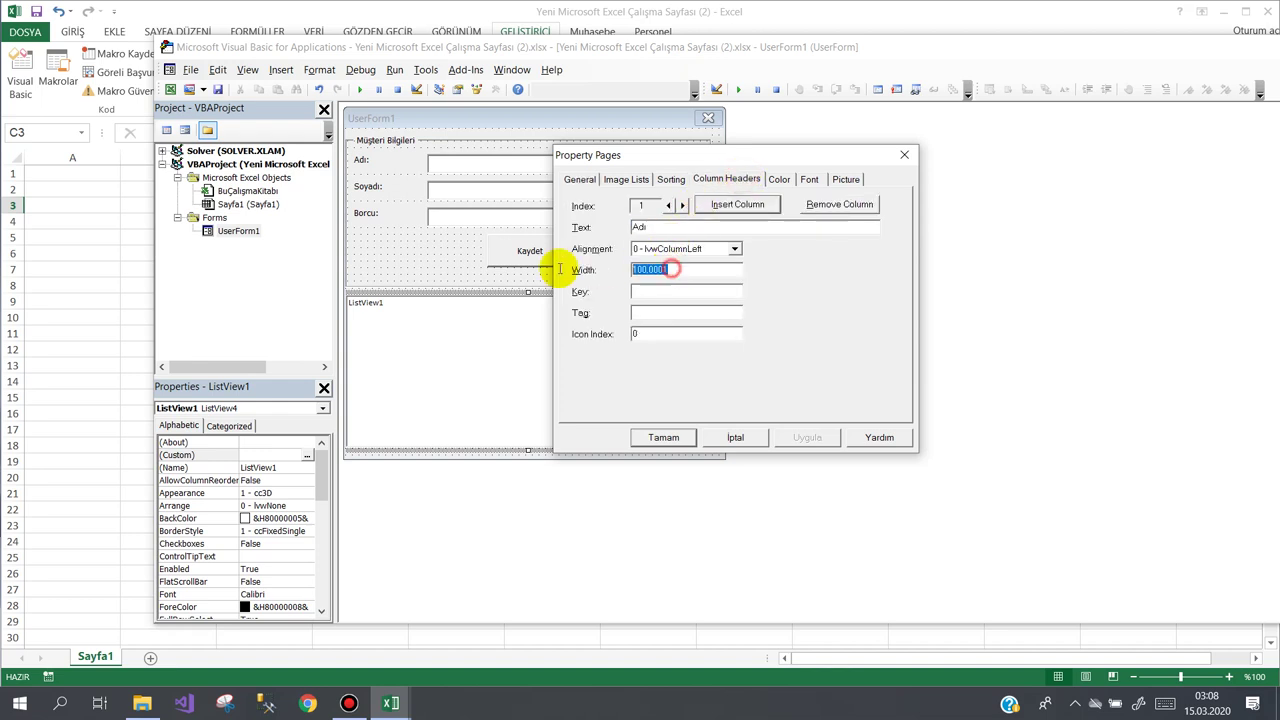
text(120)
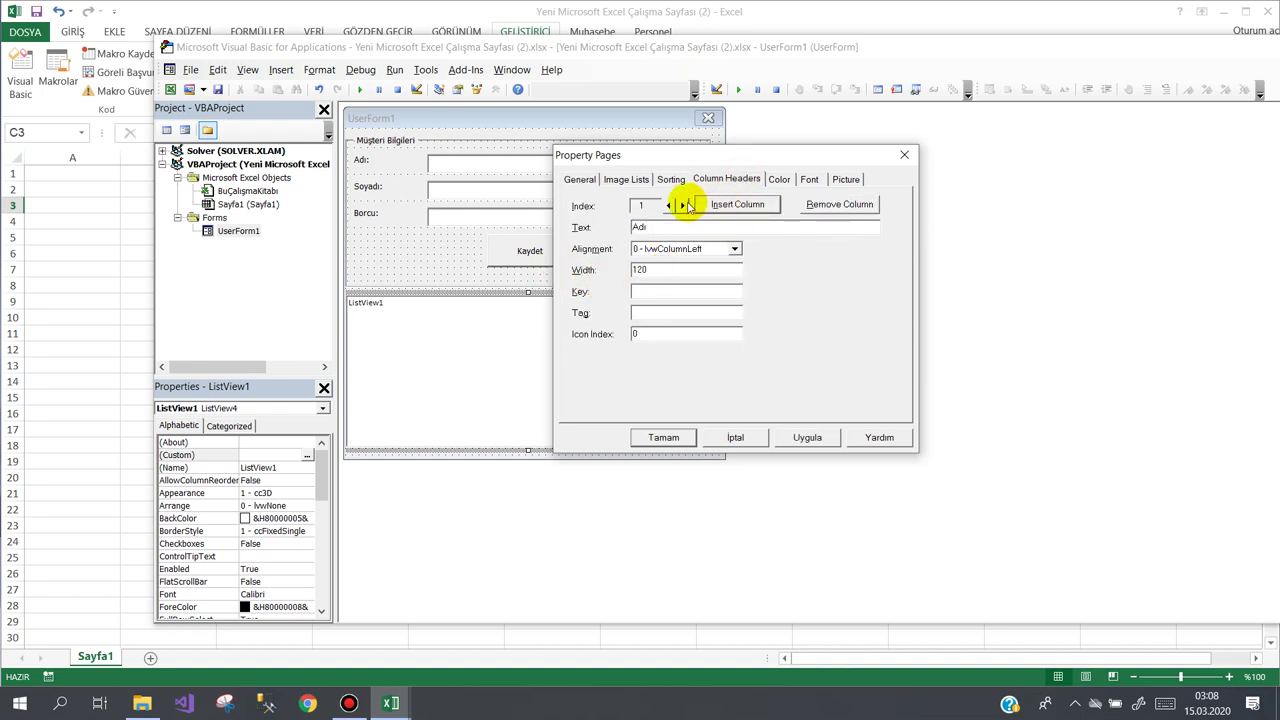
click(683, 205)
drag(726, 268, 580, 268)
text(12)
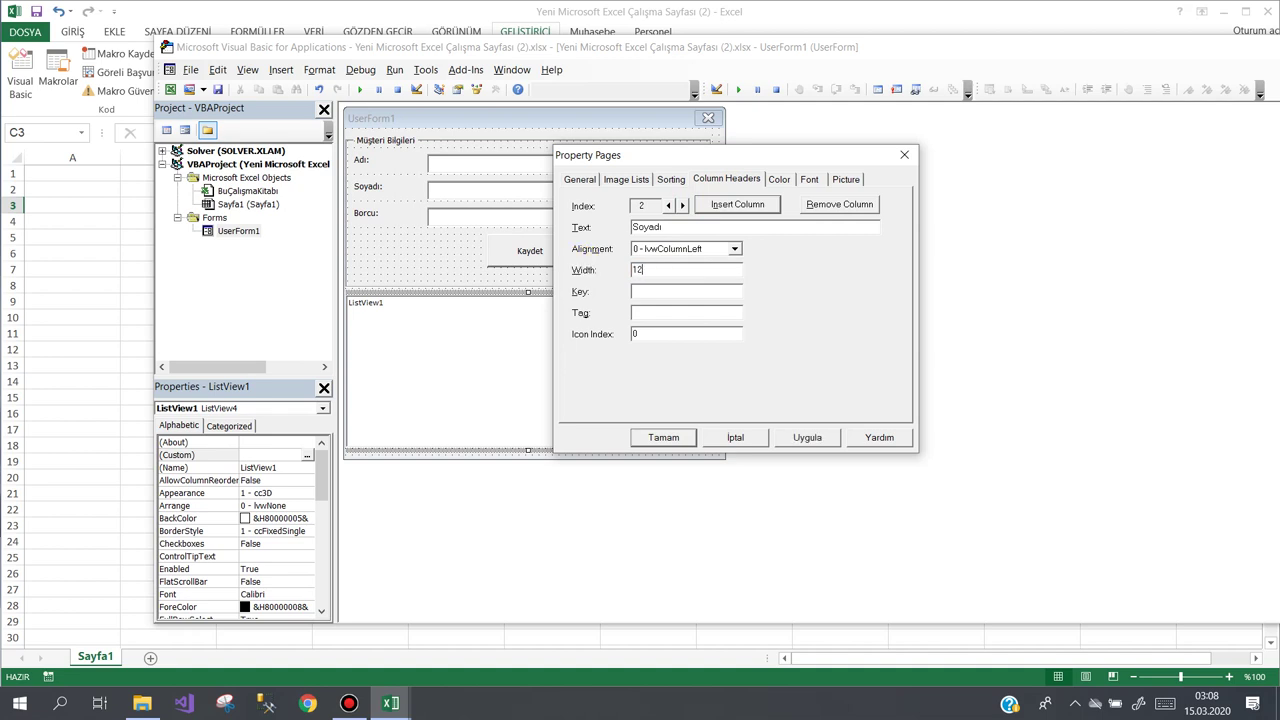
click(794, 440)
click(658, 437)
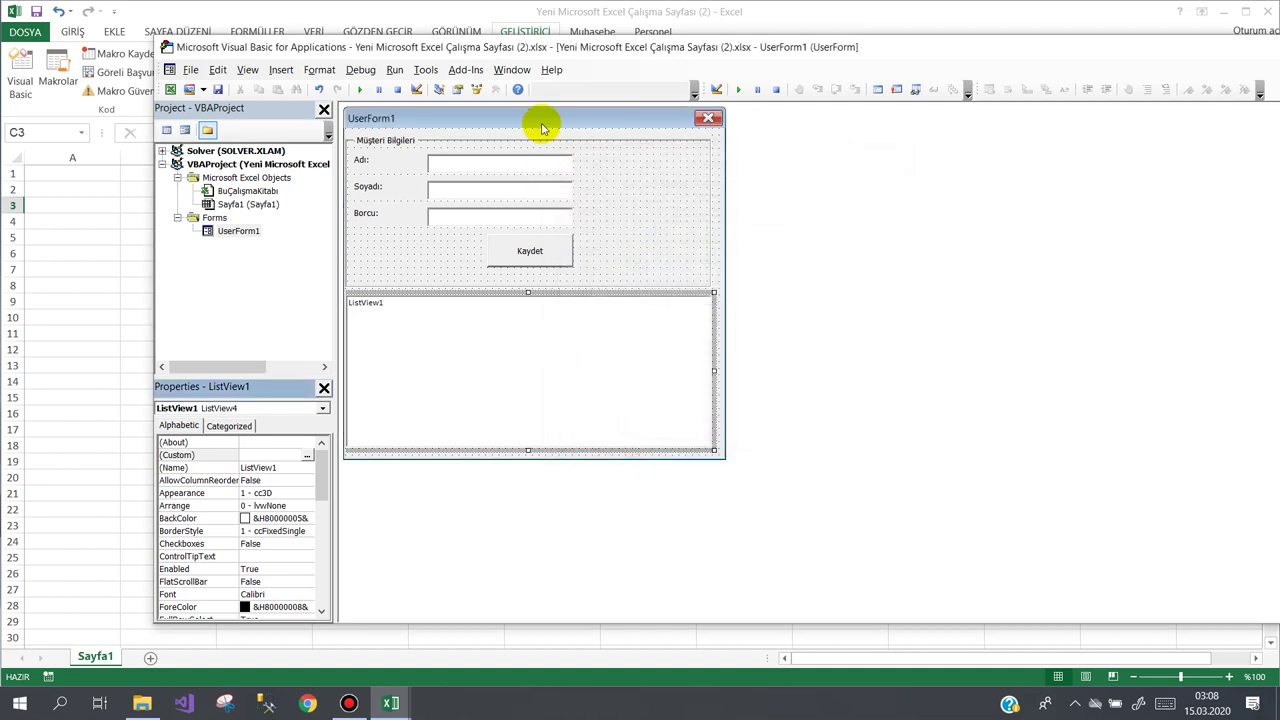
Step: Run the UserForm again to check the wider columns, then close it
click(541, 128)
click(359, 89)
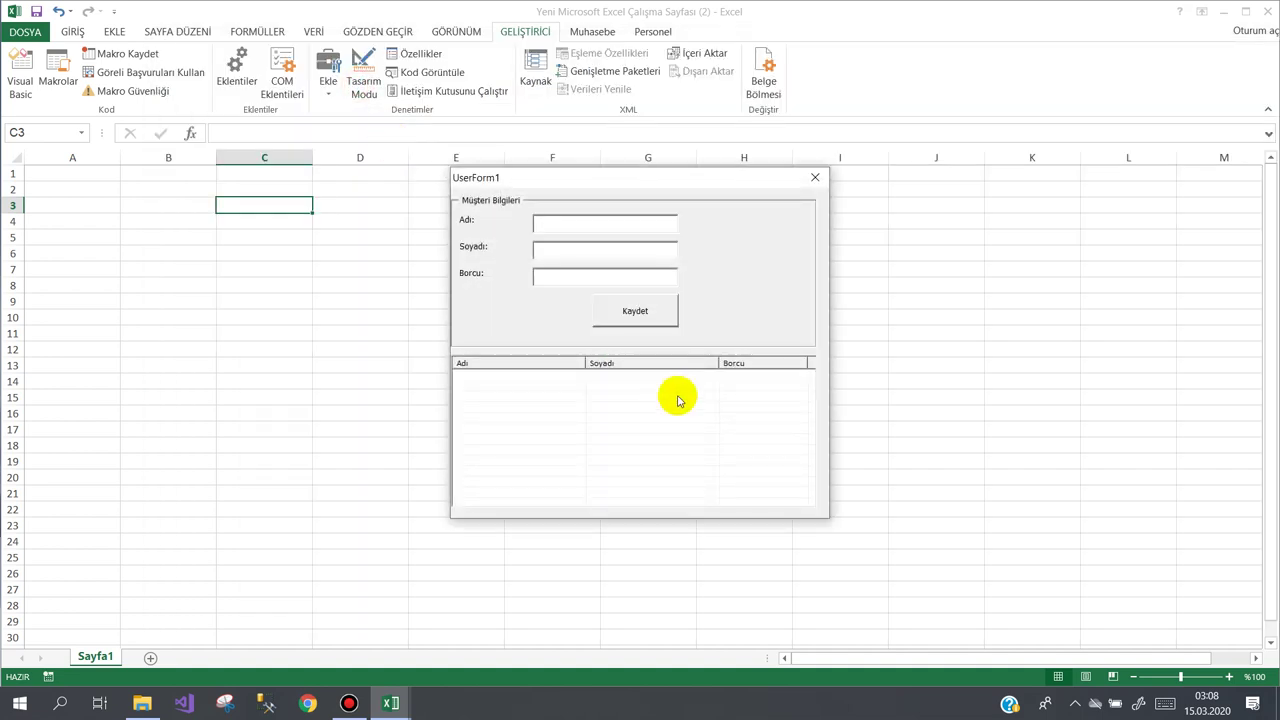
click(723, 380)
click(640, 389)
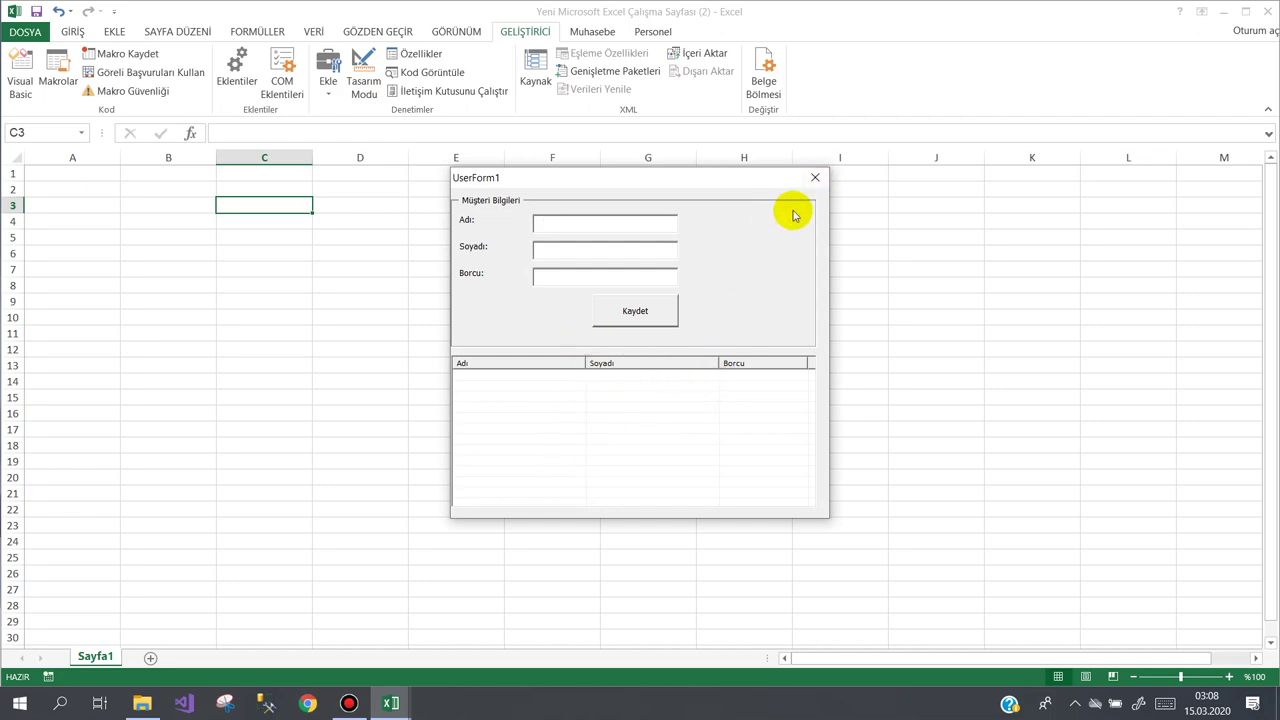
click(815, 177)
Step: Rename Sayfa1 to Musteriler and add a new sheet named Ayarlar
click(96, 510)
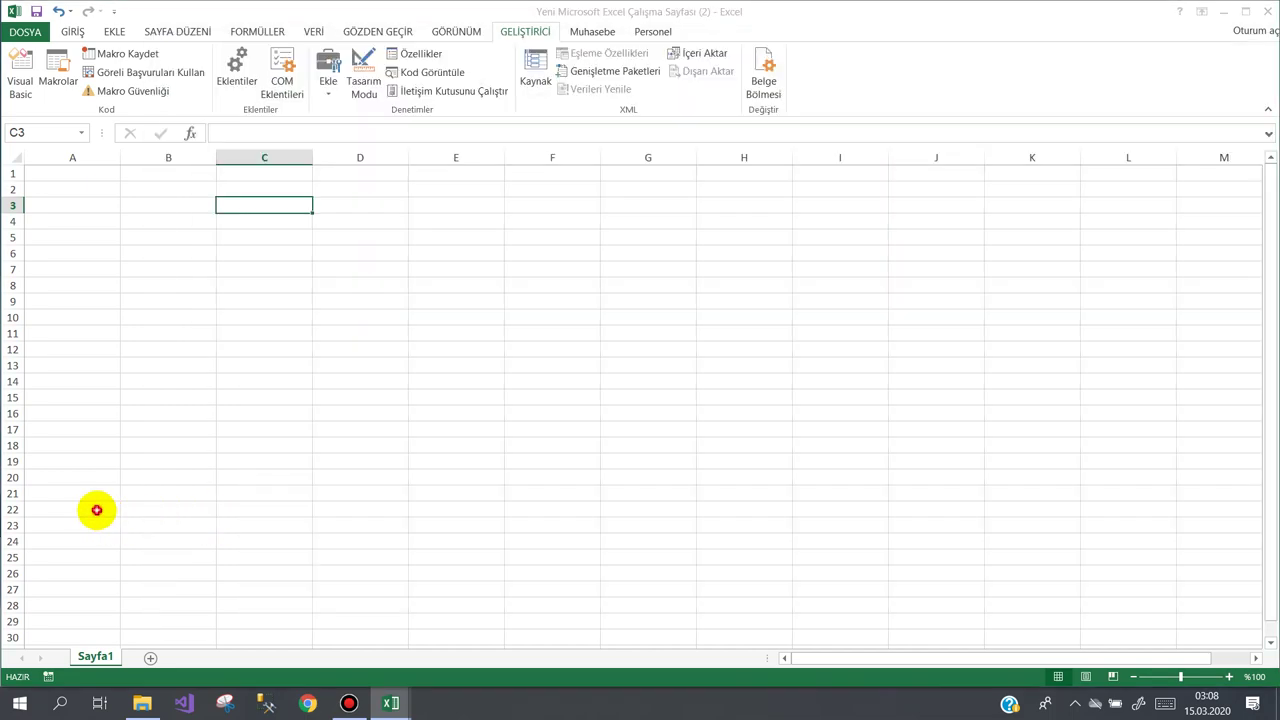
double_click(100, 656)
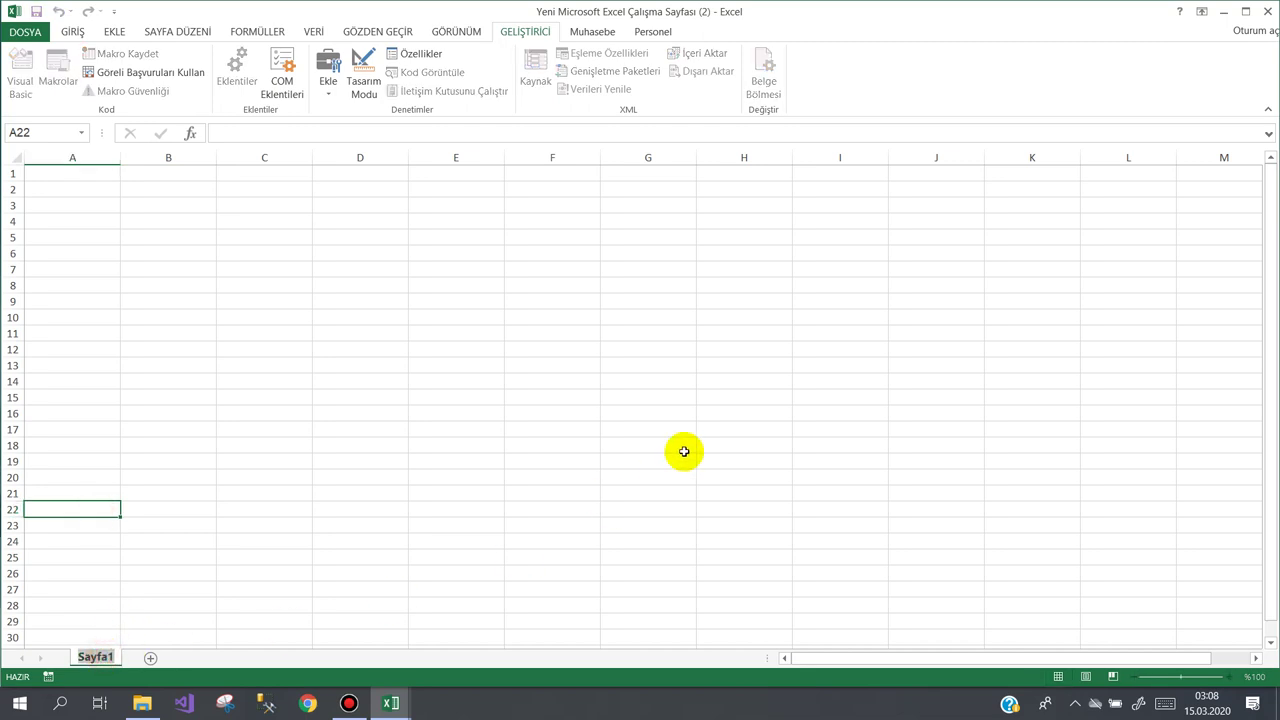
text(Musteriler)
key(Return)
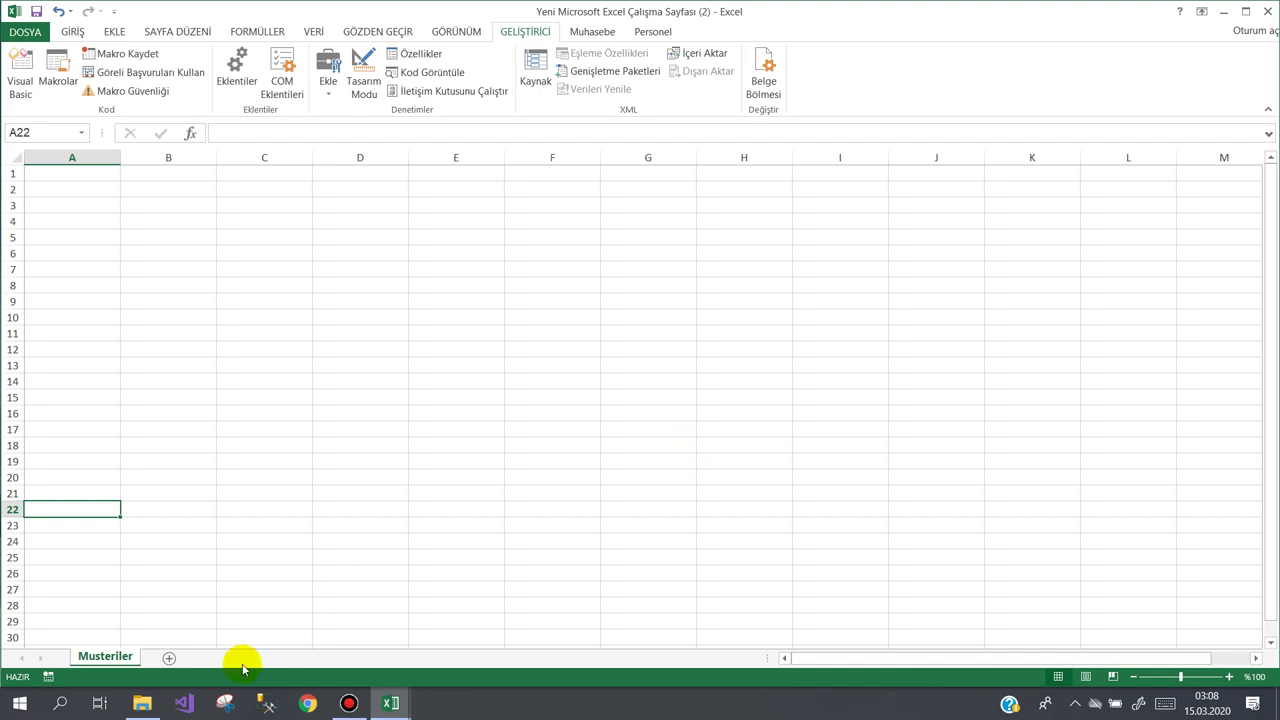
click(170, 656)
double_click(168, 656)
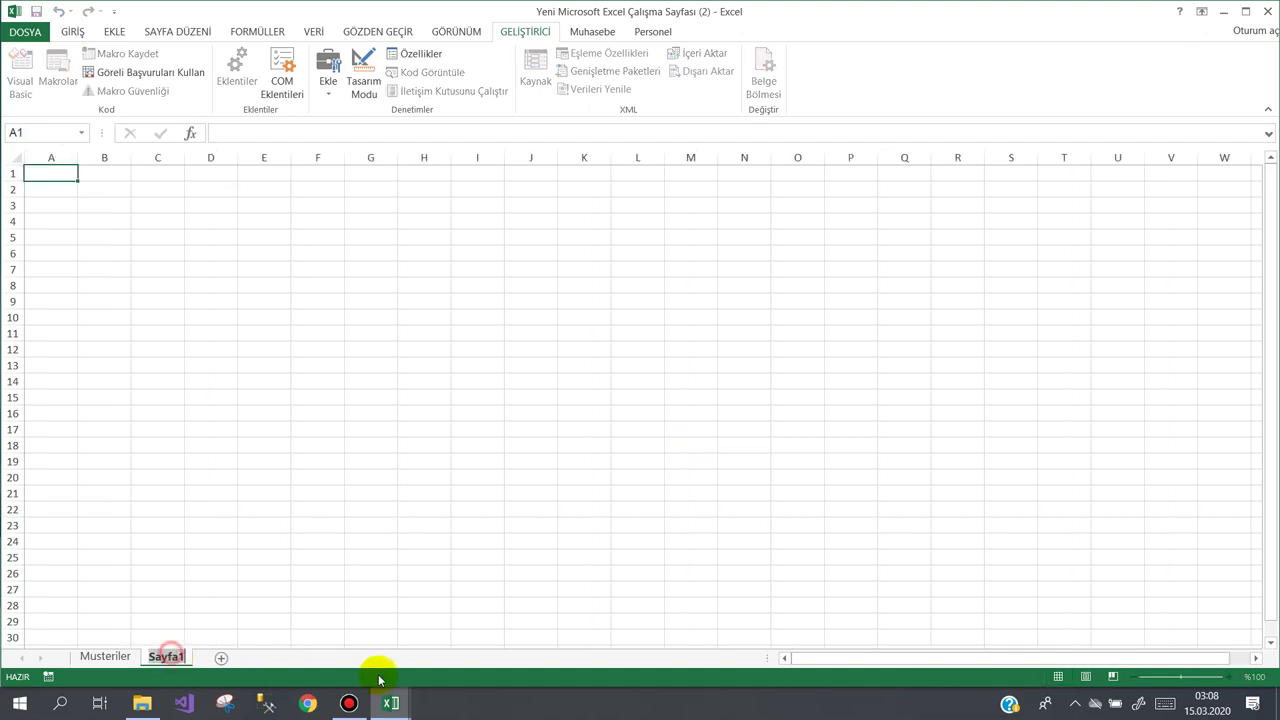
text(Ayarlar)
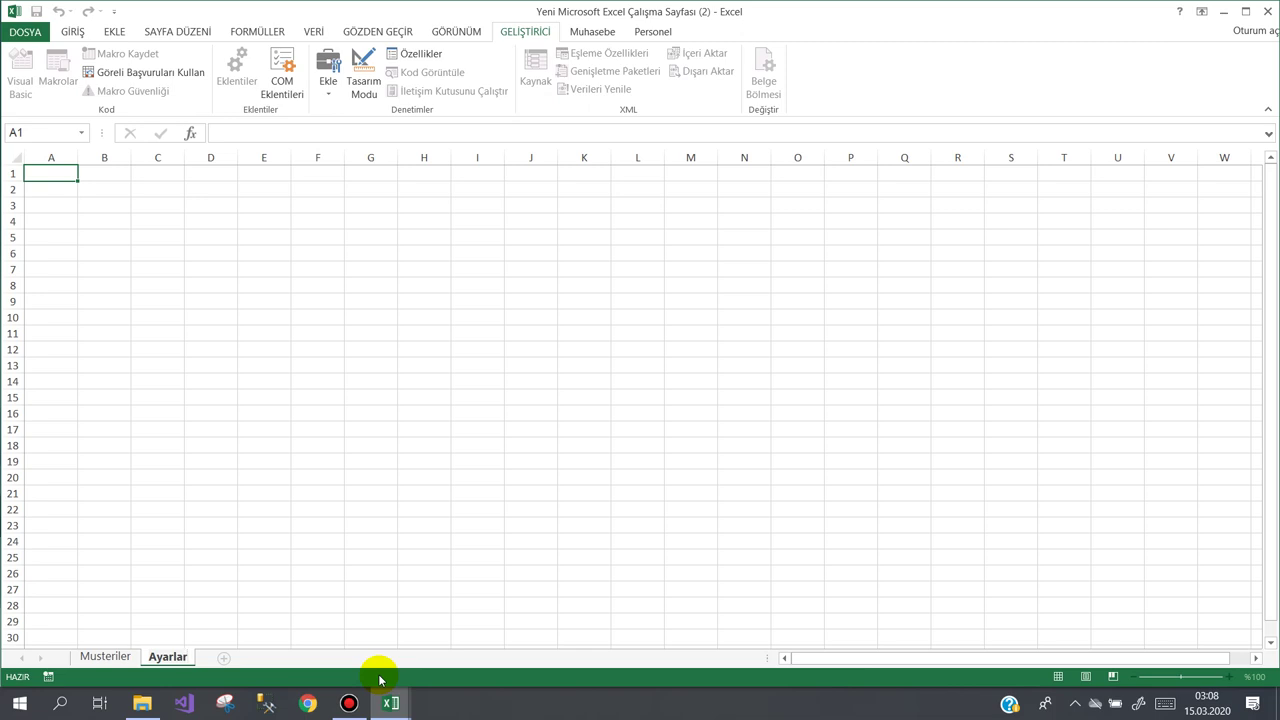
key(Return)
Step: On Ayarlar, label A1 'Muşteri ID', widen column A, and give B1 yellow fill with all borders
text(ID)
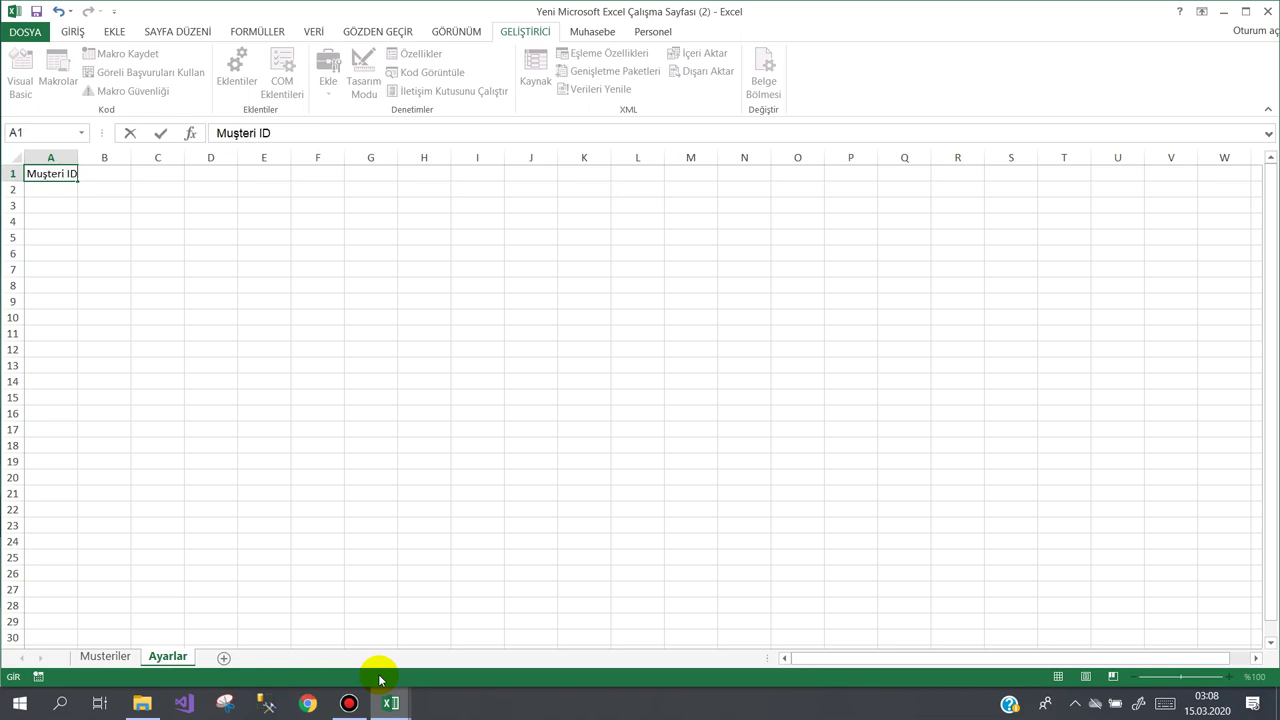
key(Tab)
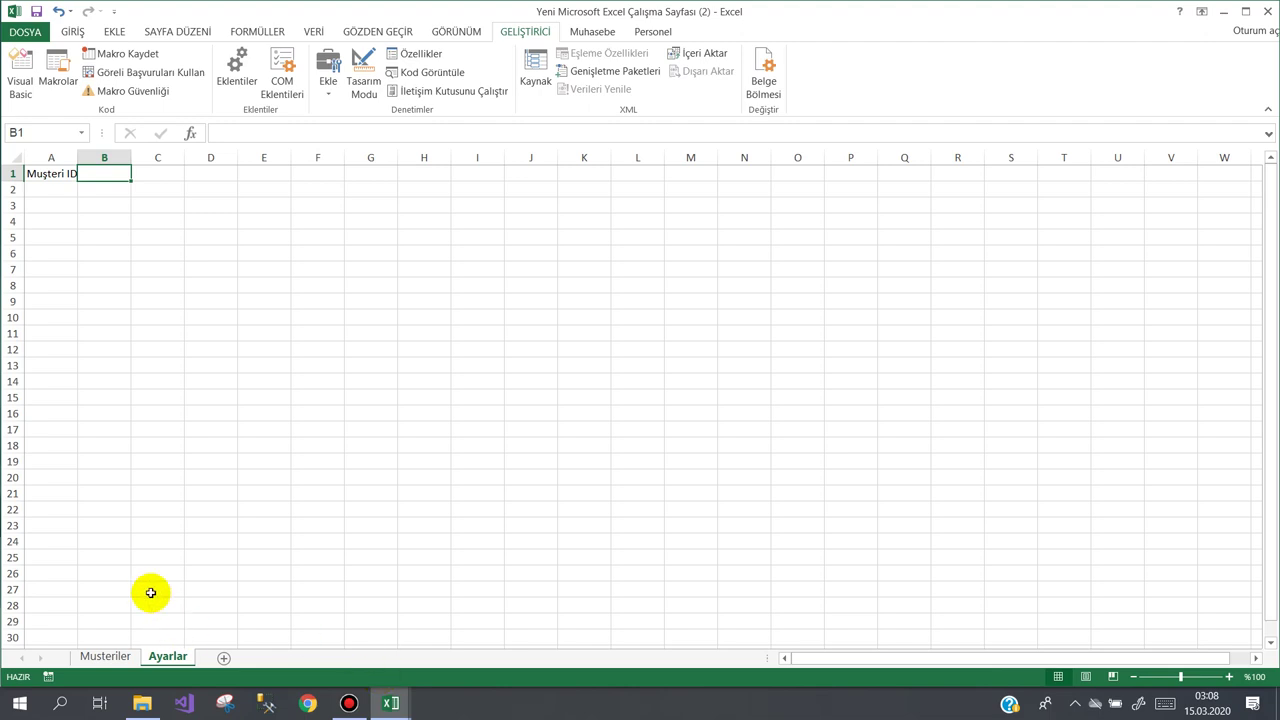
drag(78, 157, 105, 152)
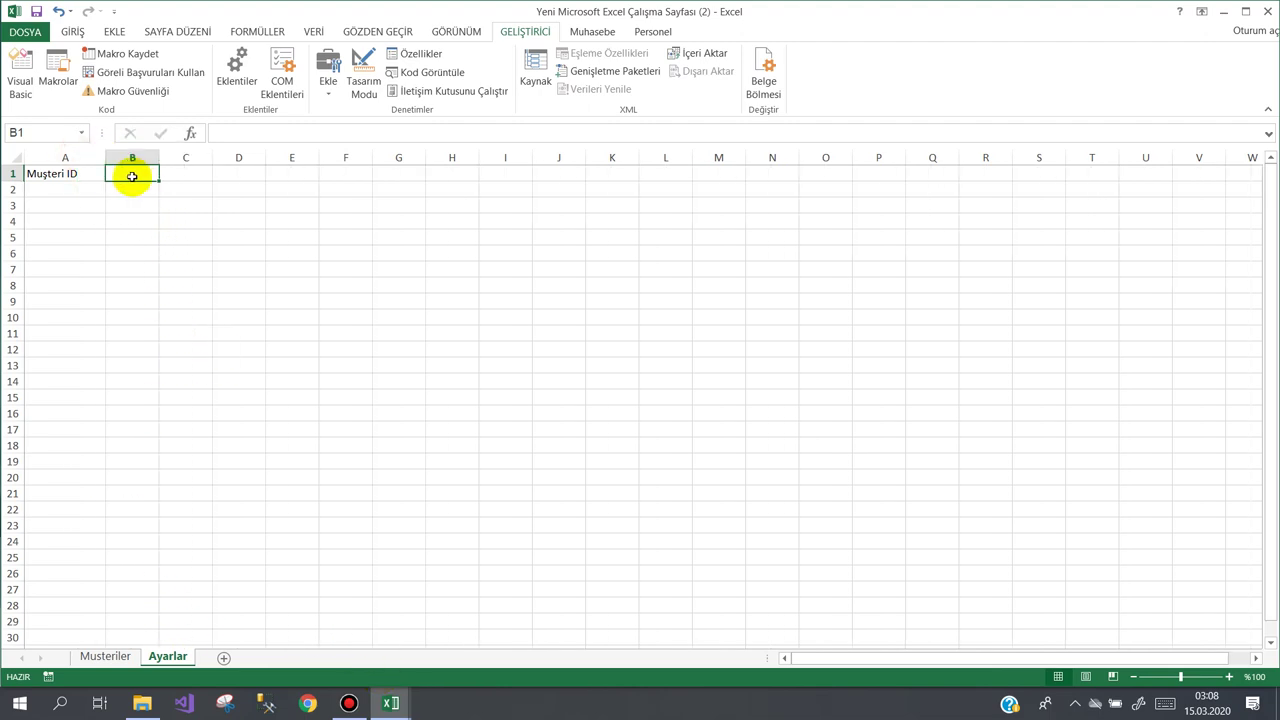
click(73, 31)
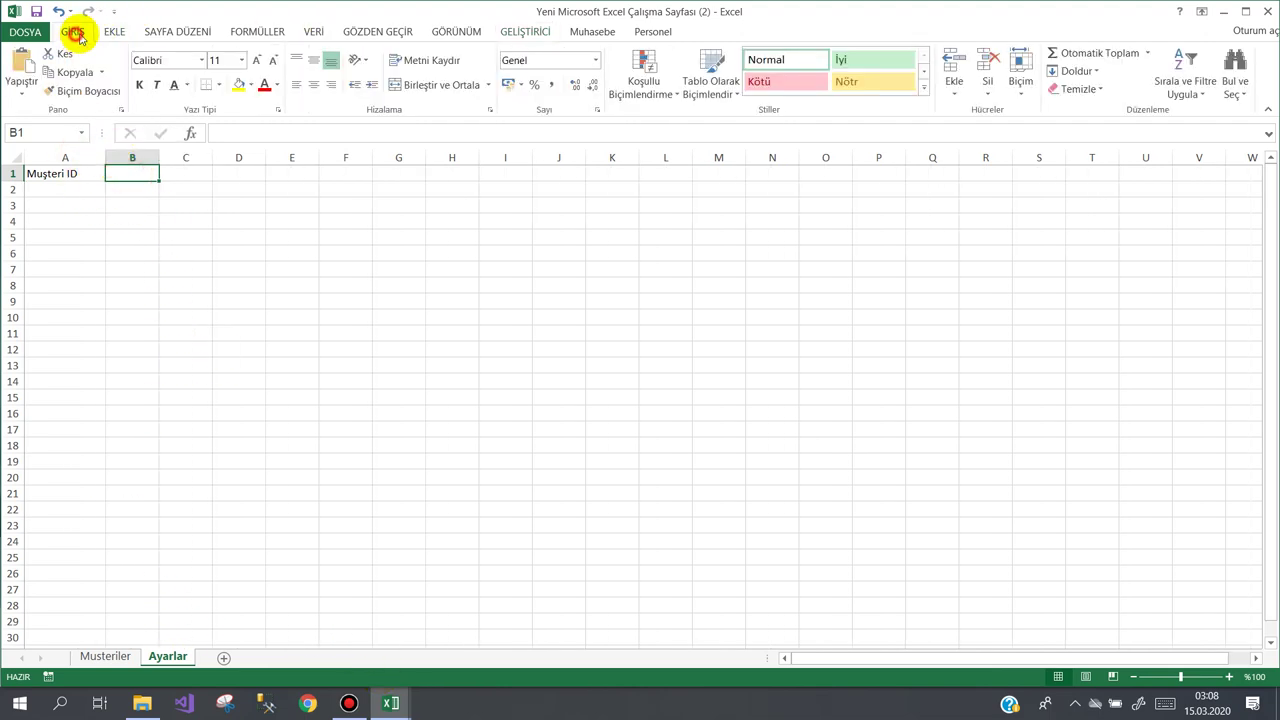
click(235, 85)
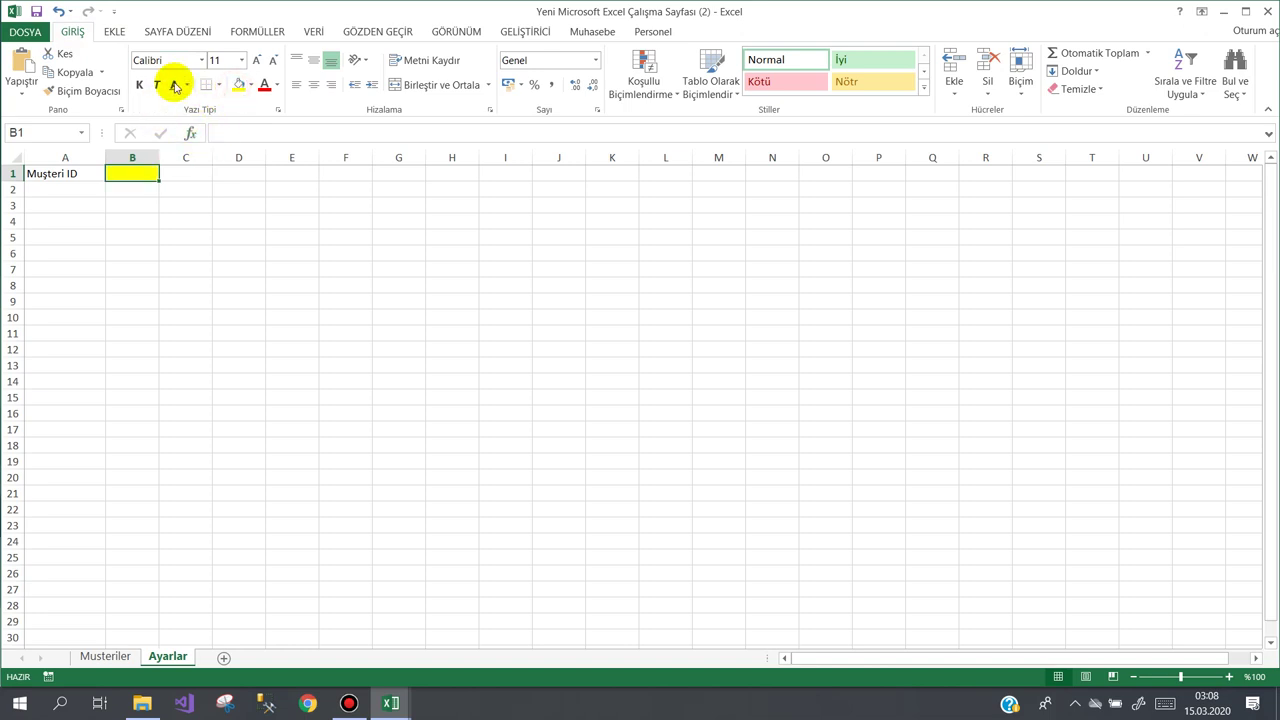
click(218, 88)
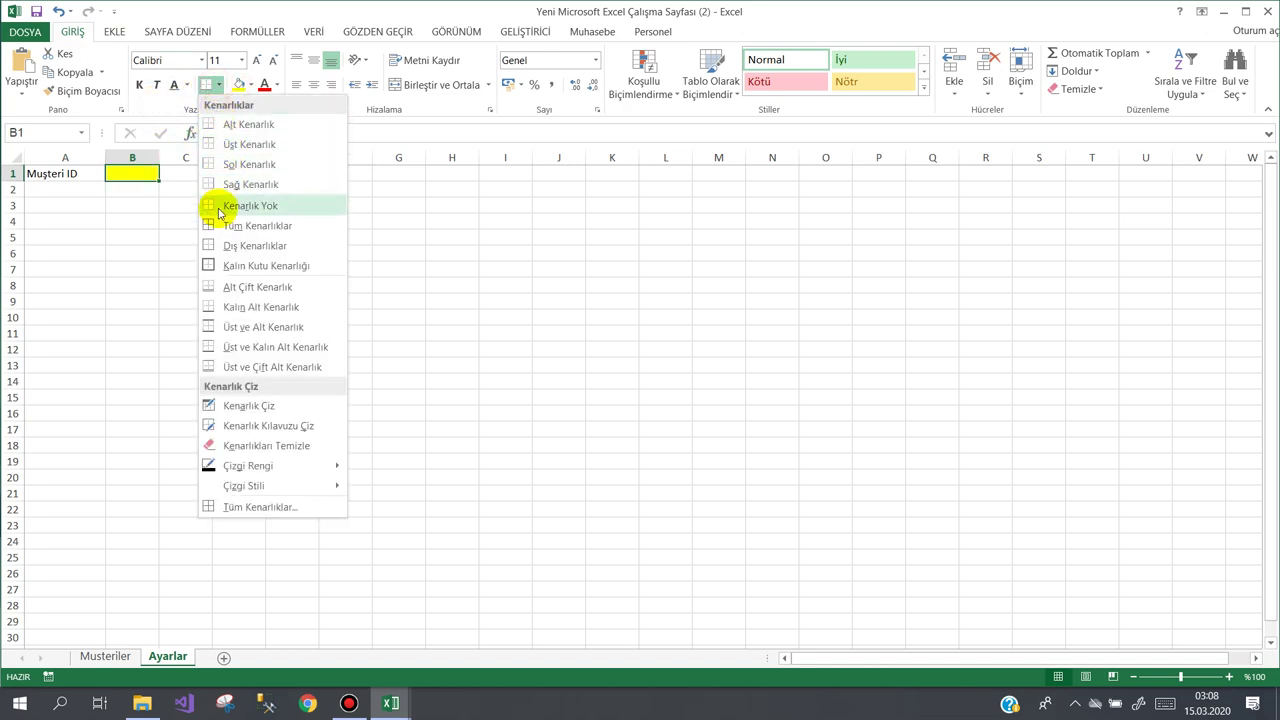
click(214, 220)
click(146, 238)
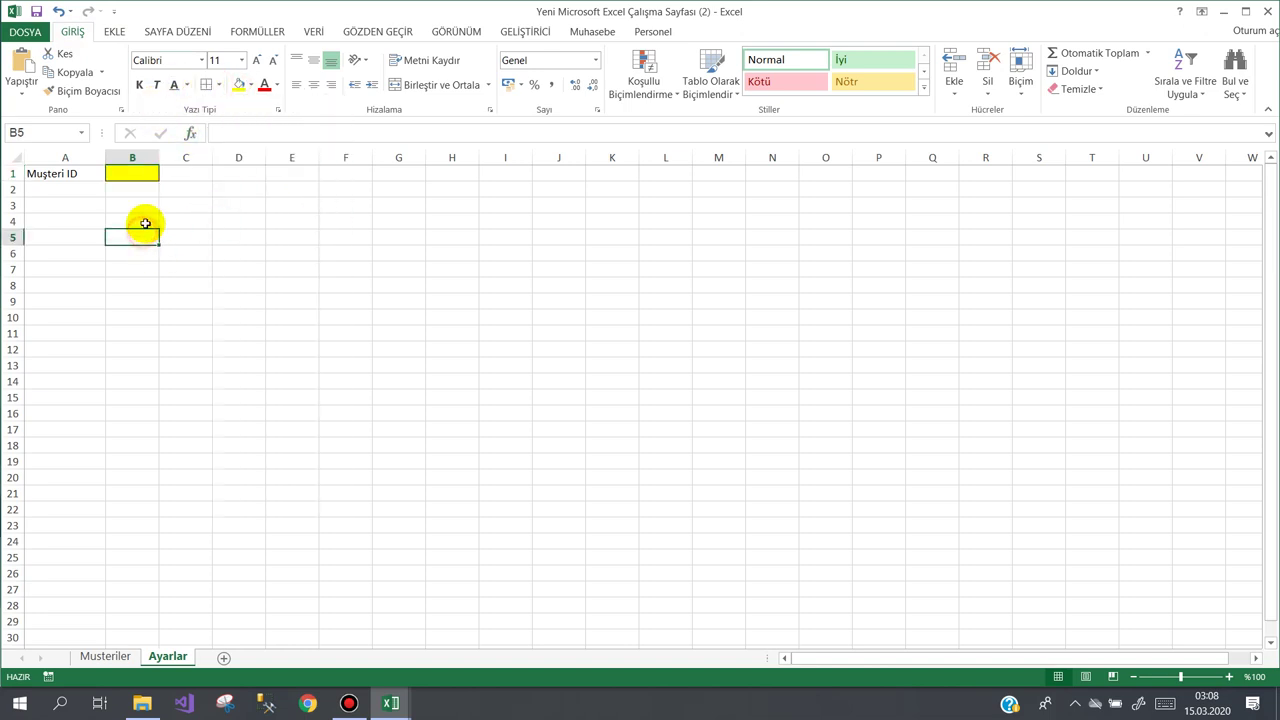
click(107, 656)
click(91, 176)
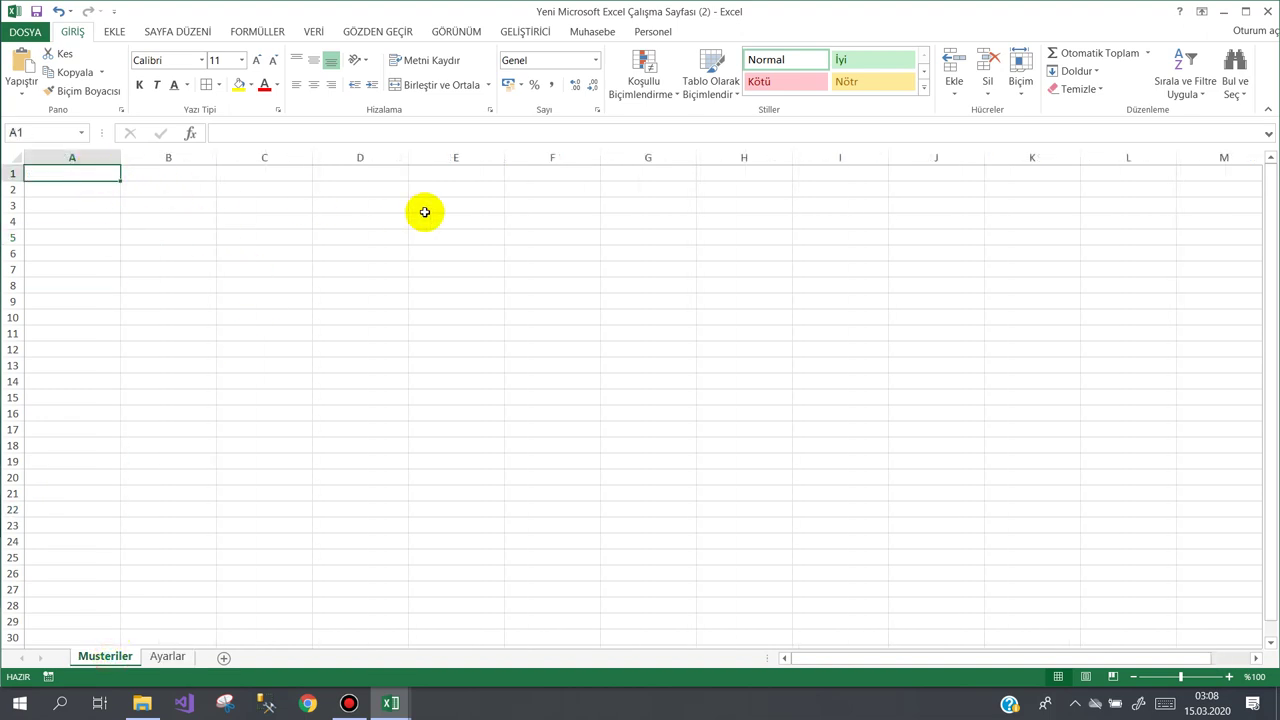
Step: Enter the headers Id, ADI, SOYADI and BORCU into cells A1:D1 of Musteriler
text(M)
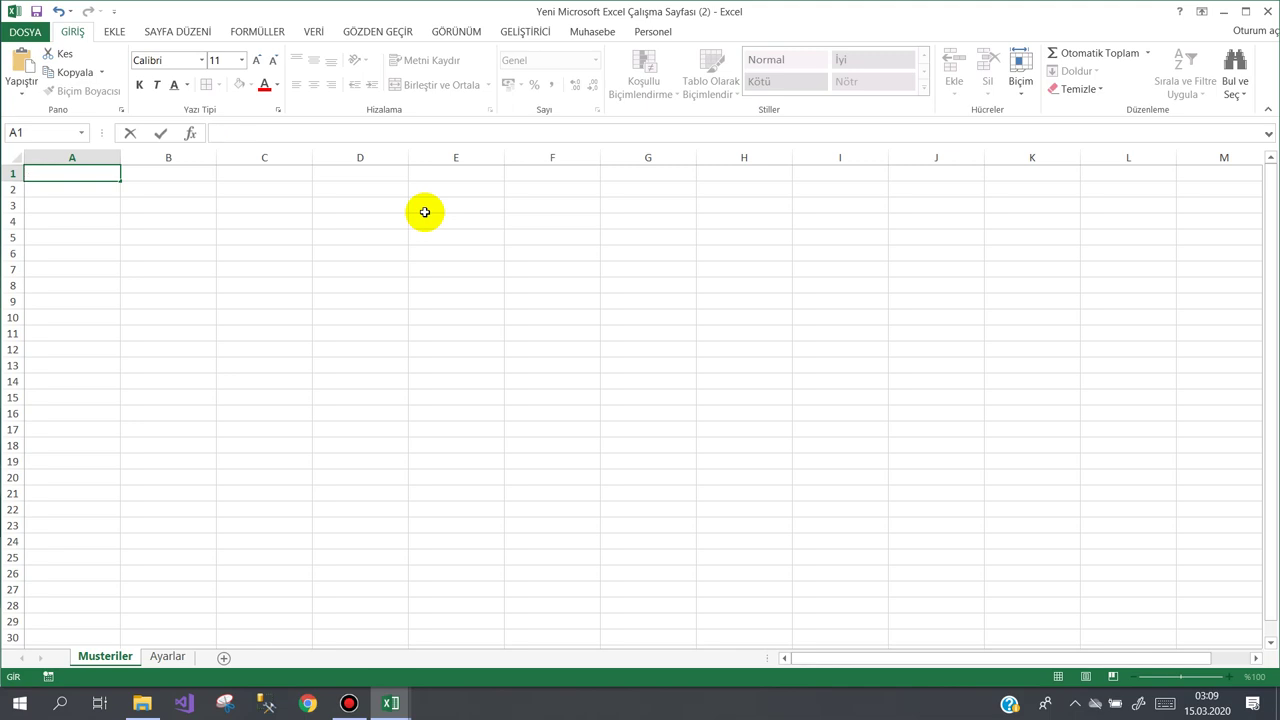
key(Tab)
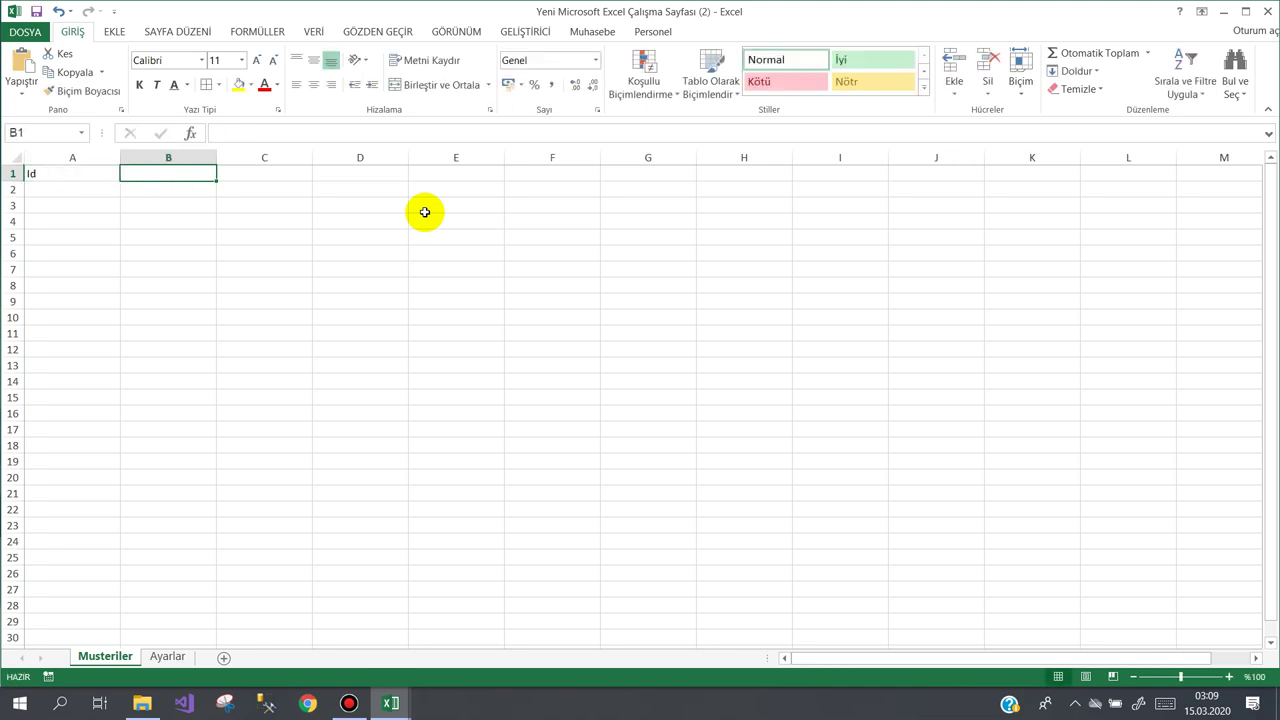
text(ADI)
key(Tab)
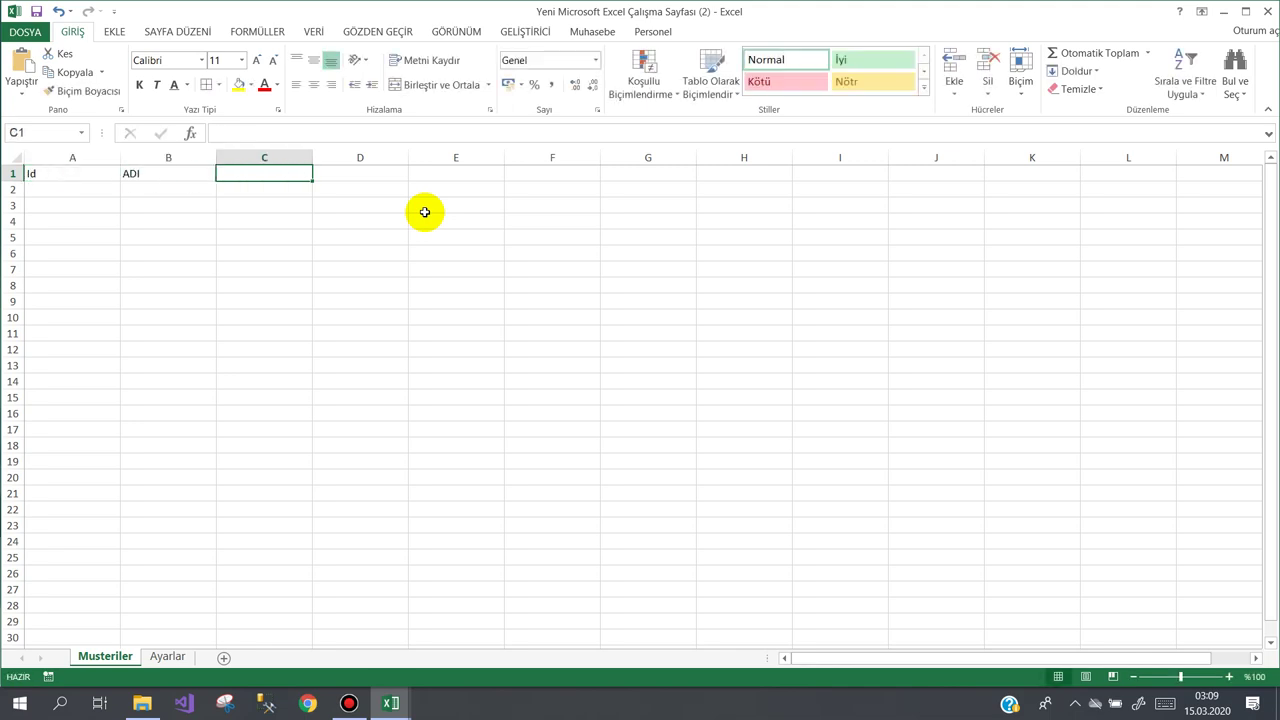
text(SOYADI)
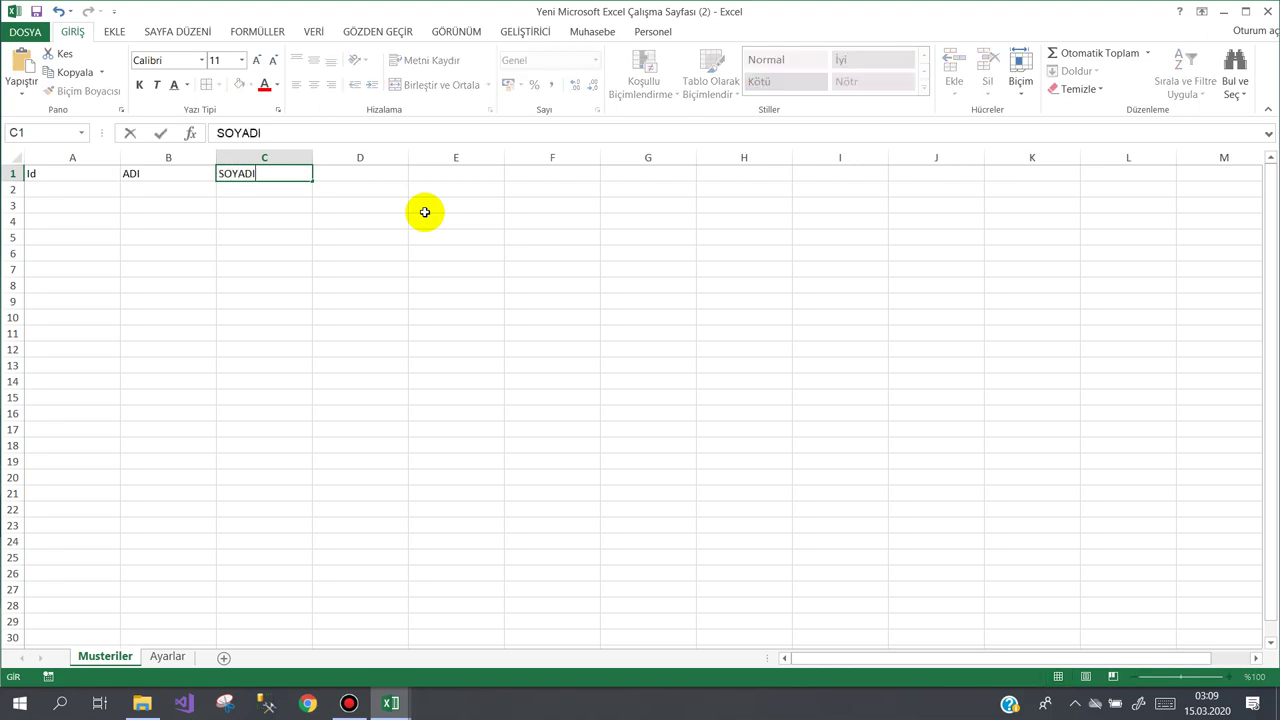
key(Tab)
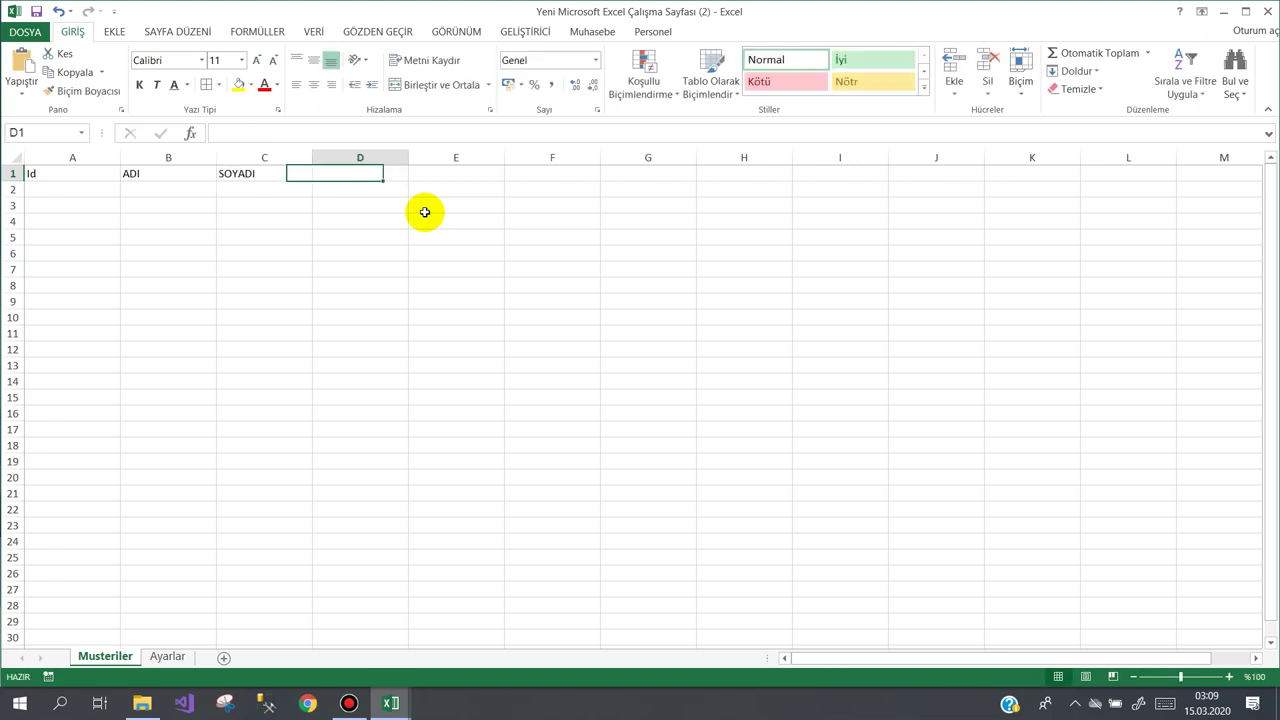
text(BOR)
text(C)
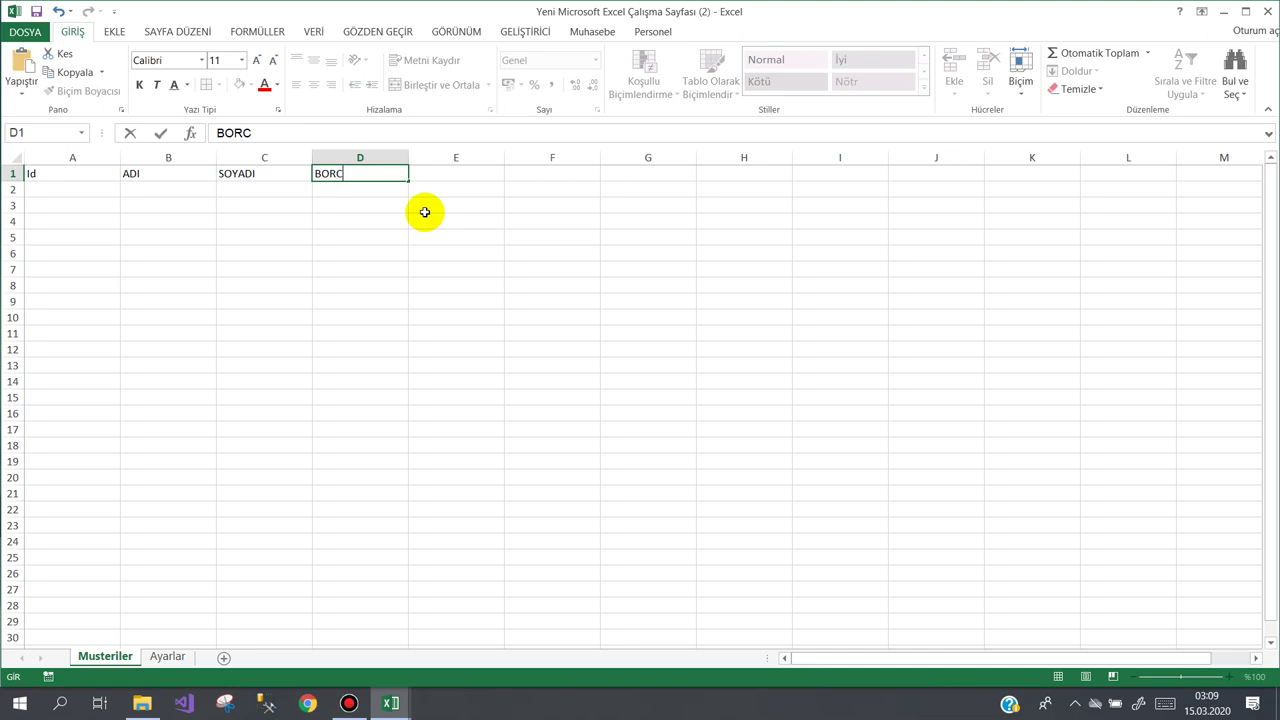
text(U)
key(Return)
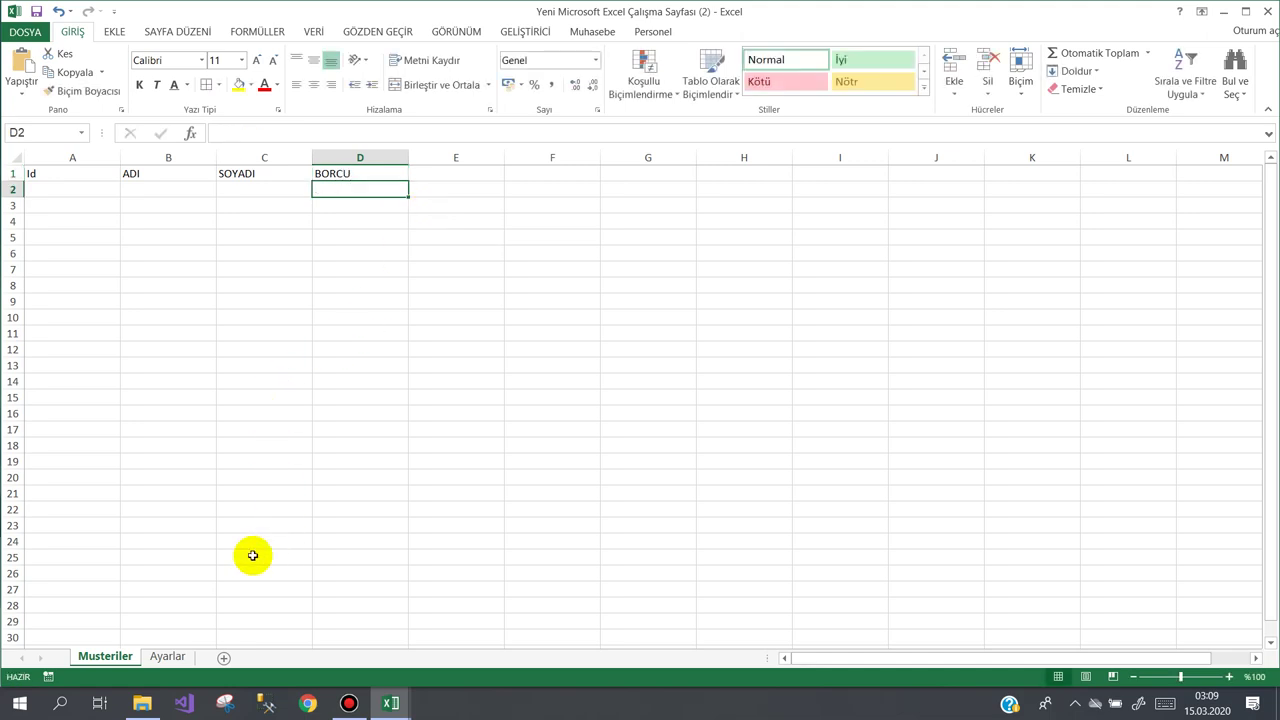
click(391, 701)
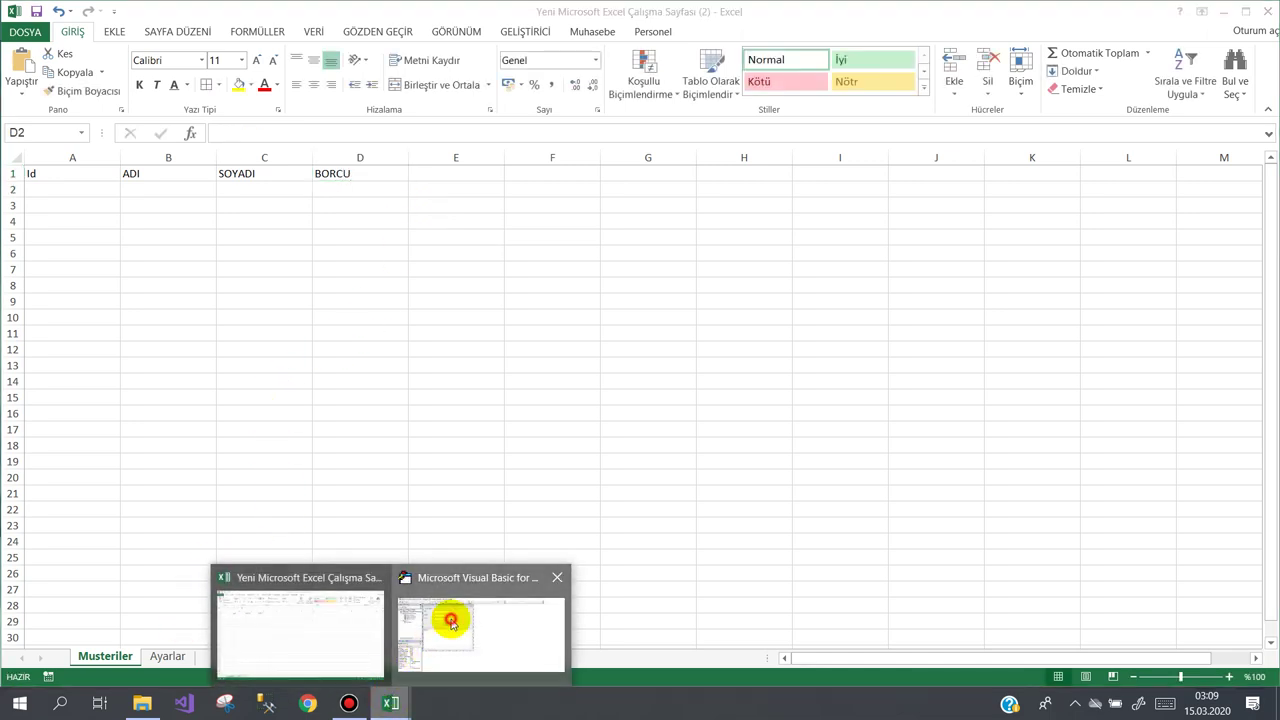
Step: Open the Kaydet button's click procedure from the UserForm designer
click(451, 617)
click(511, 167)
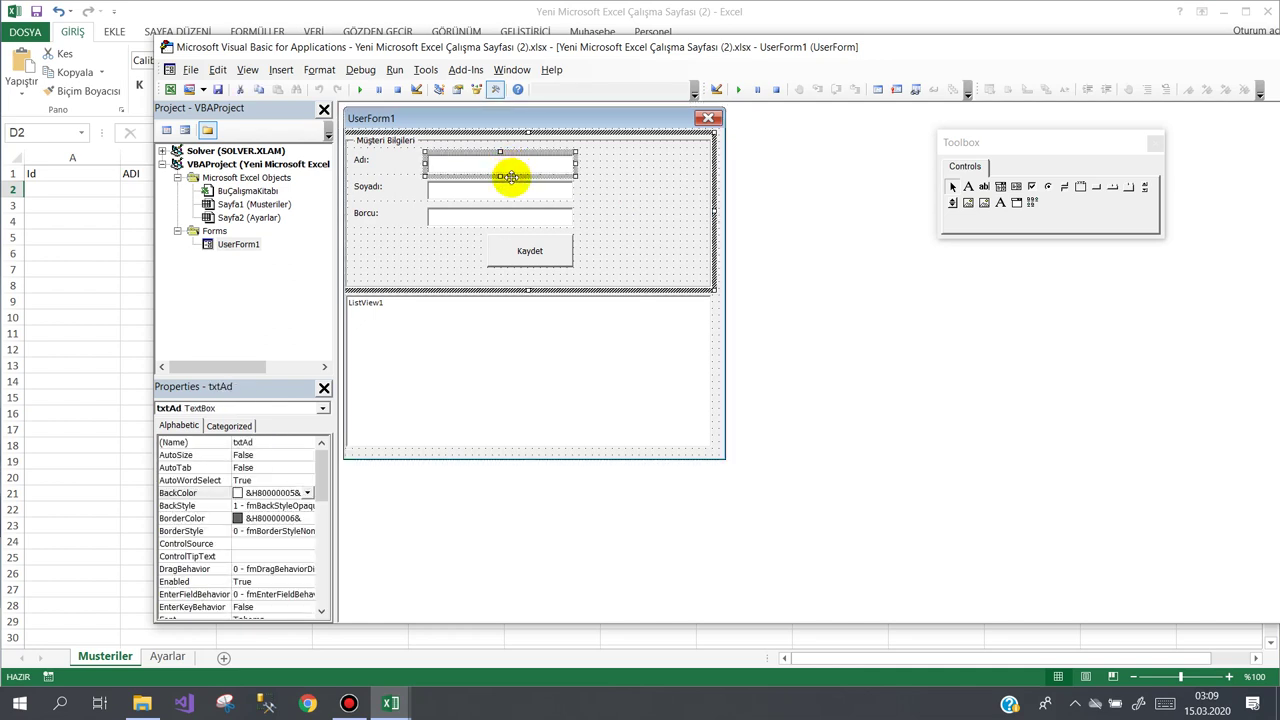
click(508, 188)
click(503, 218)
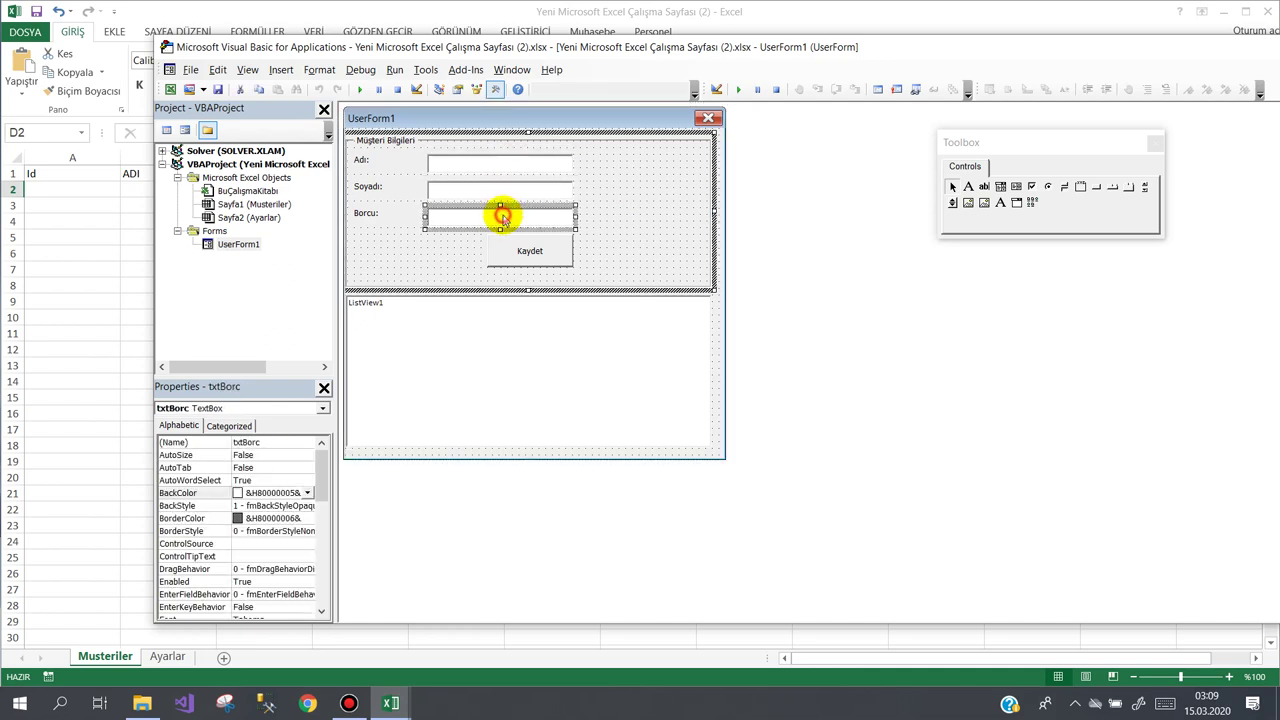
click(615, 243)
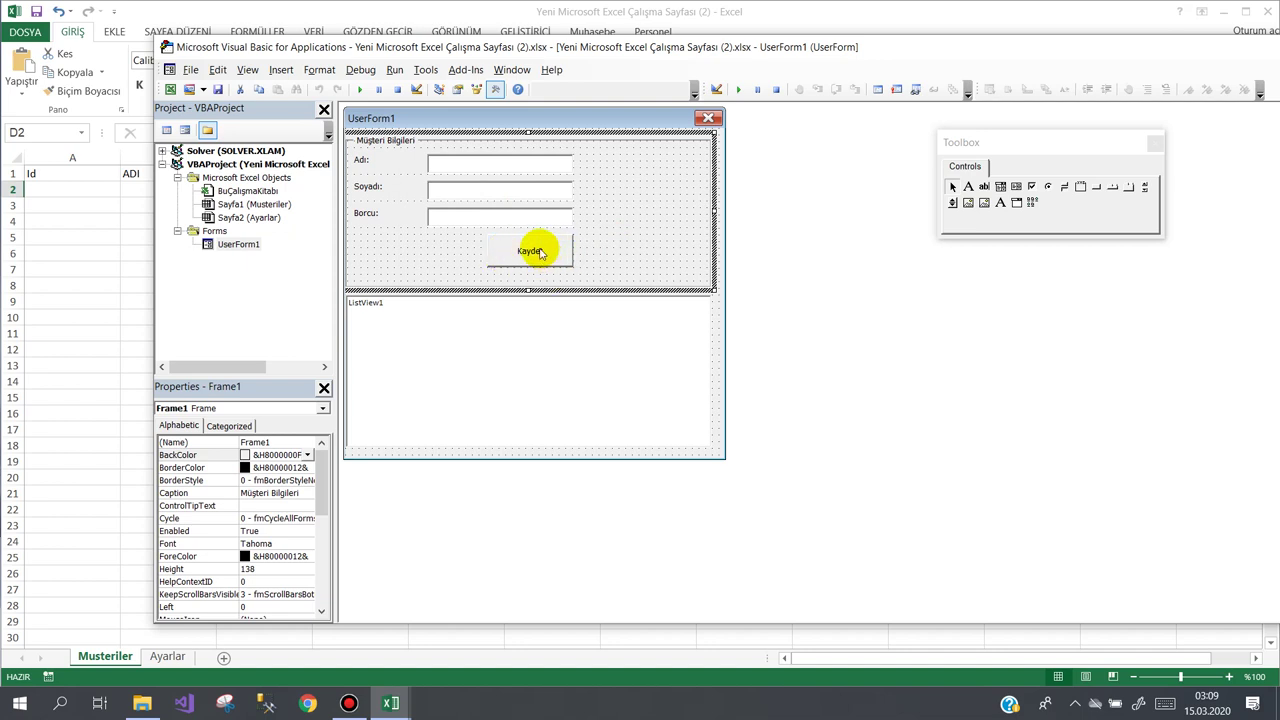
double_click(537, 253)
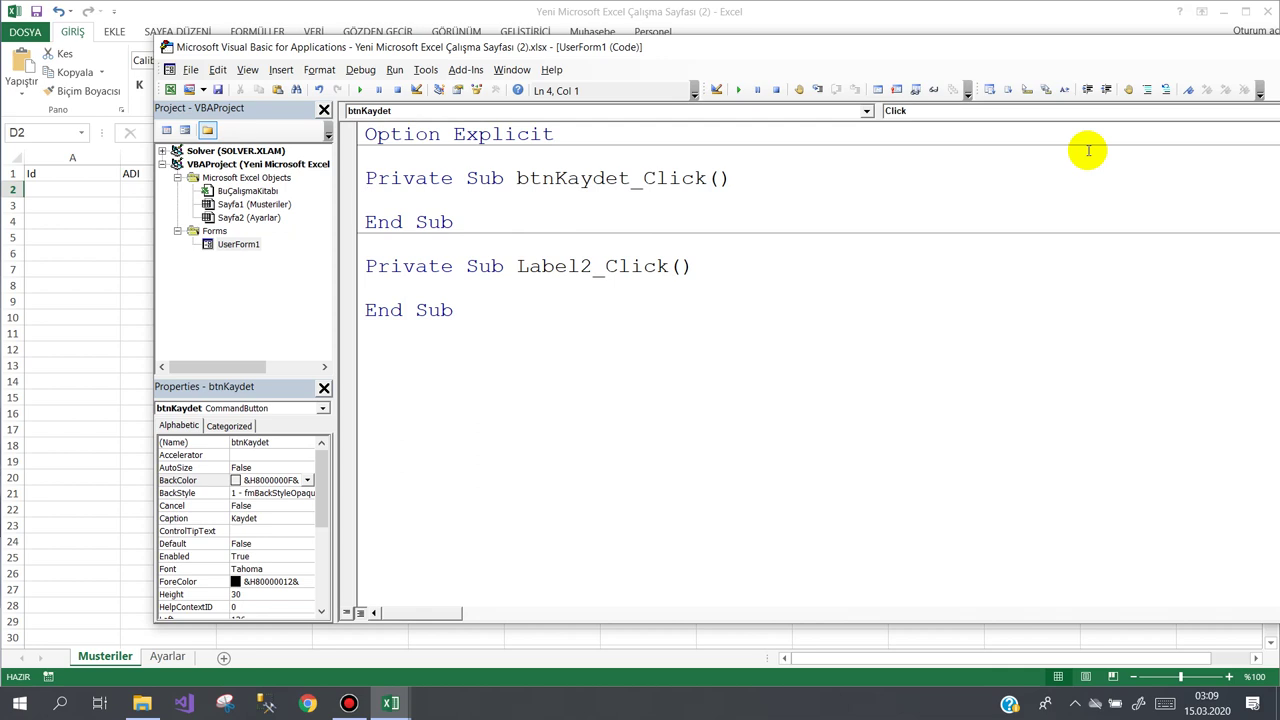
Step: Add a line incrementing Sheets("Ayarlar").Range("B1").Value by 1
text(she)
key(ctrl+space)
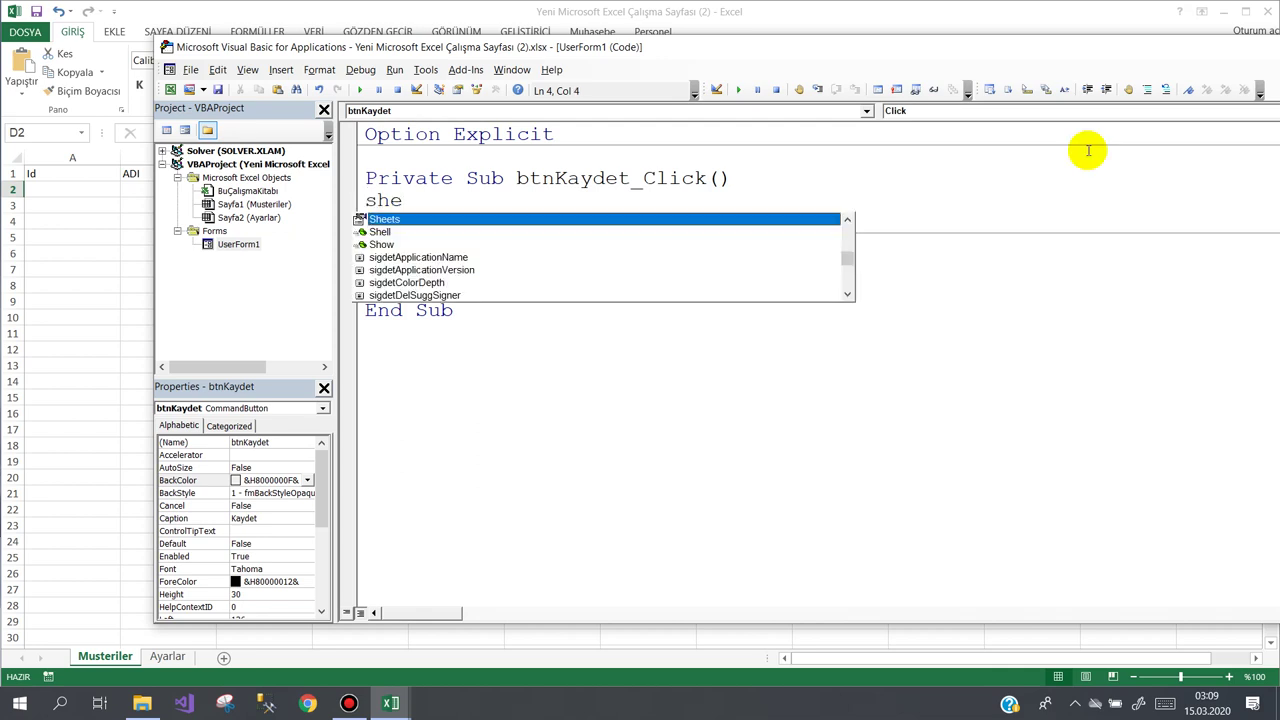
text(Sheets("A)
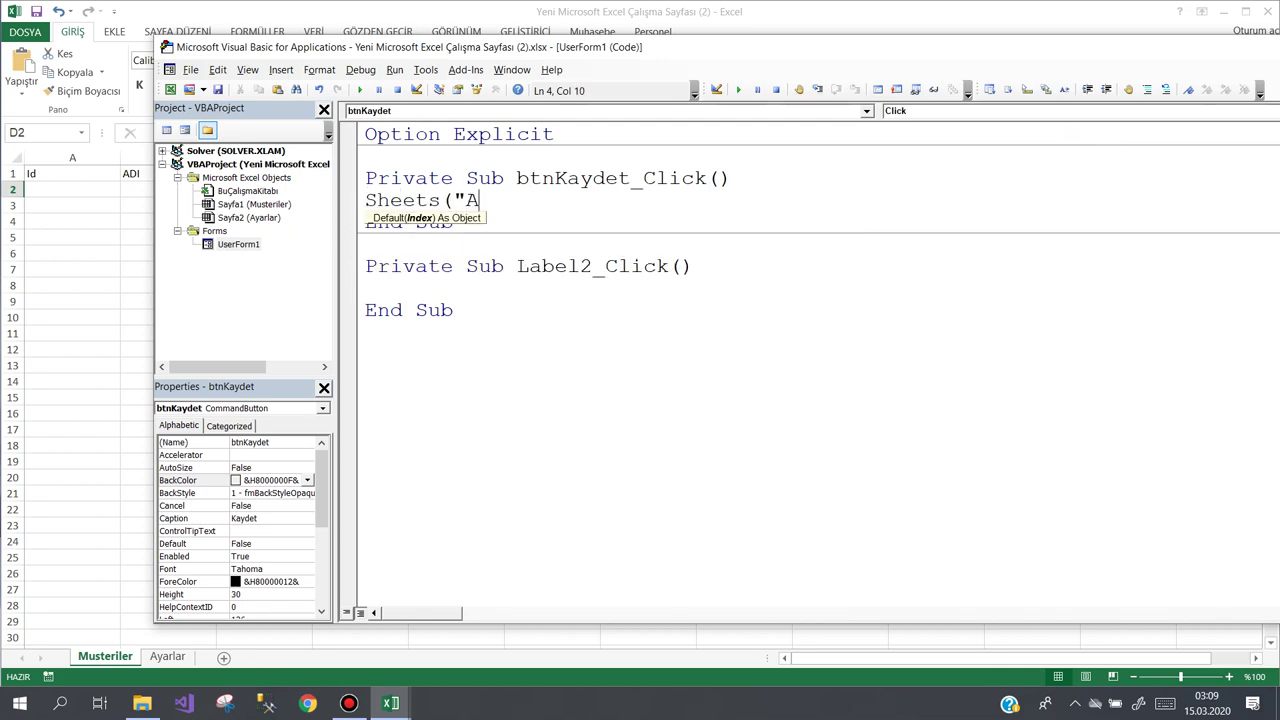
text(yarlar")
text().range)
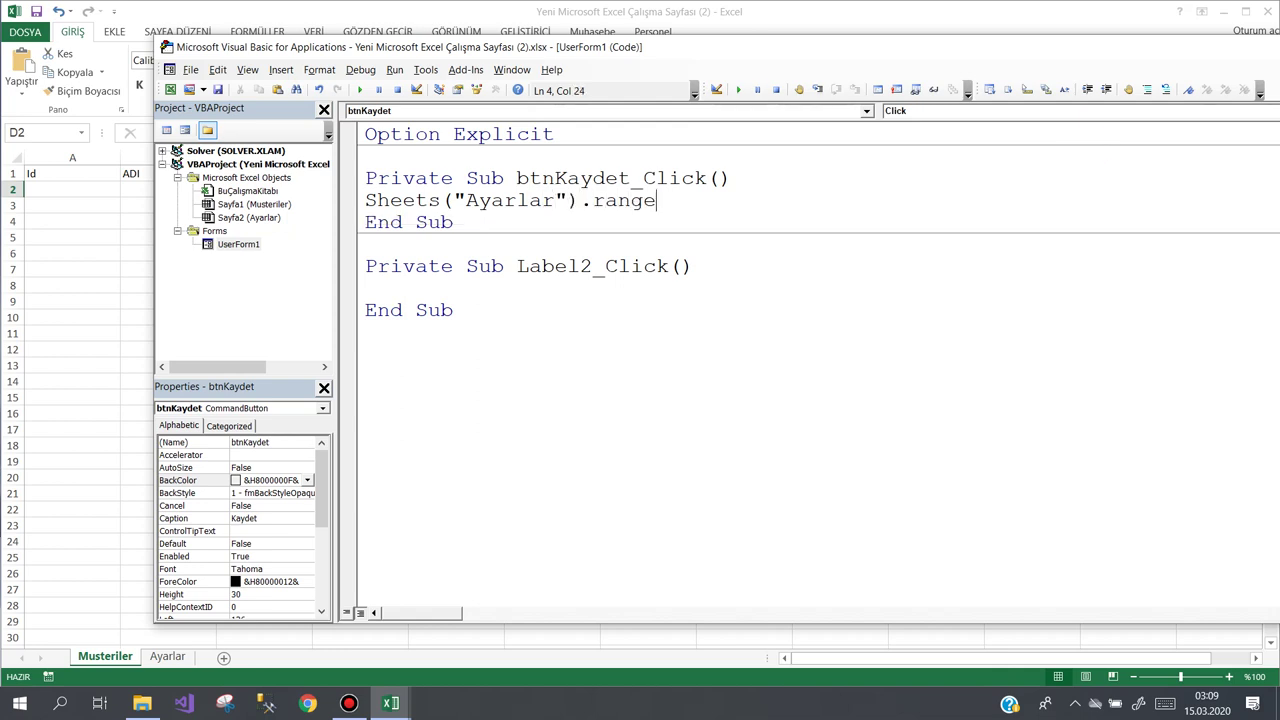
text((")
text(B1"))
text(.va)
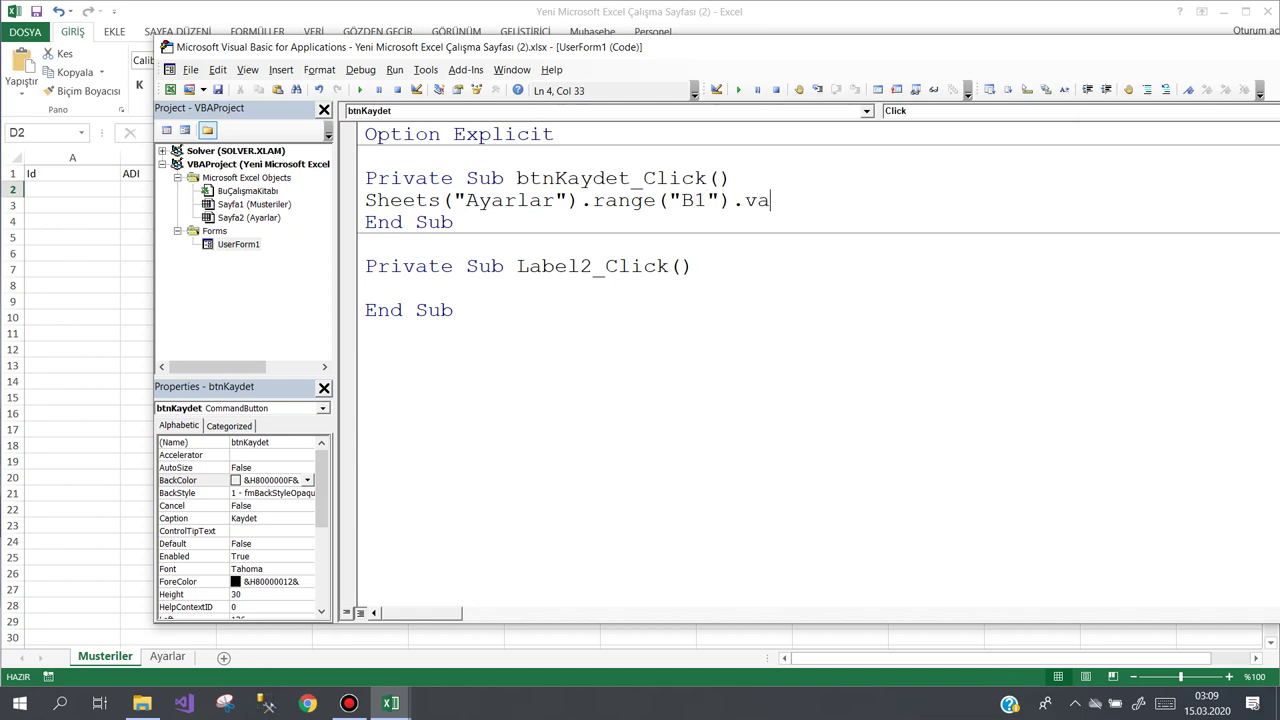
text(lue=)
drag(822, 200, 718, 200)
drag(548, 180, 366, 200)
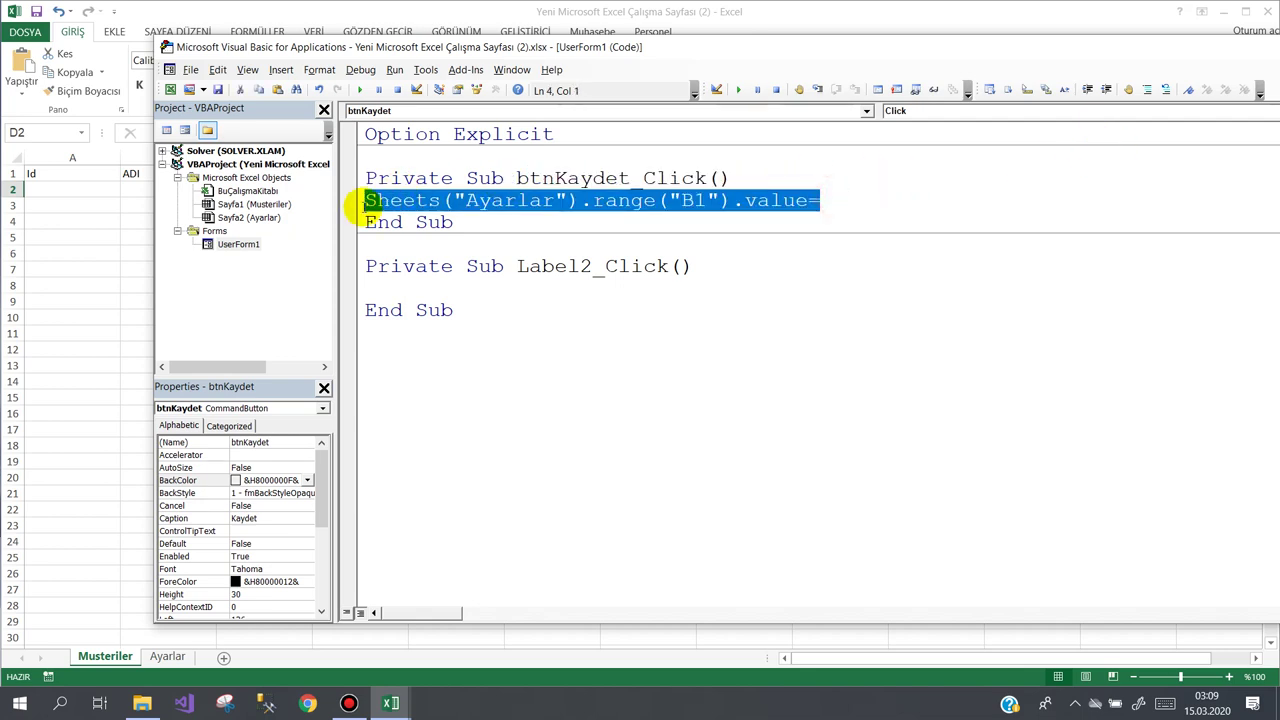
key(ctrl+c)
click(814, 200)
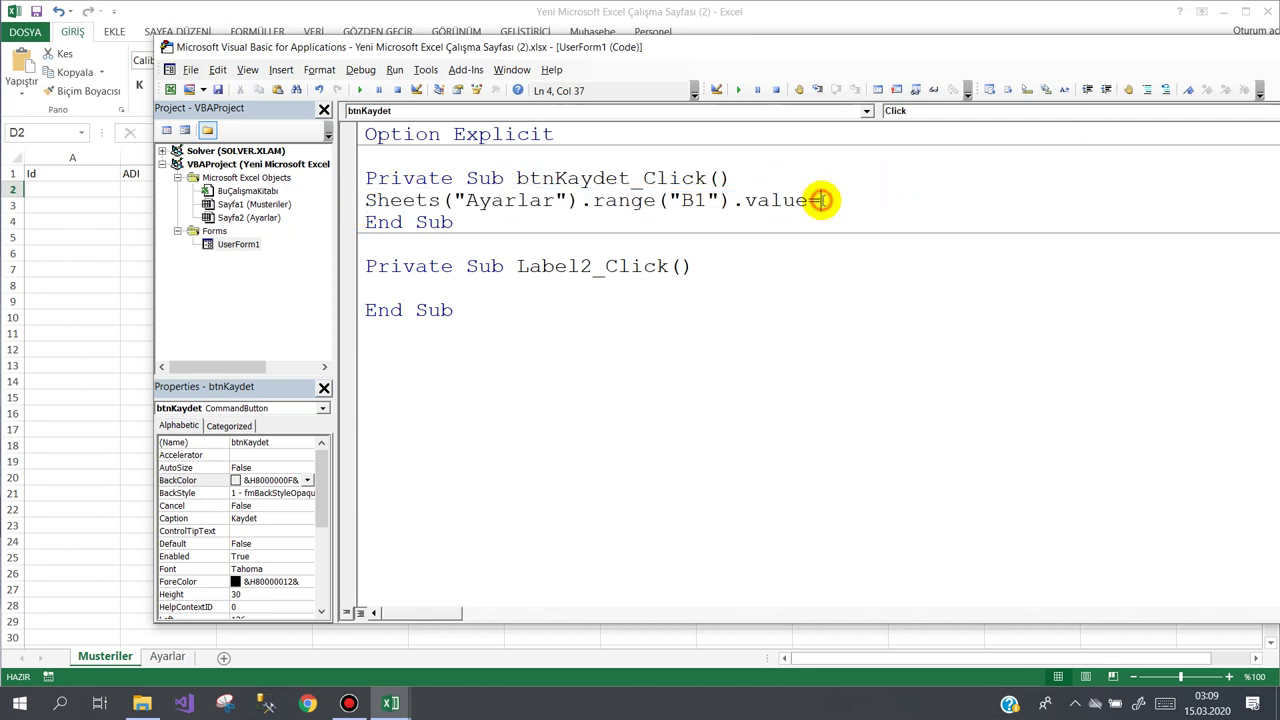
key(ctrl+v)
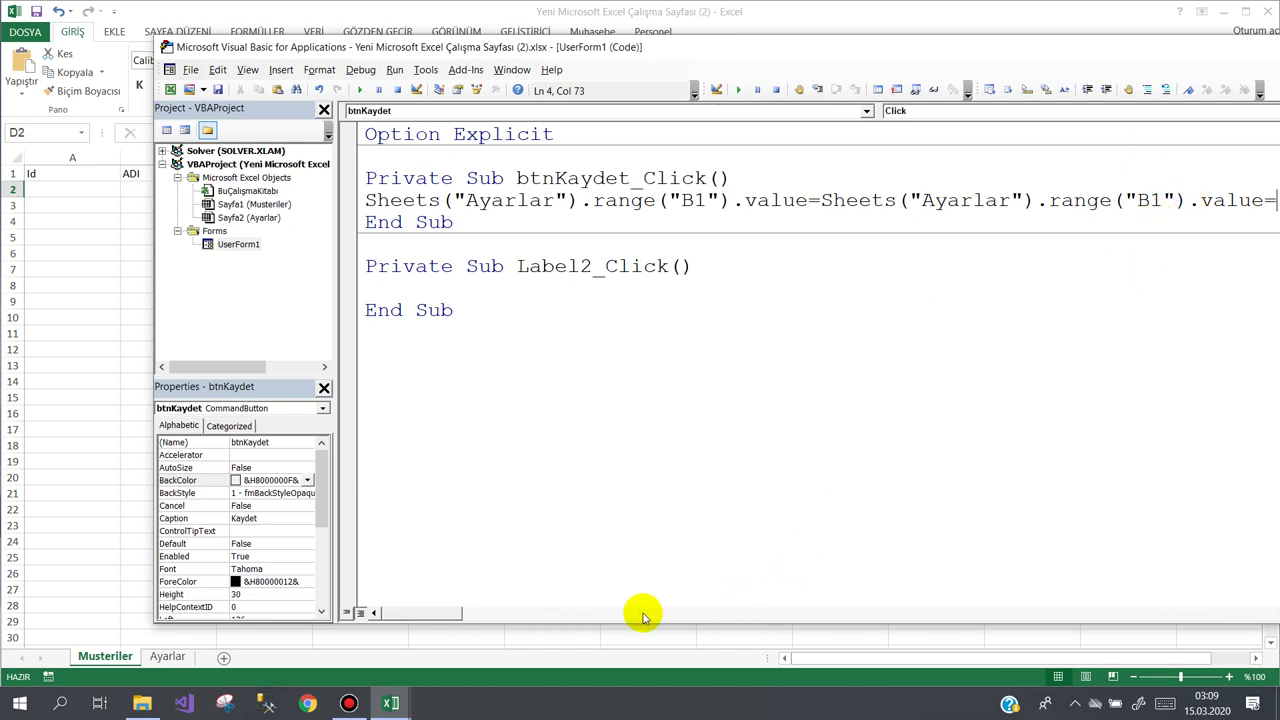
drag(812, 47, 730, 51)
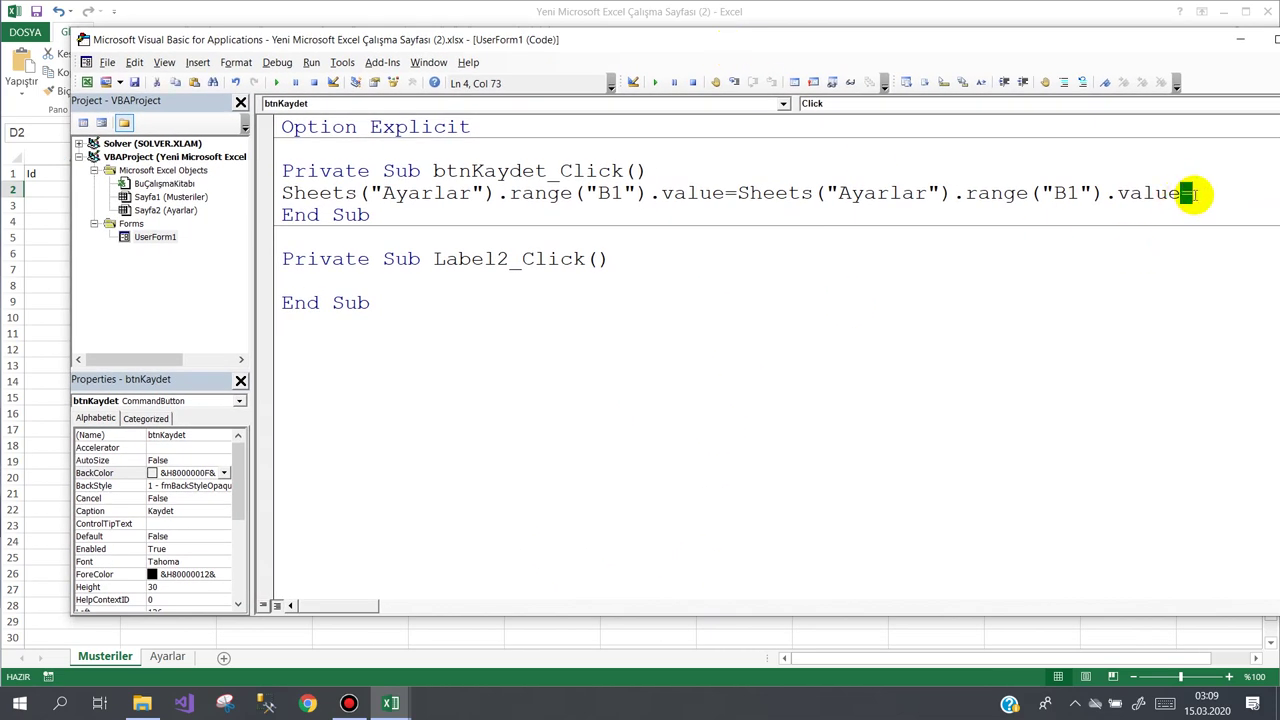
text(+1)
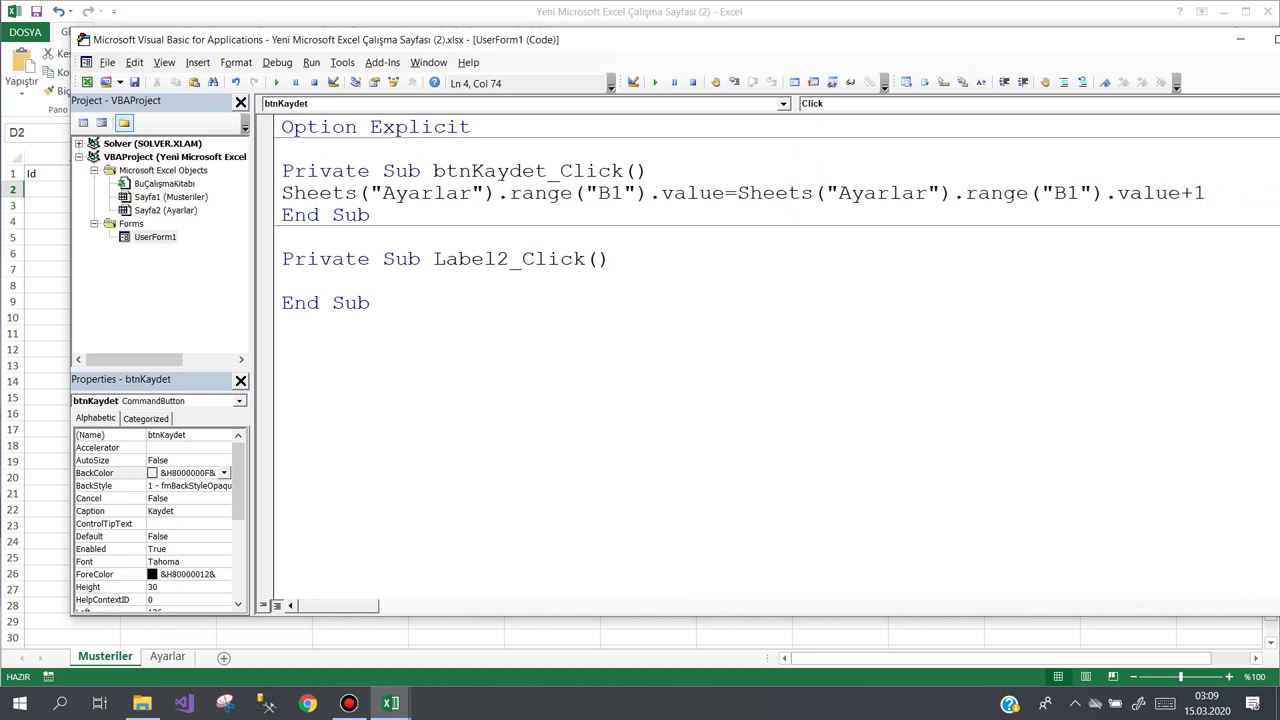
key(Return)
Step: Declare the variable sor as Byte at the top of the routine
click(695, 168)
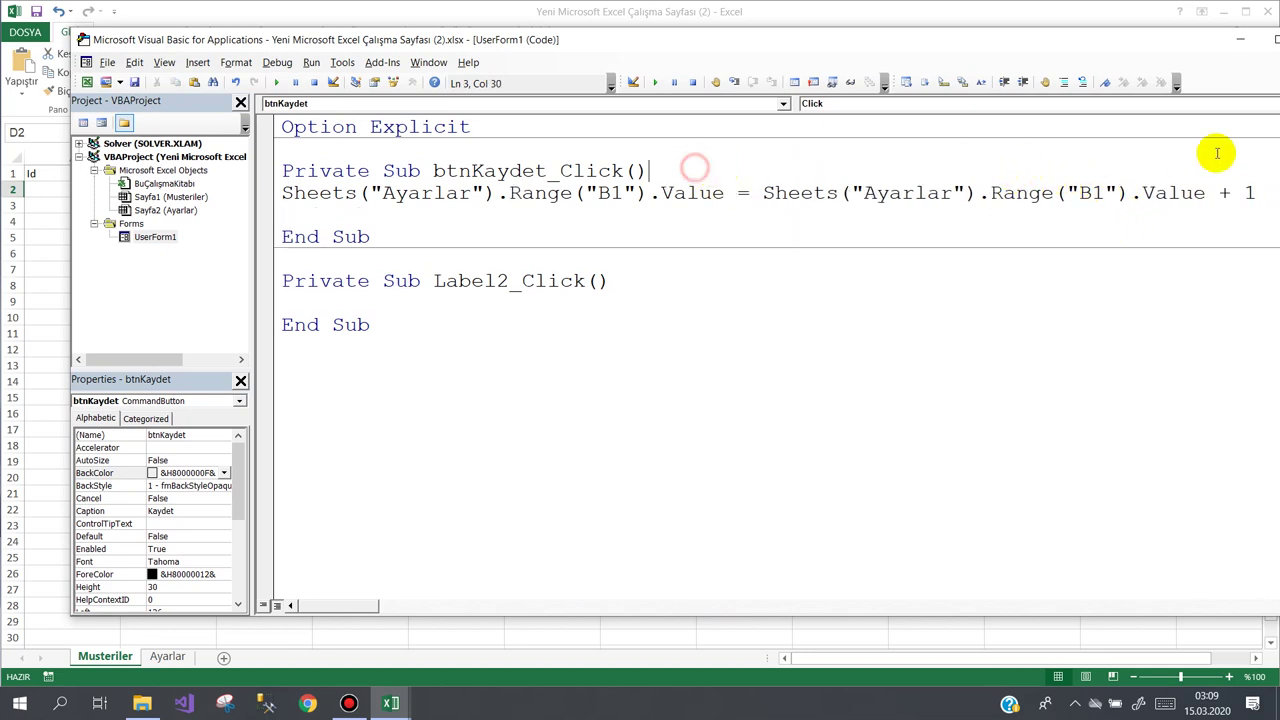
key(Return)
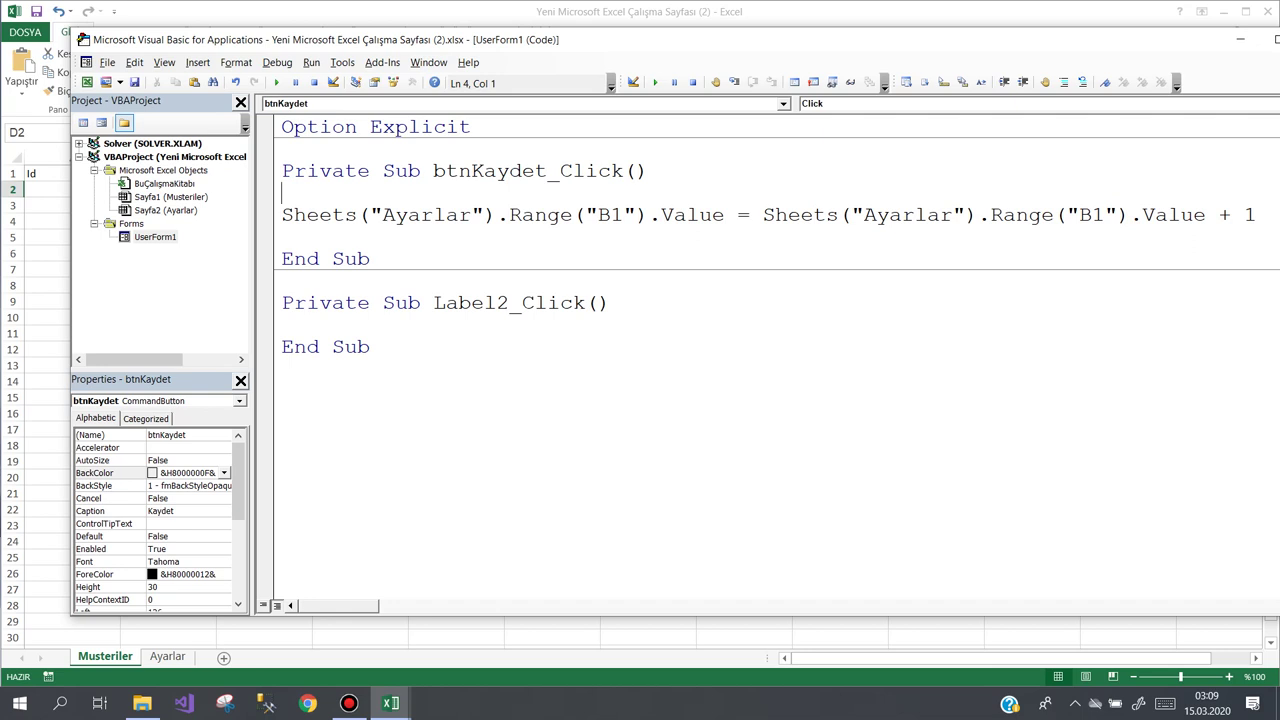
text(dim )
text(sor as )
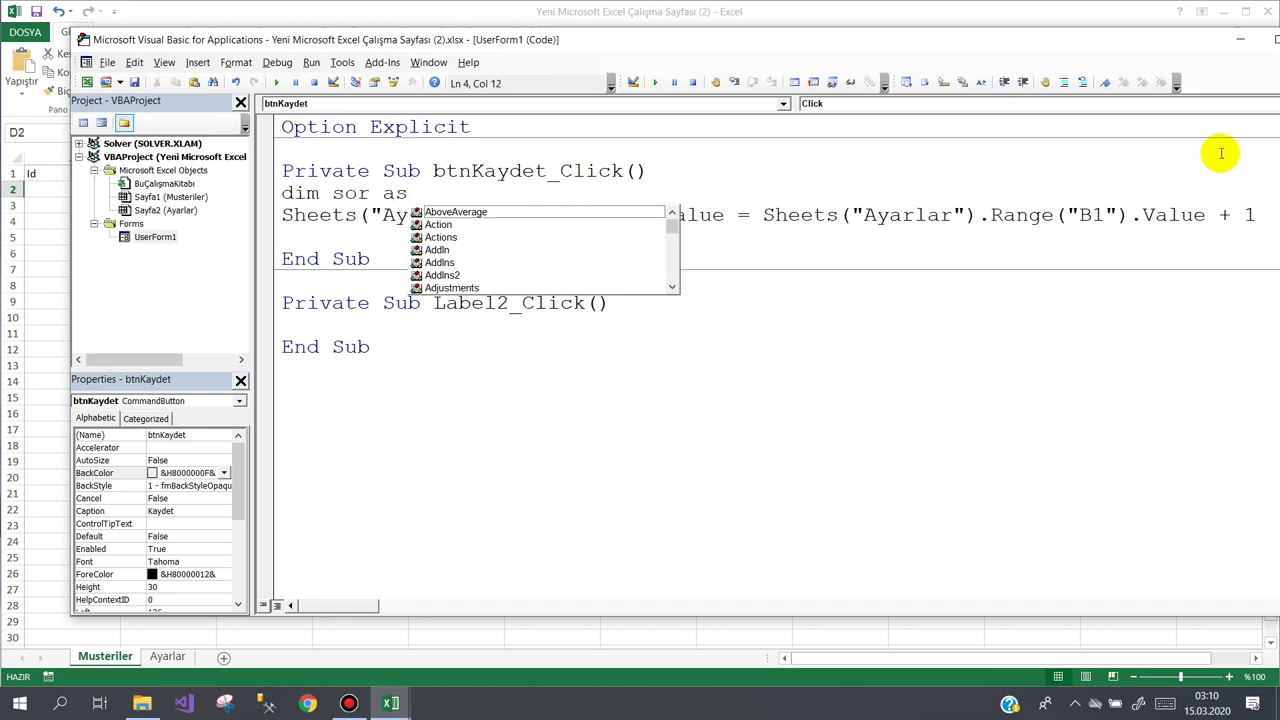
text(byte)
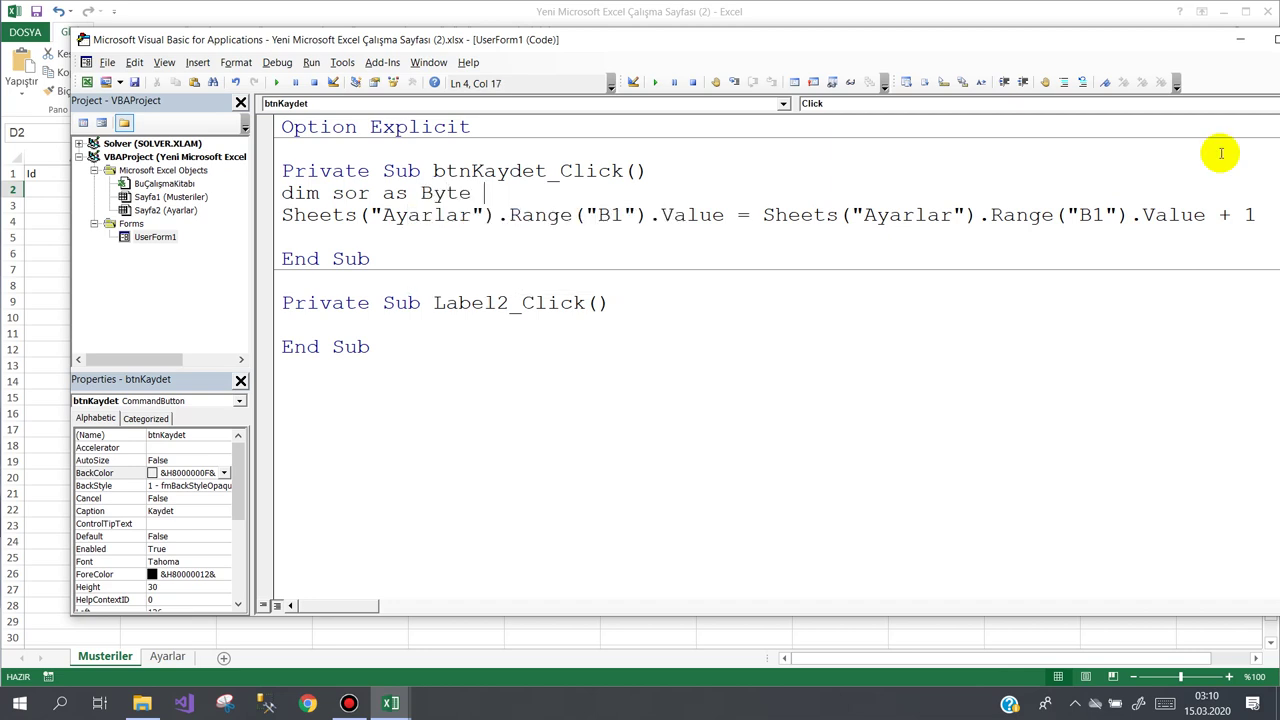
key(Return)
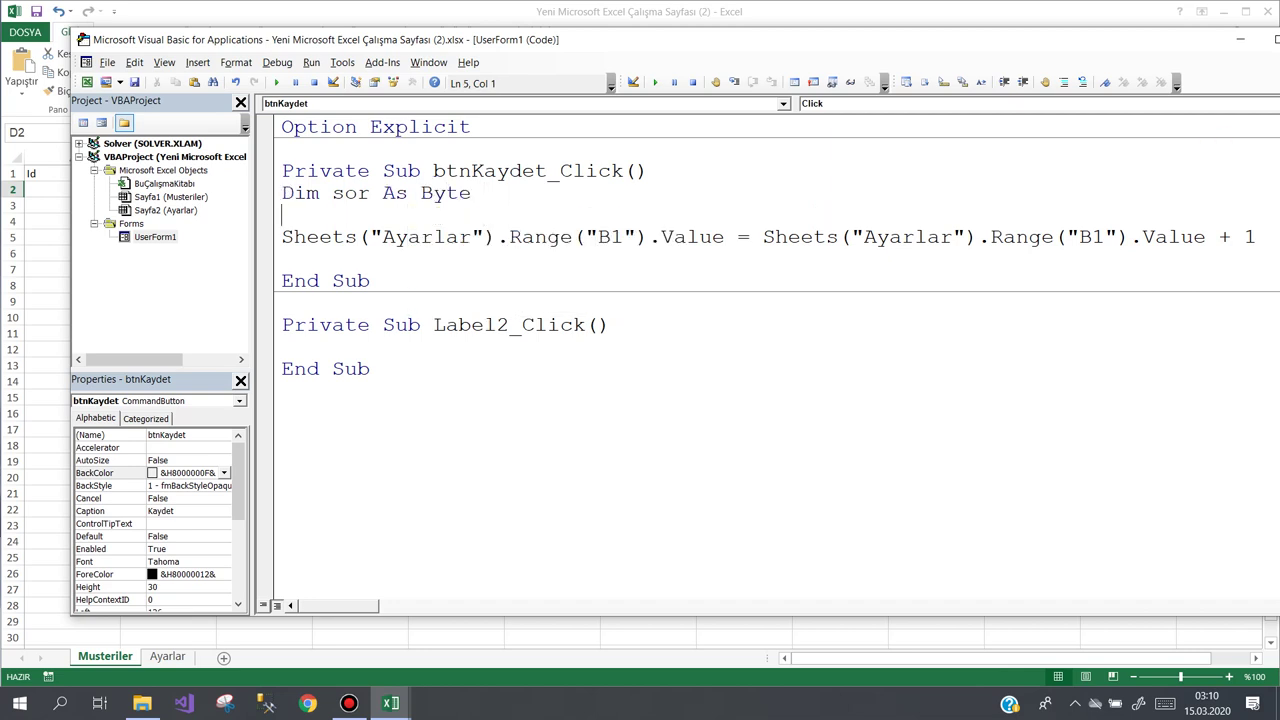
Step: Assign sor a Yes/No MsgBox "Kaydedilsin mi?" with vbDefaultButton1, vbQuestion and title "KAYDET"
text(sor=ms)
text(gbox()
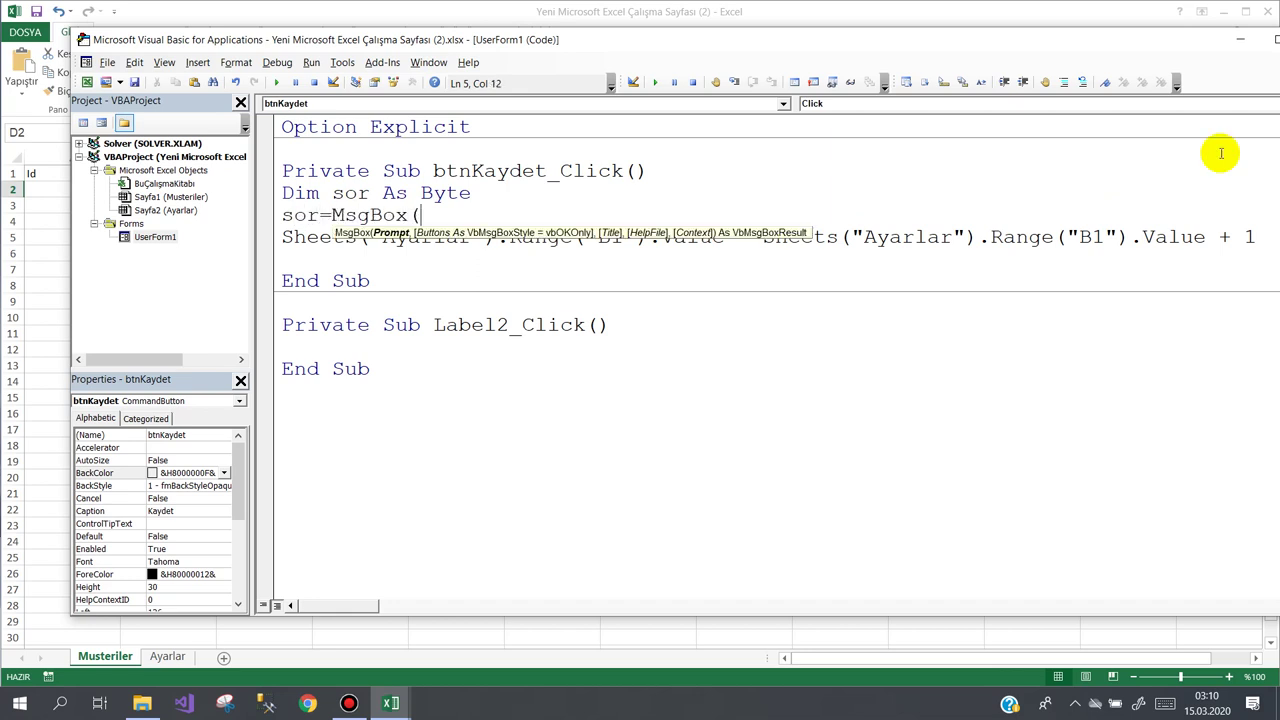
text("Ka)
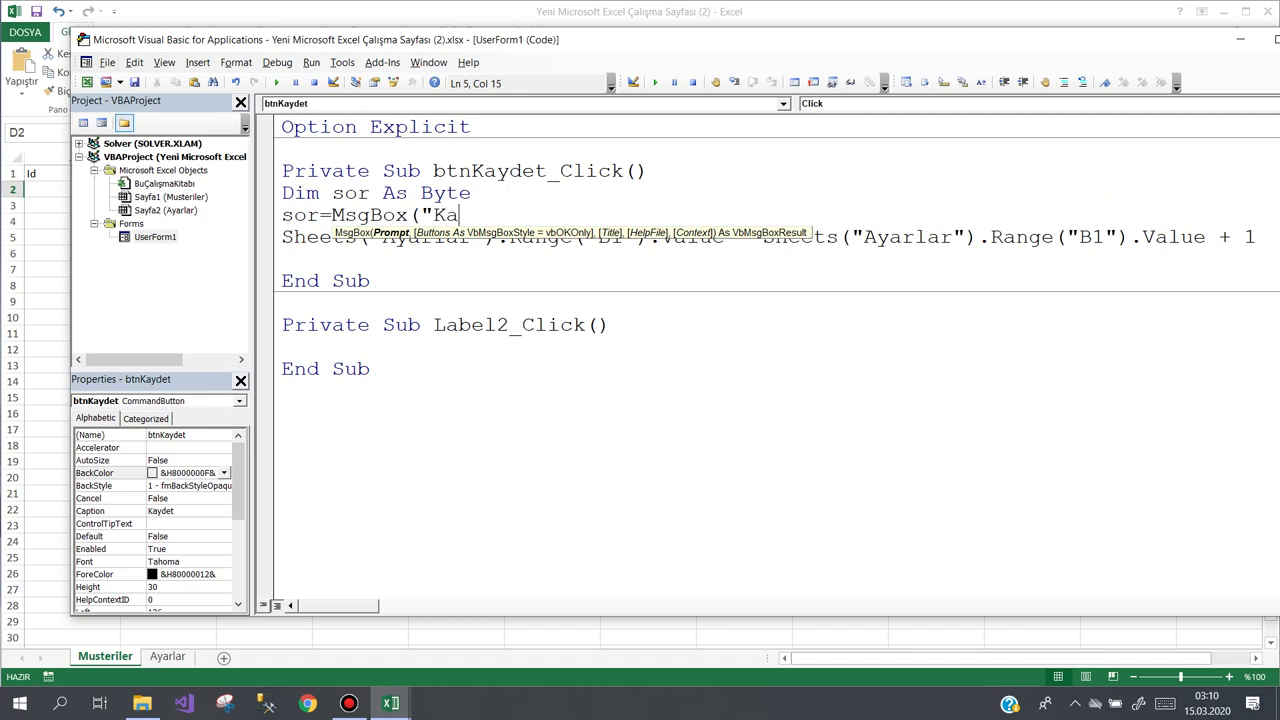
text(ydedilsin m)
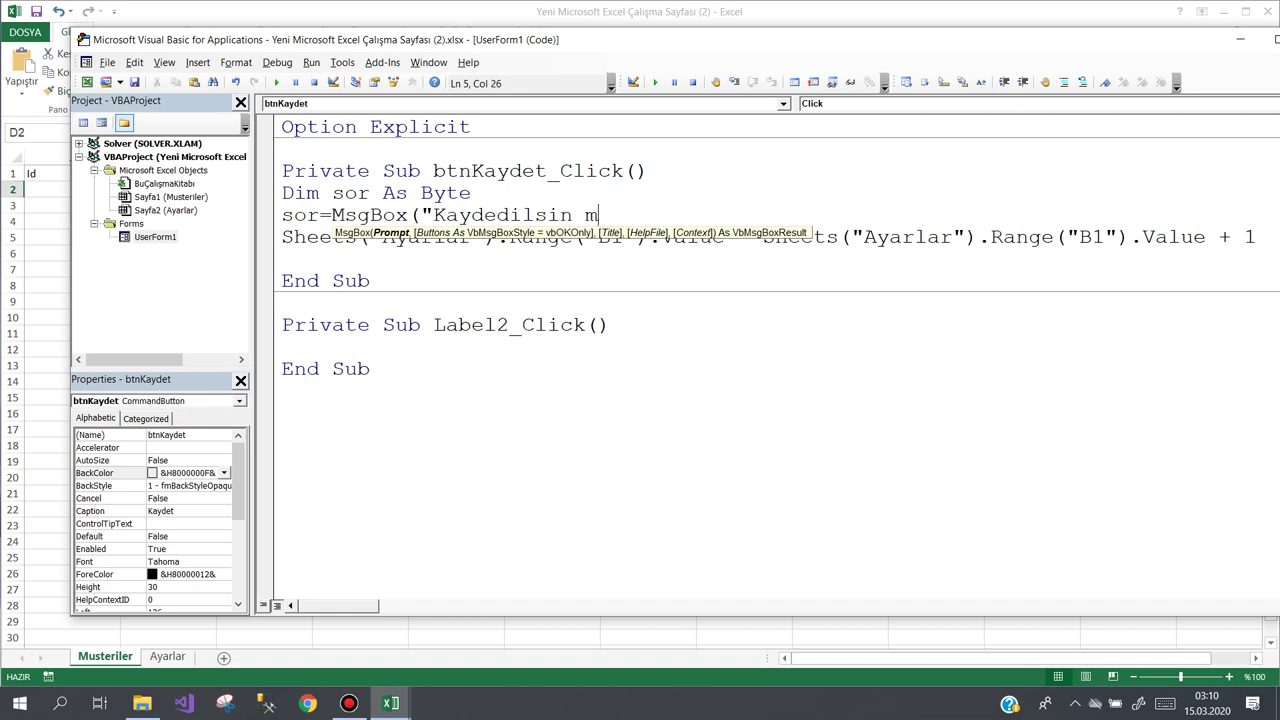
text(i?")
text(,)
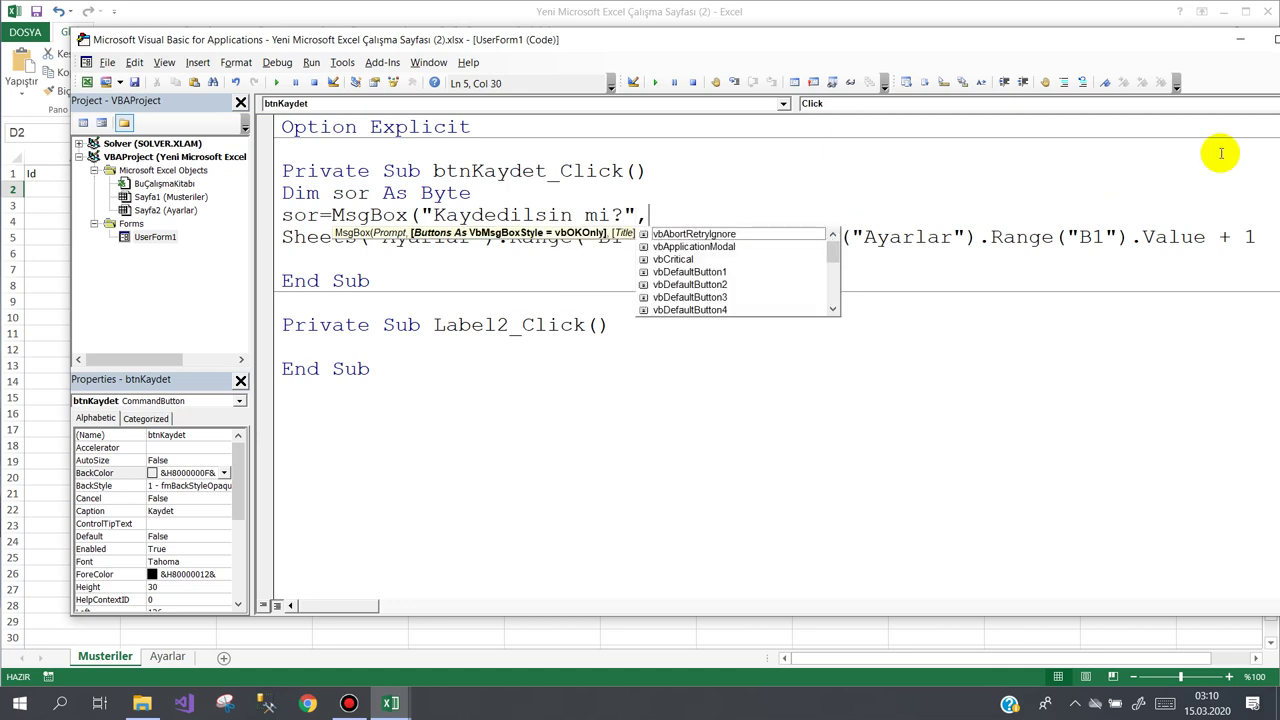
text(vby)
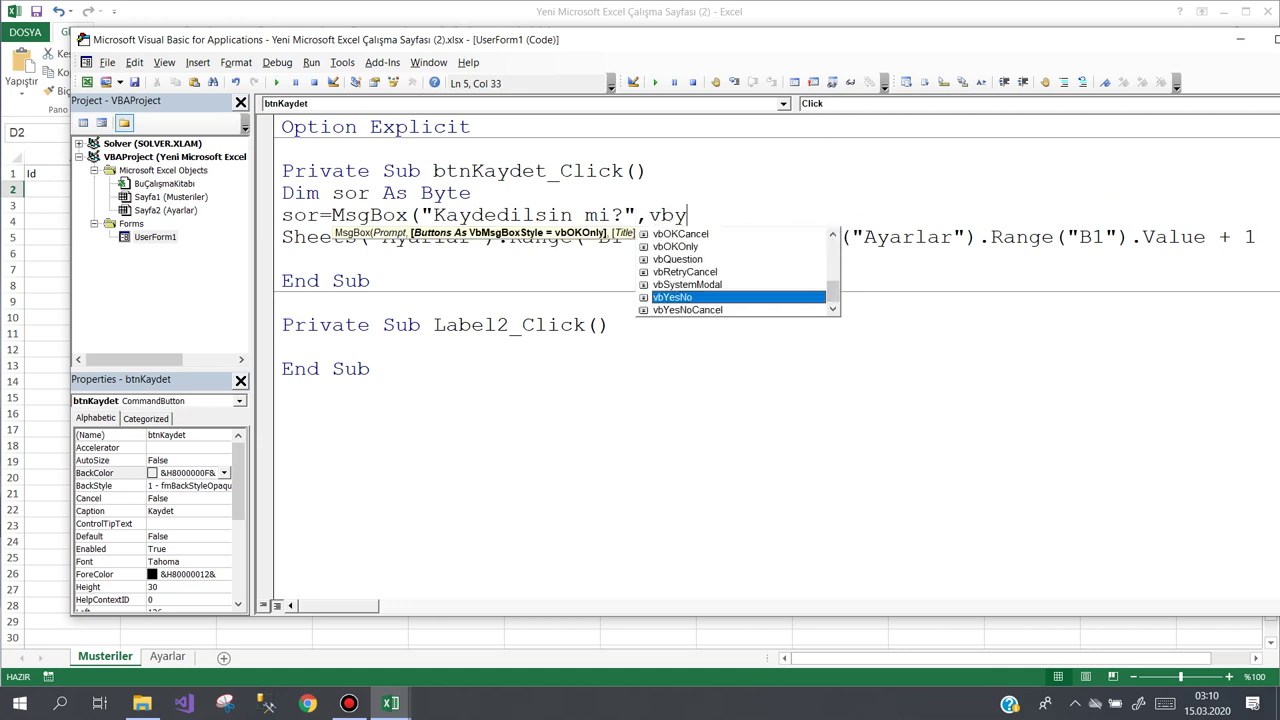
text( +)
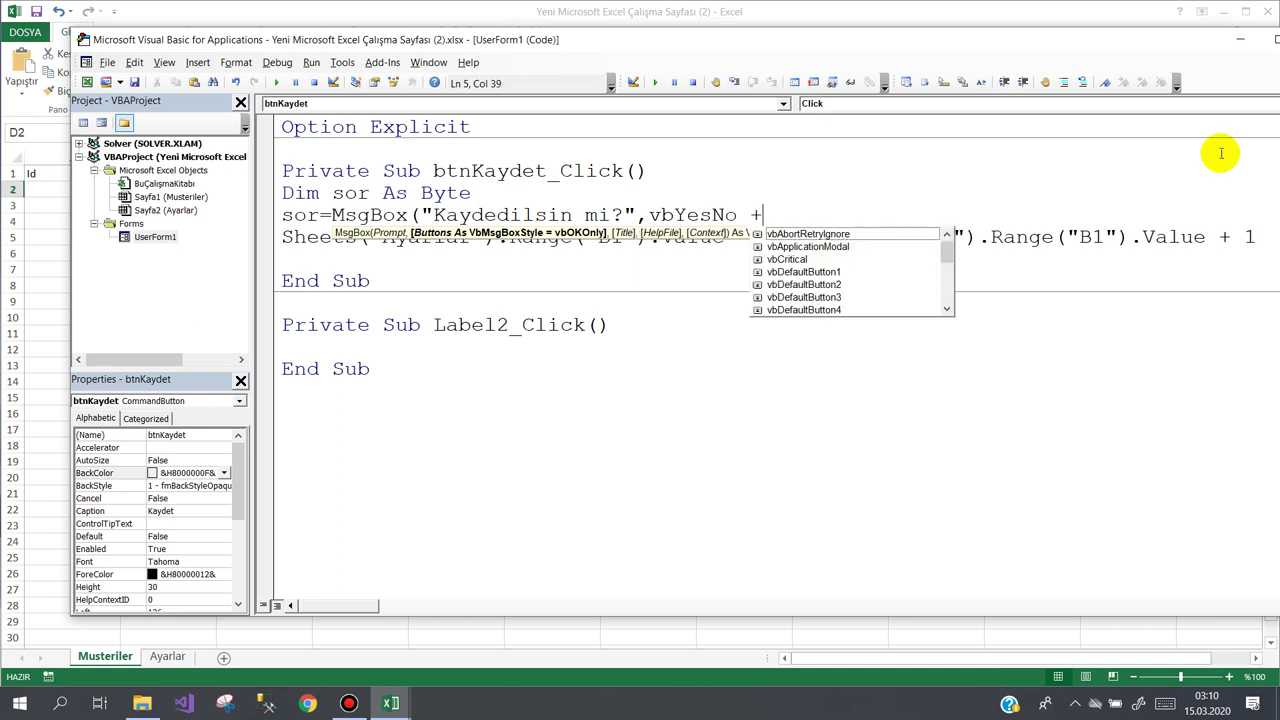
key(Down)
key(Down)
key(Down)
key(Down)
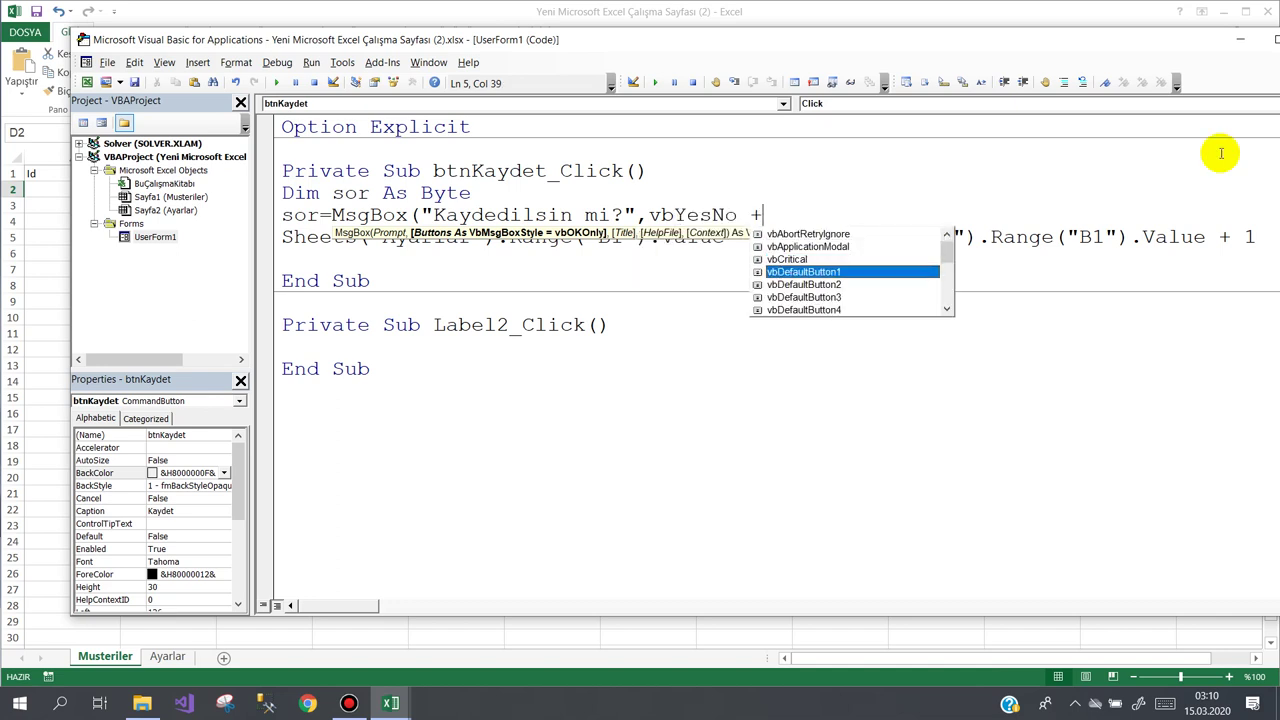
text(+)
key(Down)
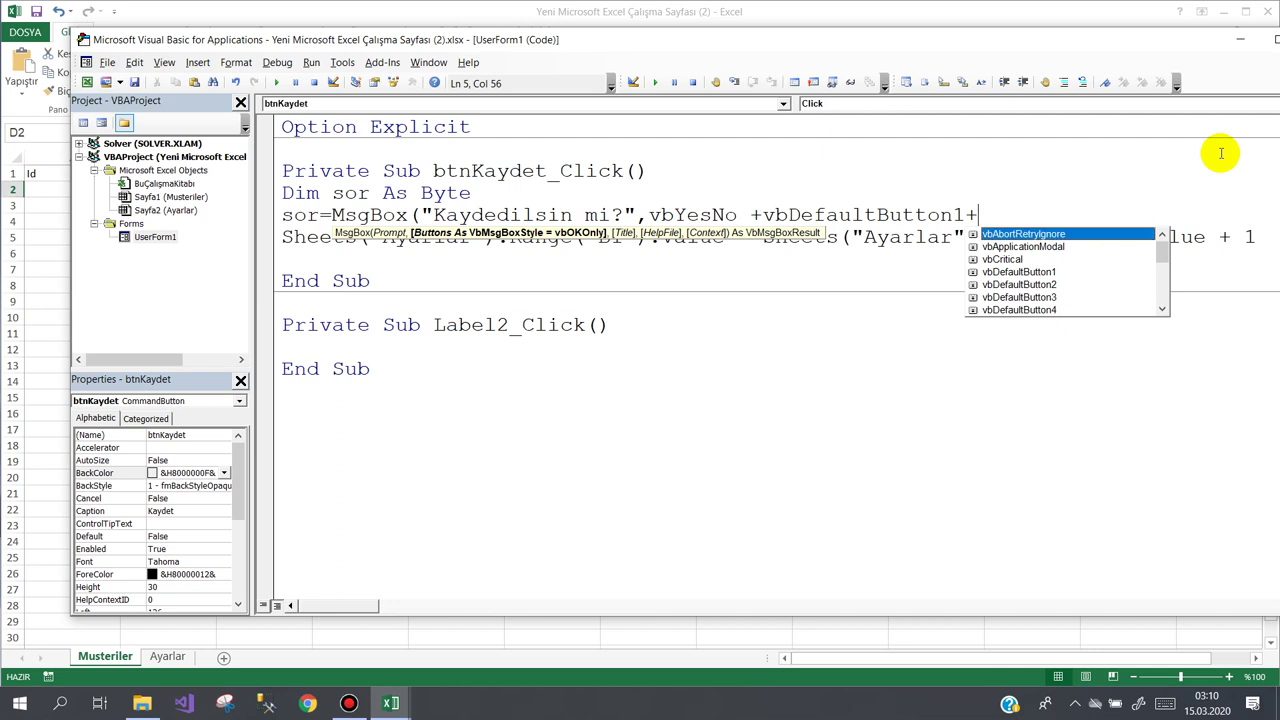
key(Down)
key(Down)
key(Down)
key(Down)
key(Down)
key(Down)
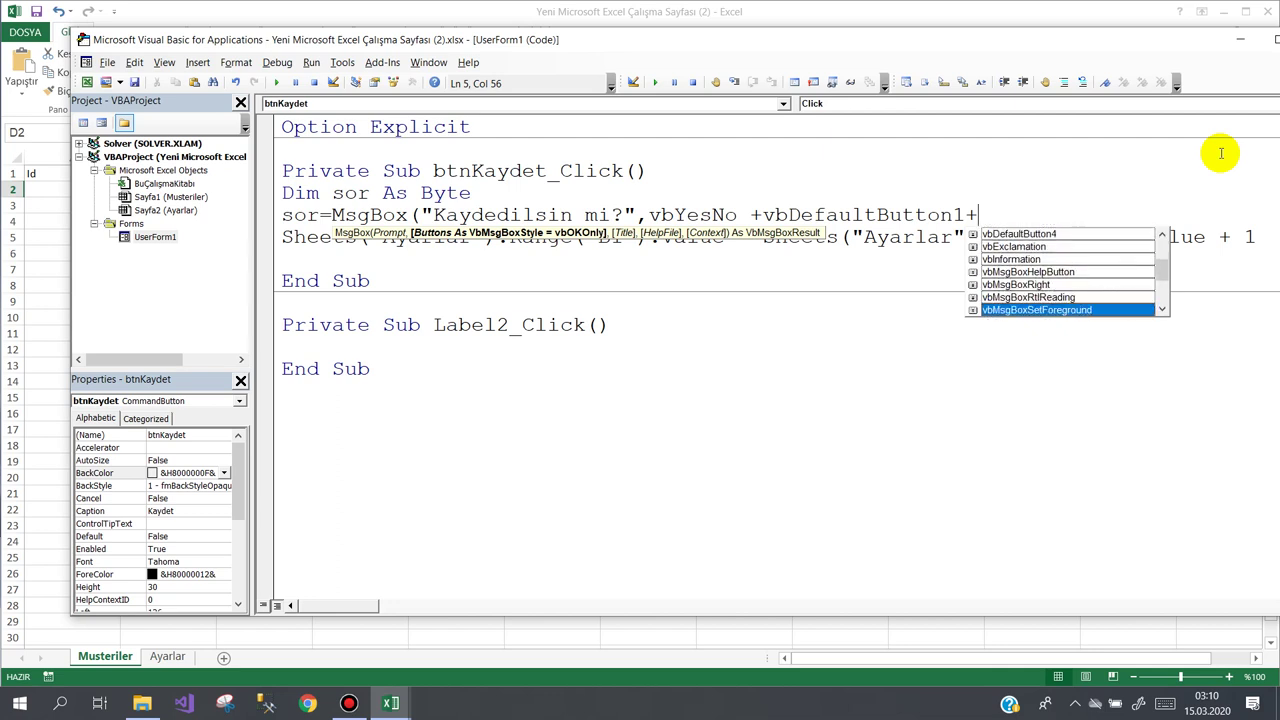
key(Up)
key(Up)
key(Up)
key(Down)
key(Down)
key(Down)
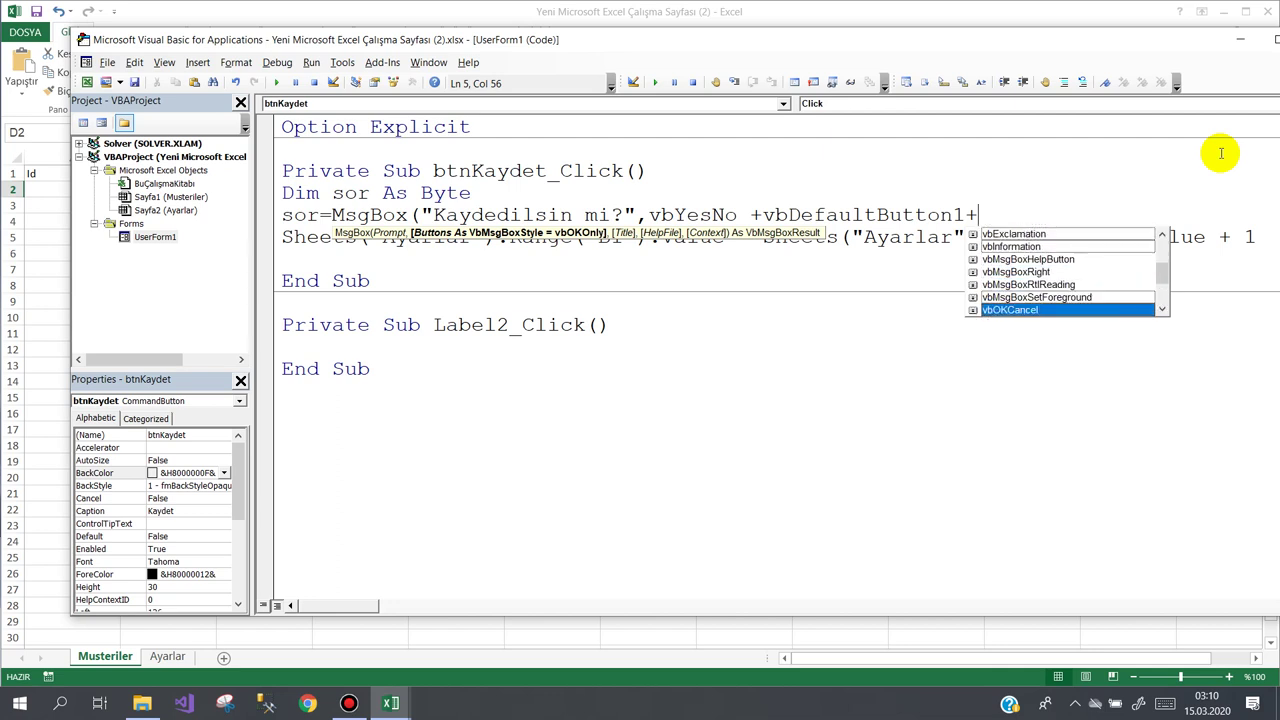
key(Down)
key(Down)
key(Down)
key(Down)
key(Down)
key(Up)
key(Up)
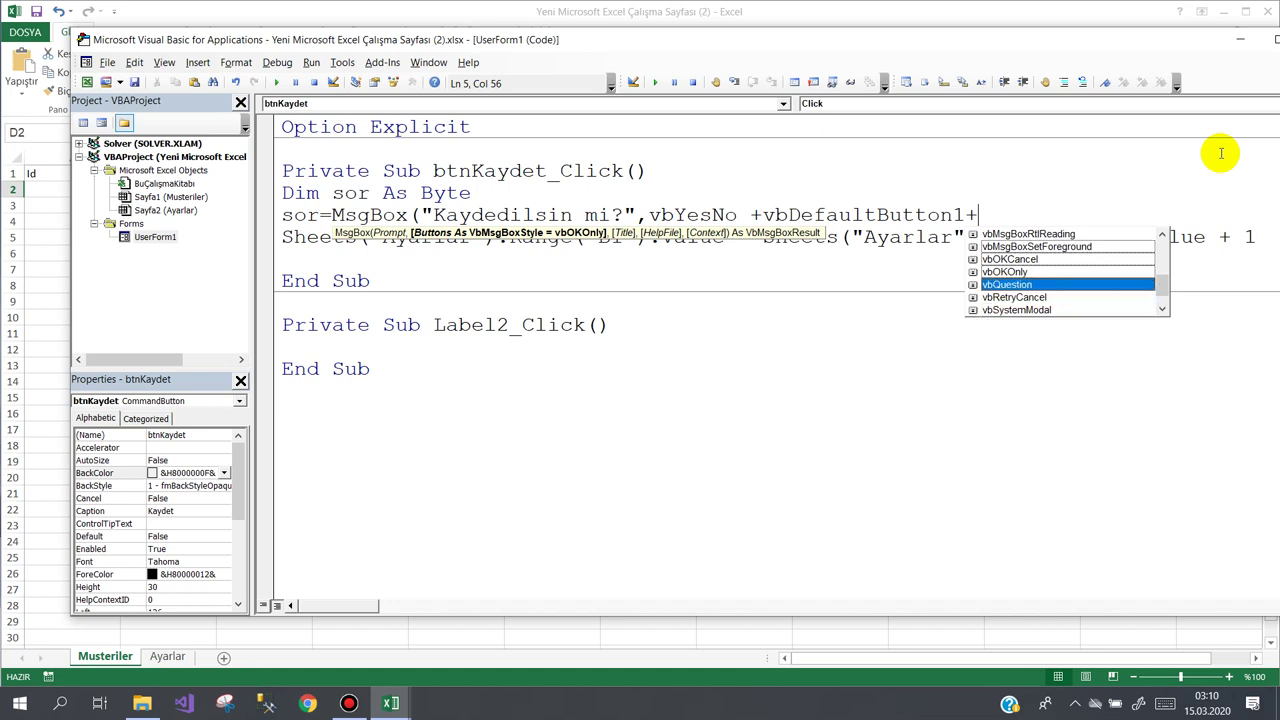
text(,)
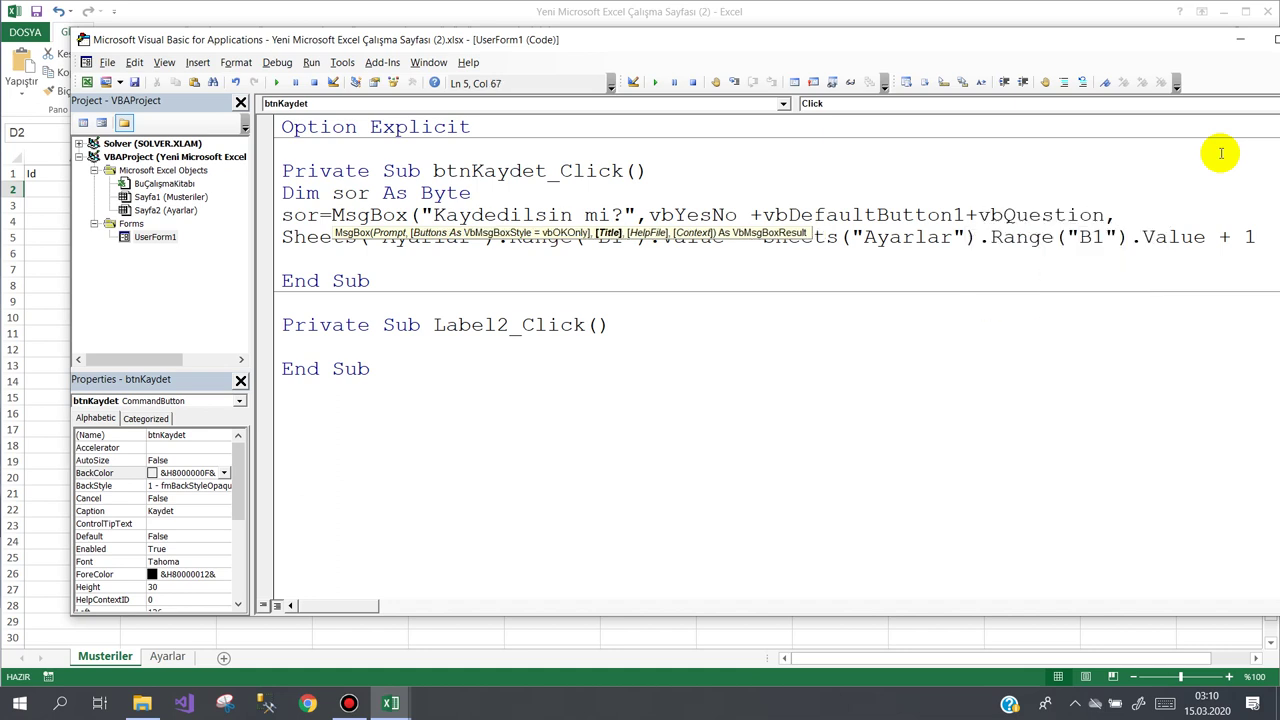
text("KAYDET)
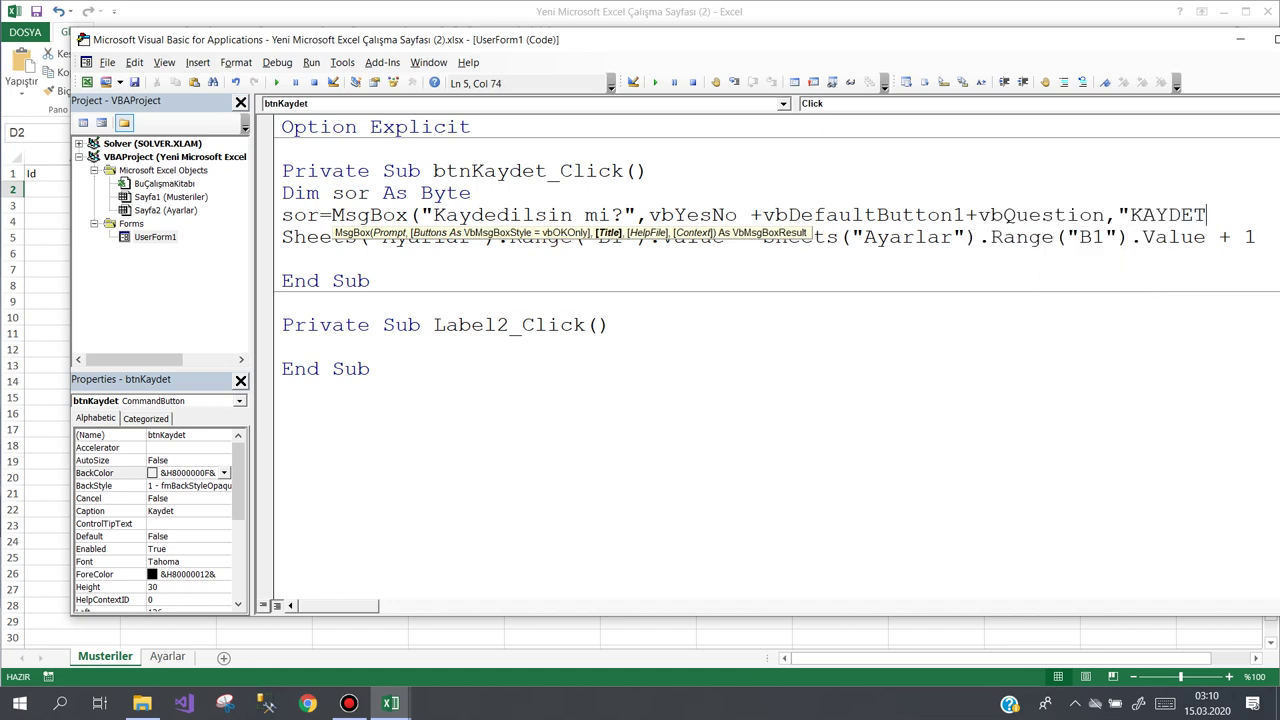
text(")
key(Return)
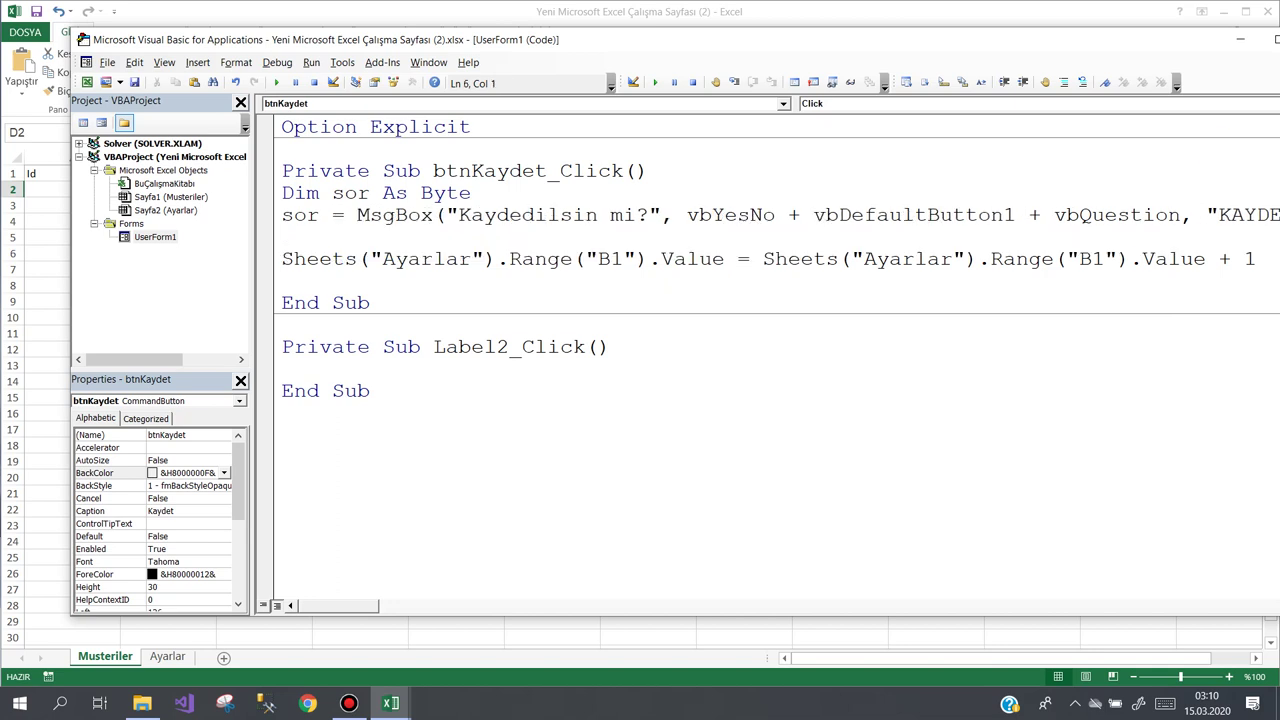
text(if sor)
text(=7 then )
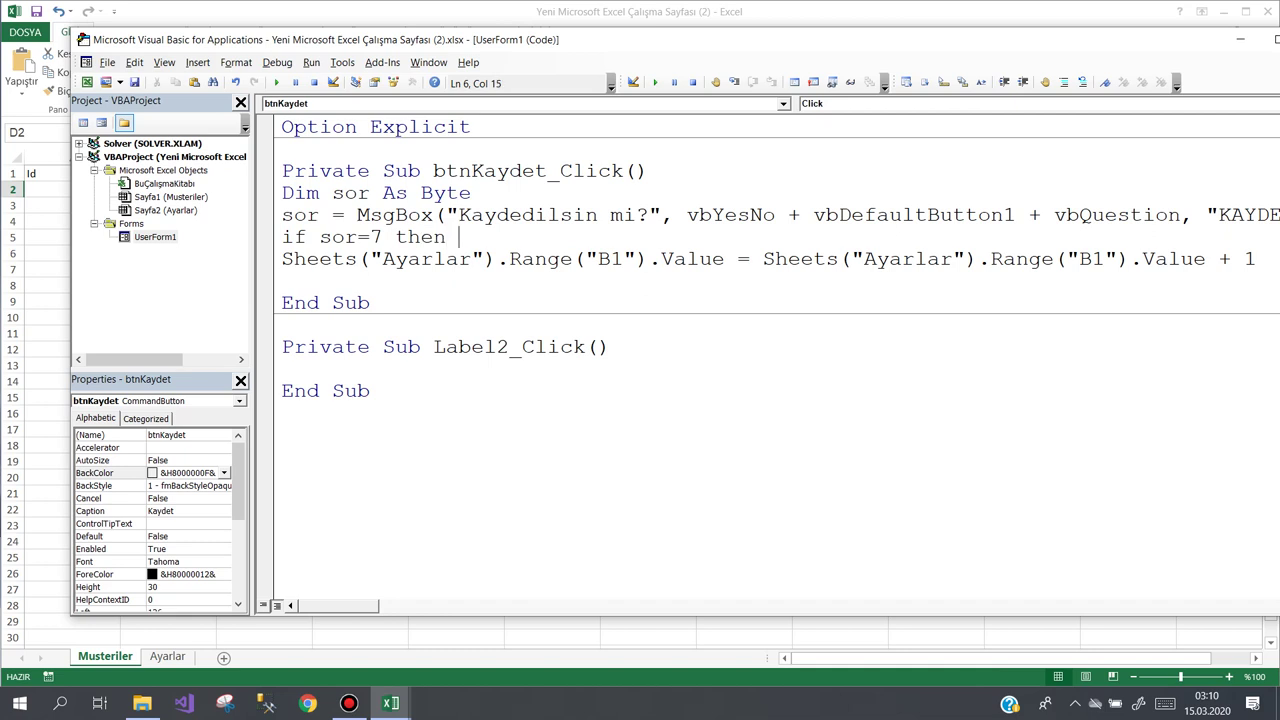
text(then exit s)
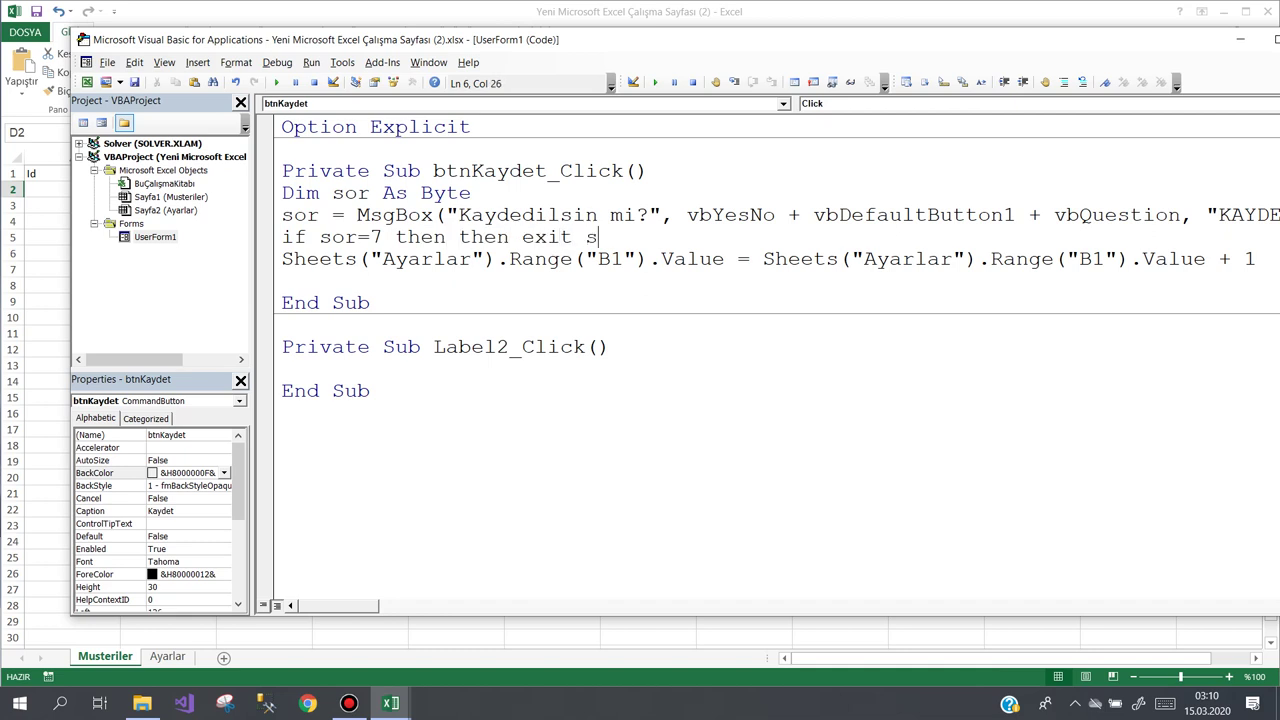
text(ub)
Step: Remove the duplicate Then so the line reads If sor = 7 Then Exit Sub
key(Down)
key(Down)
key(Down)
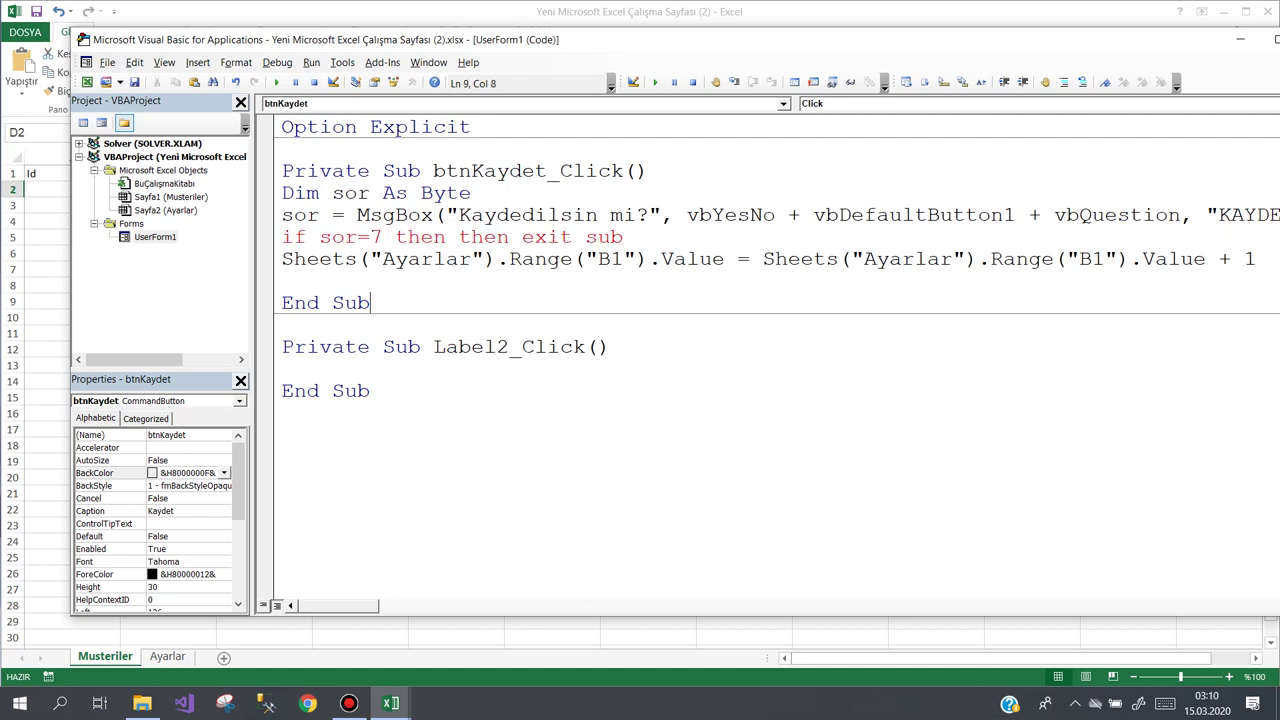
key(Up)
key(Up)
key(Up)
click(484, 237)
key(BackSpace)
key(BackSpace)
key(BackSpace)
key(BackSpace)
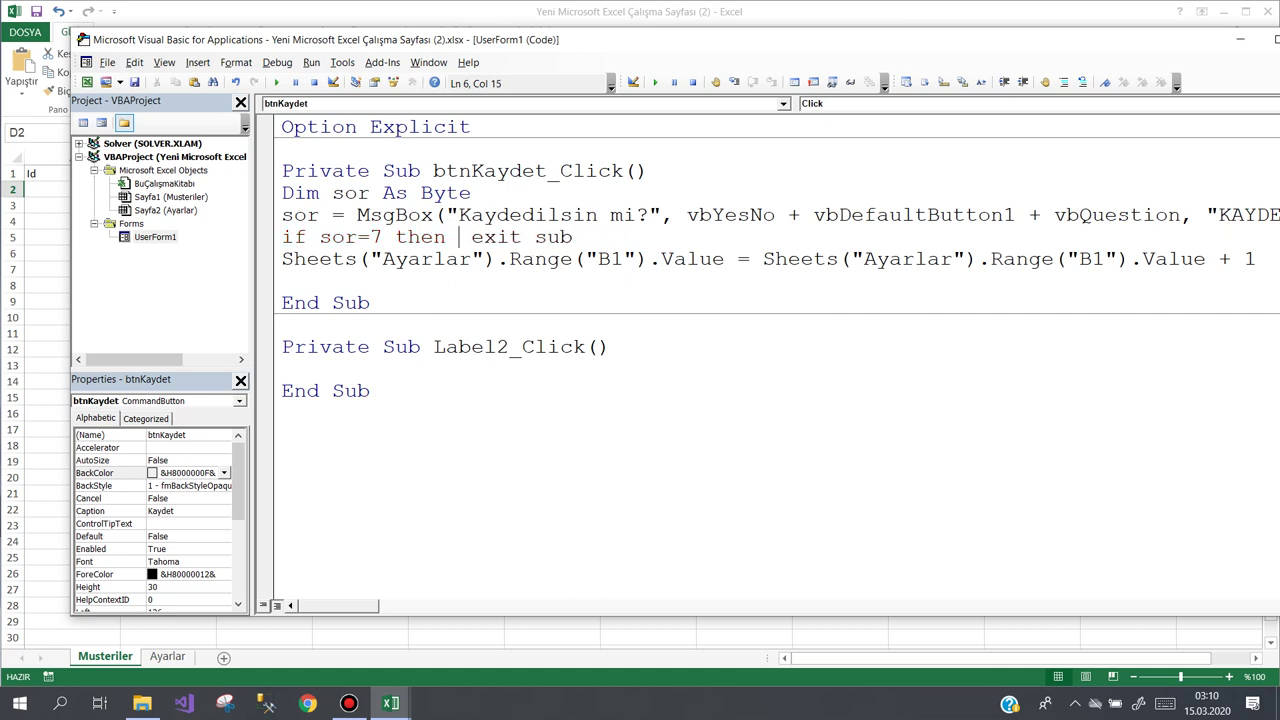
key(Down)
key(Down)
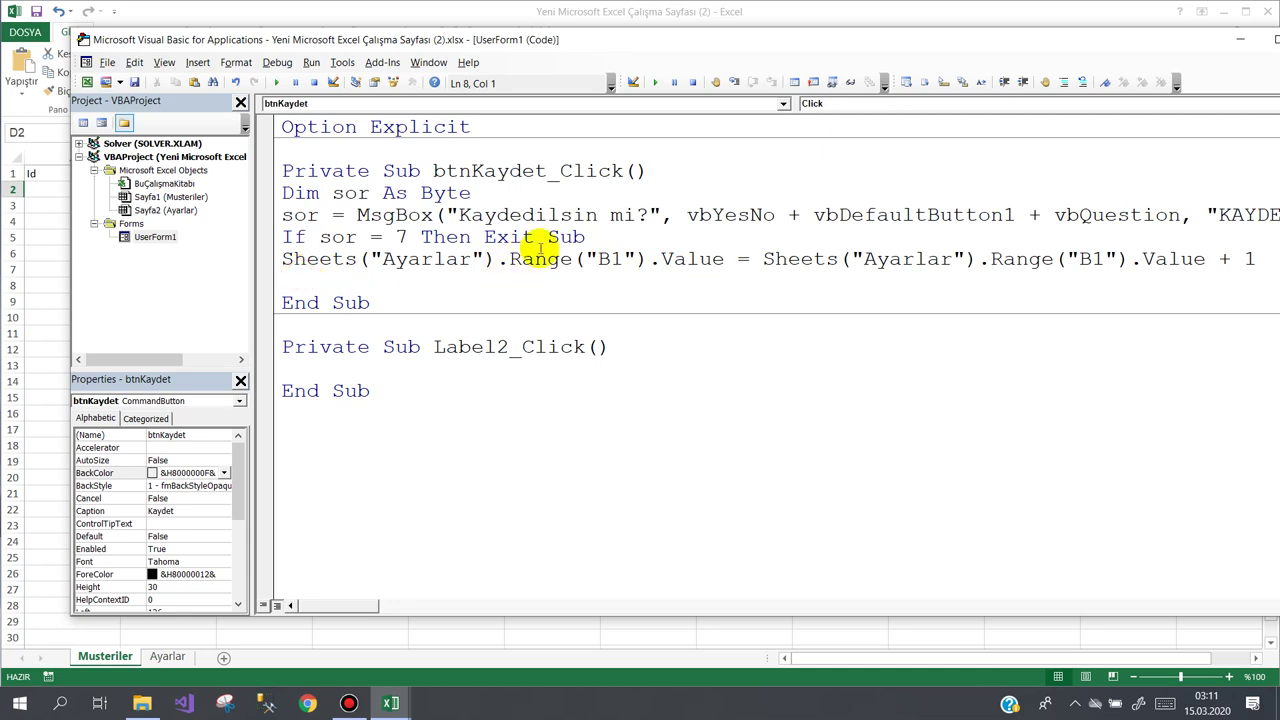
Step: Add a line inserting a new row 2: Sheets("Musteriler").Rows(2).Insert
text(she)
key(ctrl+space)
text(()
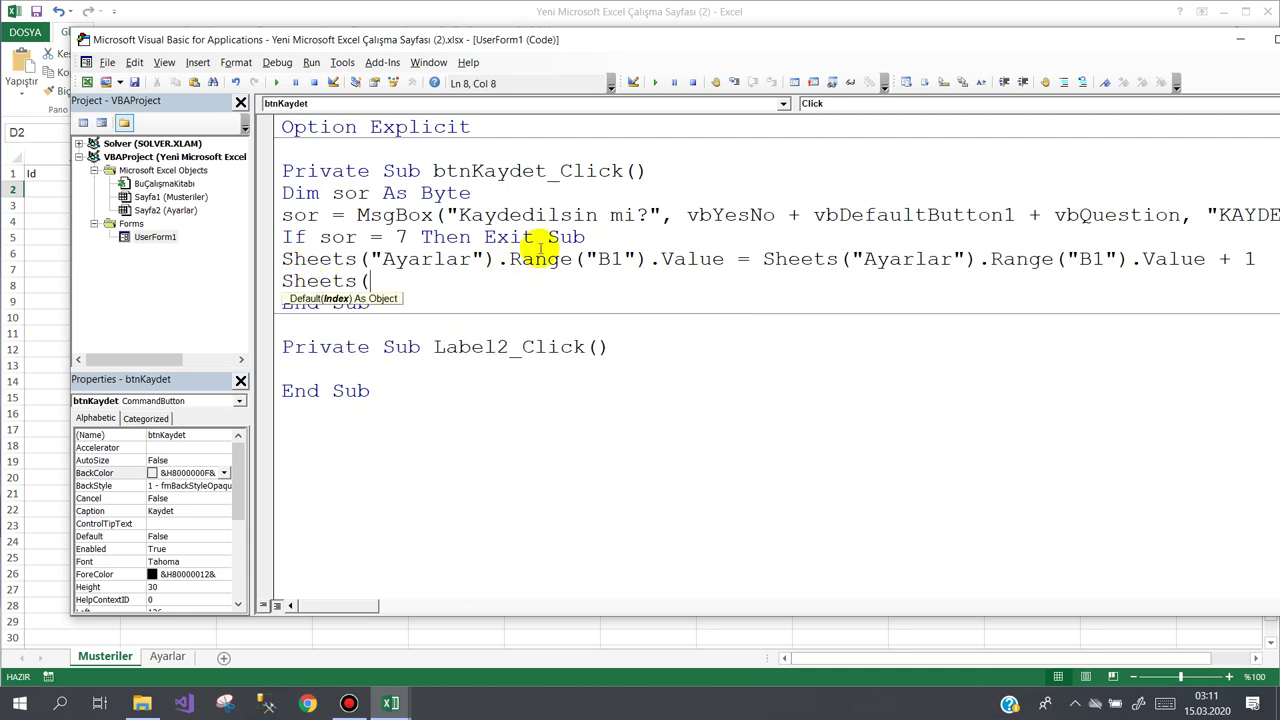
text(")
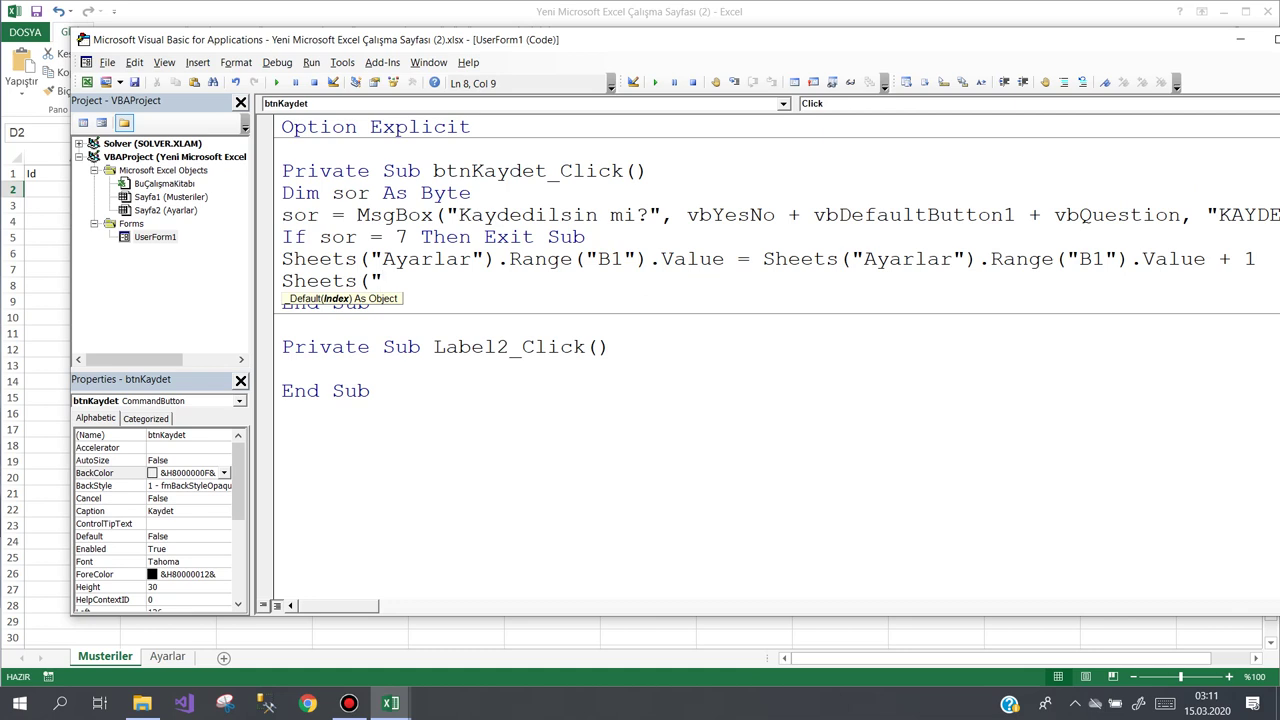
text(Mu)
text(steriler")
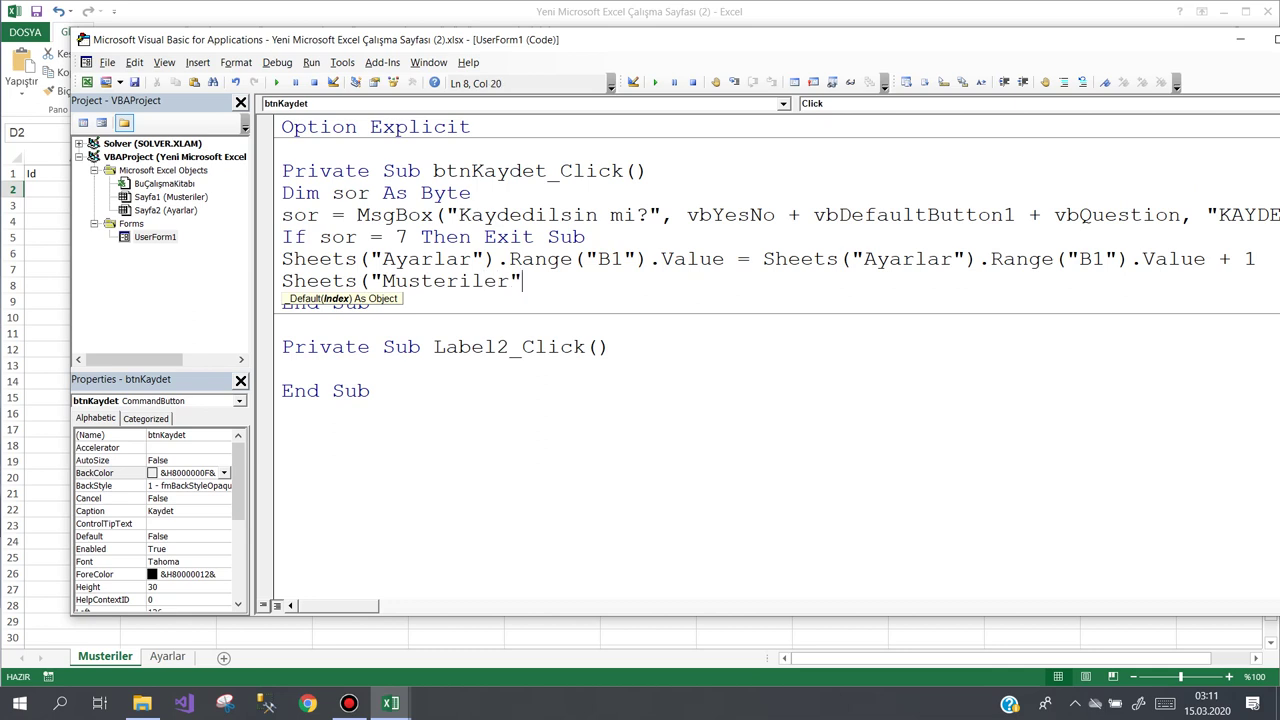
text().range)
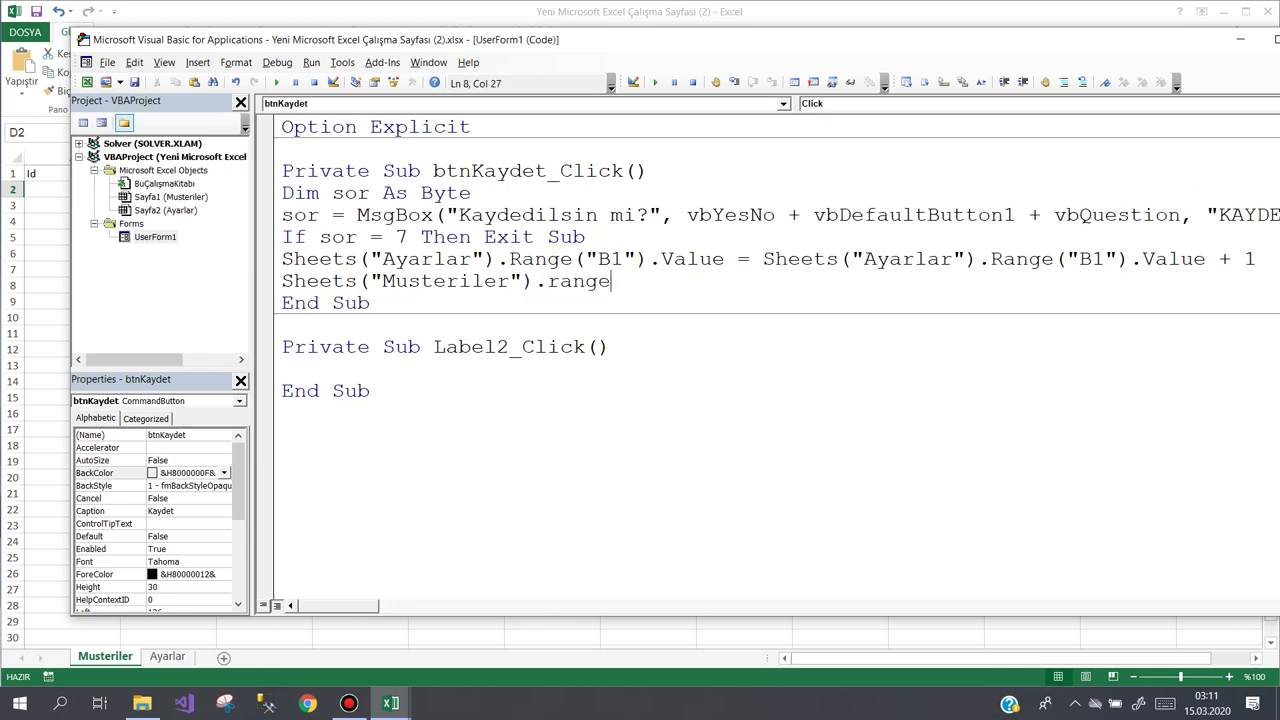
text(()
key(BackSpace)
key(BackSpace)
key(BackSpace)
key(BackSpace)
key(BackSpace)
text(ro)
text(ws2)
text().i)
text(nsert)
key(Return)
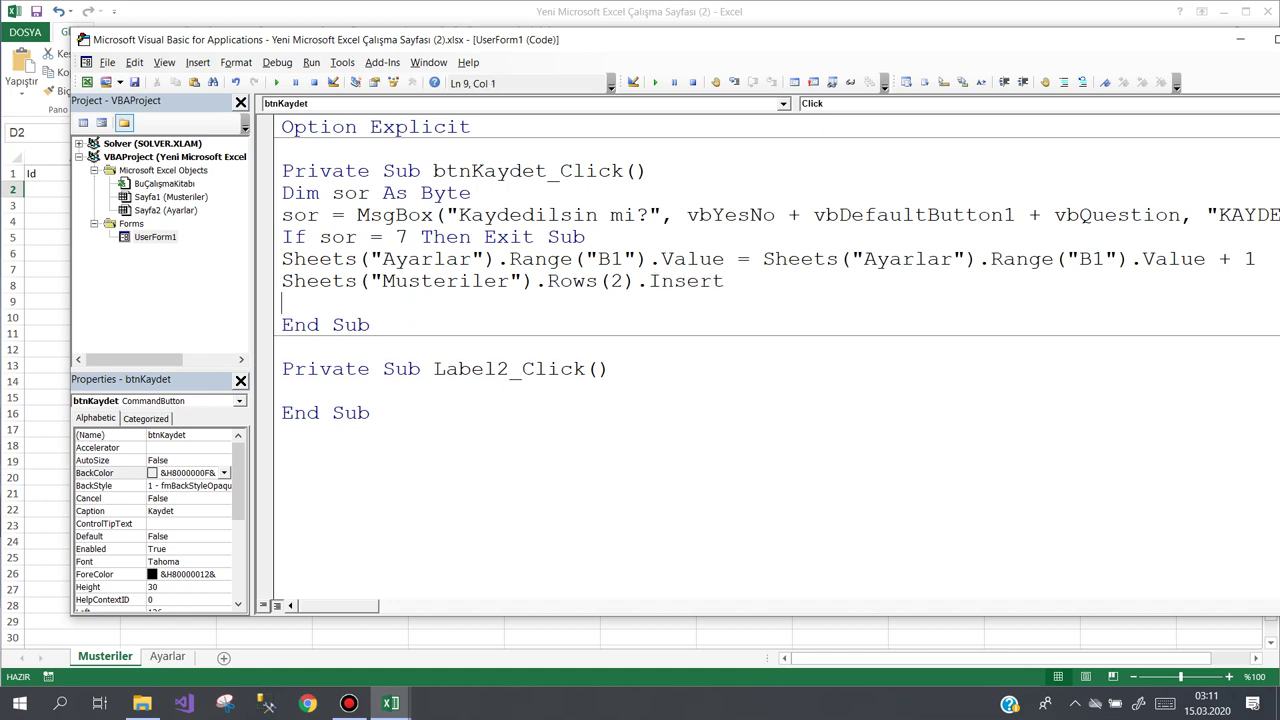
Step: Add a line setting Musteriler's A2 value to Sheets("Ayarlar").Range("B1").Value
text(she)
key(ctrl+space)
text(("M)
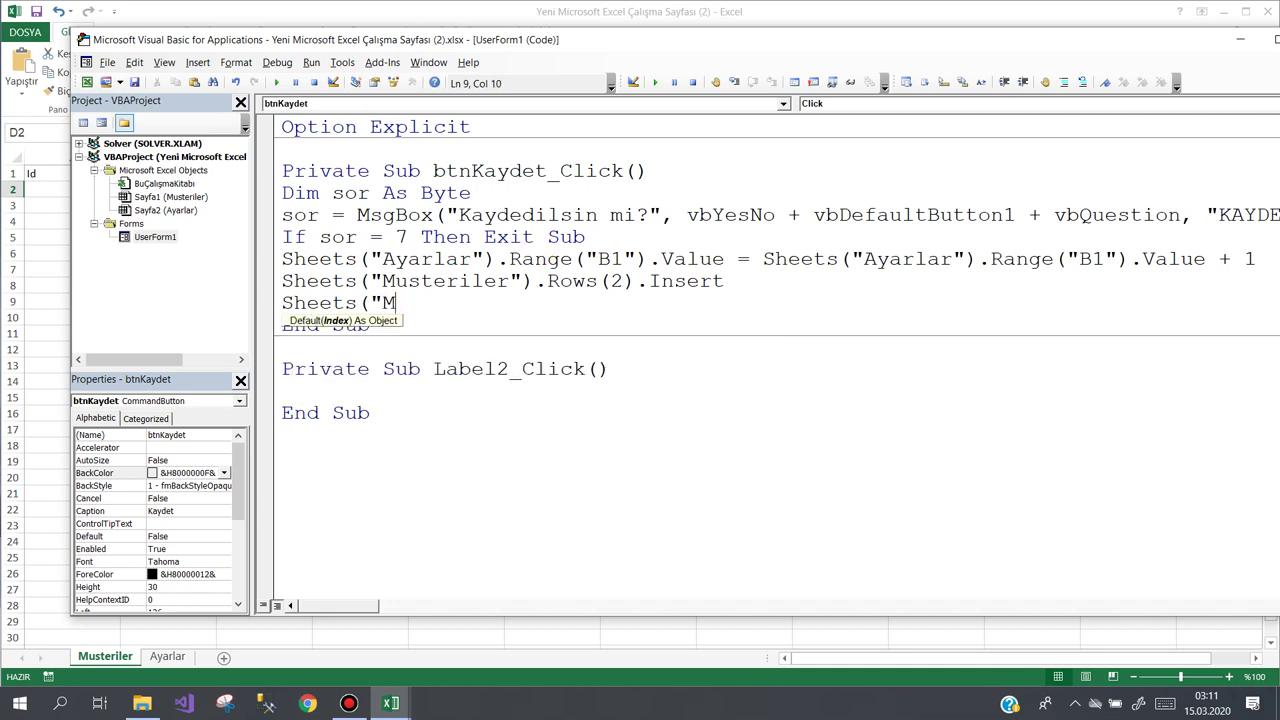
text(uster)
text(iler").)
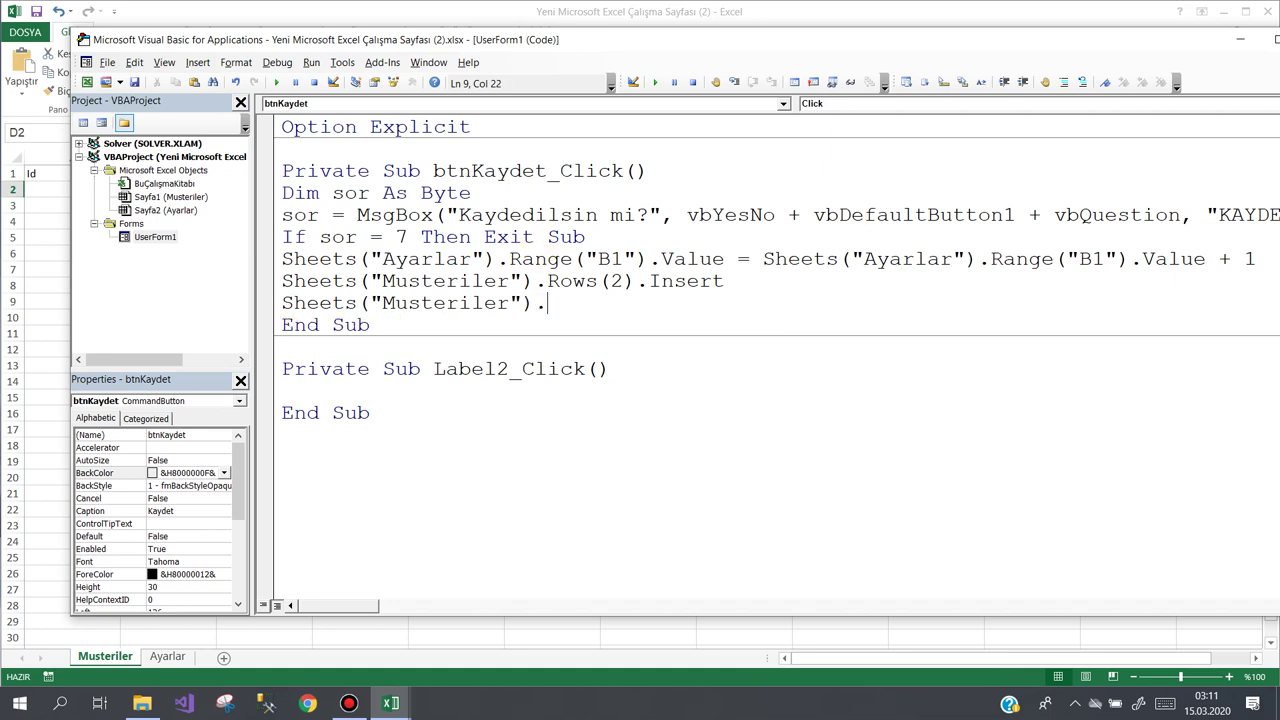
text(range(")
text(A)
text(2)
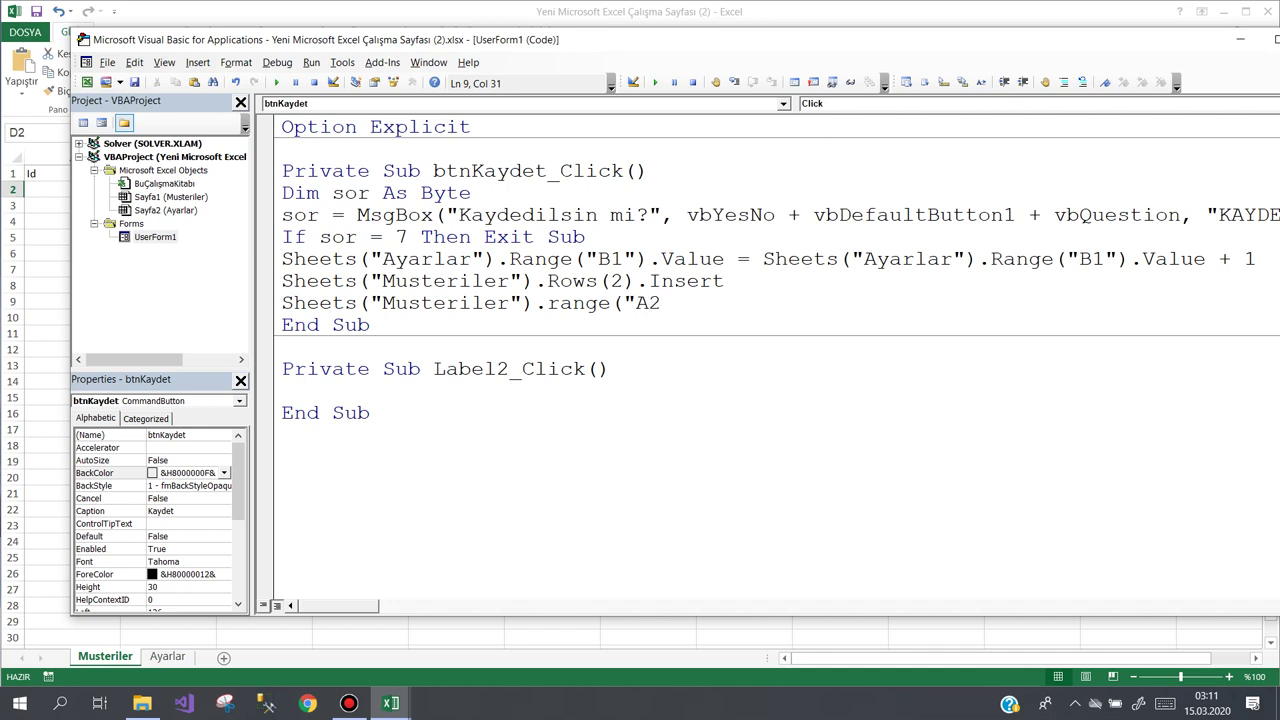
text(").v)
text(alue=)
click(722, 259)
drag(722, 259, 284, 259)
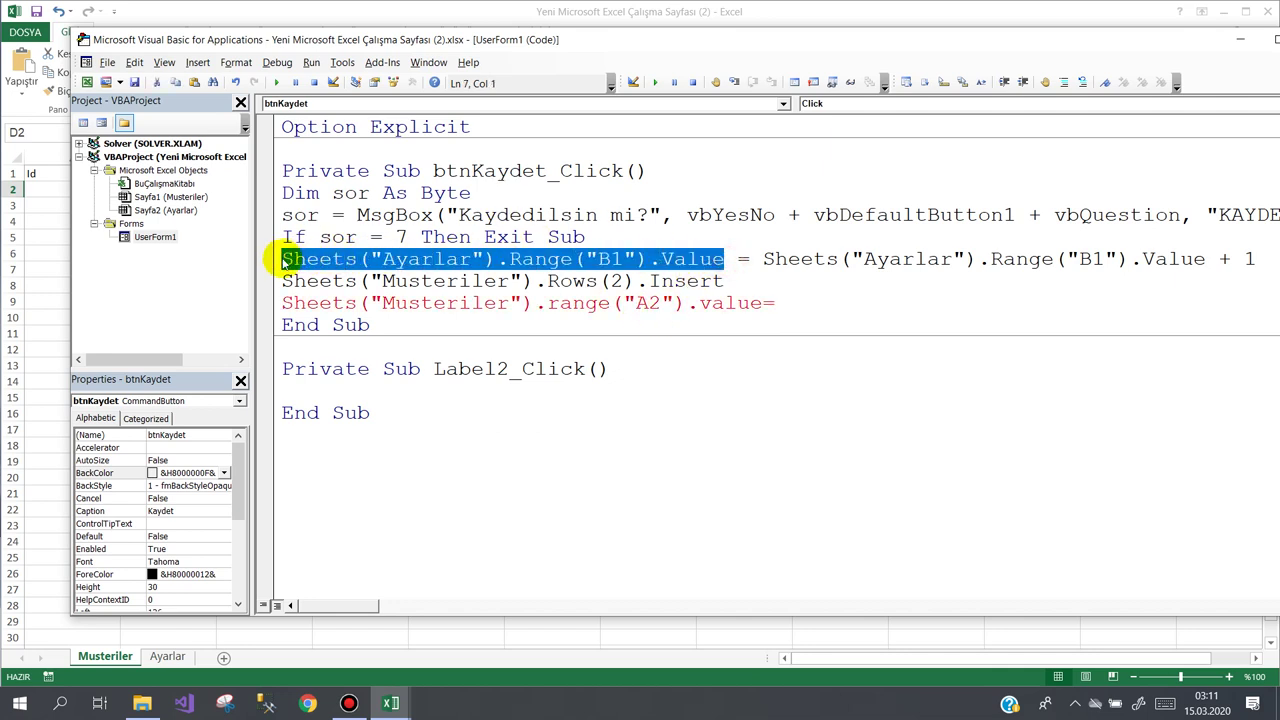
click(777, 302)
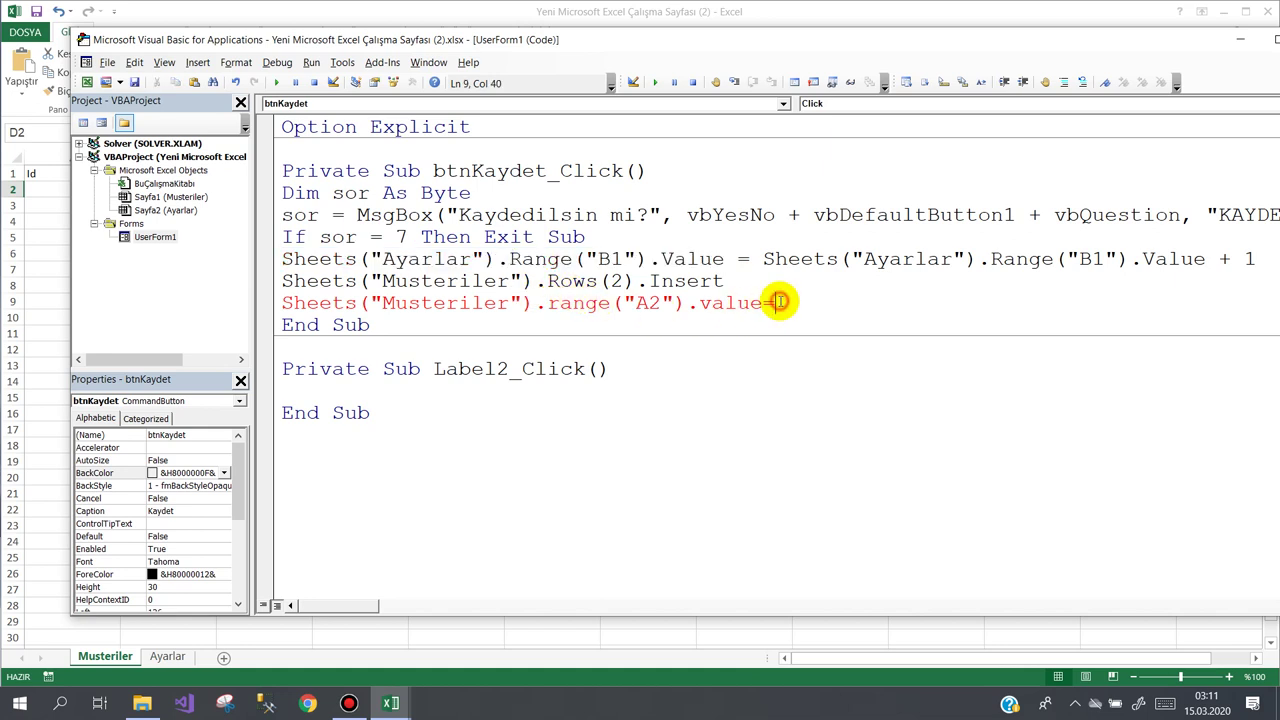
text(Sheets("Ayarlar").Range("B1").Value)
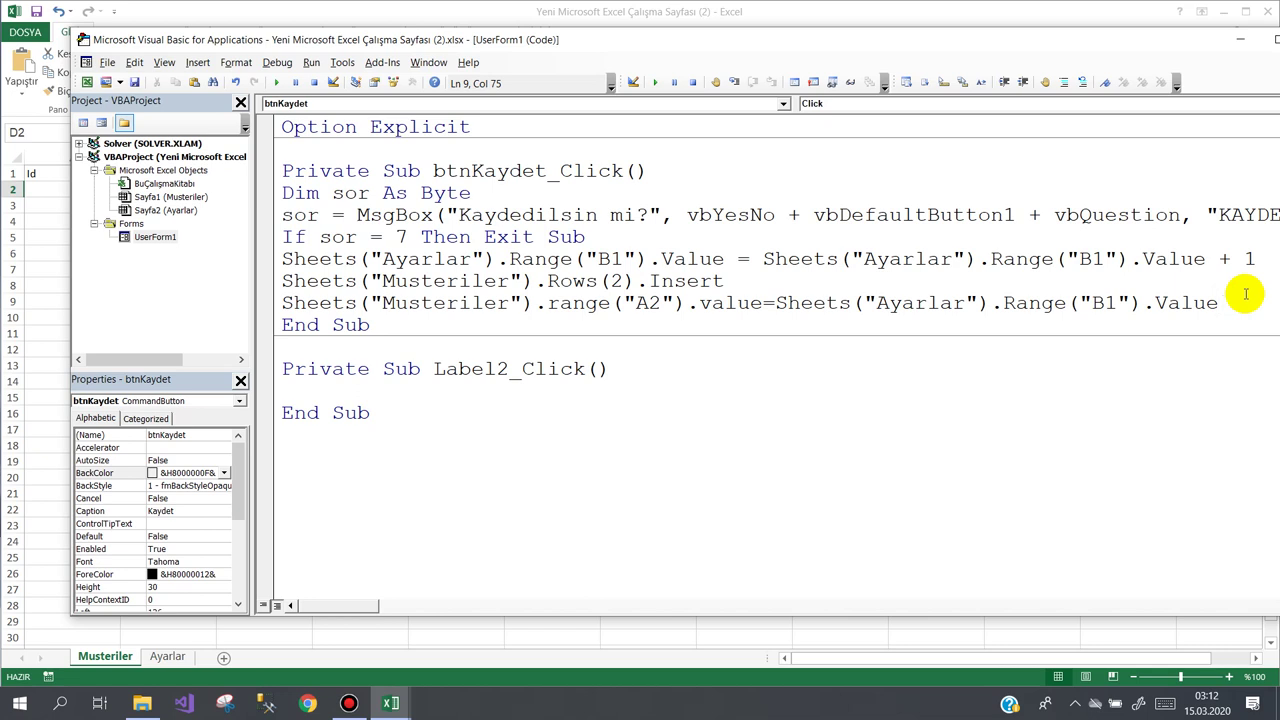
click(776, 303)
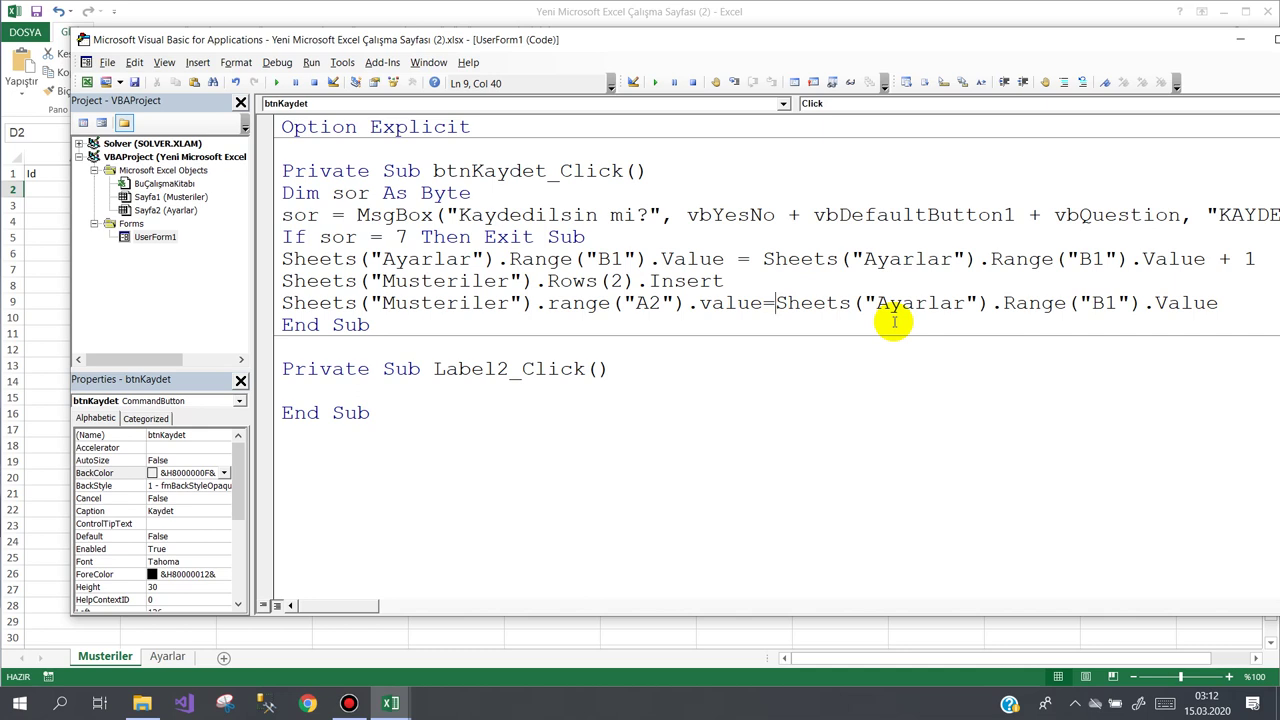
click(1245, 305)
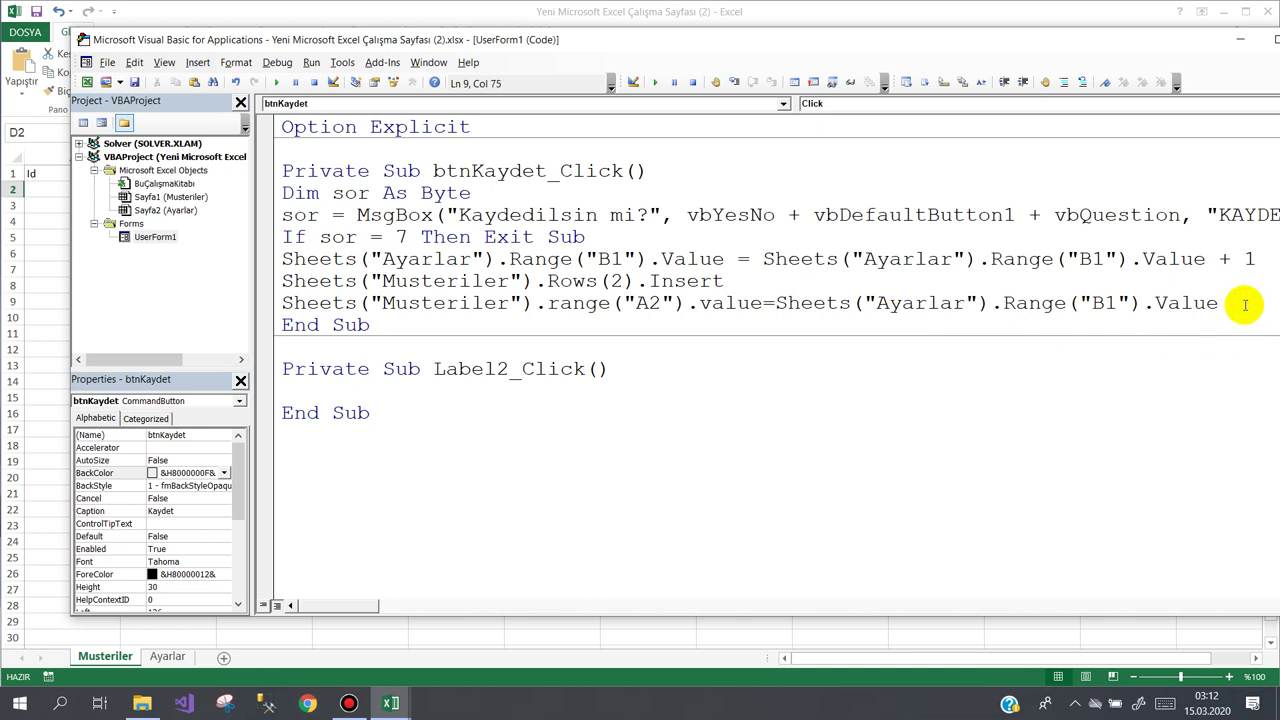
key(Return)
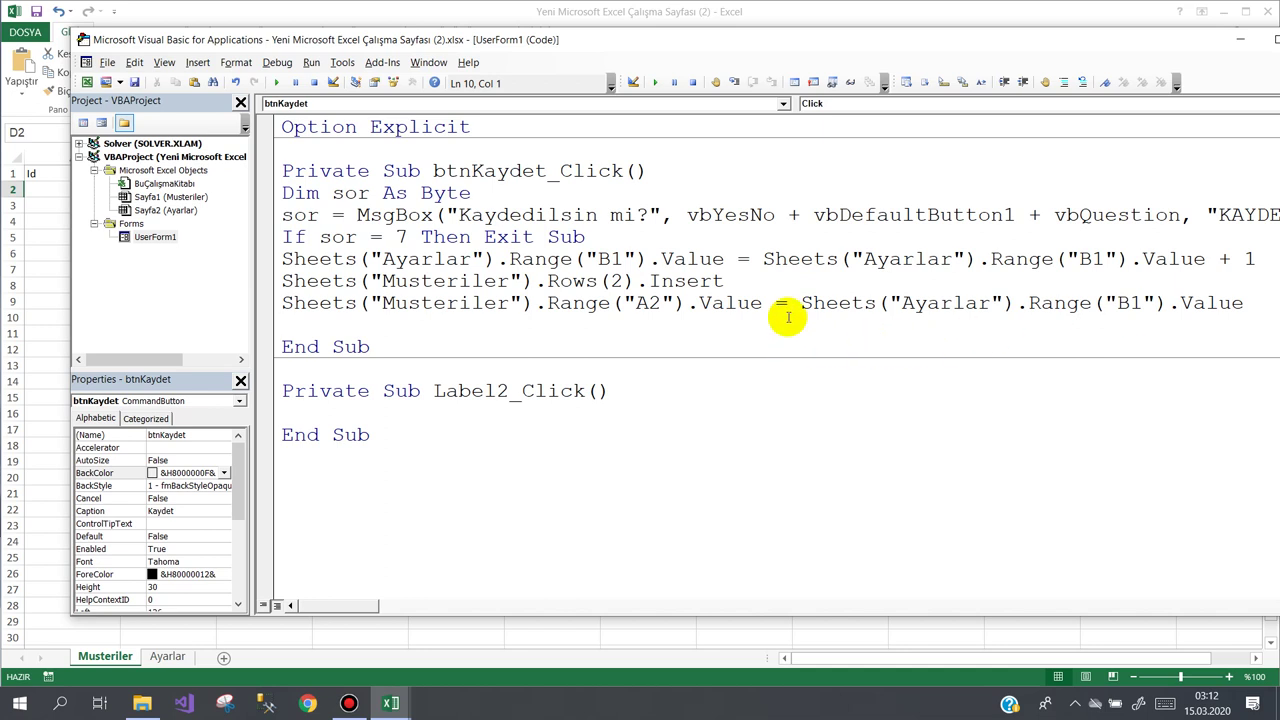
Step: Copy the Musteriler A2 line and change the copy to set B2 = UCase(txtAd.Value)
drag(776, 304, 282, 303)
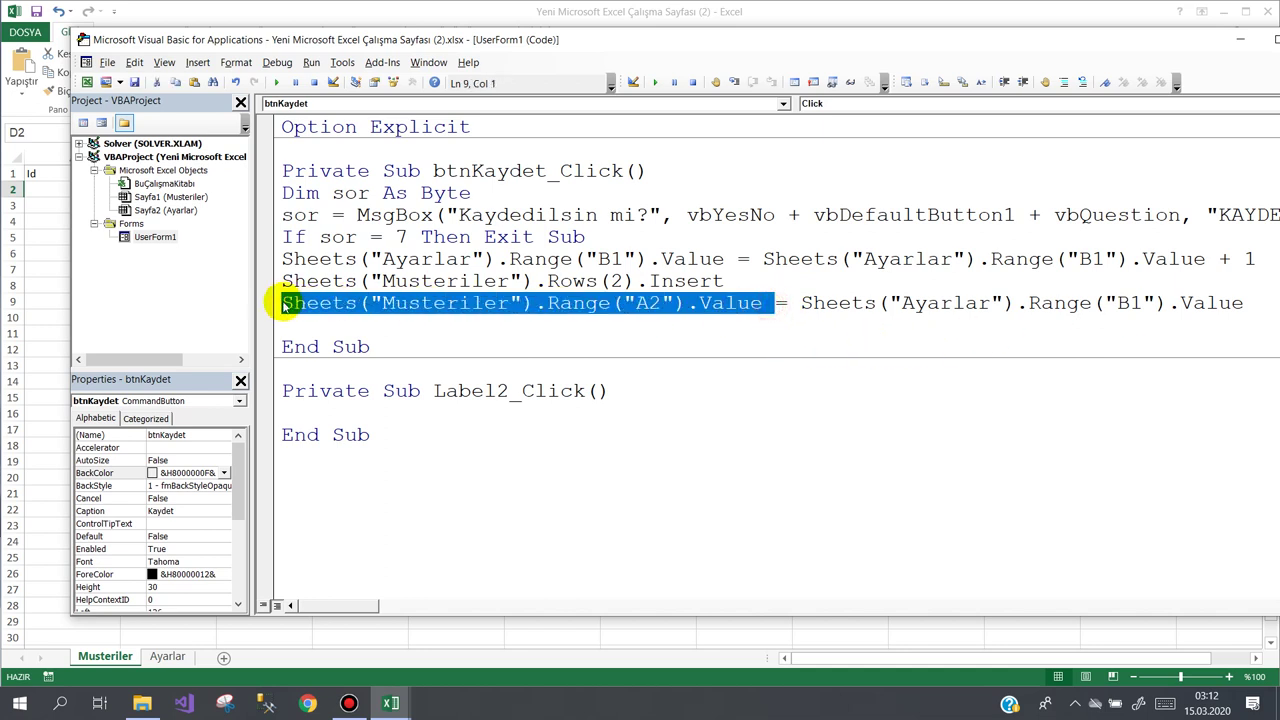
key(ctrl+c)
click(286, 322)
key(ctrl+v)
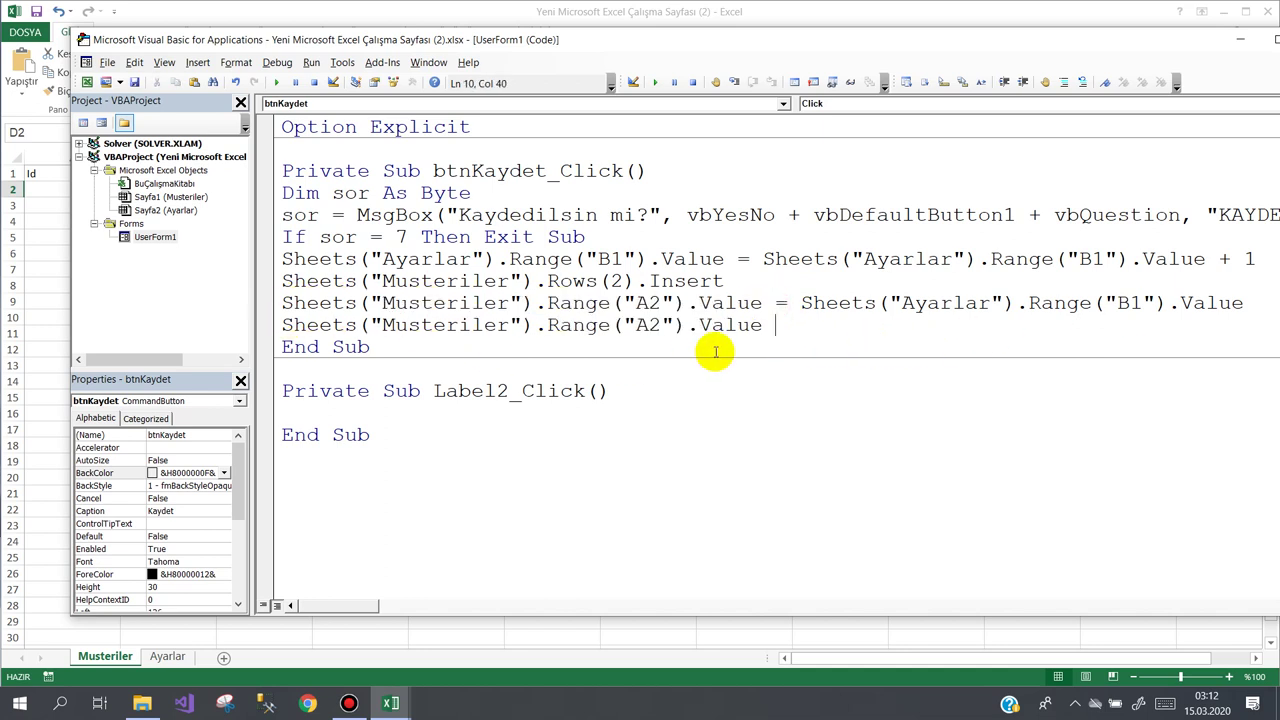
drag(650, 326, 630, 326)
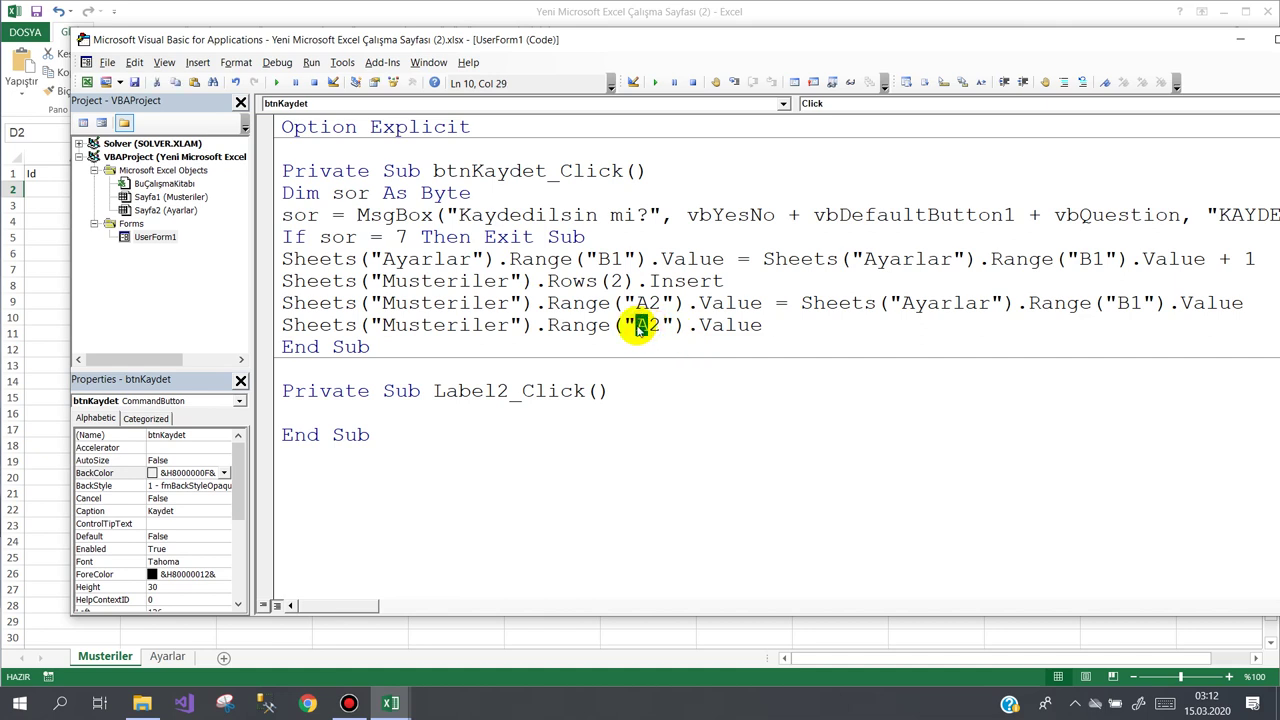
text(B)
click(762, 326)
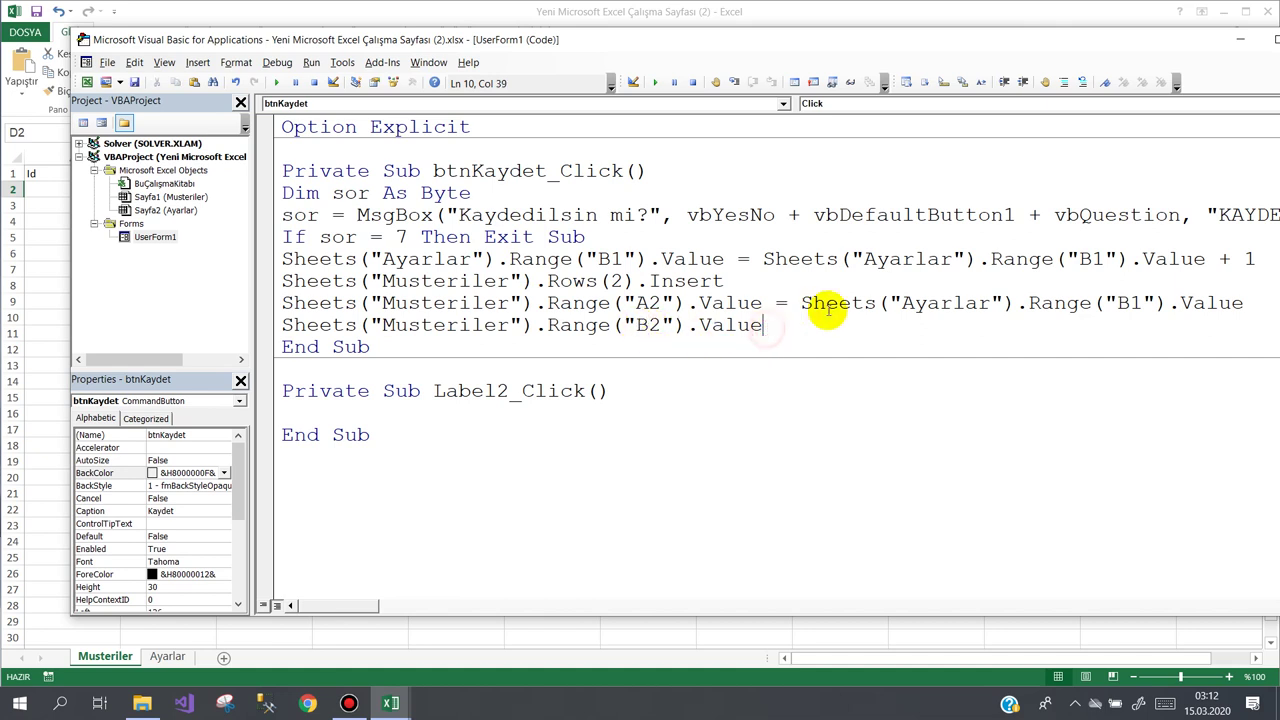
text(=uc)
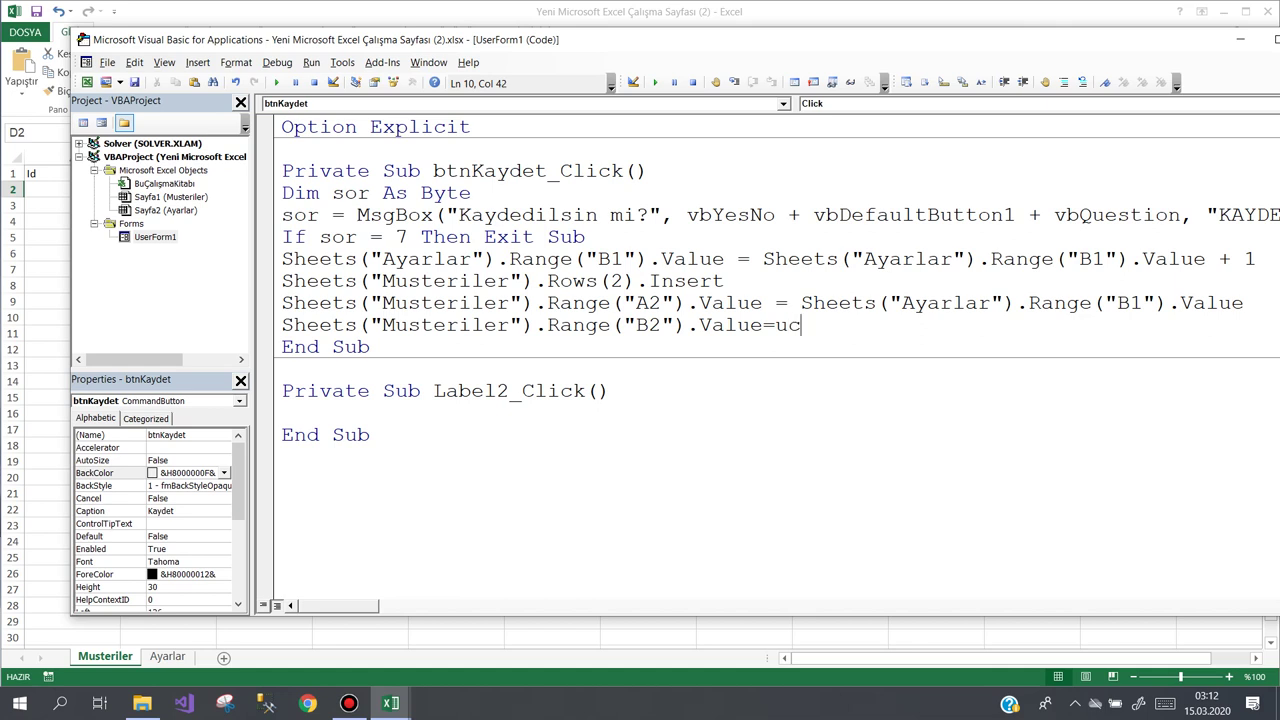
key(ctrl+space)
text(()
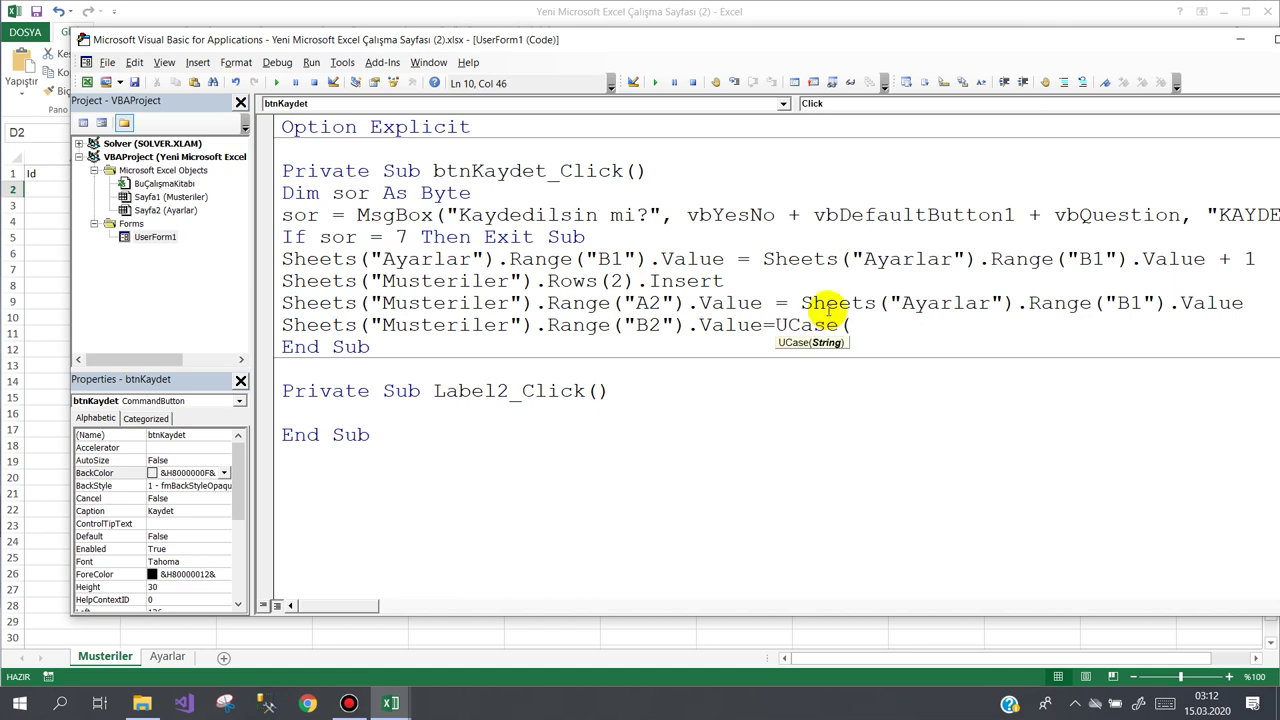
text(txtad.)
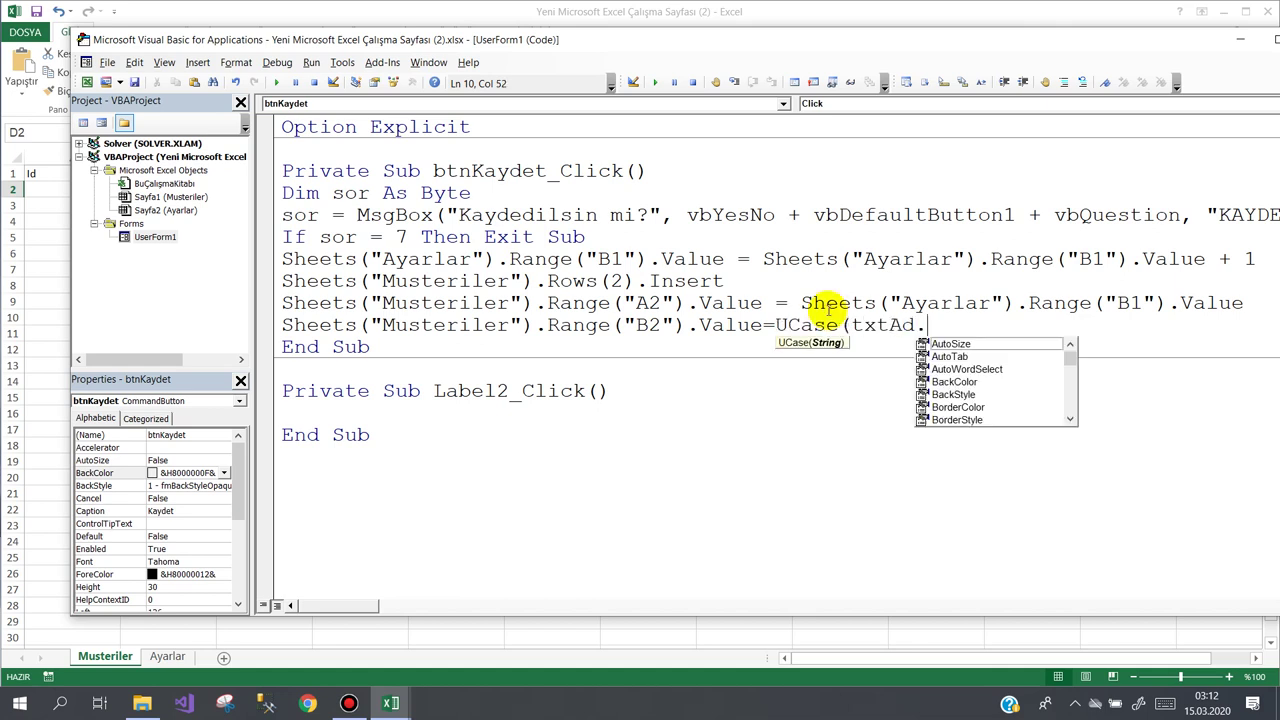
text(va)
key(Return)
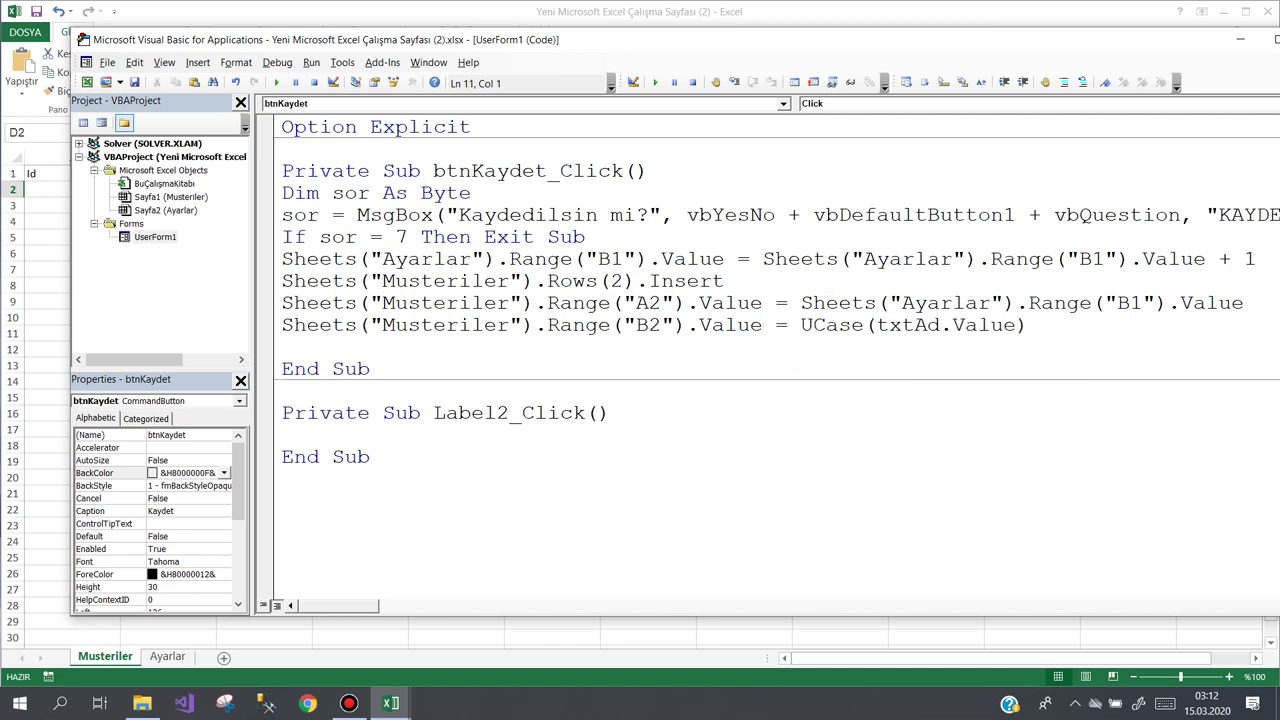
Step: Duplicate the B2 line twice, making the copies C2 = UCase(txtSoyad) and D2 = UCase(txtBorc)
key(shift+Up)
key(ctrl+v)
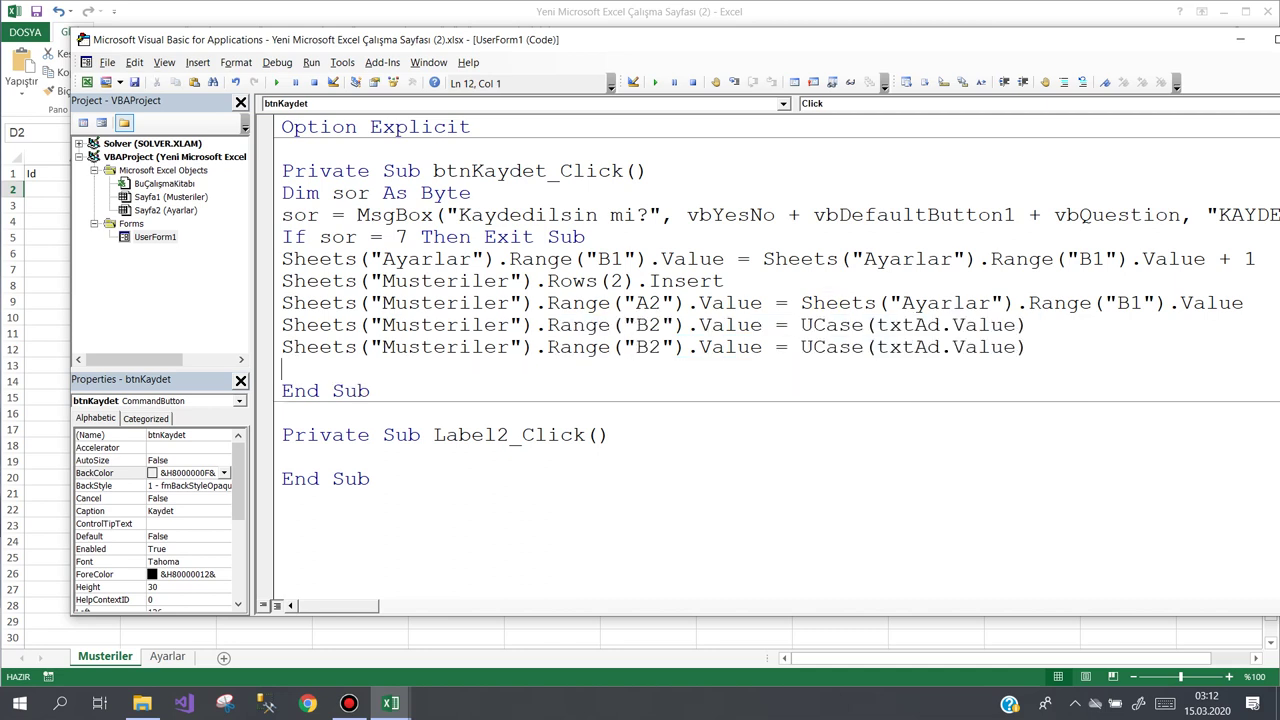
key(ctrl+v)
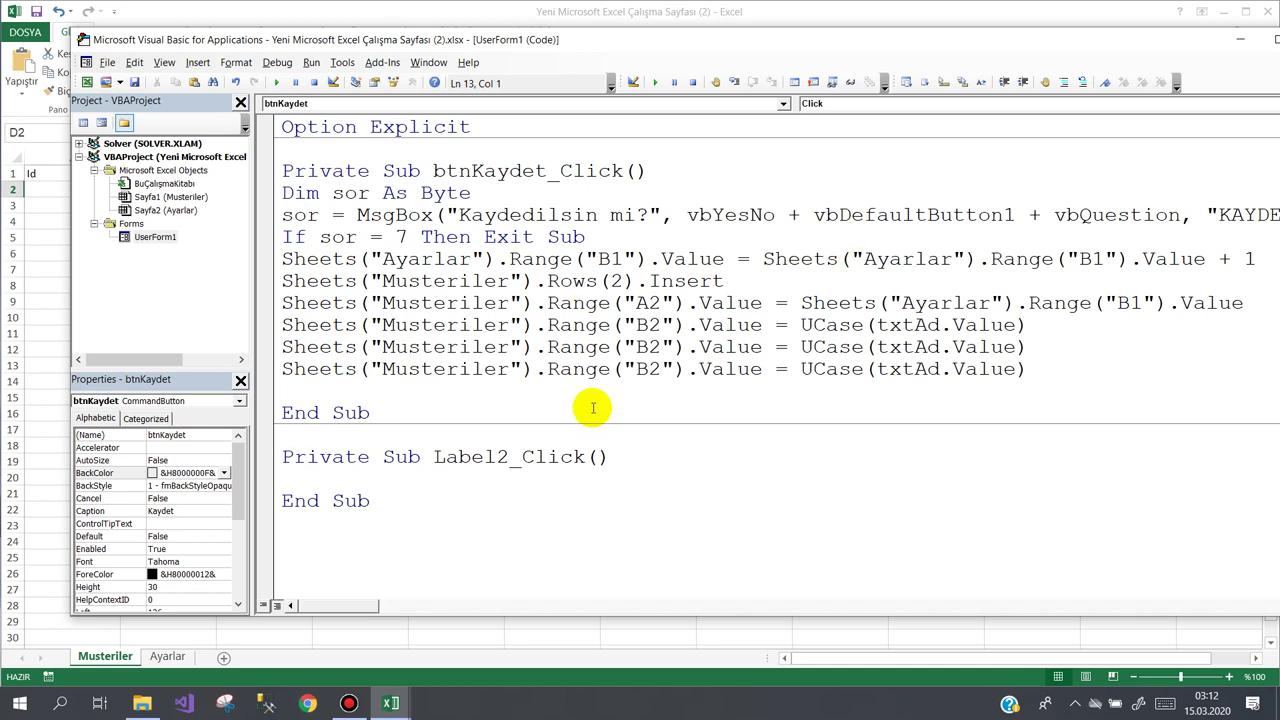
drag(648, 346, 636, 346)
text(C)
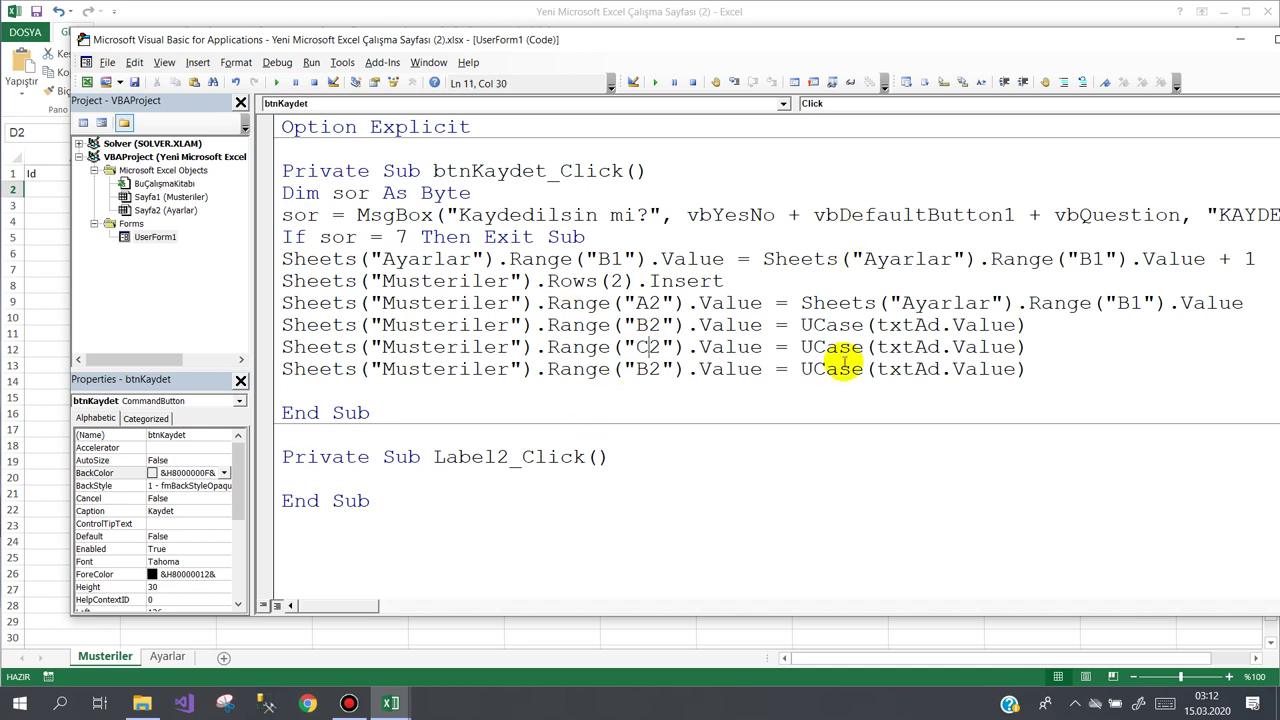
double_click(906, 349)
text(txt)
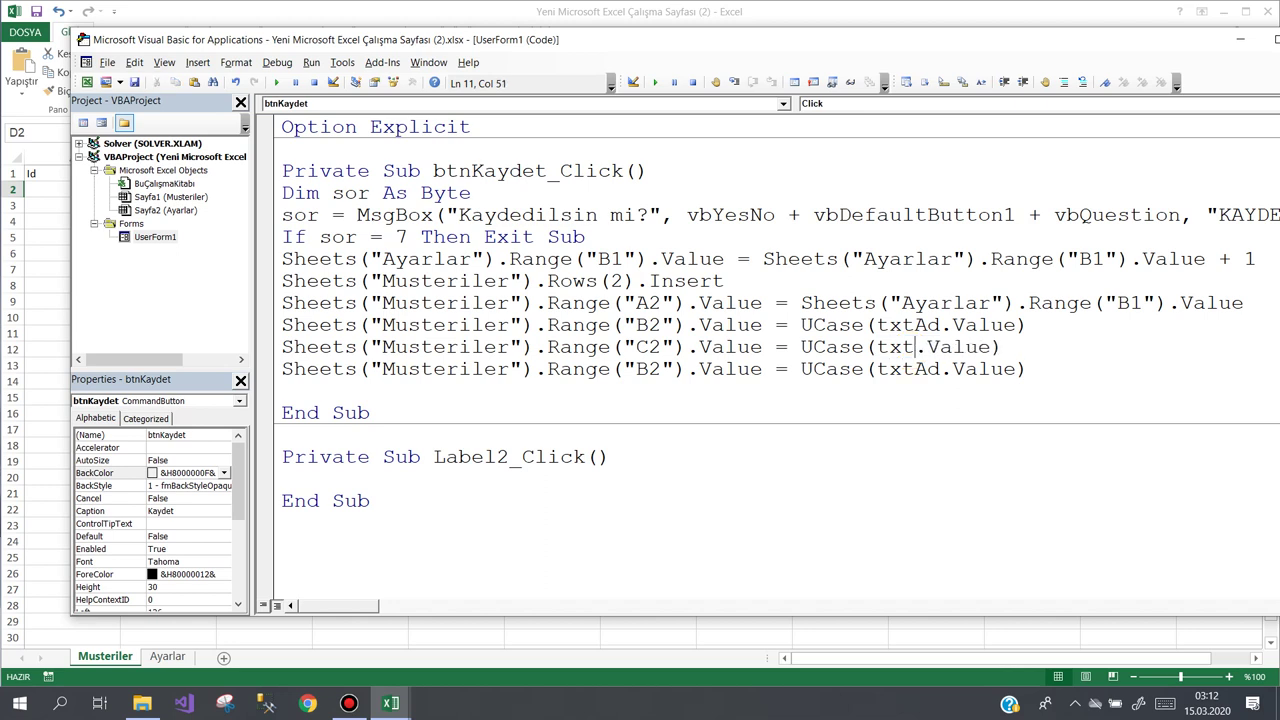
text(Soyad)
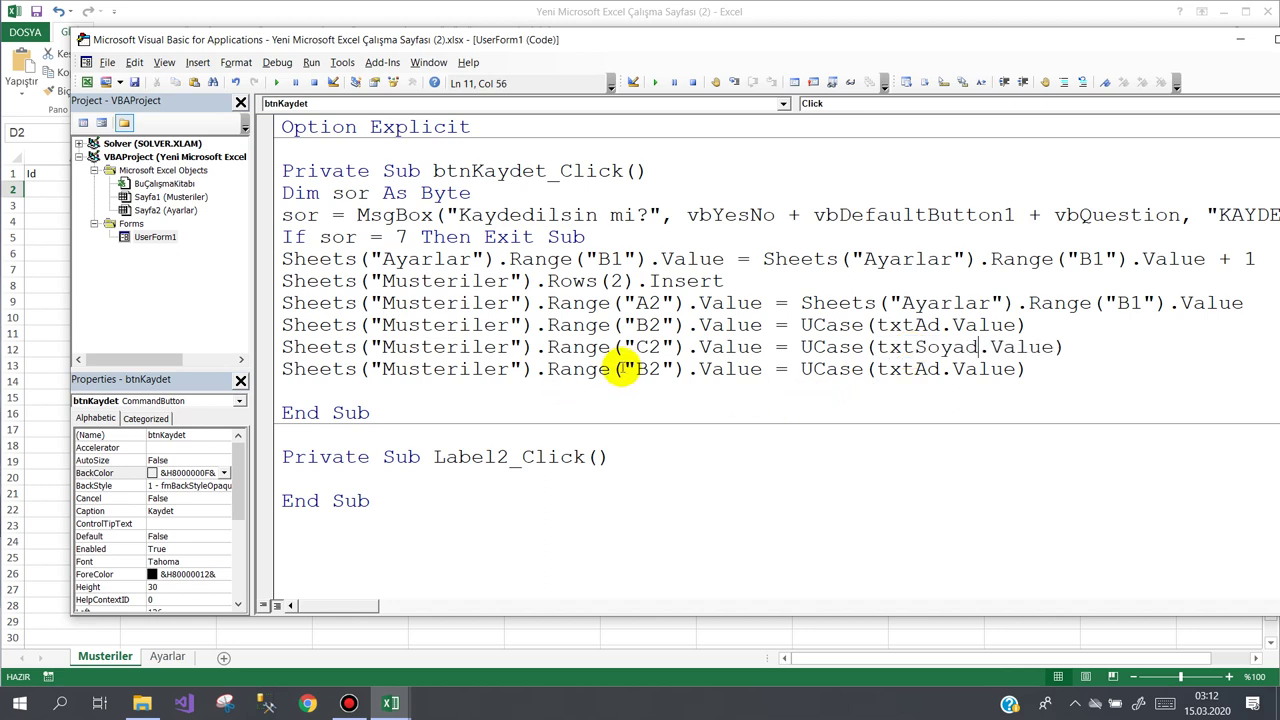
drag(635, 369, 647, 369)
text(D)
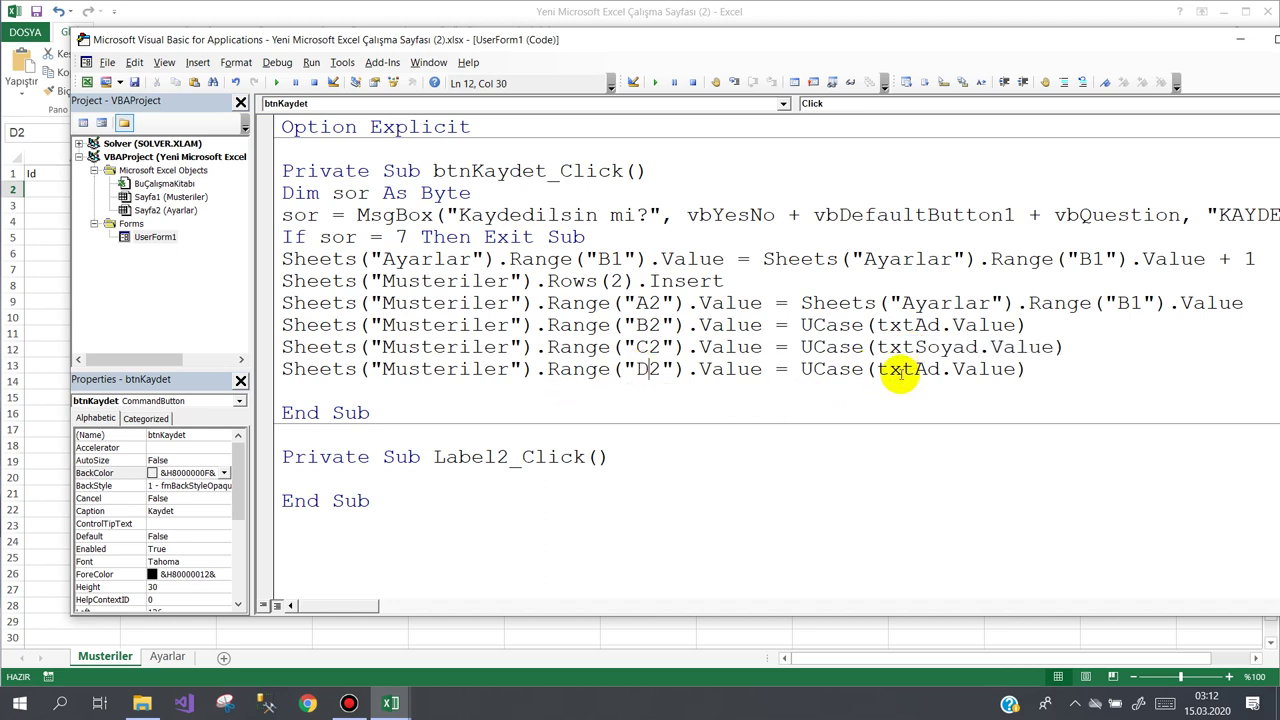
double_click(899, 372)
text(txt)
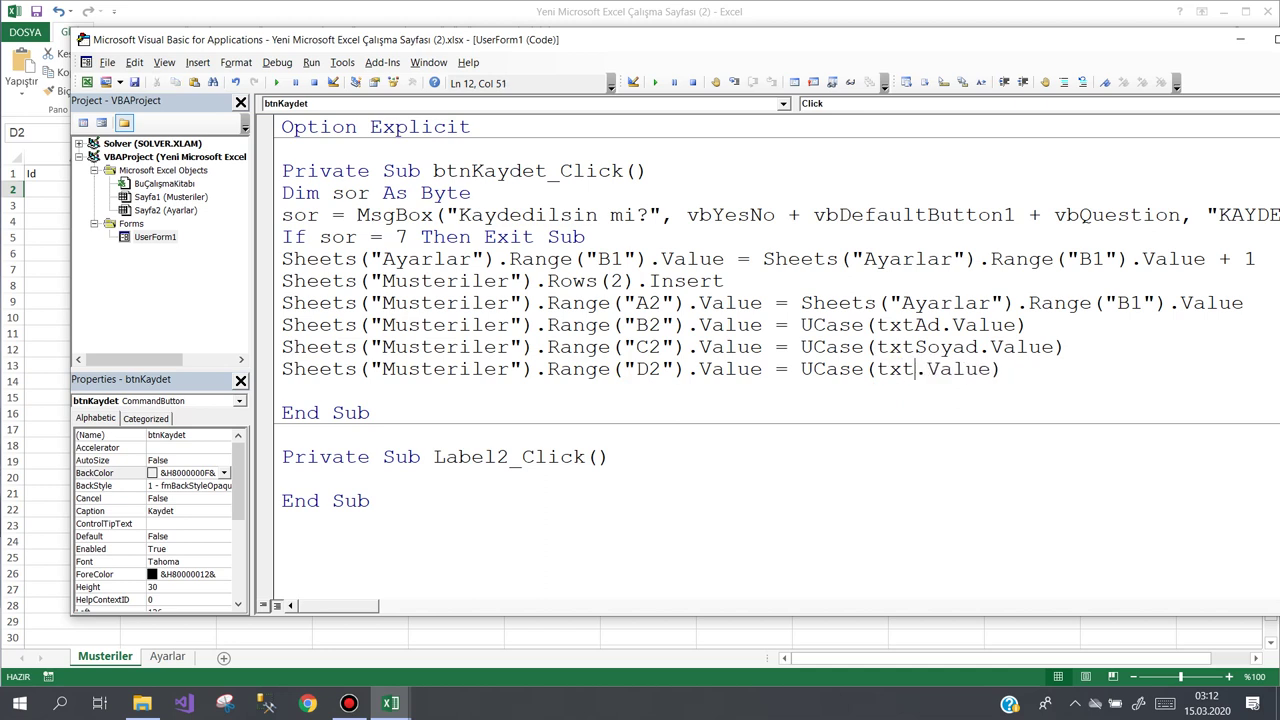
text(Borc)
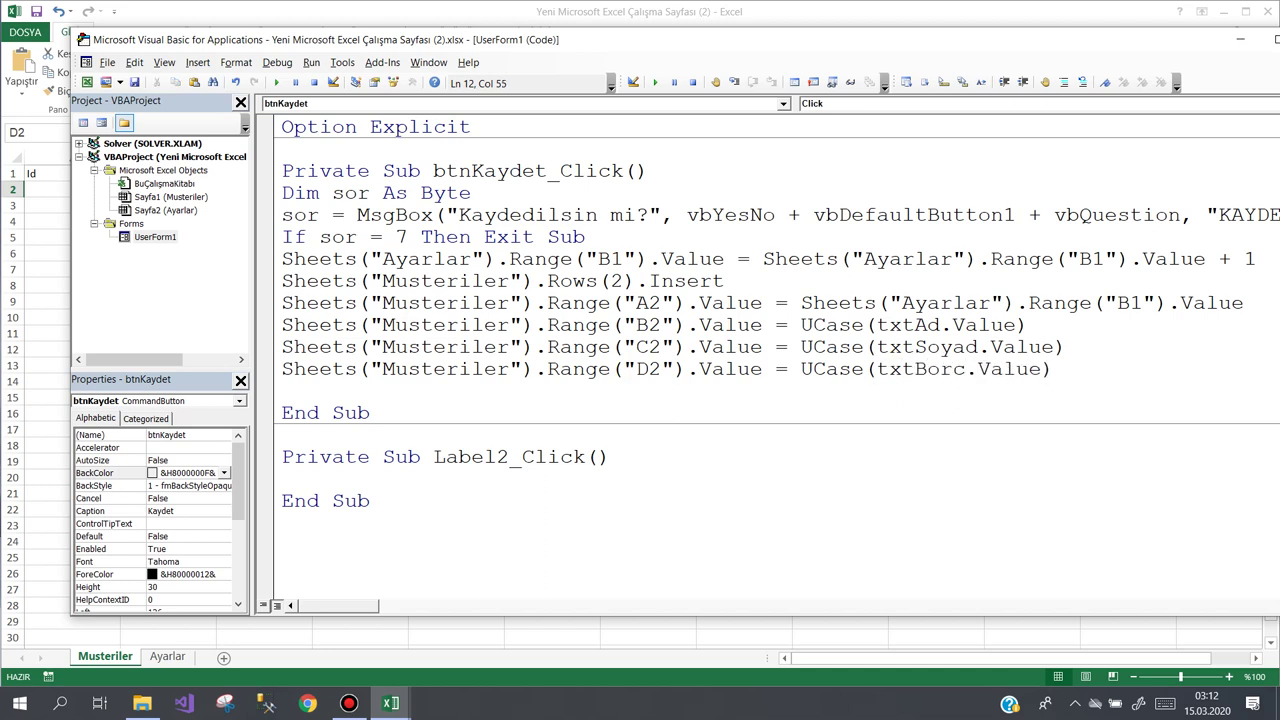
click(1094, 367)
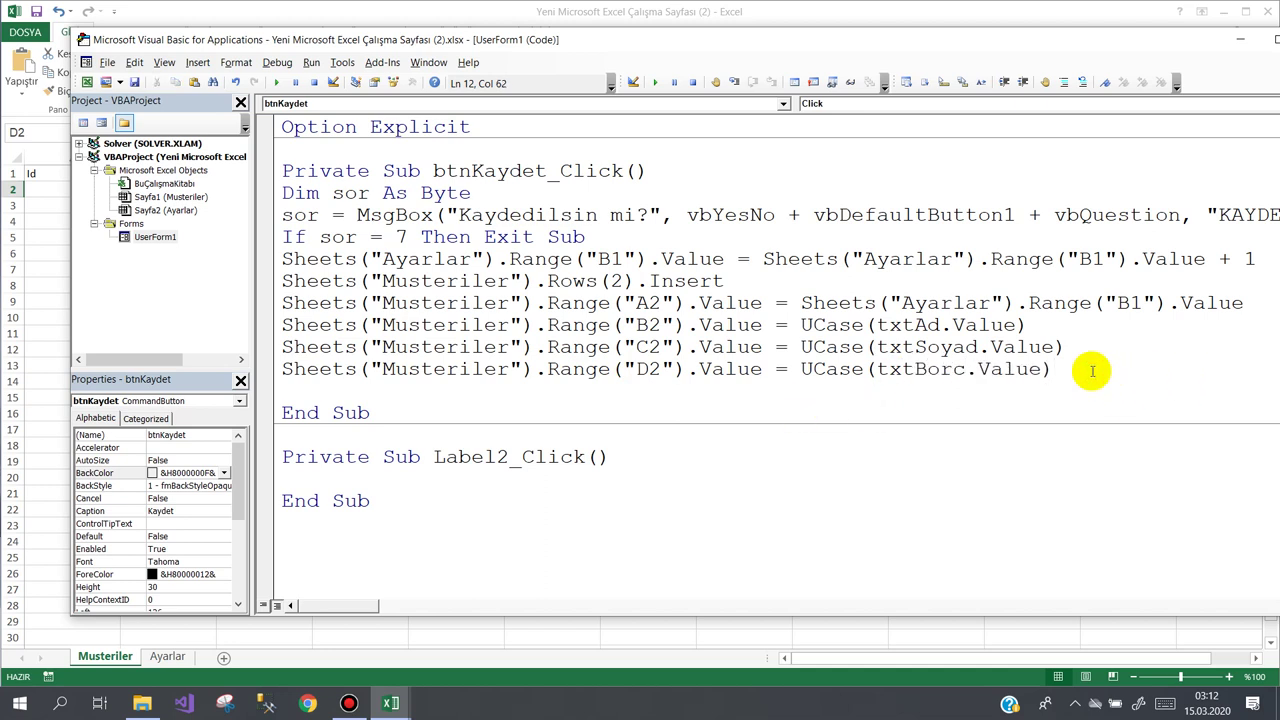
key(Return)
key(Up)
Step: Add a line setting Sheets("Musteriler").Range("D2").Style = "Currency"
key(ctrl+shift+Right)
key(ctrl+shift+Right)
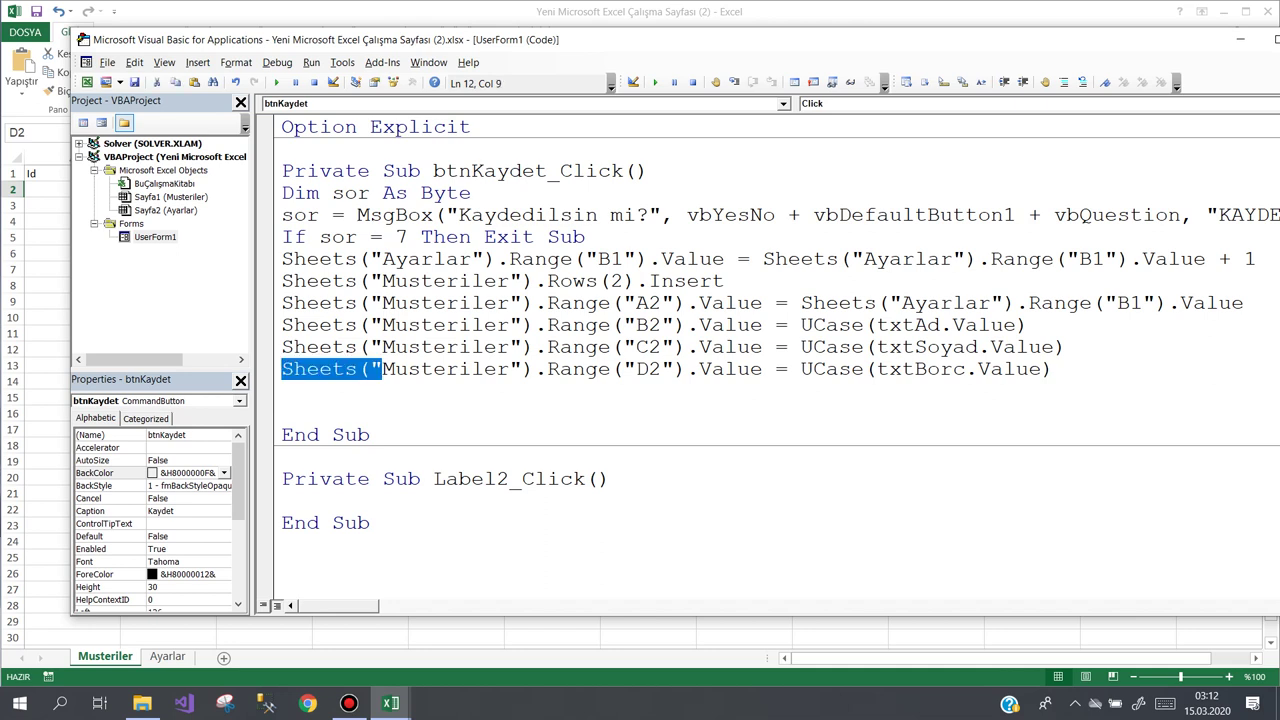
key(ctrl+shift+Right)
key(ctrl+shift+Right)
key(ctrl+shift+Right)
key(ctrl+shift+Right)
key(ctrl+shift+Right)
key(shift+Right)
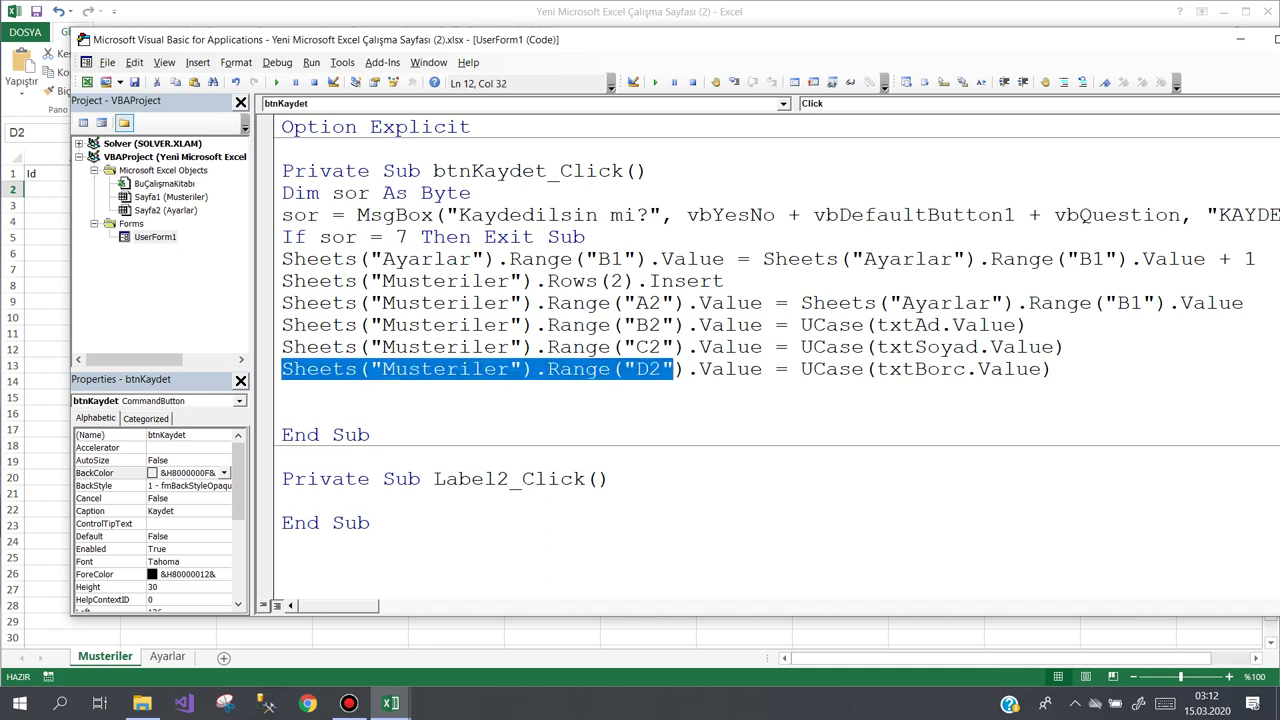
key(shift+Right)
key(ctrl+c)
key(Down)
key(ctrl+v)
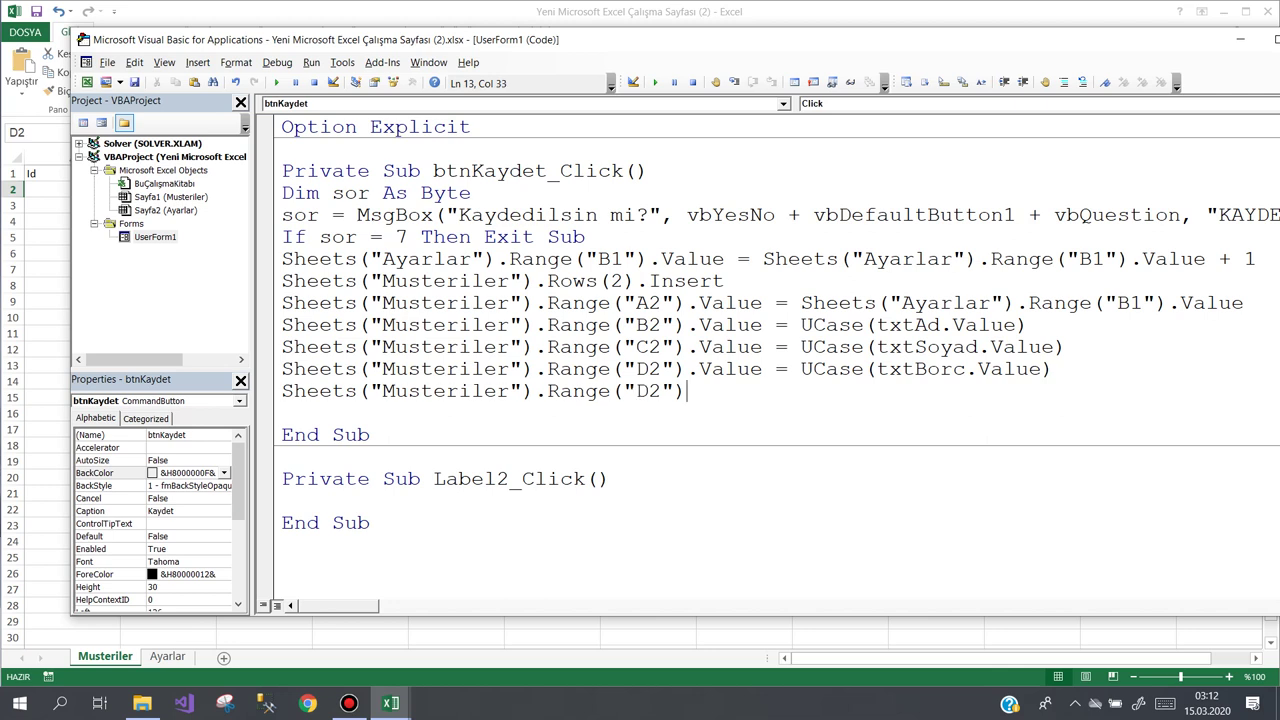
text(.sty)
text(le)
text(="Cu)
text(rren)
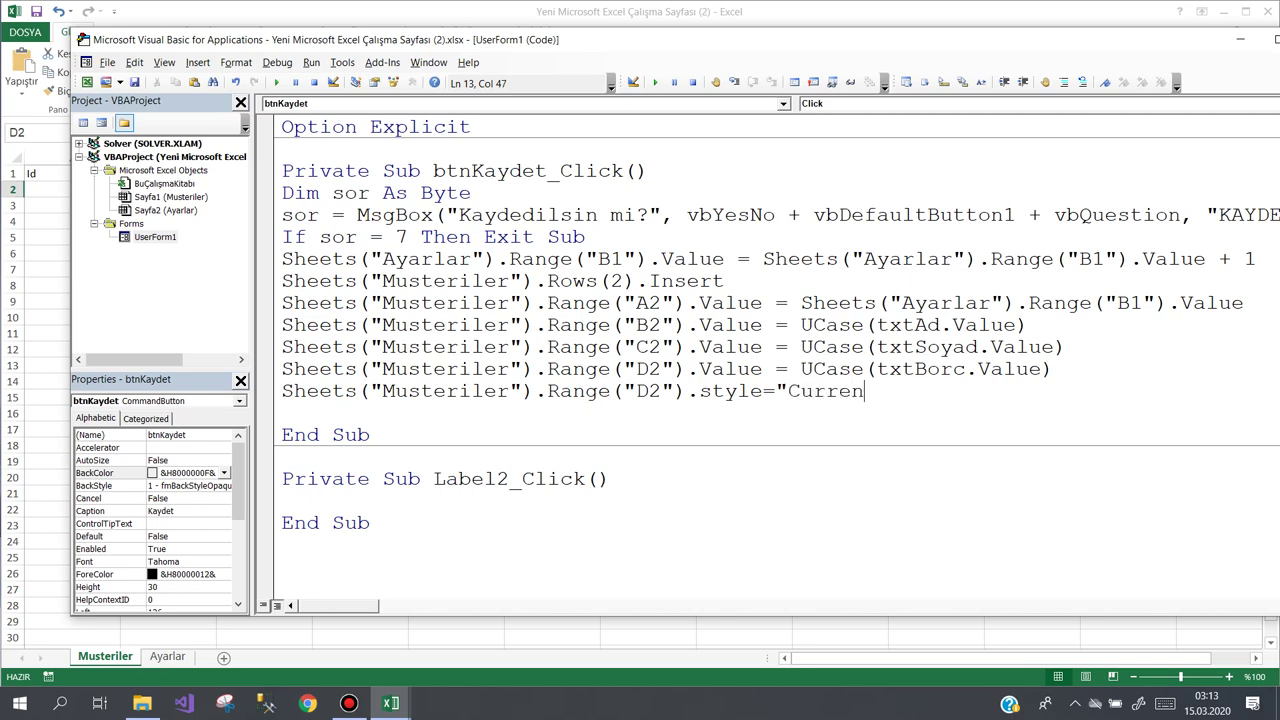
text(cy)
text(")
key(Return)
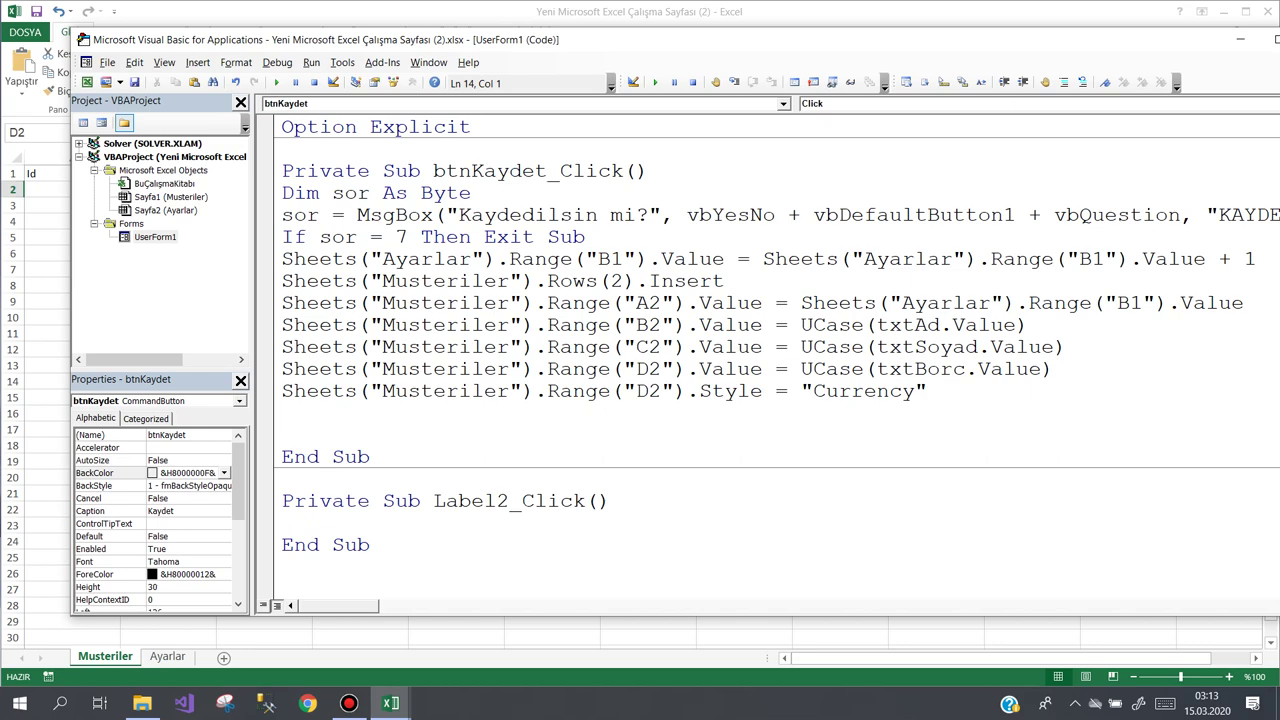
Step: Call Temizle and Listele, show MsgBox "Kaydedildi", and begin a new Temizle procedure below
text(Temizle)
key(Return)
text(Liste)
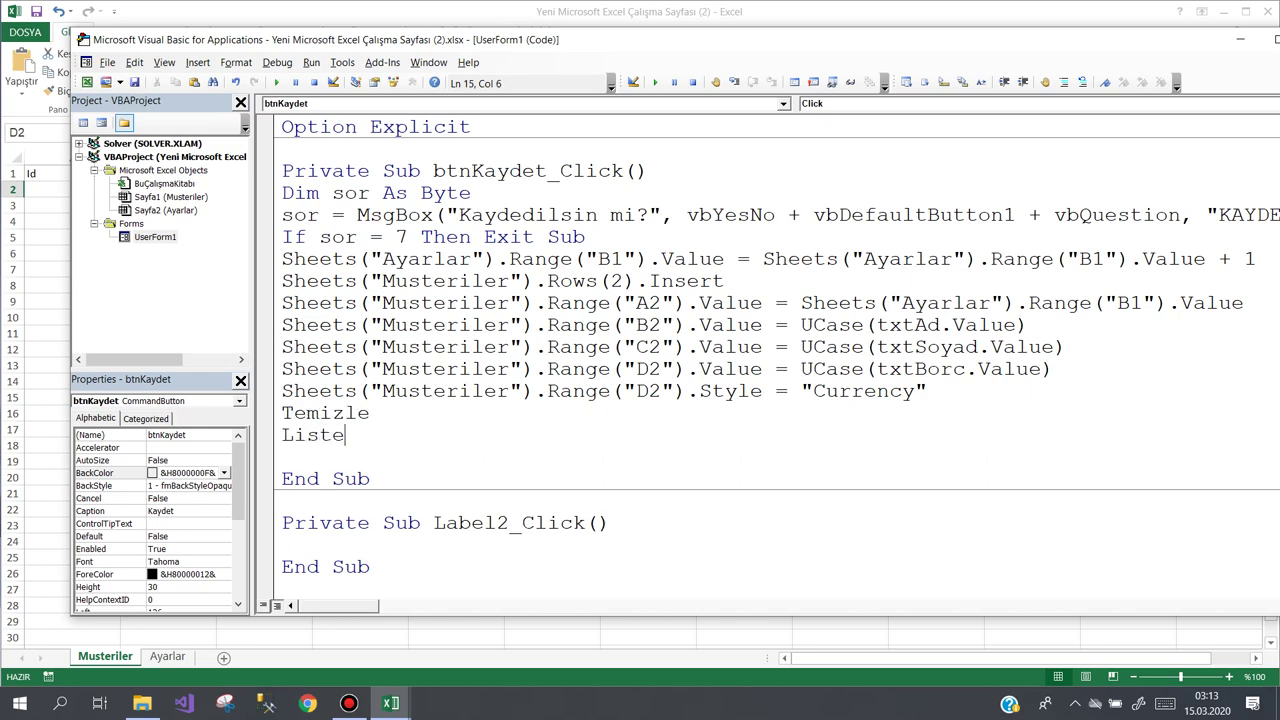
text(le)
key(Return)
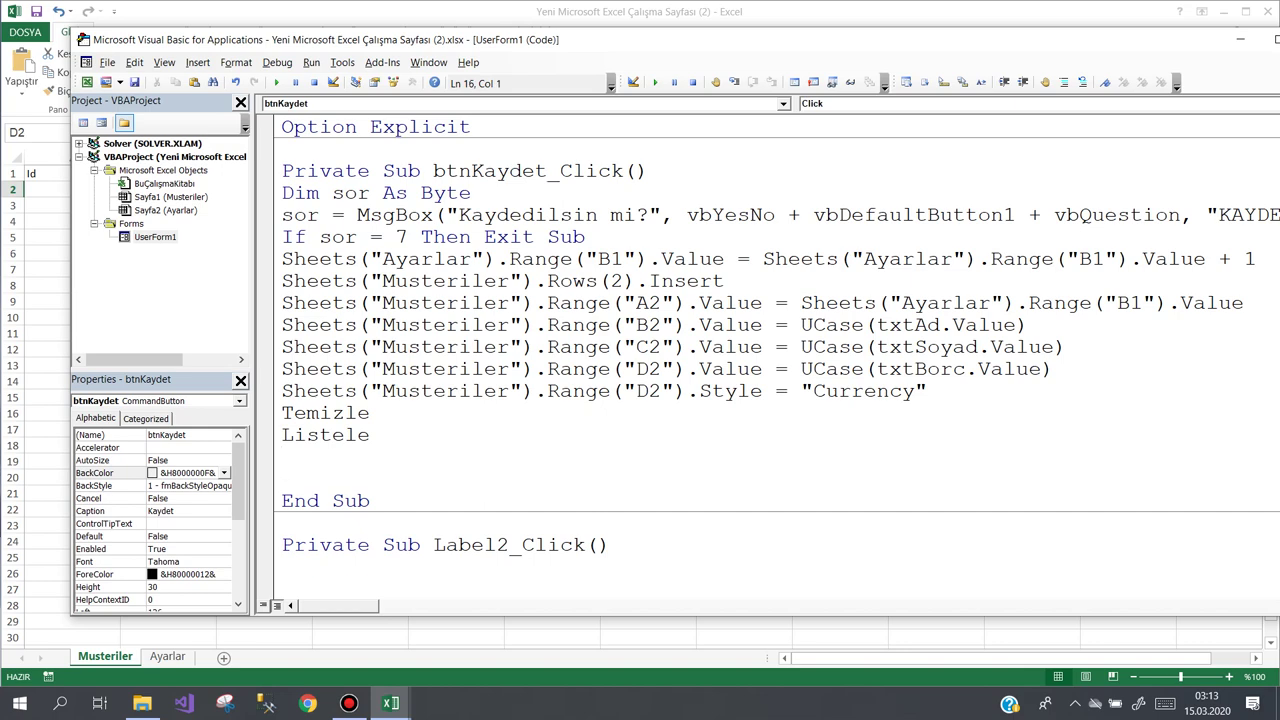
text(msgBox)
text( "Kayde)
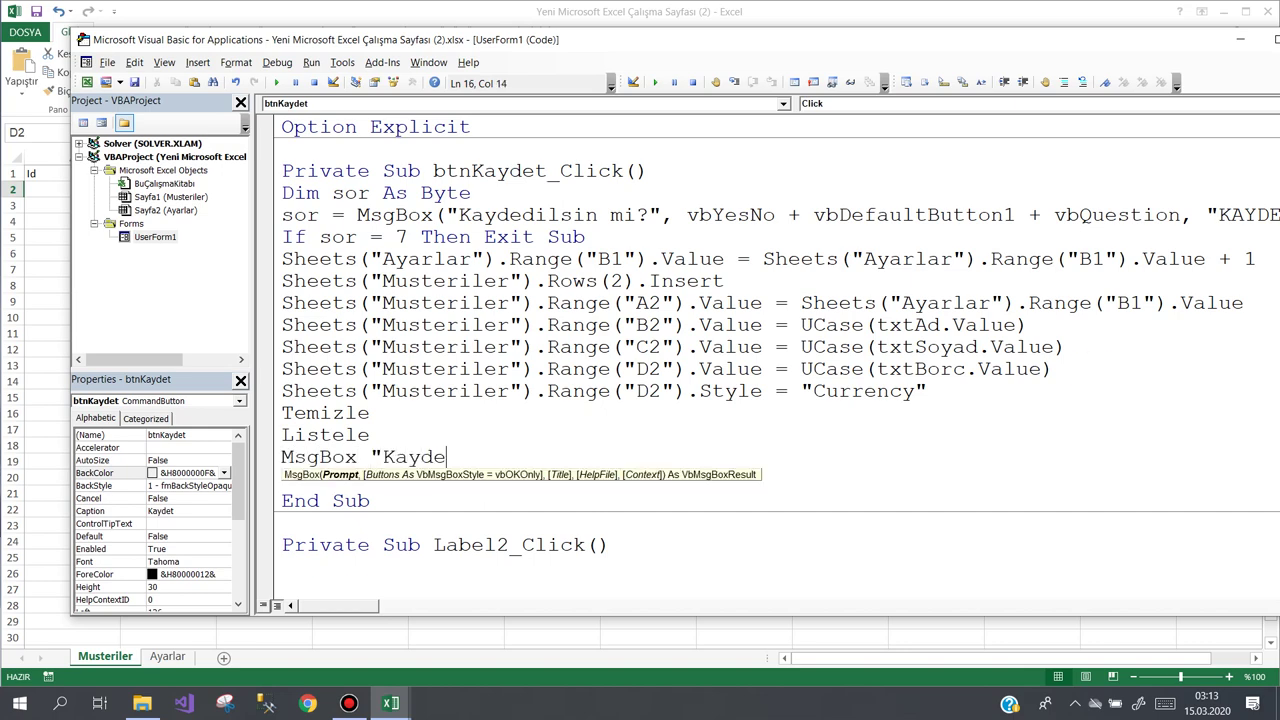
text(dildi)
text(")
key(Down)
key(Up)
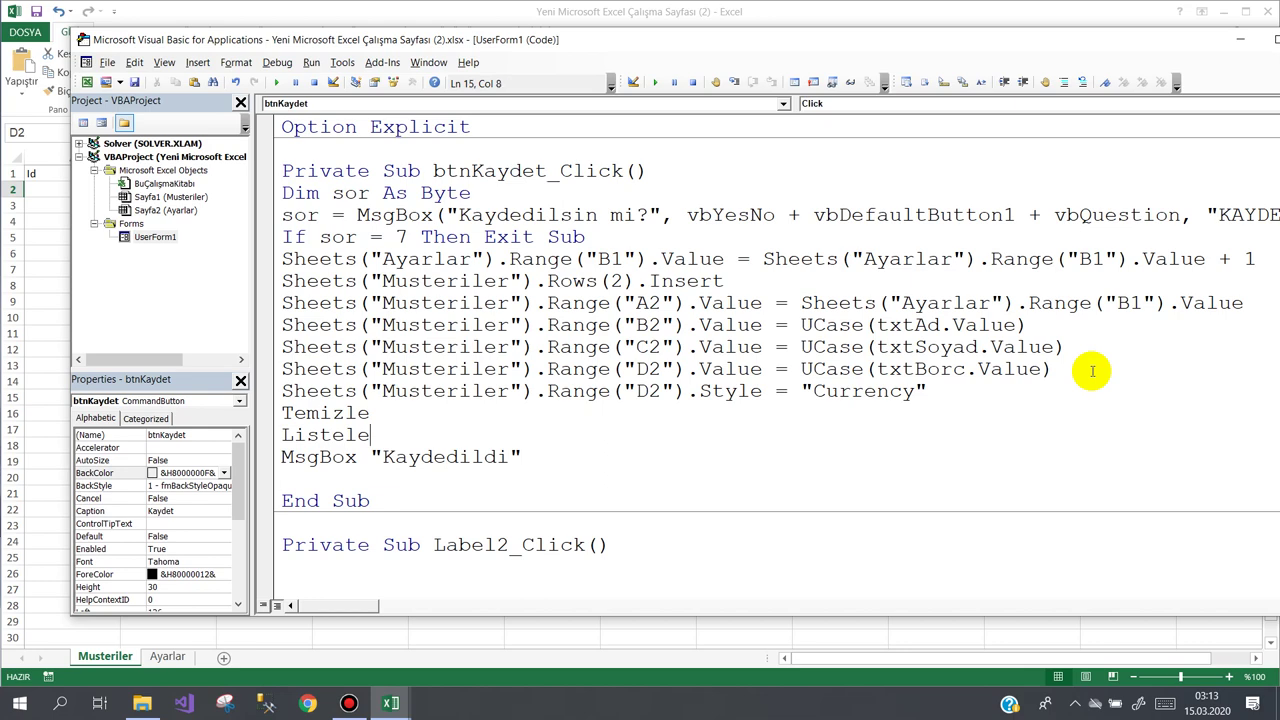
key(Down)
key(Down)
key(Down)
text(Sub )
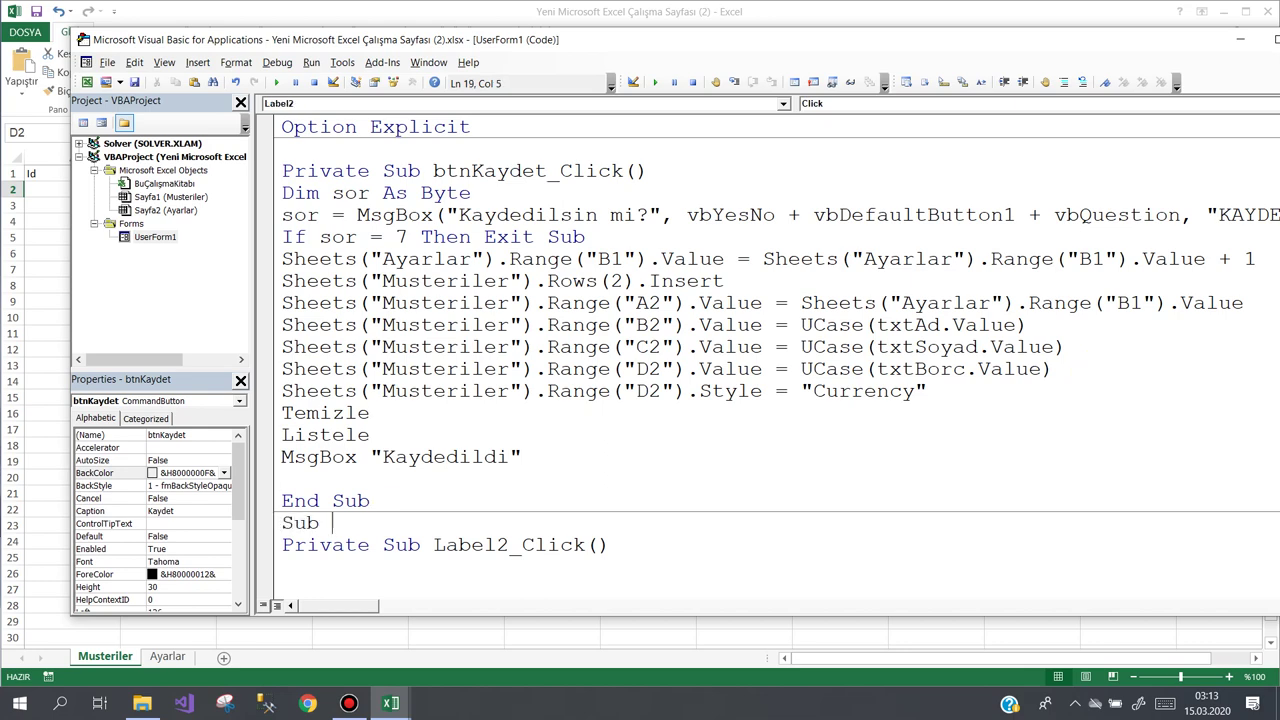
text(Temizlk)
Step: Write Sub Temizle to set txtAd, txtSoyad and txtBorc to "", then focus txtAd
key(BackSpace)
text(e)
key(Return)
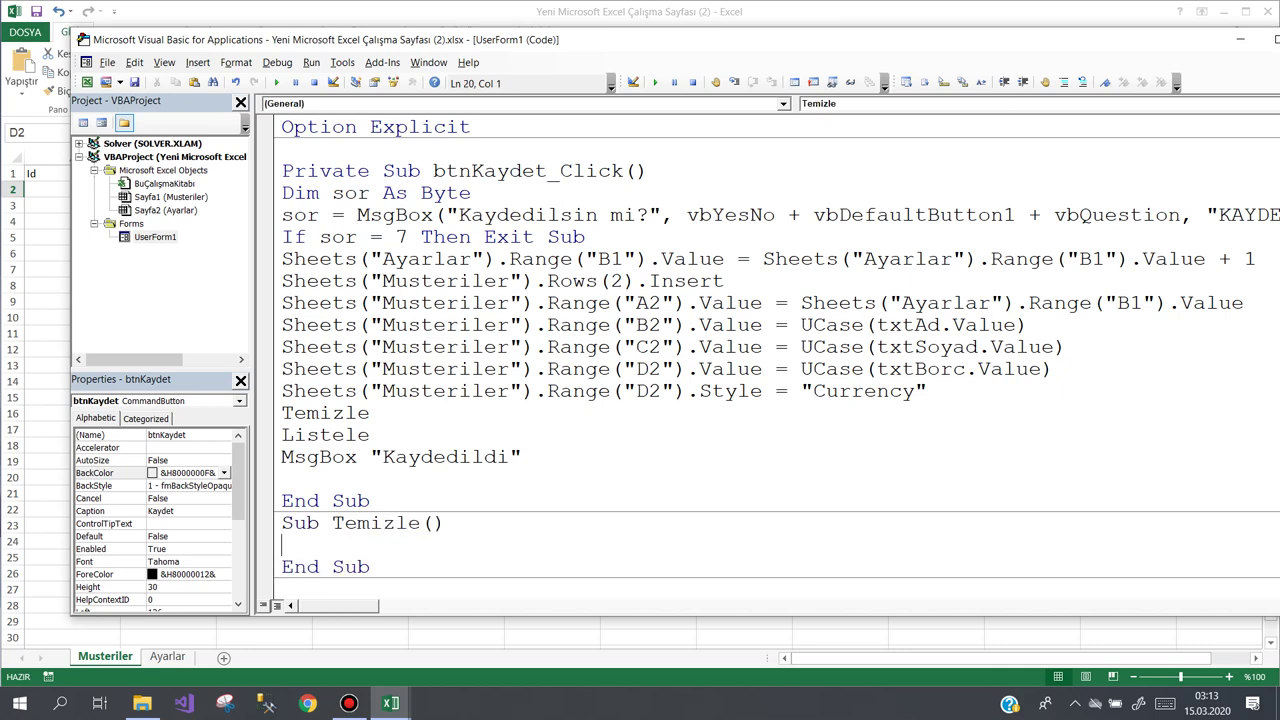
text(txtad)
text(.v)
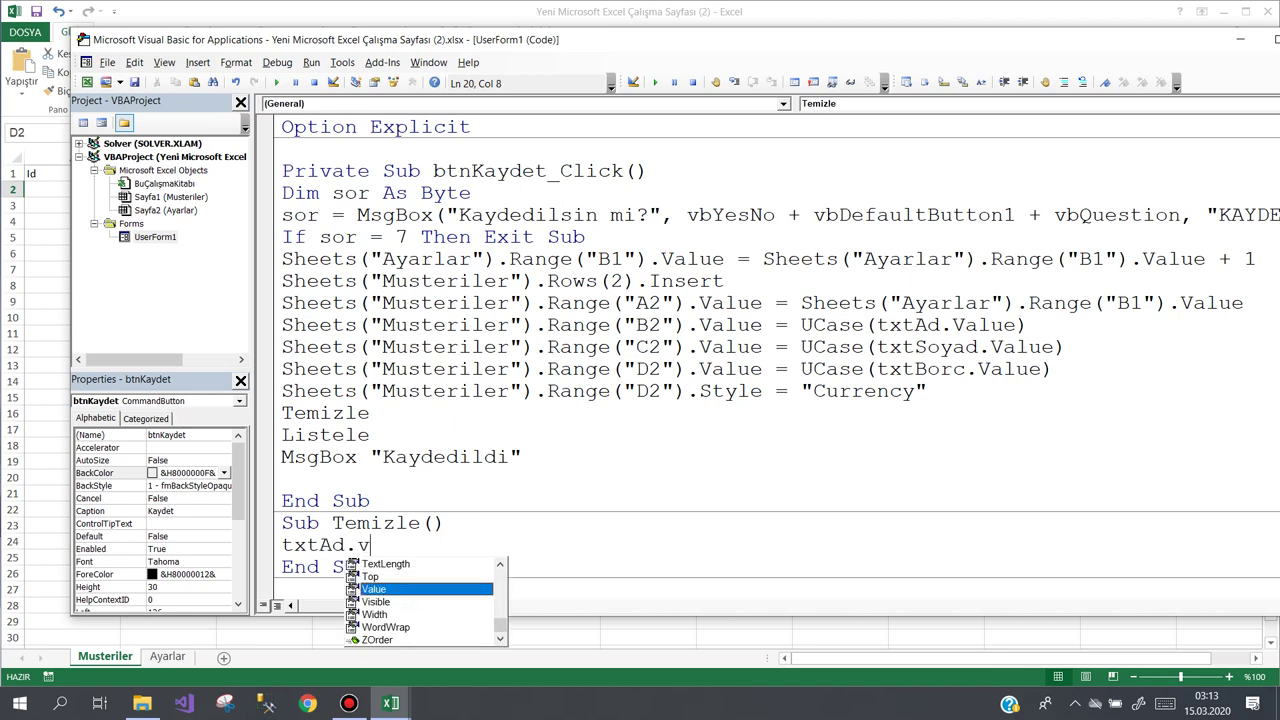
text(="")
key(Return)
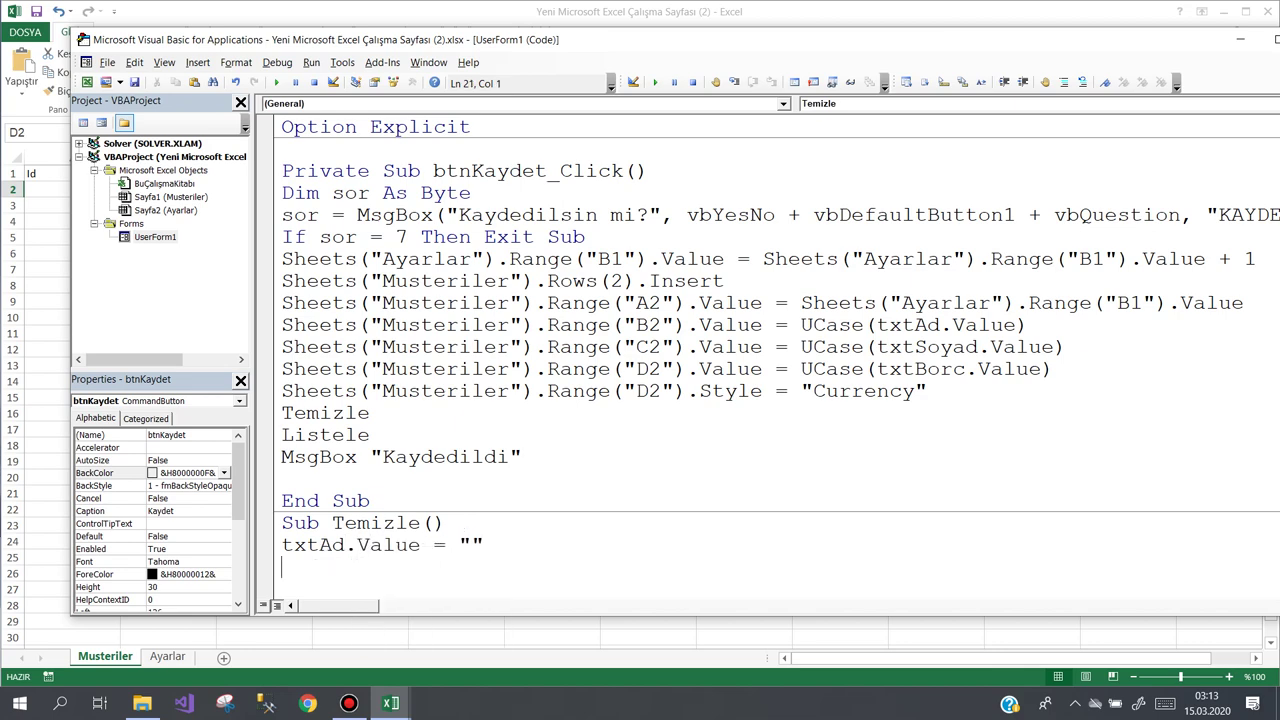
text(txtSoyad)
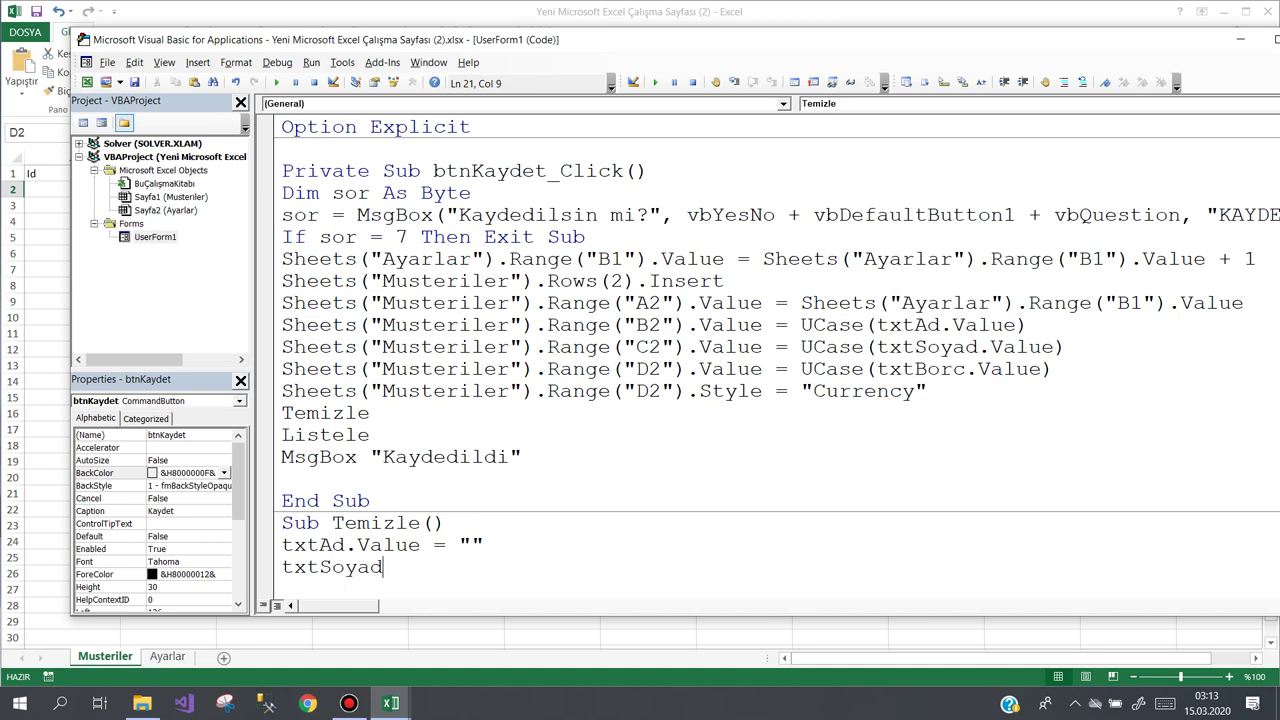
text(.va=)
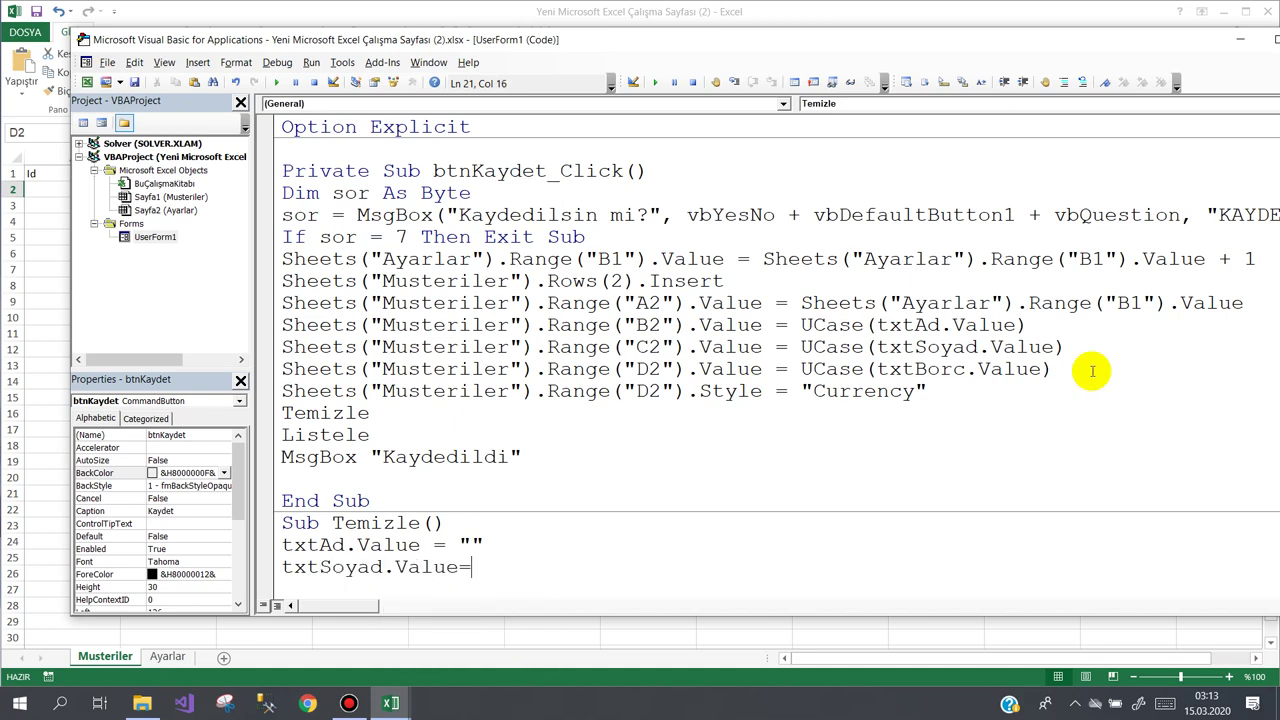
text("")
key(Return)
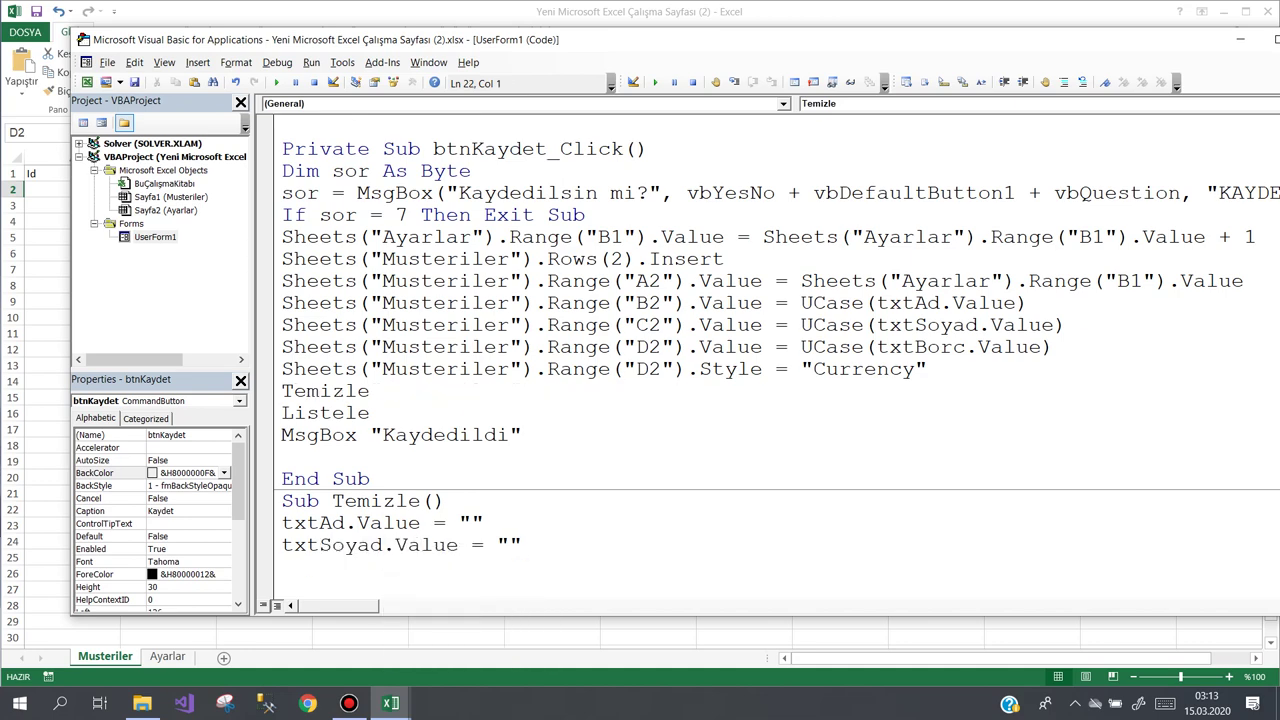
text(txt)
text(B)
text(orc.va)
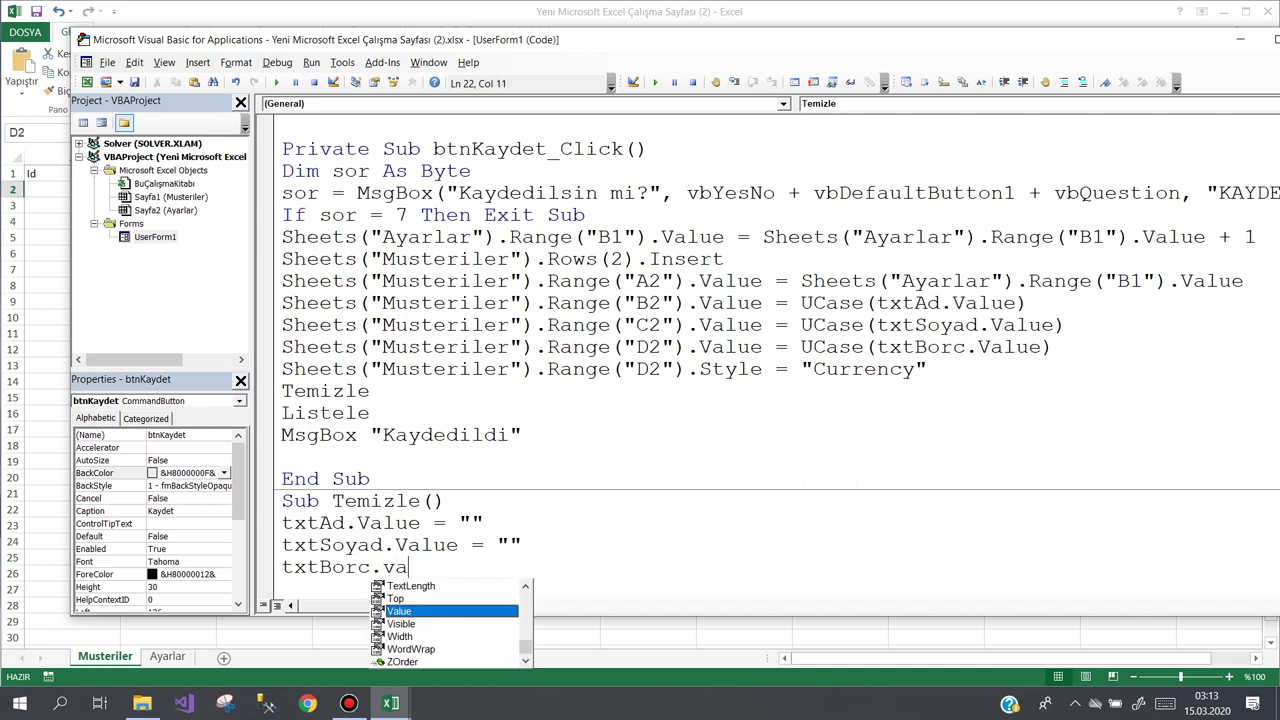
text(="")
key(Return)
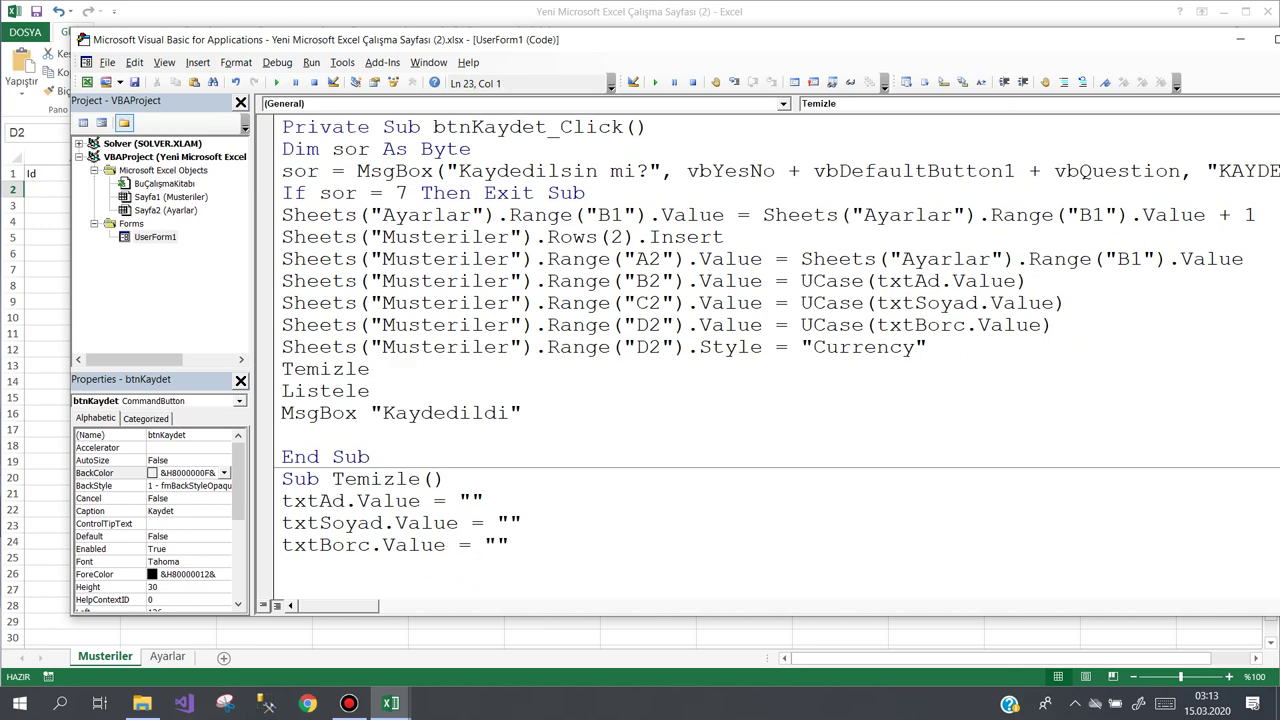
text(txtad.)
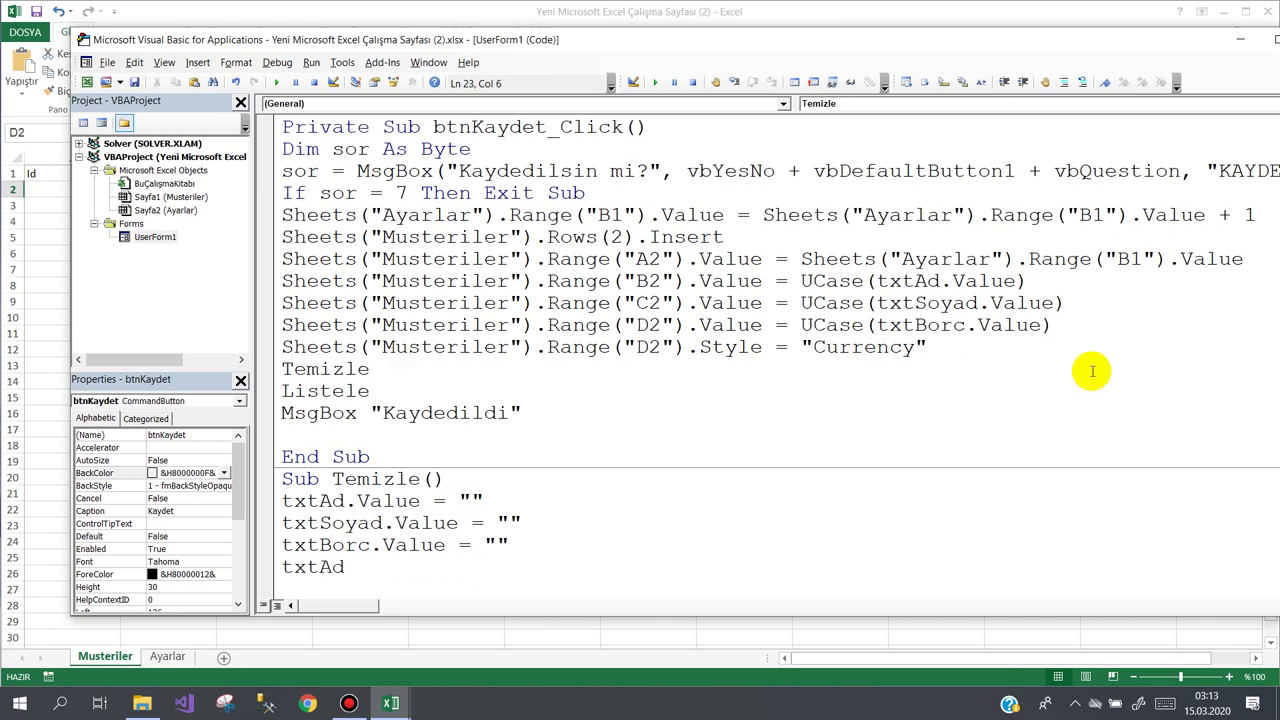
text(setFocus)
key(Return)
text(End Sub)
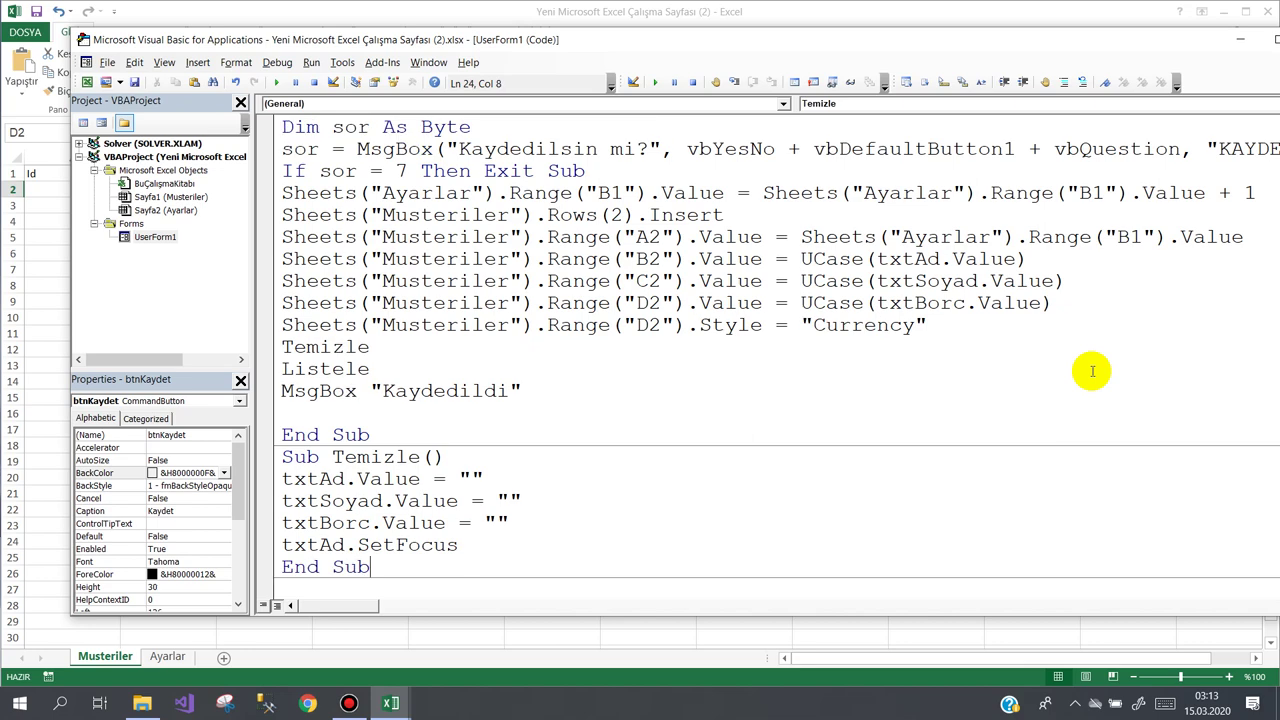
Step: Check the Temizle and Listele calls, then select the empty Label2_Click stub
click(332, 347)
click(333, 369)
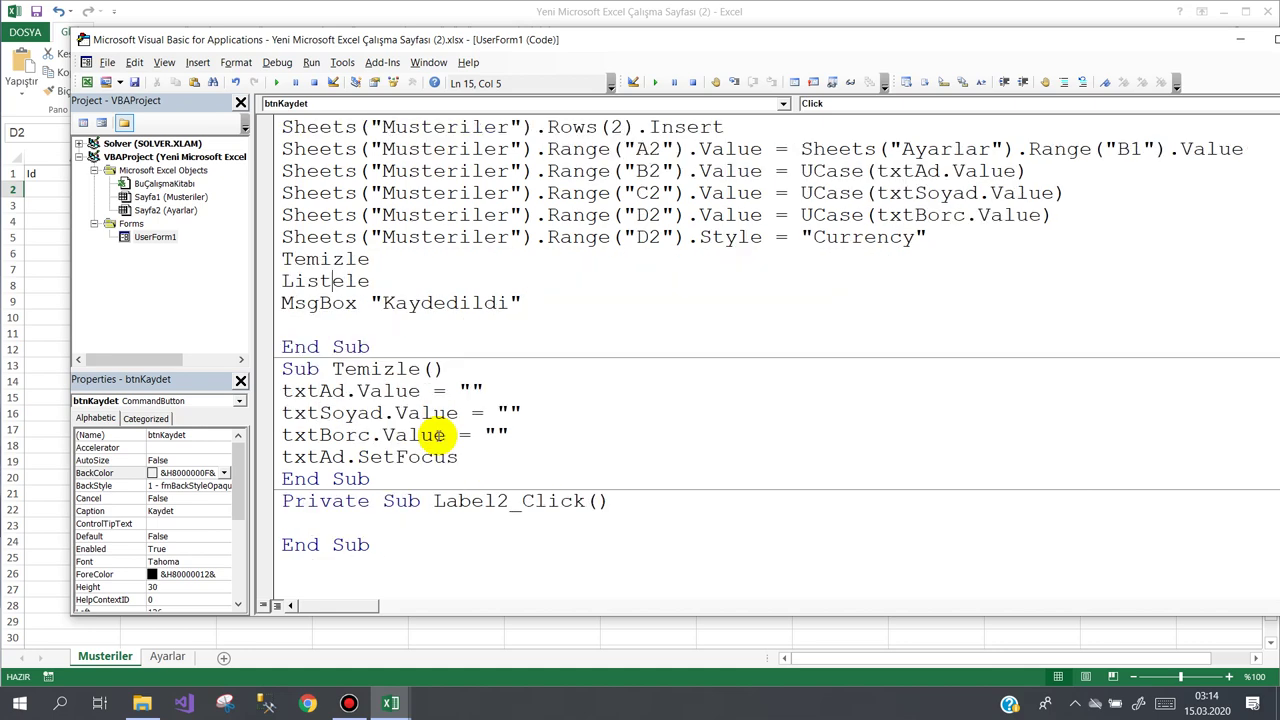
drag(372, 545, 278, 502)
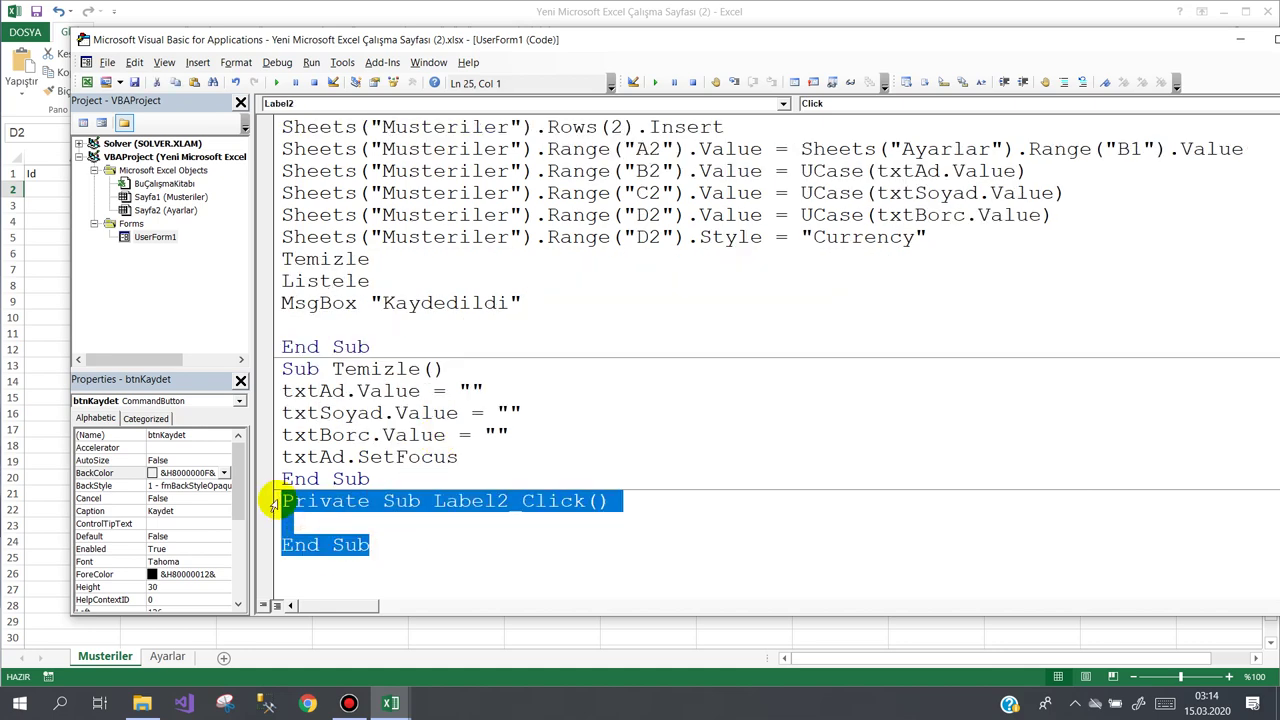
Step: Delete the empty Label2_Click stub and declare Sub listele in its place
key(Delete)
text(su)
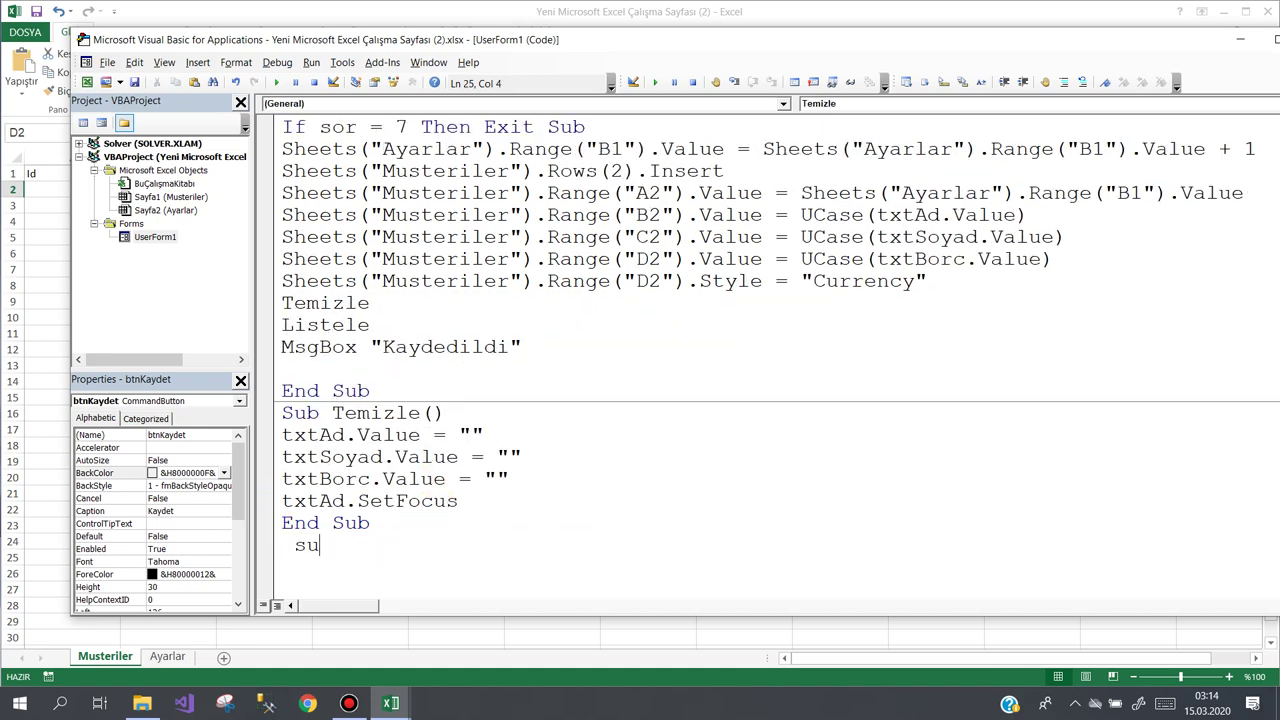
text(b l)
key(ctrl+space)
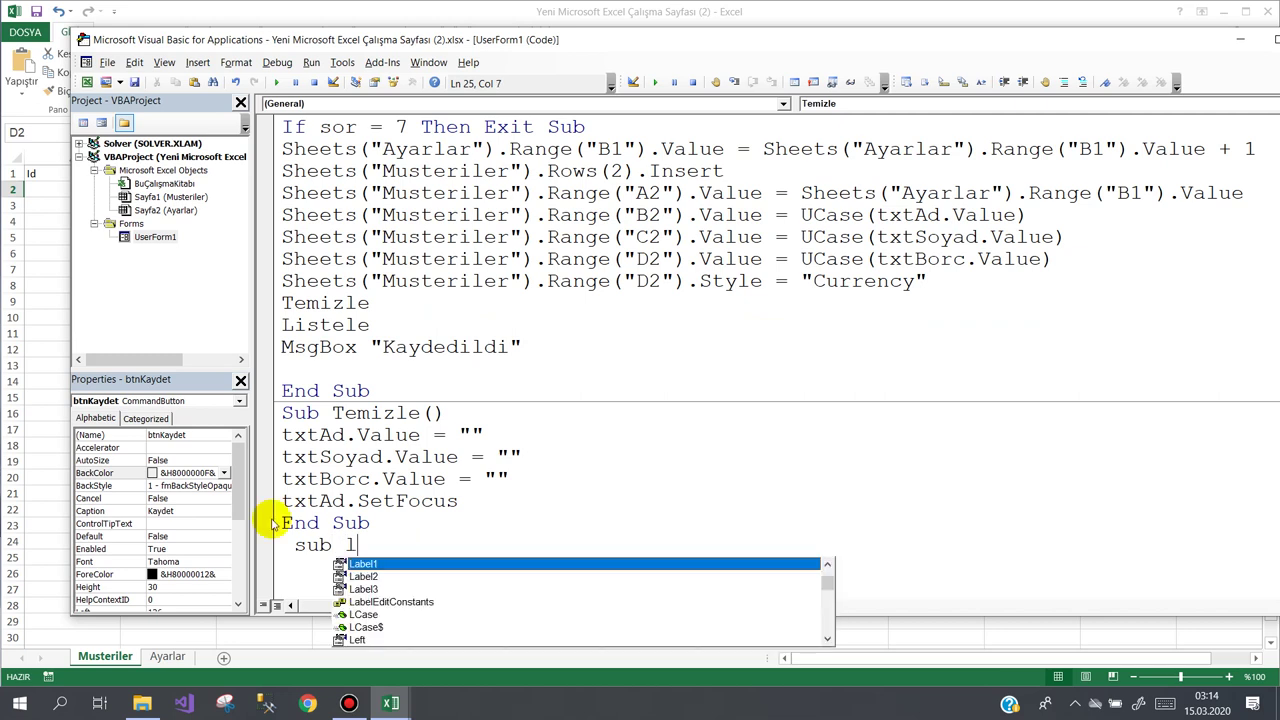
text(is)
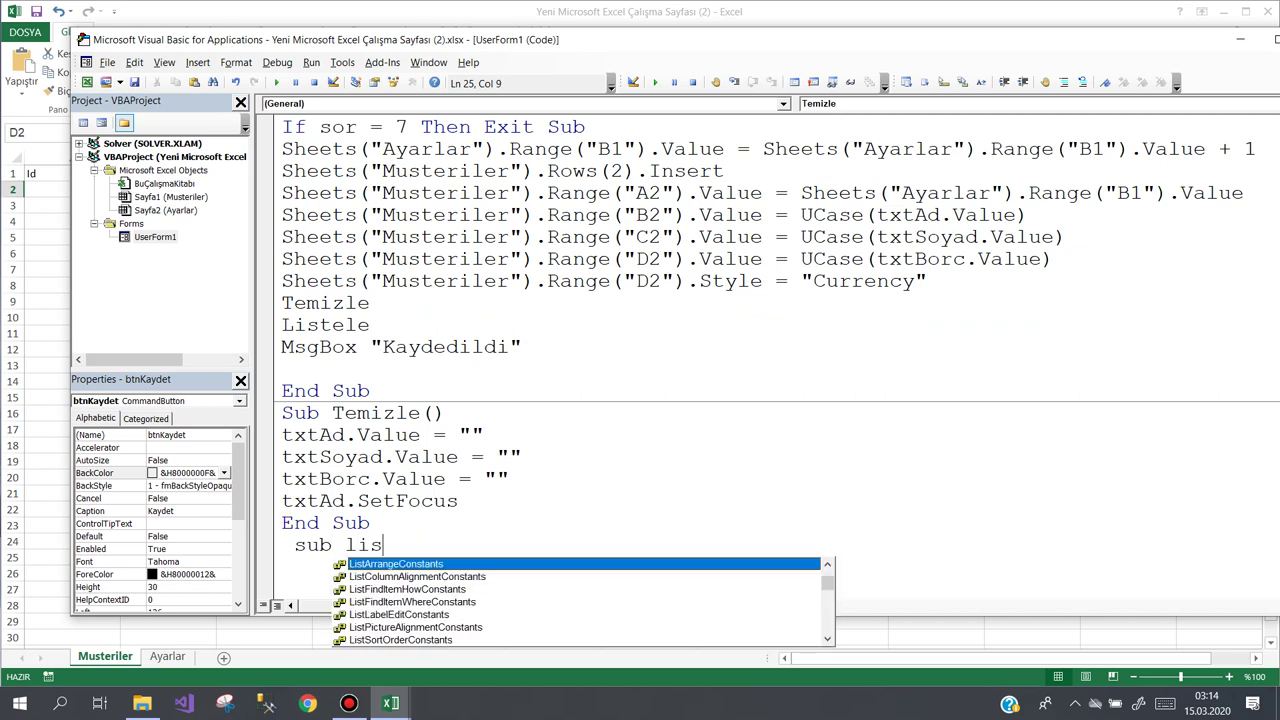
text(tele)
key(Return)
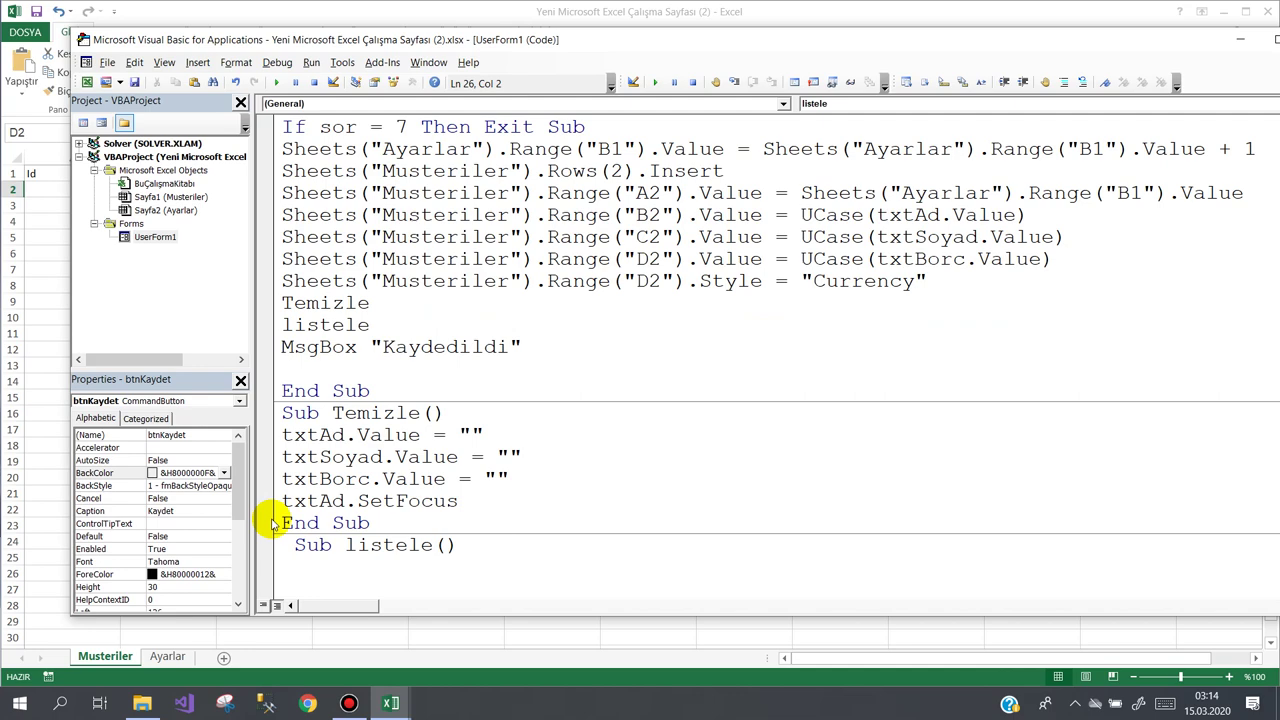
Step: Set the (Name) property of UserForm1's ListView1 to lstMusteriler, then go back to the form's code
double_click(140, 237)
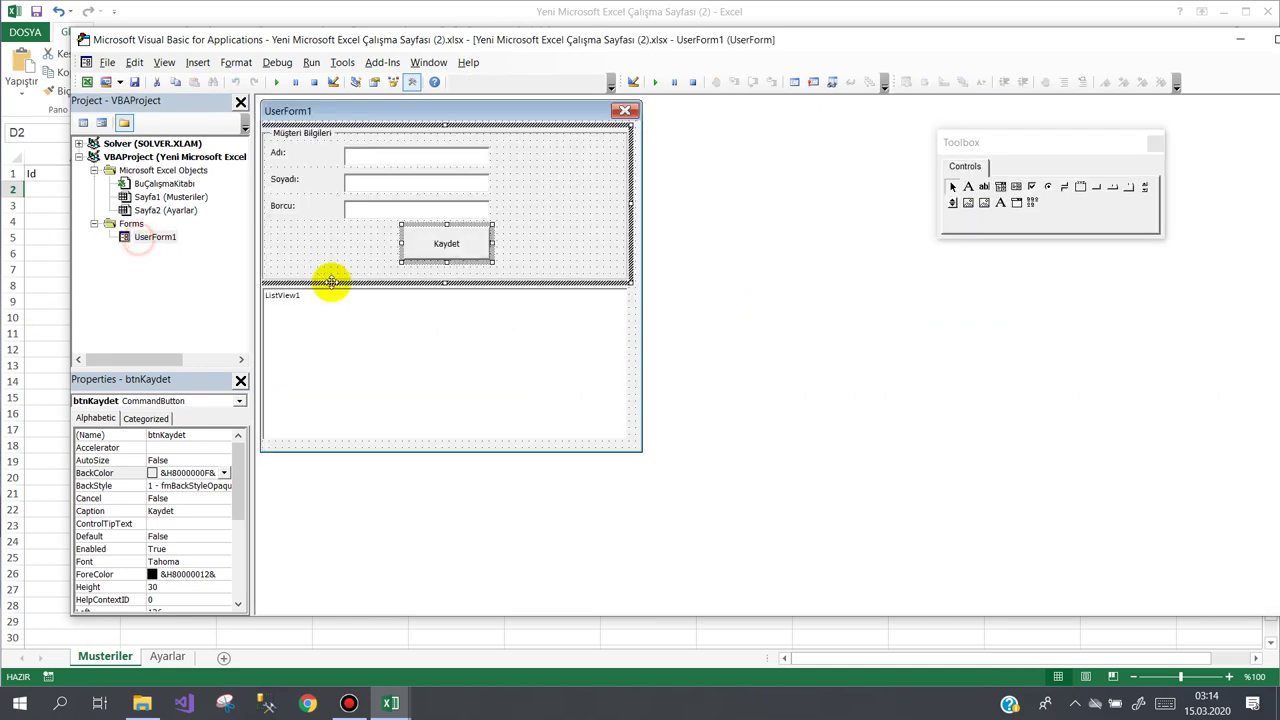
click(340, 316)
click(135, 460)
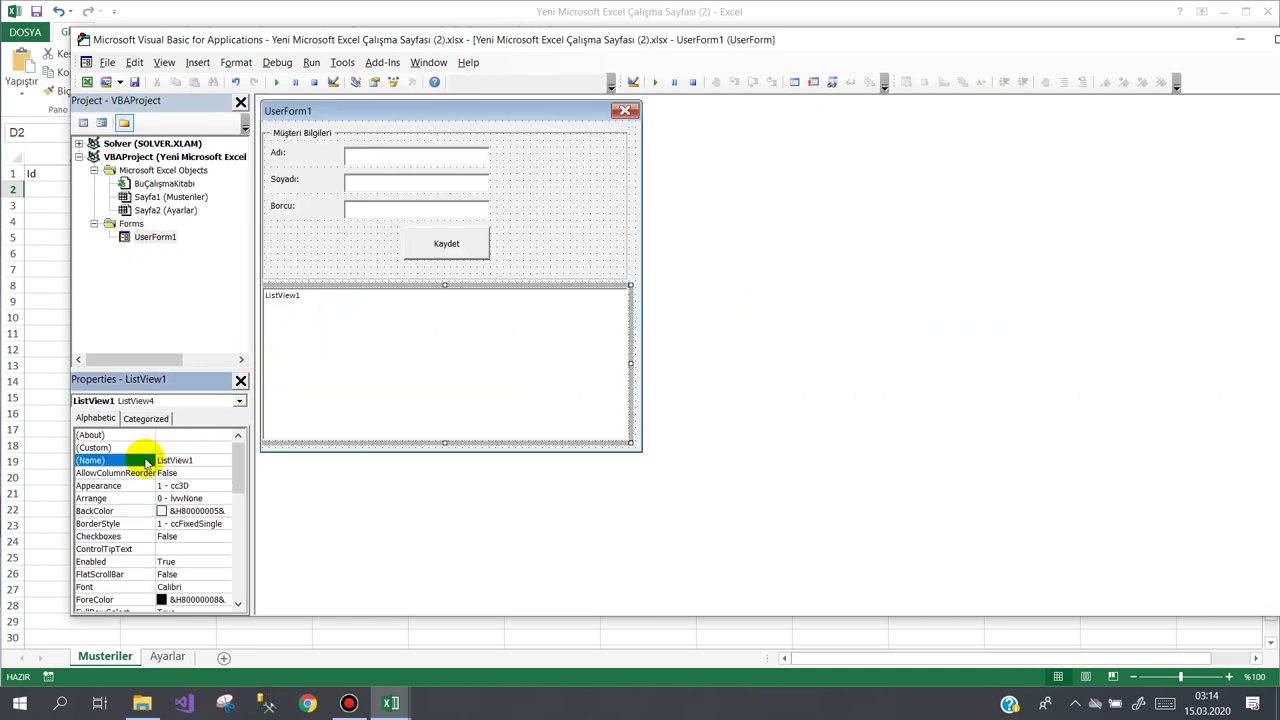
text(lstMus)
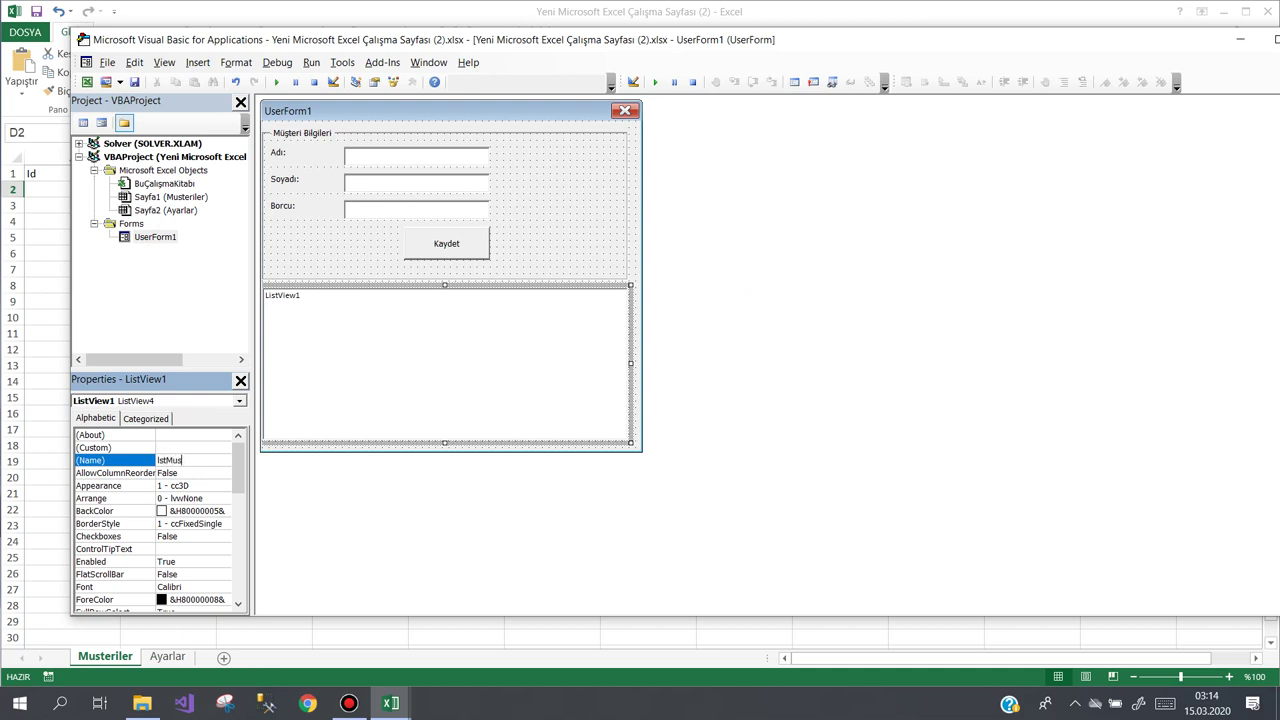
text(teriler)
click(145, 461)
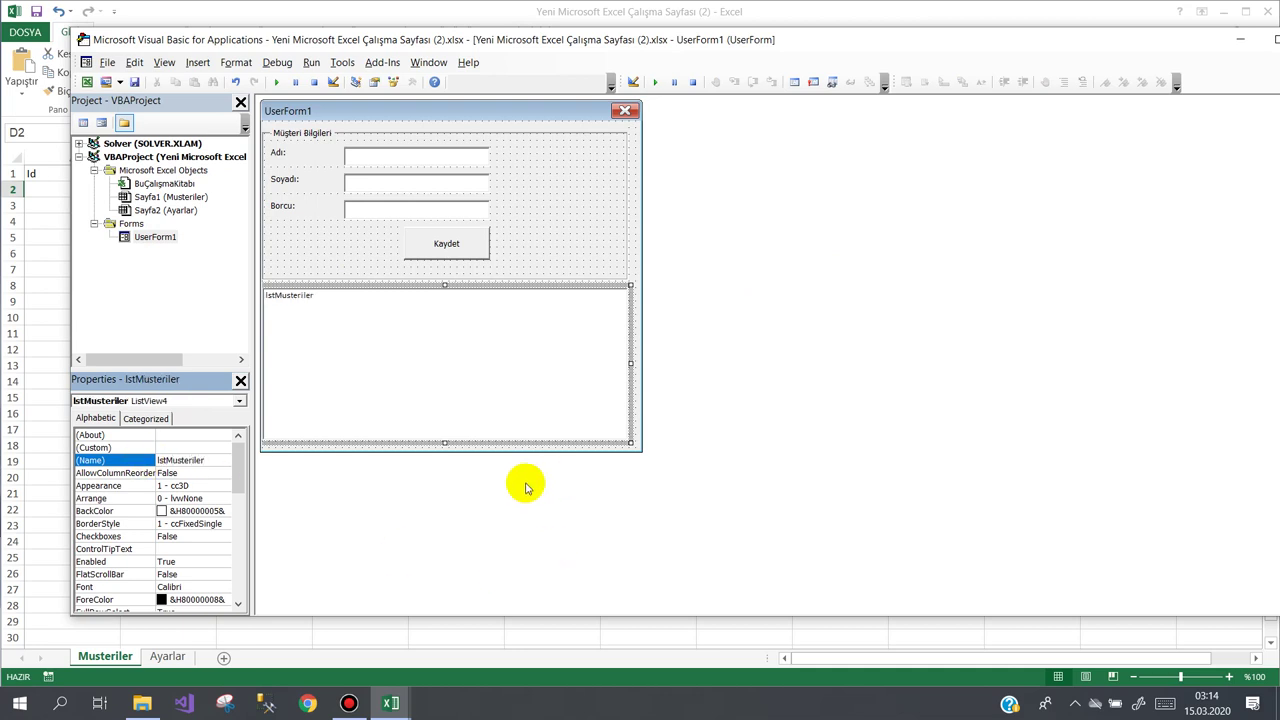
double_click(635, 423)
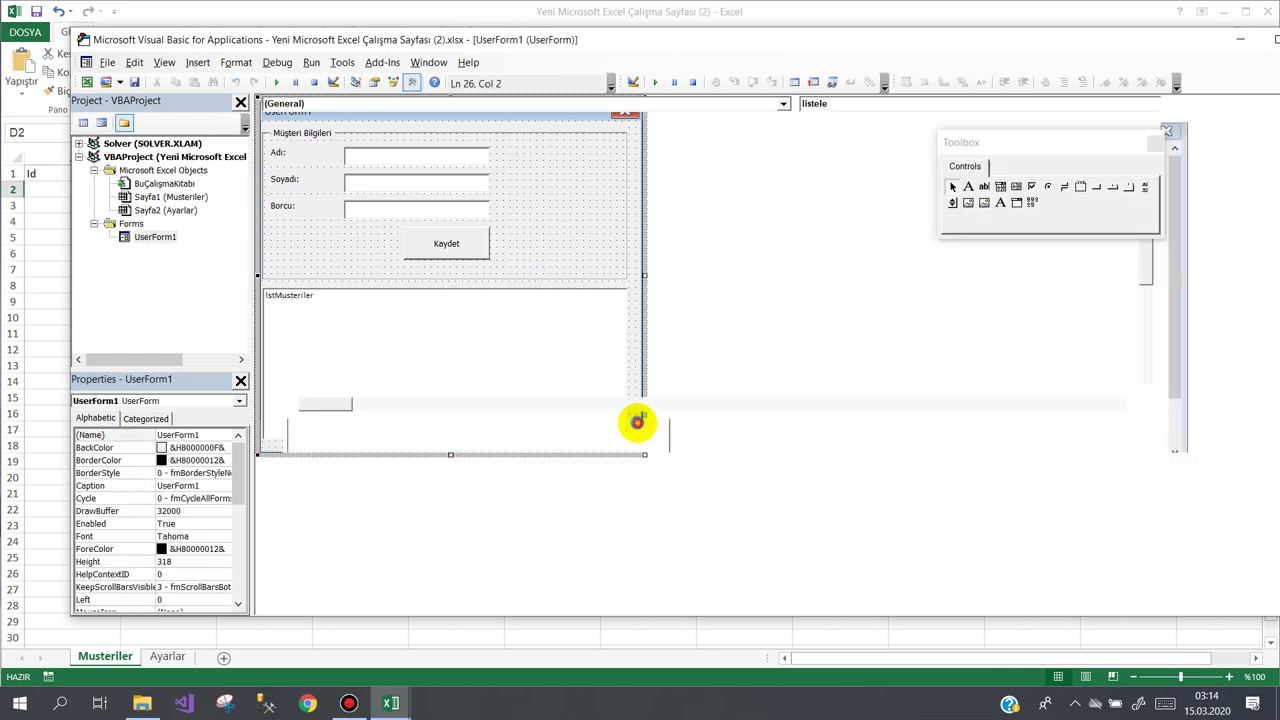
Step: Add Dim x As Long and Dim item As ListItem inside listele
click(345, 434)
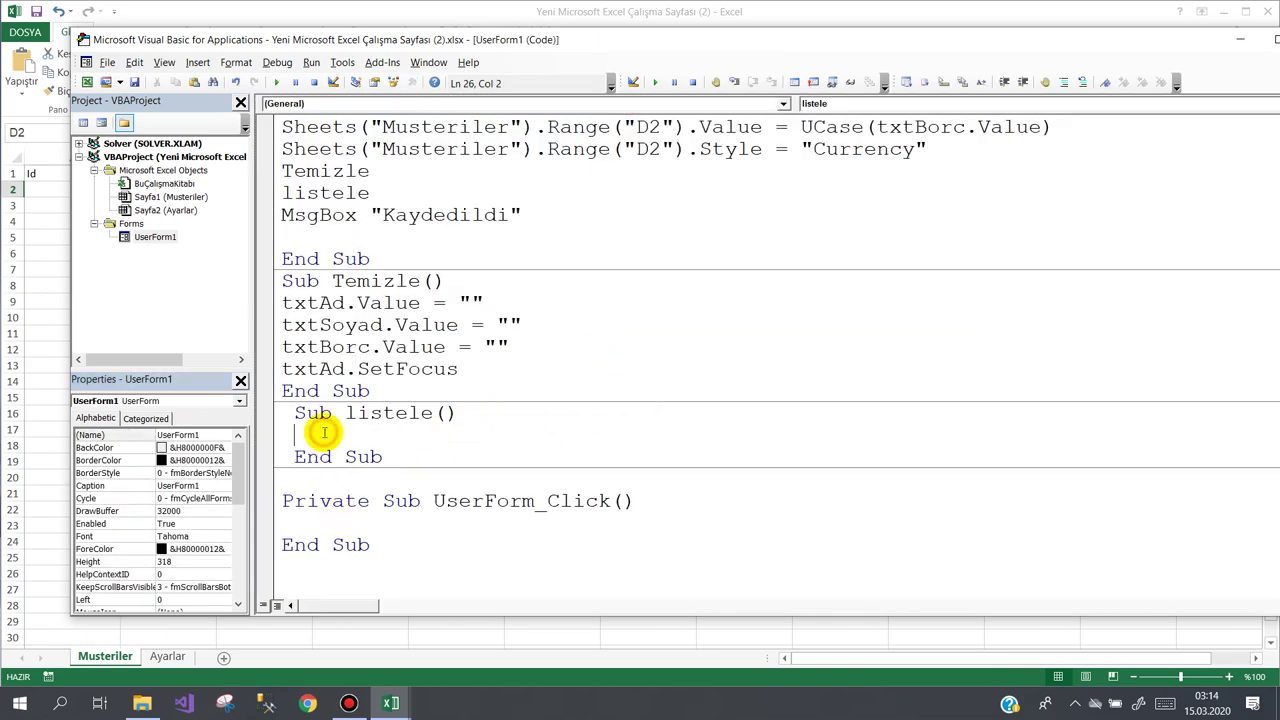
text(d)
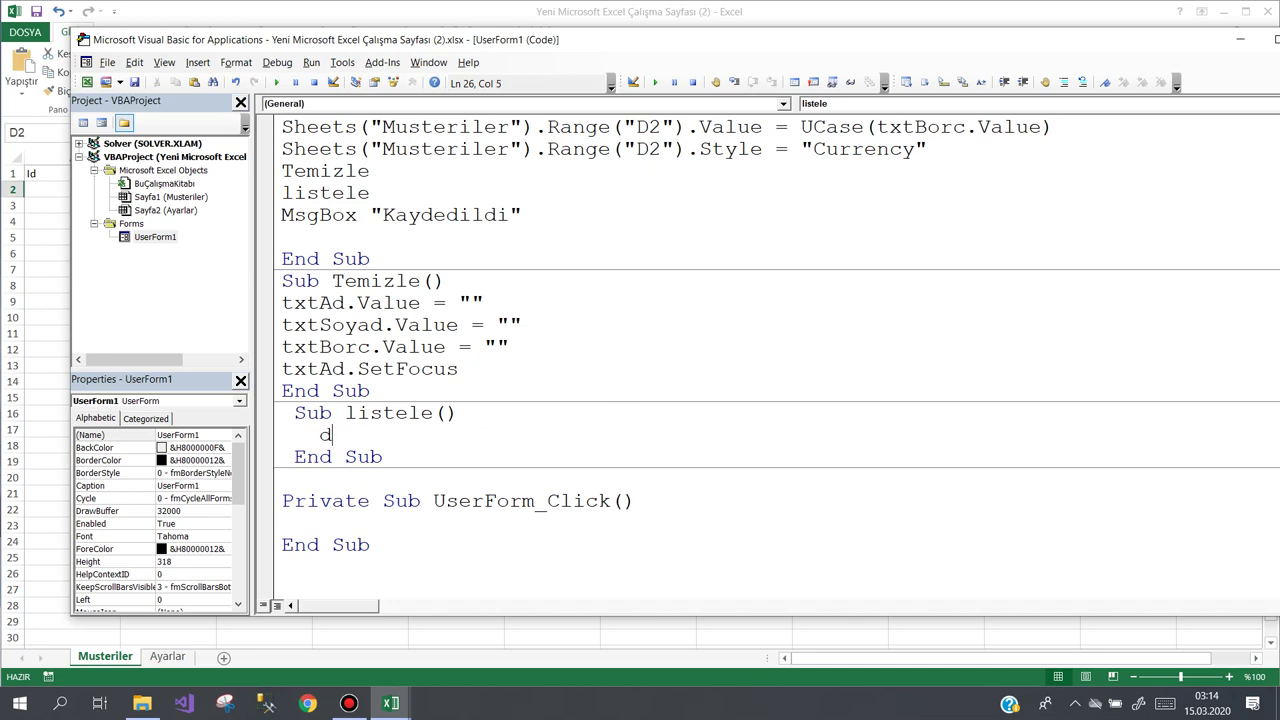
text(im x as )
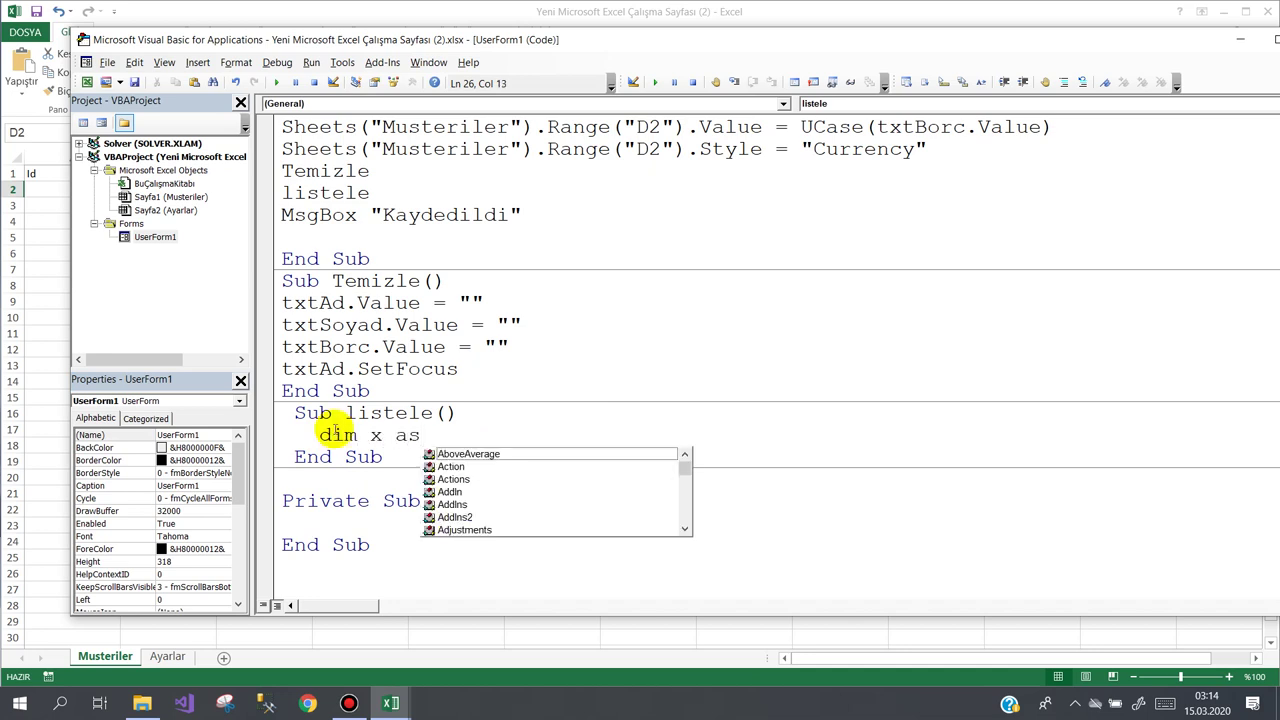
text(lon)
key(Return)
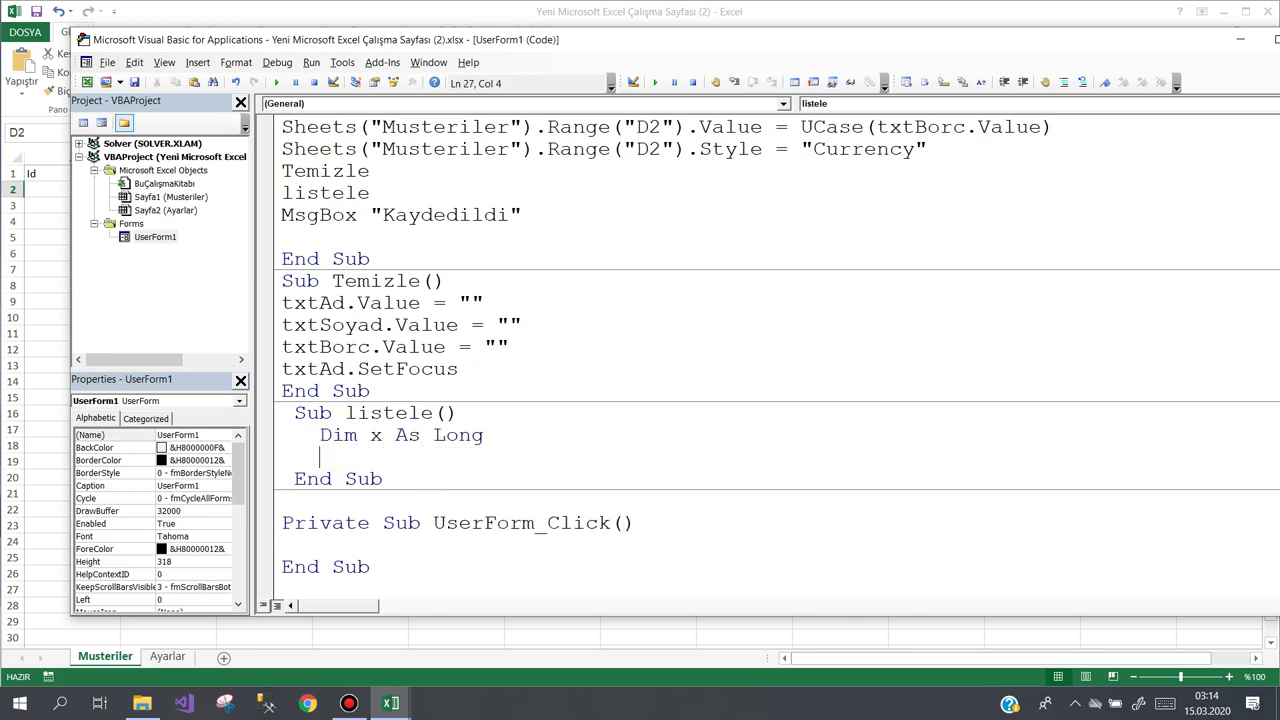
text(dim)
text( istem)
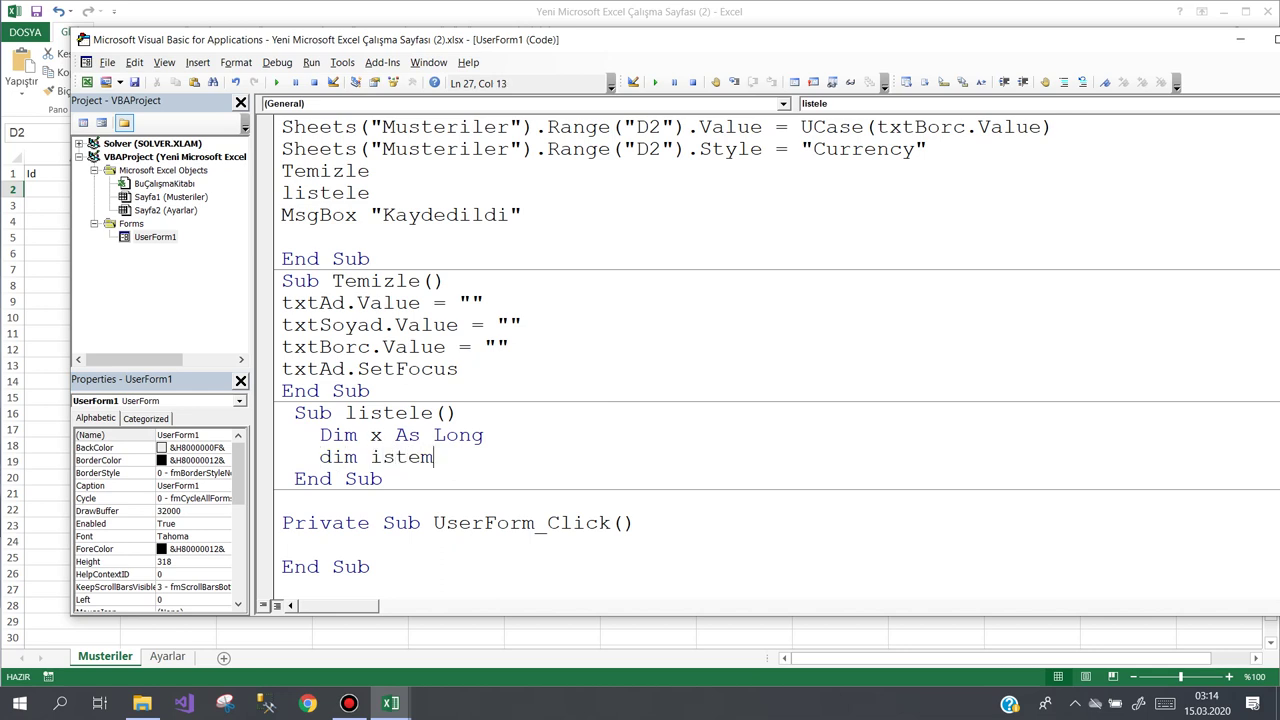
key(BackSpace)
key(BackSpace)
key(BackSpace)
key(BackSpace)
text(tem)
text(as)
text(li)
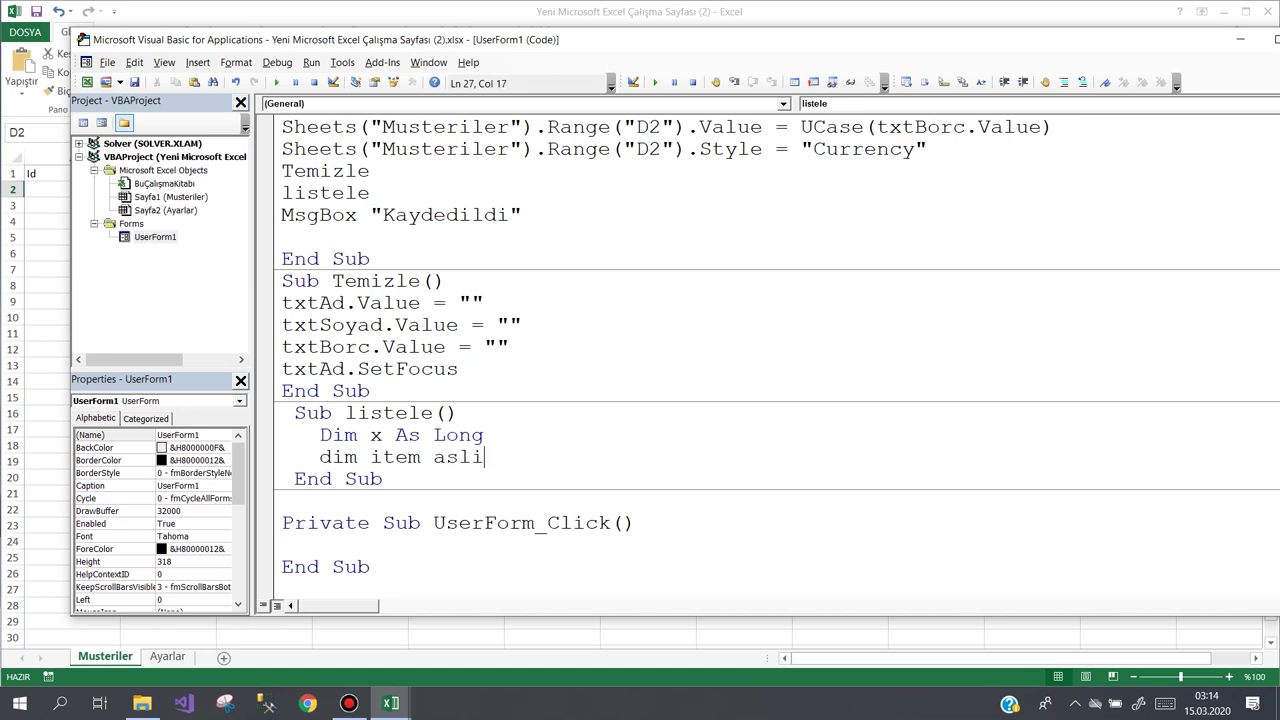
key(BackSpace)
key(BackSpace)
text(li)
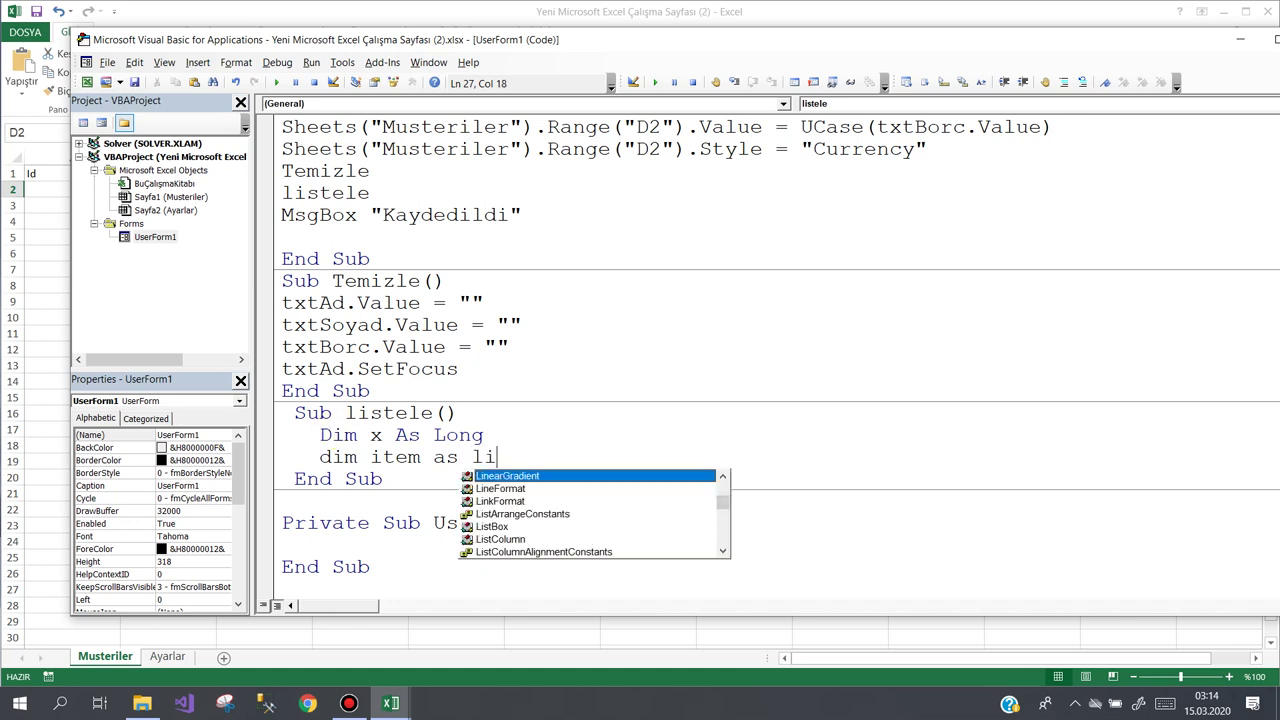
text(s)
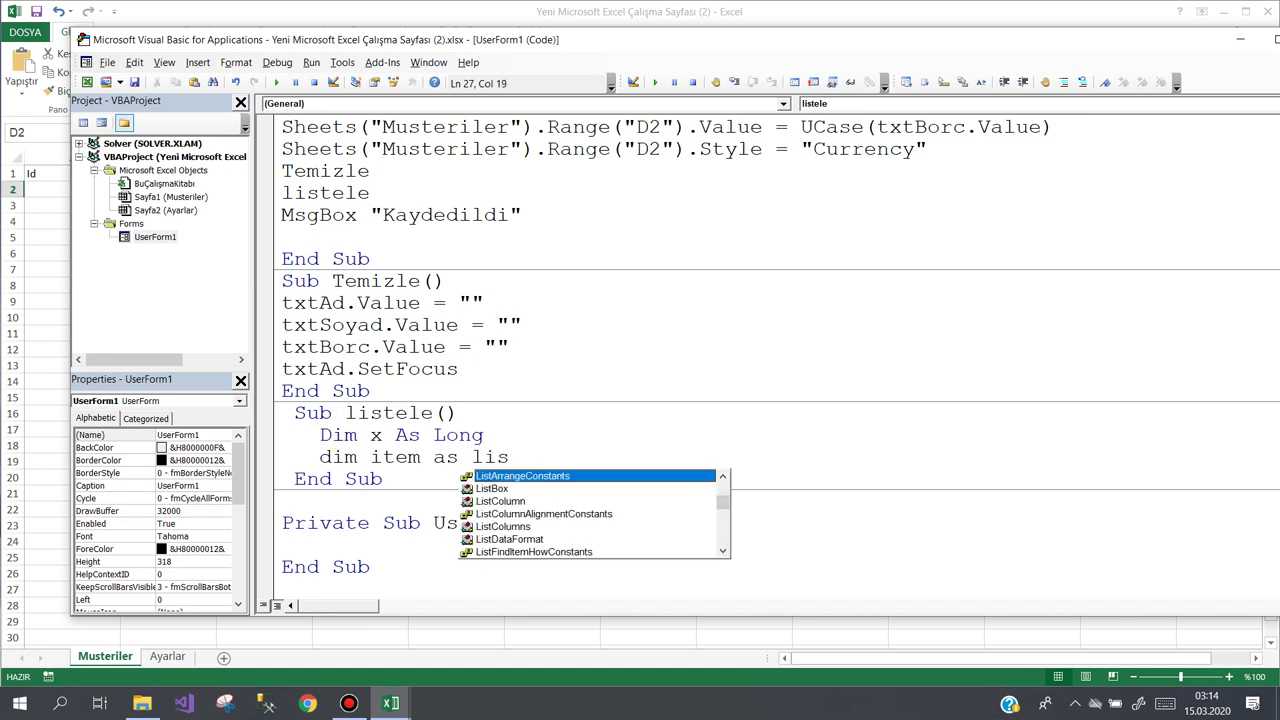
text(i)
key(BackSpace)
text(ti)
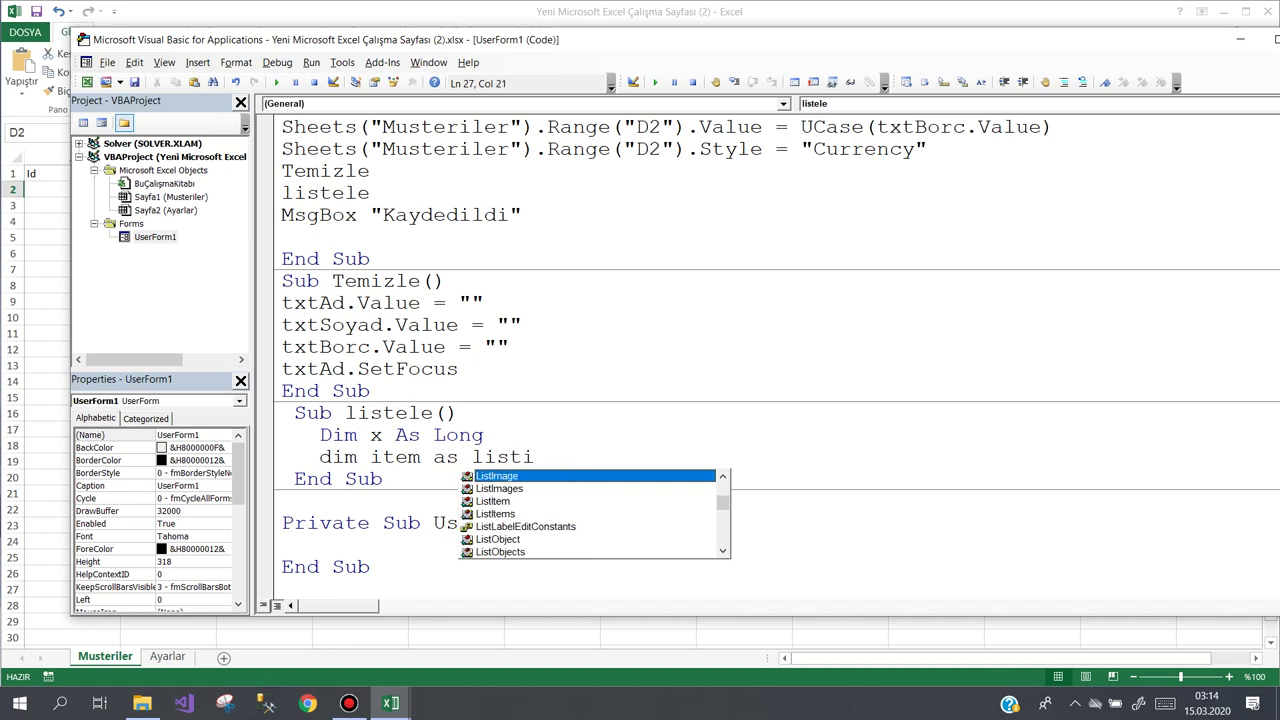
key(Down)
key(Down)
key(Return)
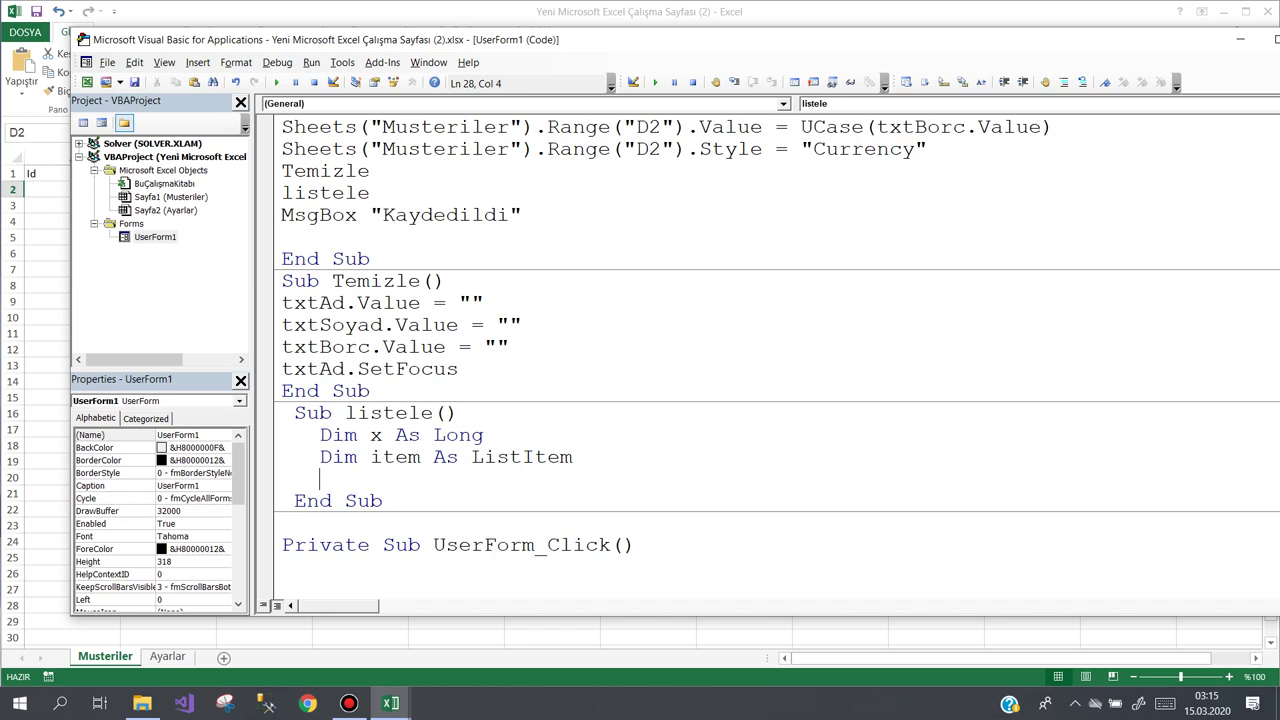
Step: Clear lstMusteriler's ListItems at the start of the listele sub
text(l)
text(st)
text(m)
key(ctrl+space)
text(.)
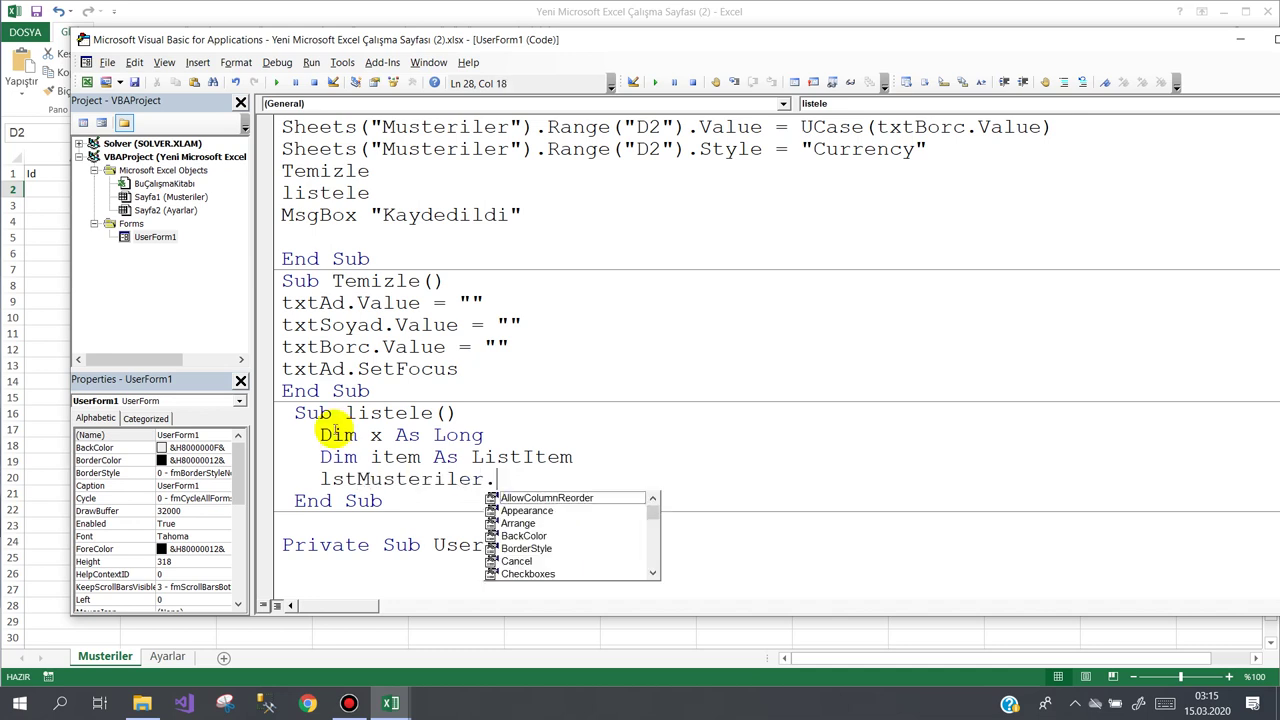
text(li)
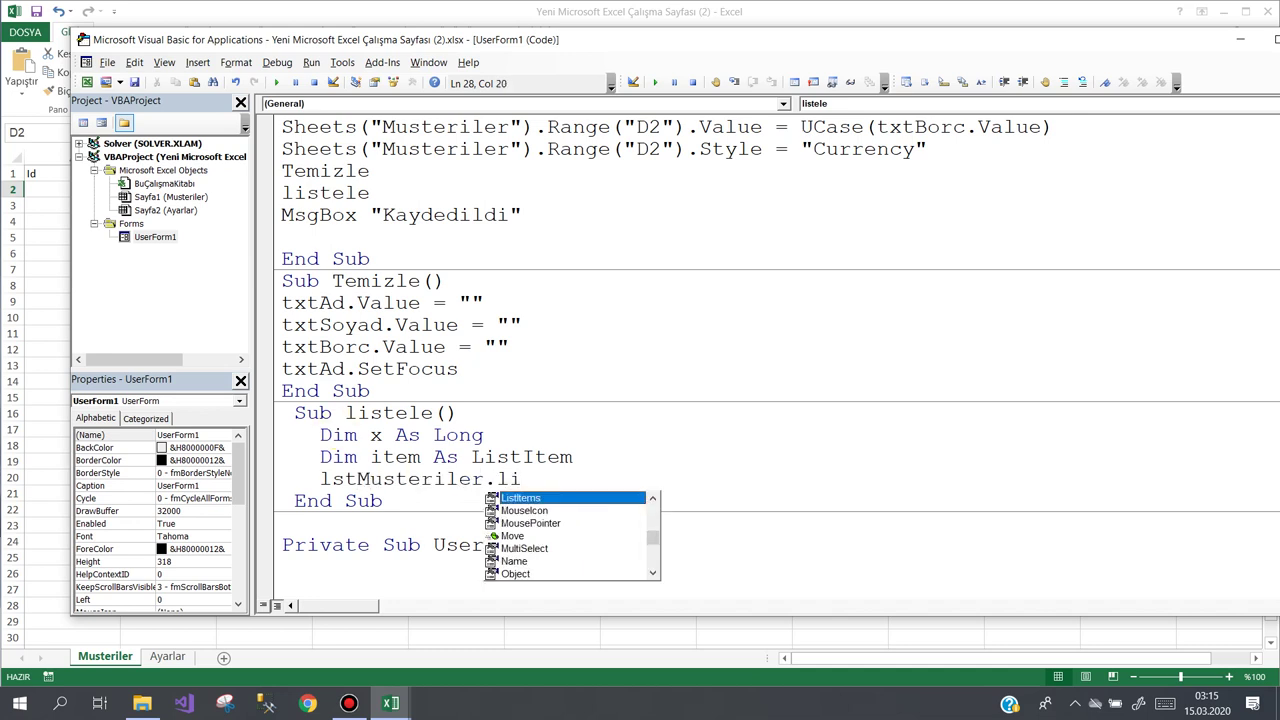
text(.cl)
key(Return)
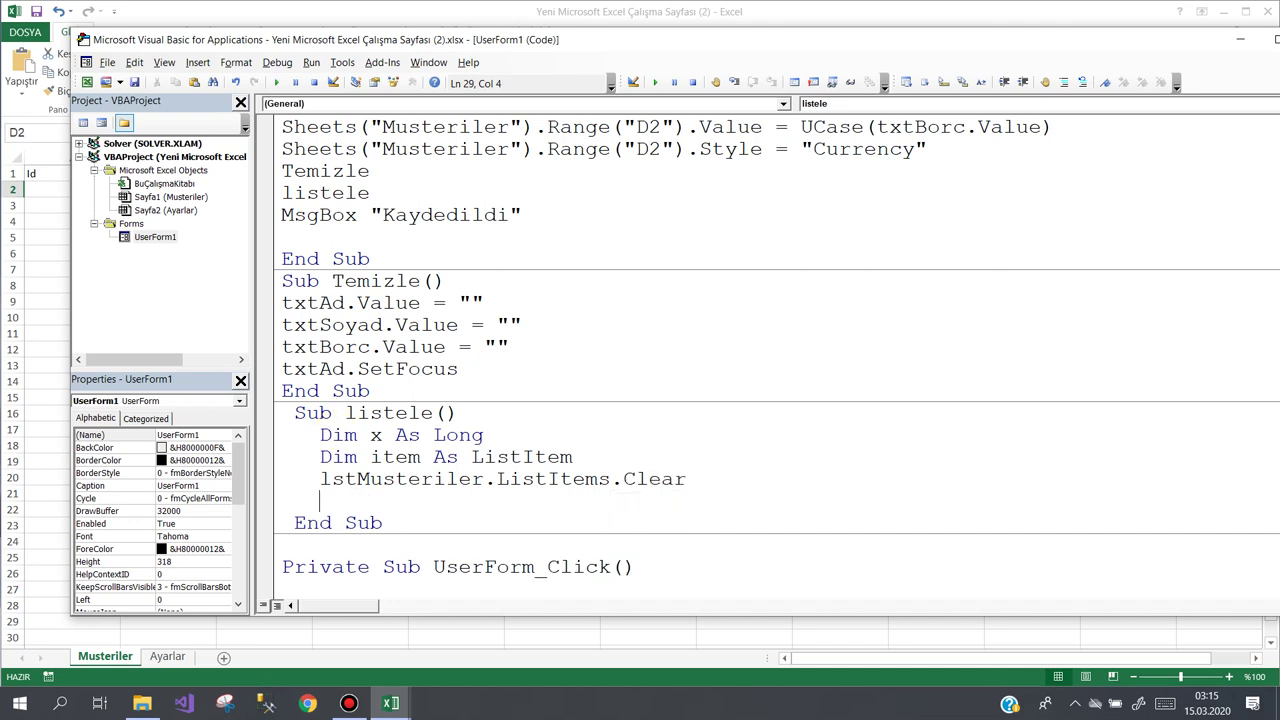
Step: Add a For x = 2 To 1000000 … Next loop with an empty body
text(for x)
text(=2 to)
text(10000)
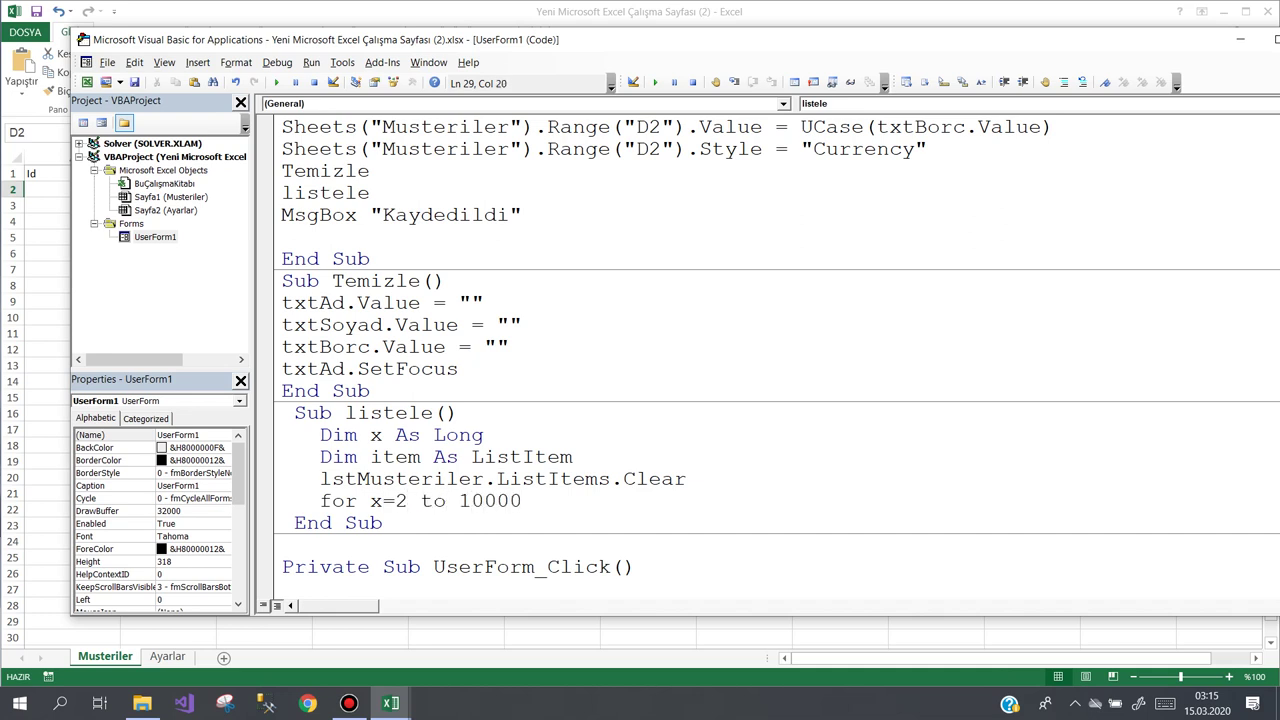
text(0)
text(0)
key(Return)
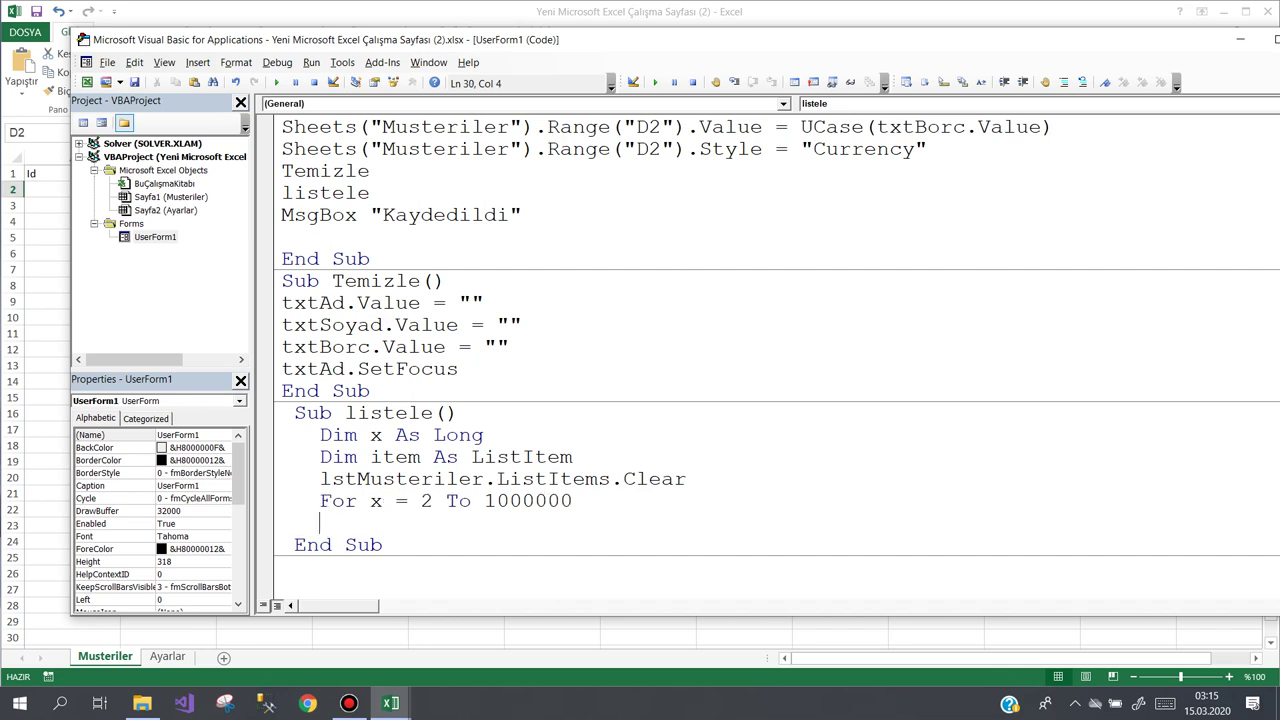
key(Return)
text(next)
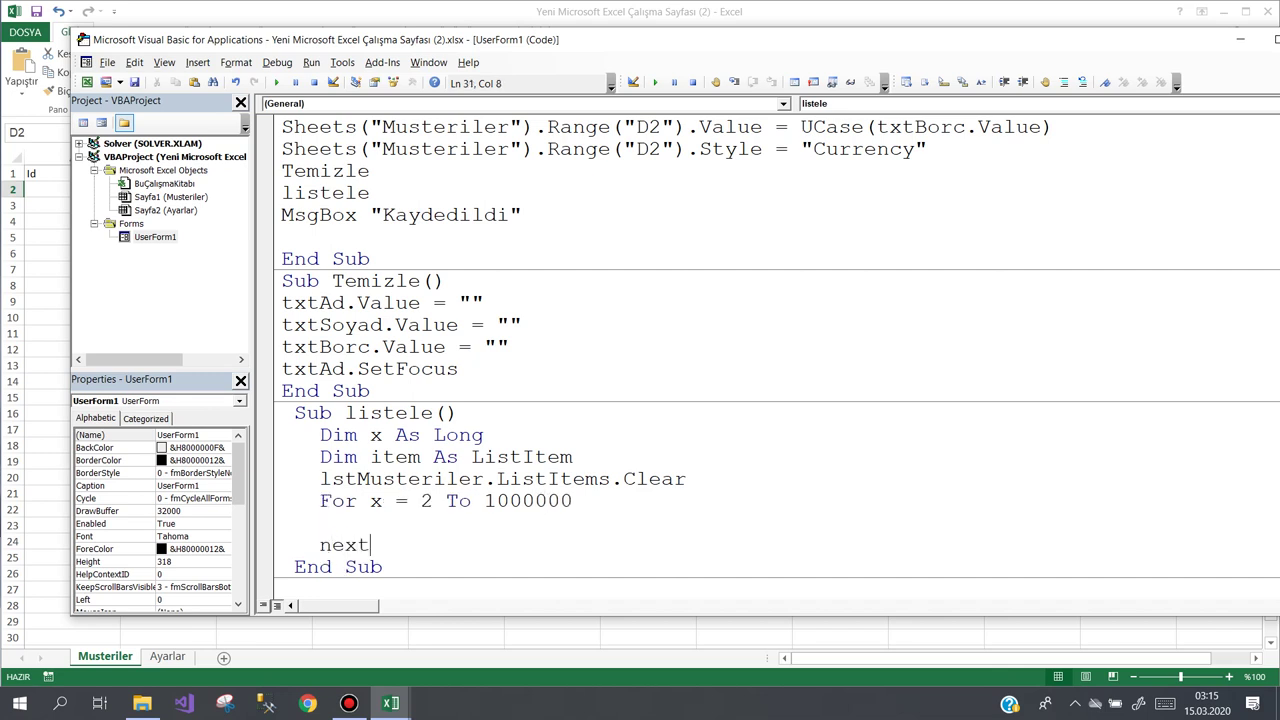
click(320, 523)
text(set )
text(item)
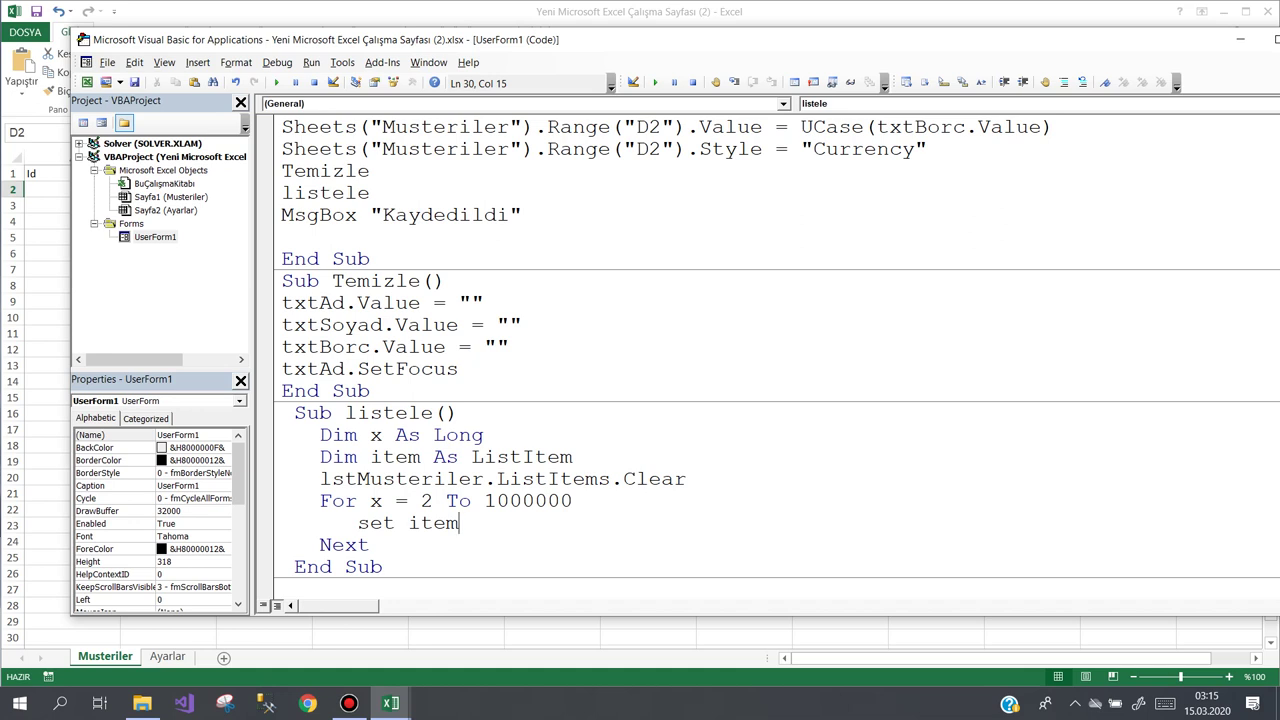
text(=)
key(BackSpace)
key(BackSpace)
key(BackSpace)
key(BackSpace)
key(BackSpace)
key(BackSpace)
key(BackSpace)
key(BackSpace)
key(BackSpace)
Step: Add If Sheets("Musteriler").Range("A" & x).Value = "" Then Exit For inside the loop
text(i)
text(f she)
key(ctrl+space)
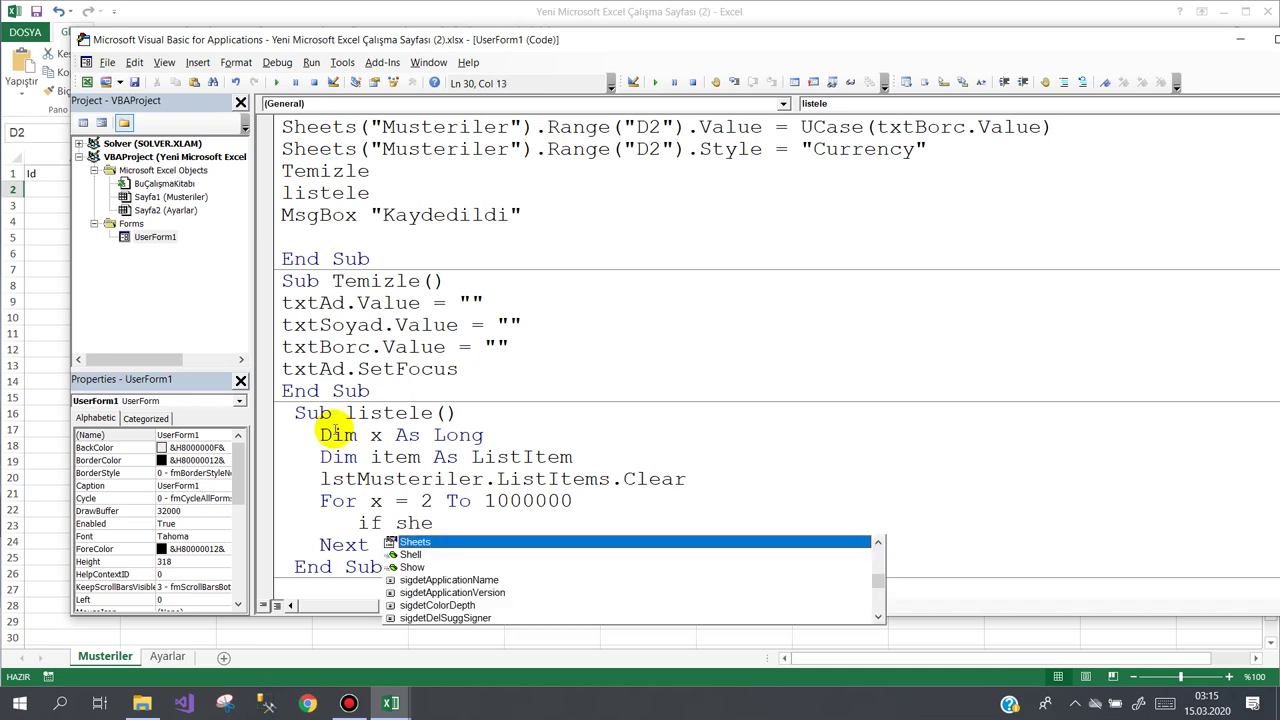
text(("Mus)
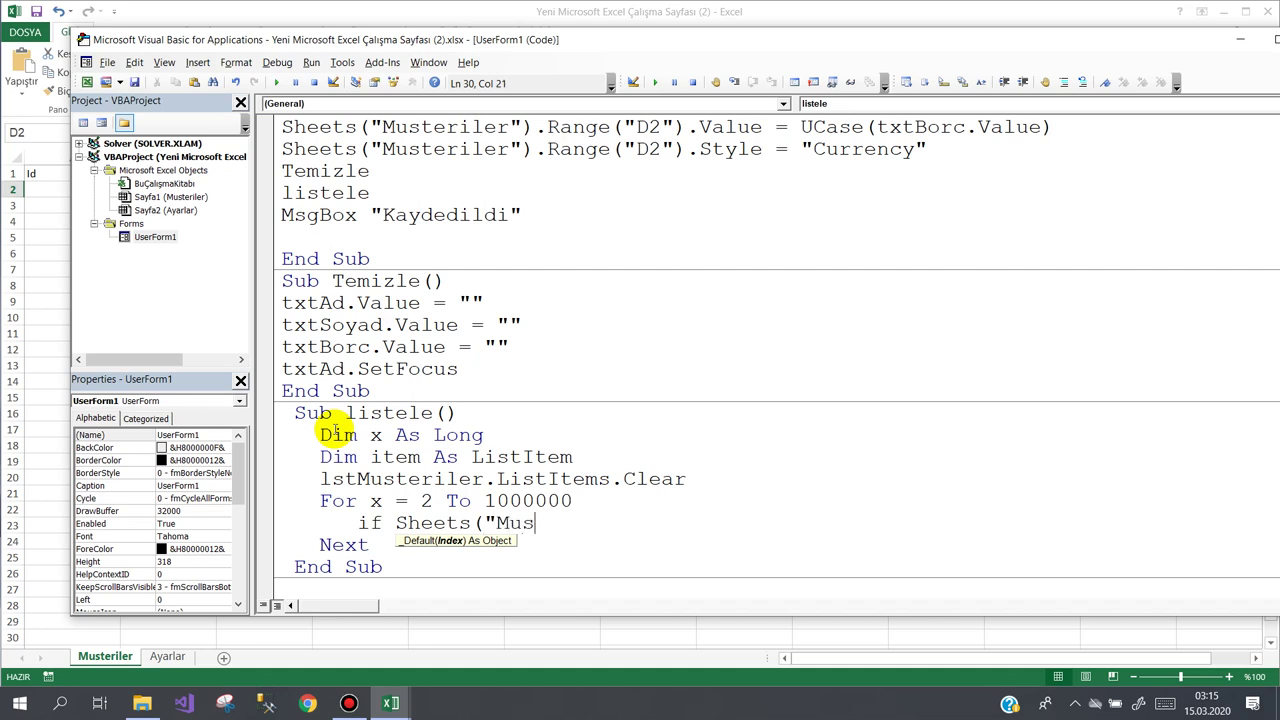
text(teriler")
text().ran)
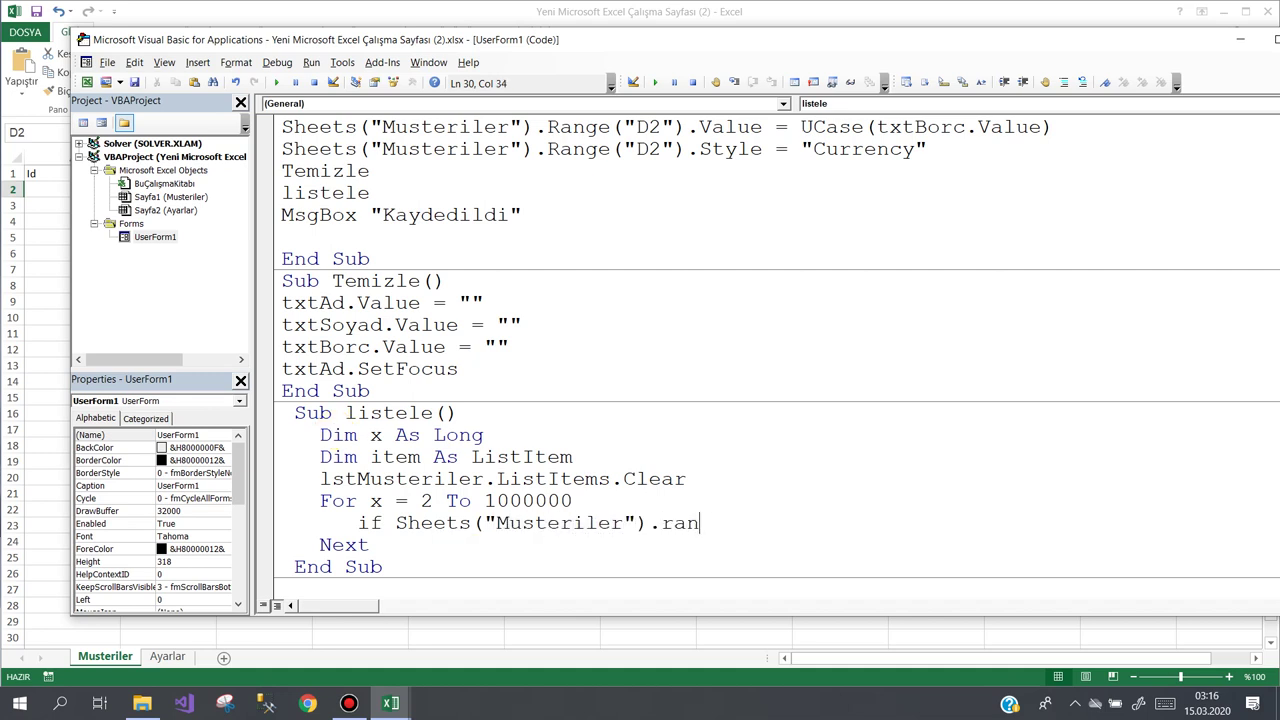
text(ge("A)
text("&x)
text().vasle)
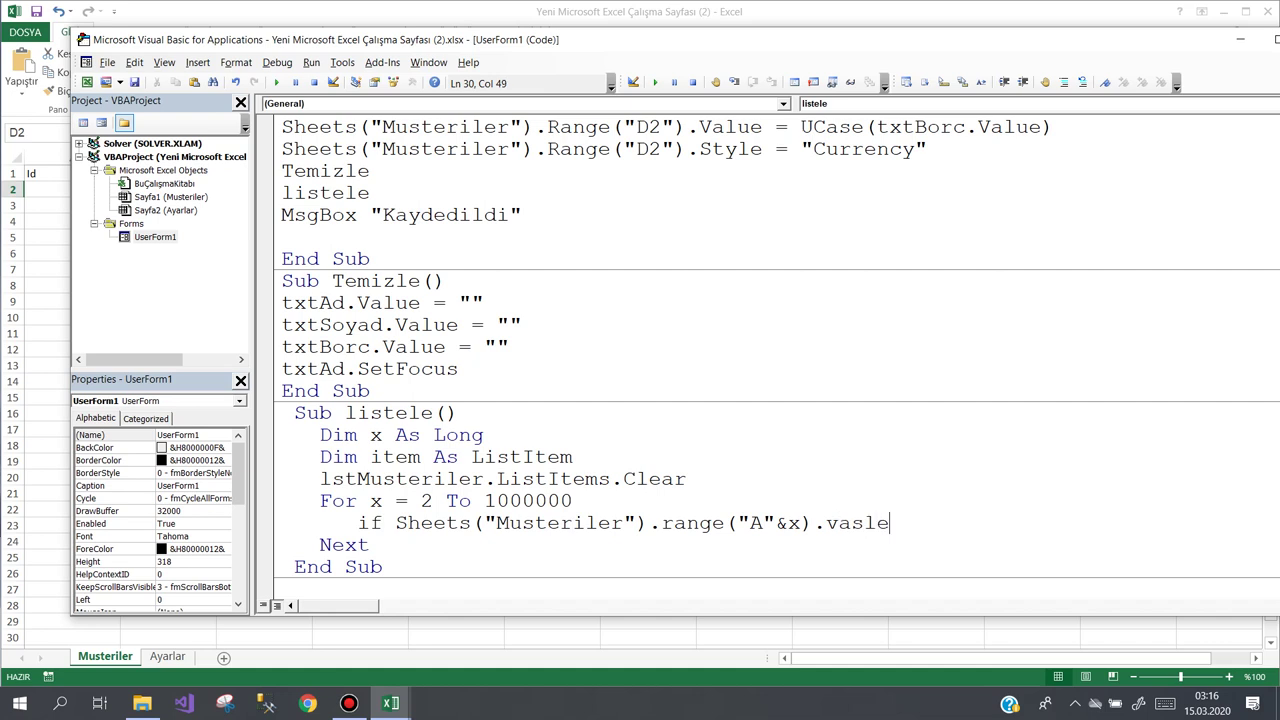
key(BackSpace)
key(BackSpace)
key(BackSpace)
text(lue)
text(="" then )
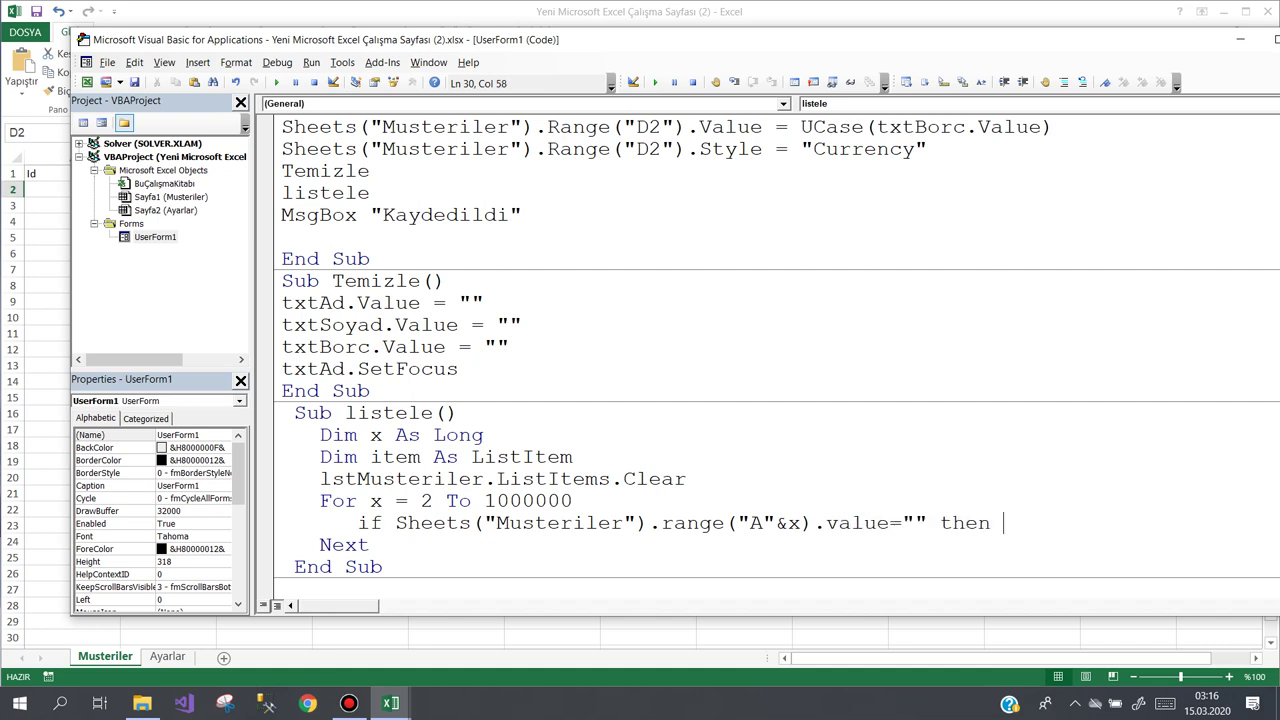
text(exit f)
text(or)
key(Return)
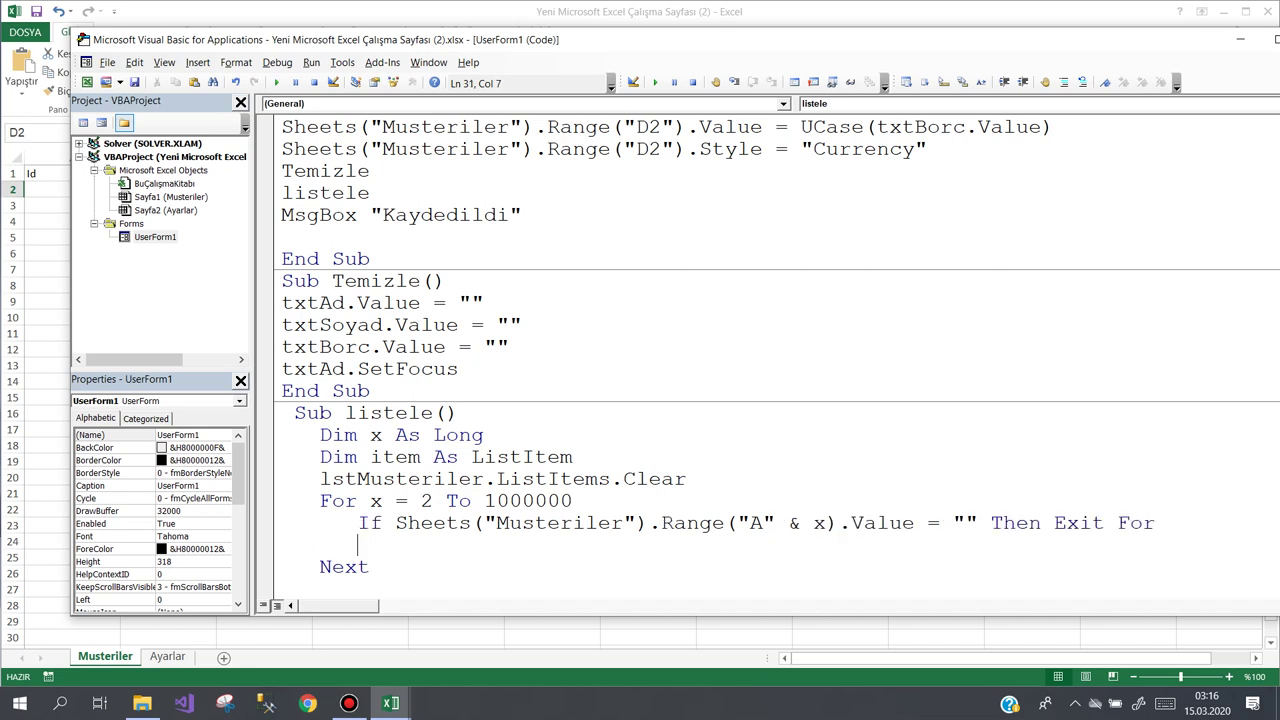
Step: Start the line set item = lstMusteriler.ListItems.Add(Text:=Sheets("Musteriler").Range("B"
text(s)
text(et ite)
text(m)
text(=lst)
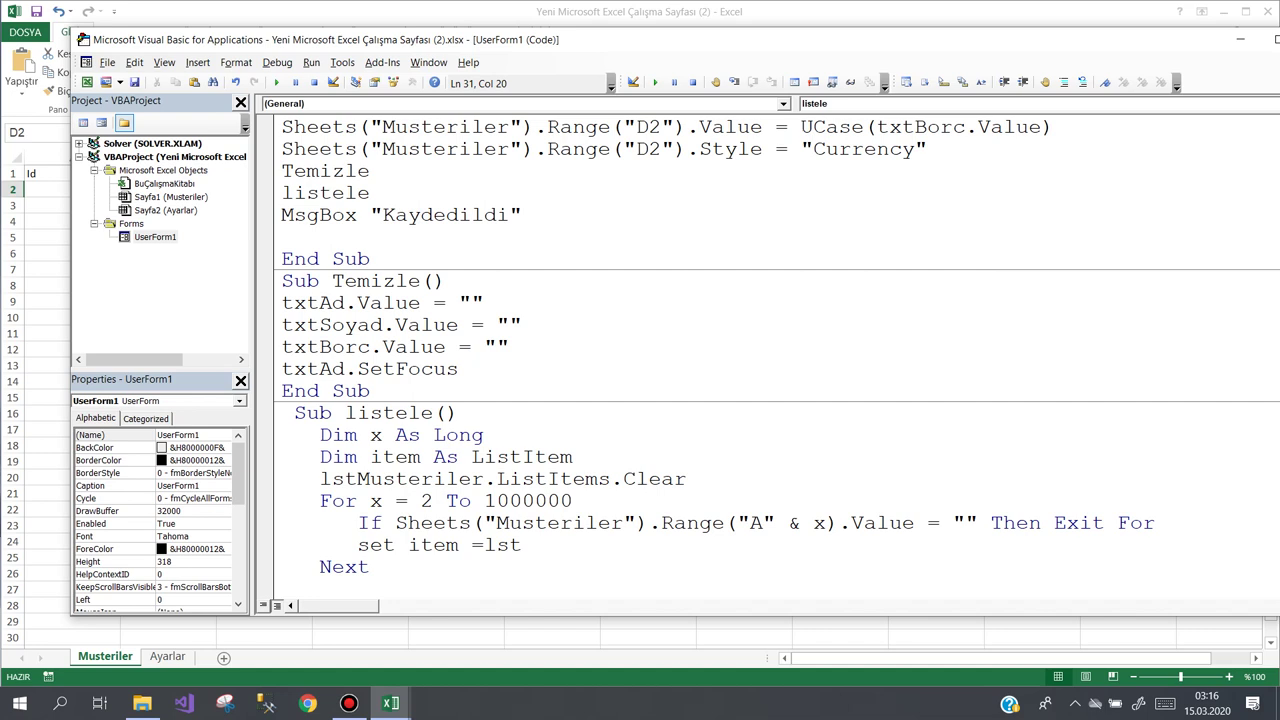
text(Musteriler.)
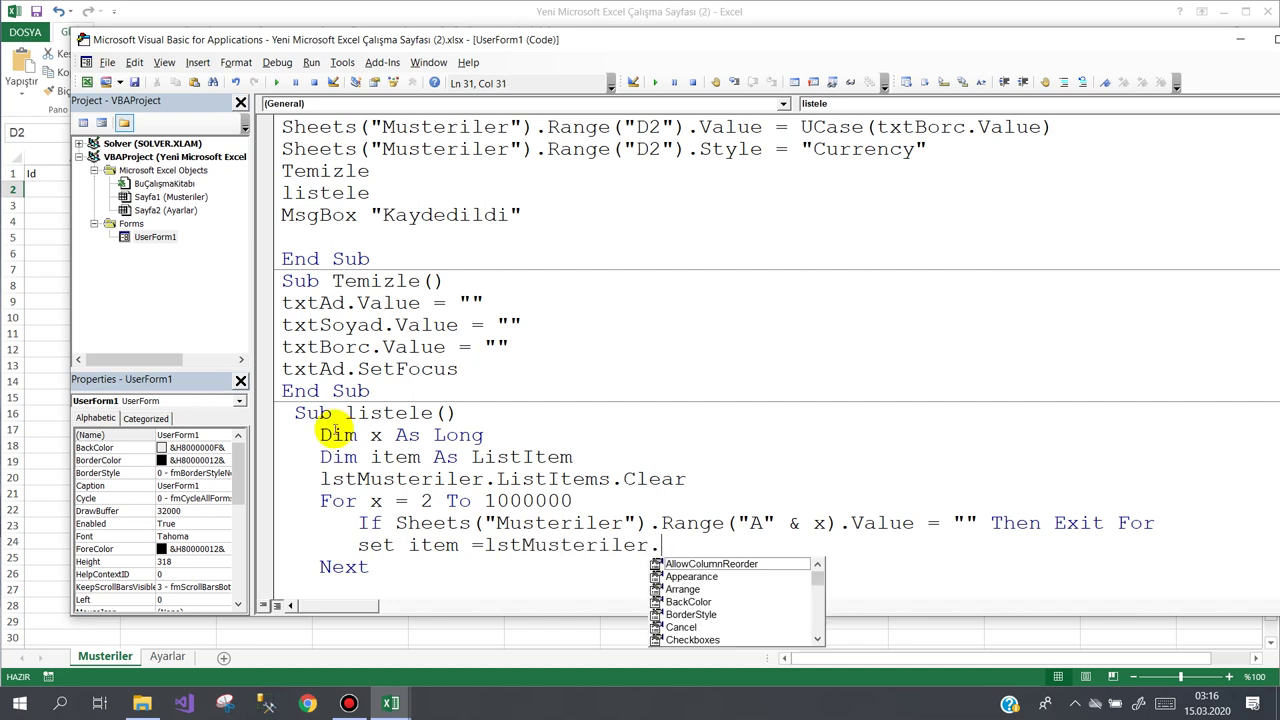
text(l)
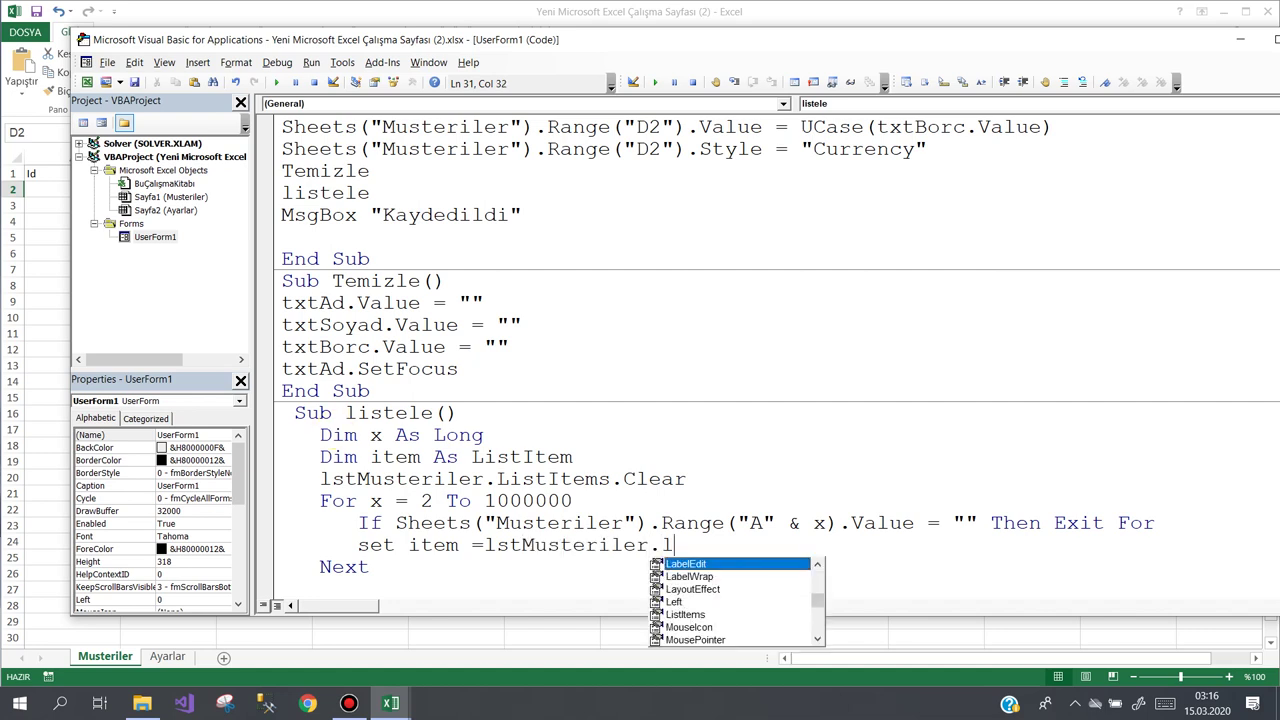
text(i)
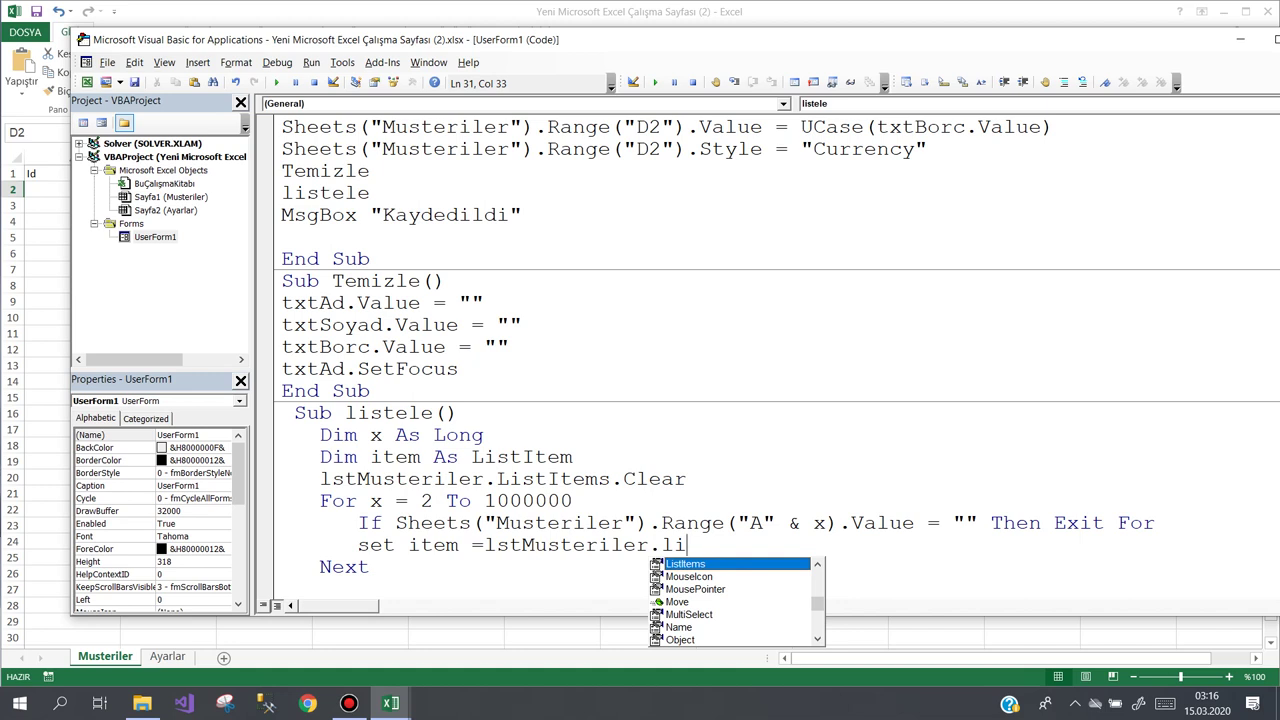
text(.a)
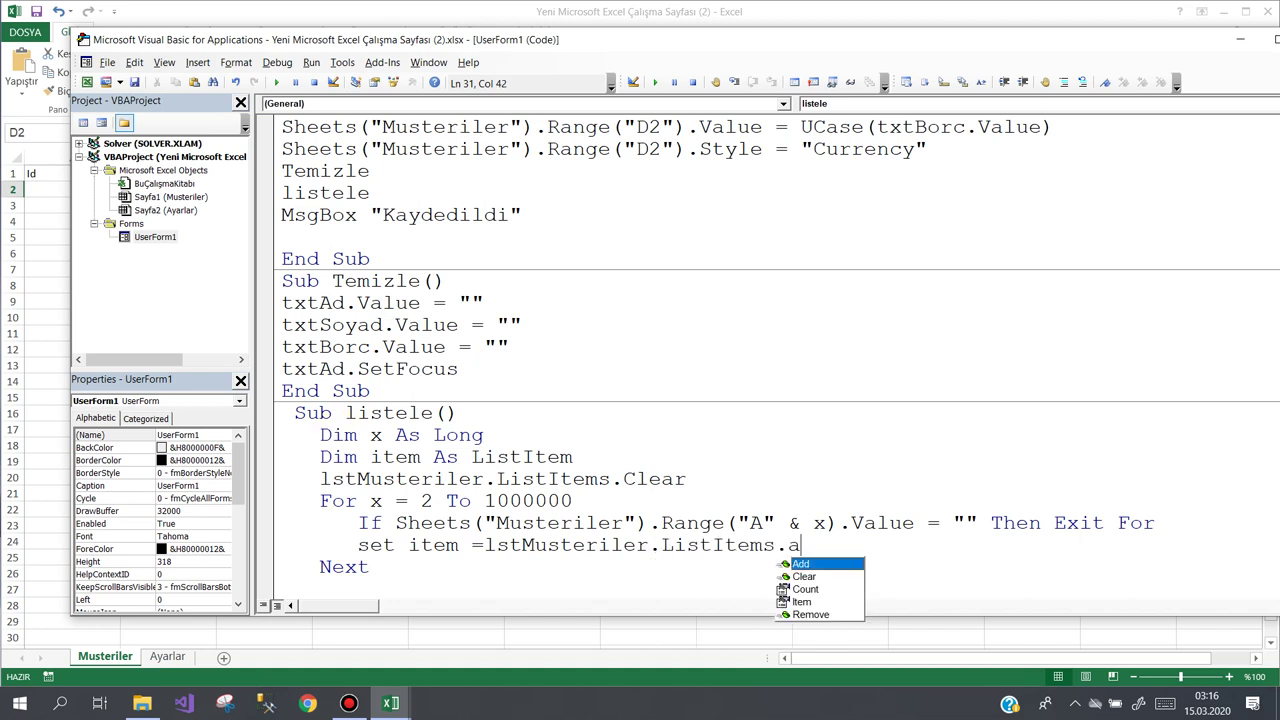
text(d()
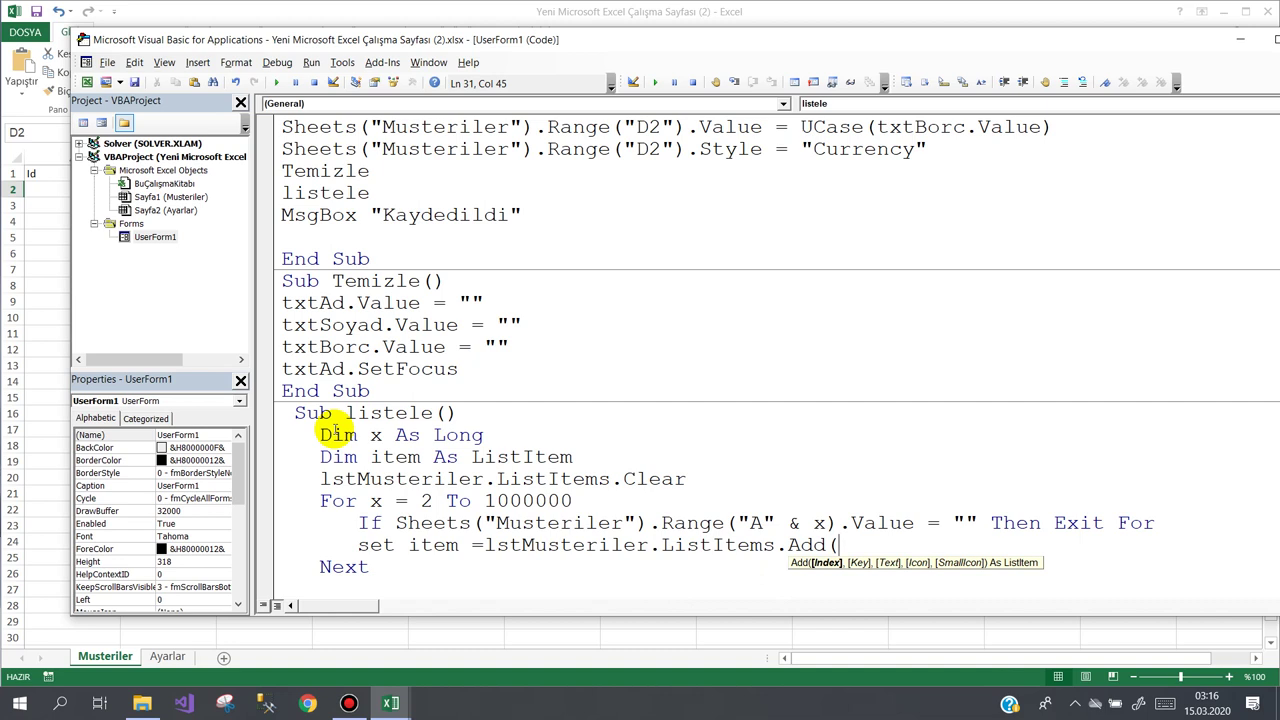
text(Texzt)
key(BackSpace)
key(BackSpace)
key(BackSpace)
text(t)
text(:=)
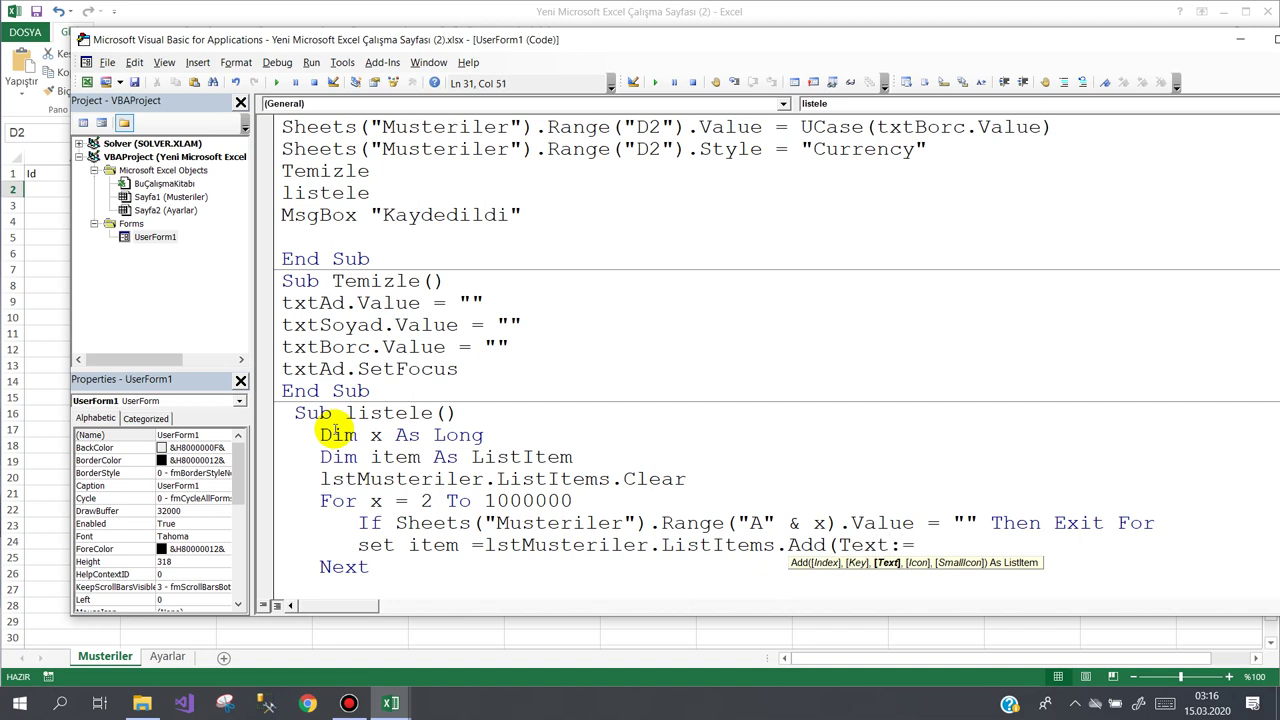
text(she)
key(ctrl+space)
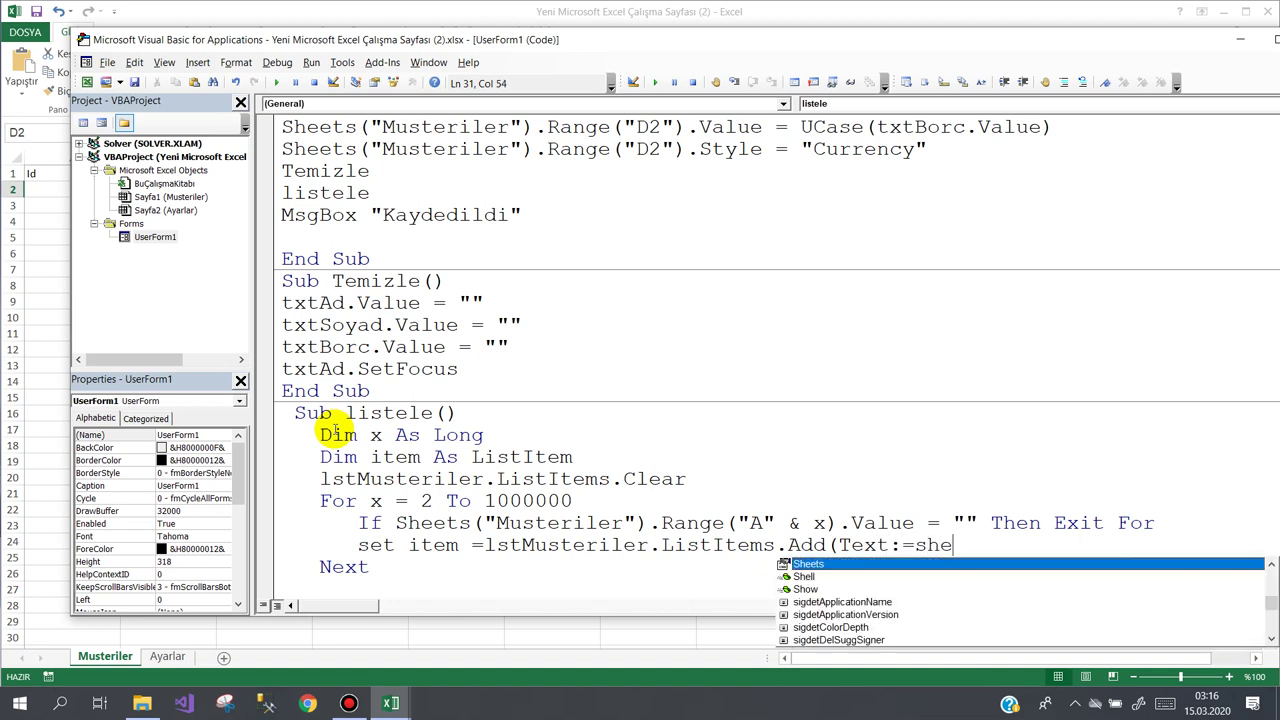
text((")
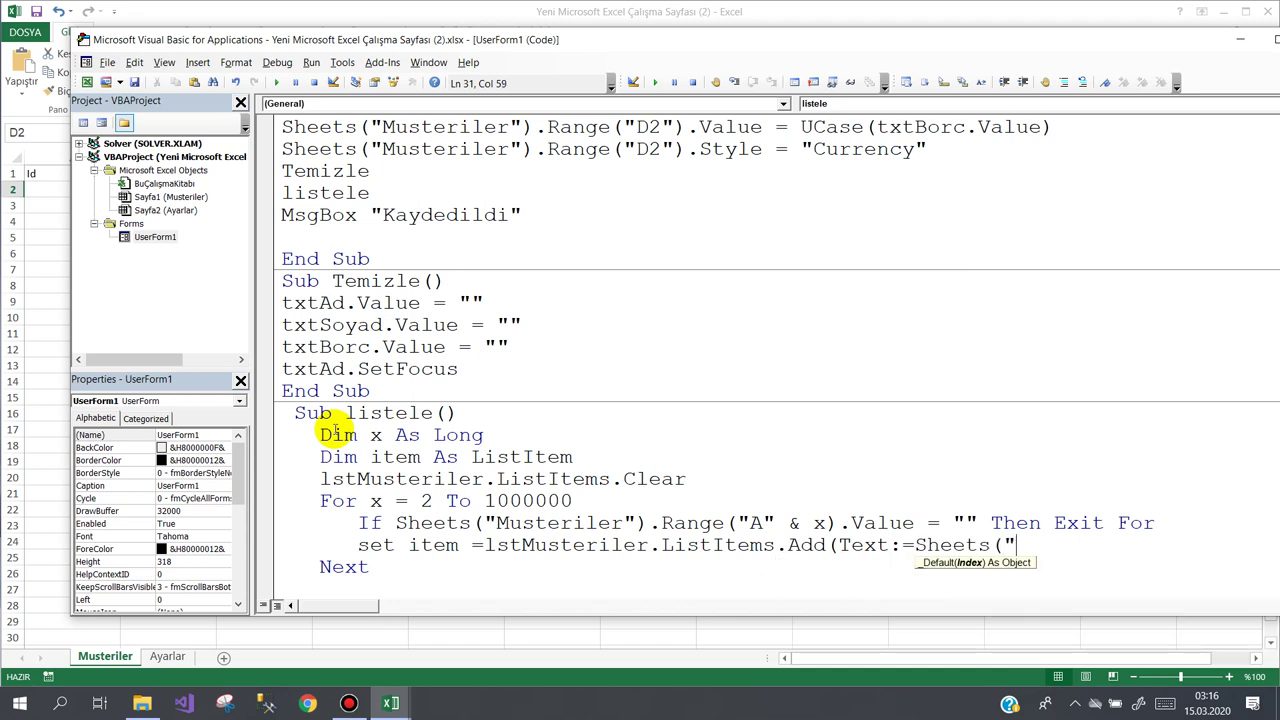
text(Musteril)
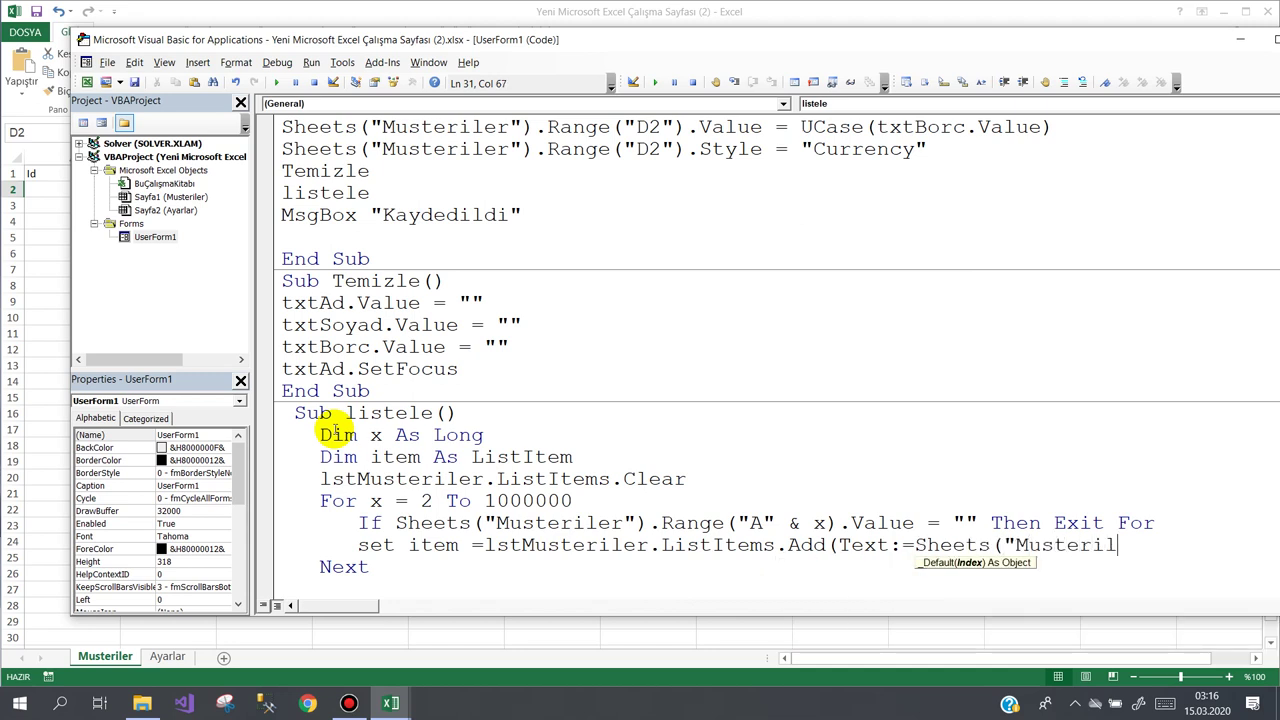
text(er")
text())
key(BackSpace)
text().)
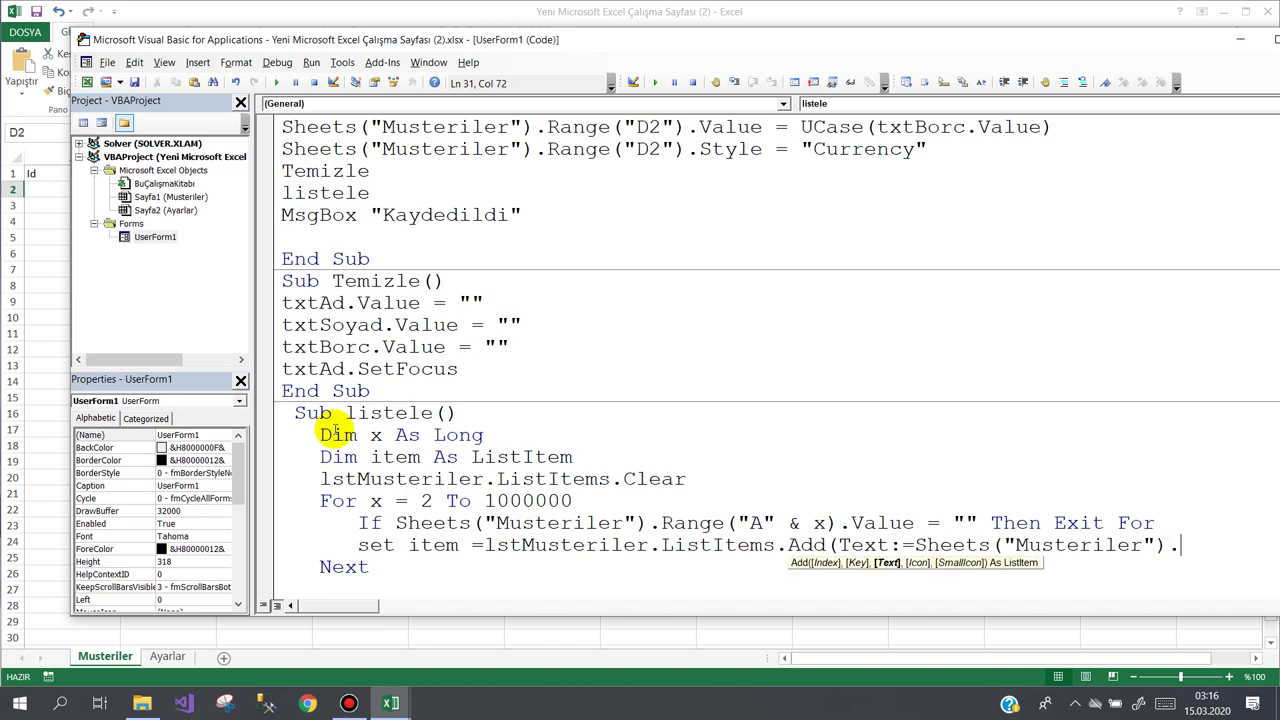
text(range()
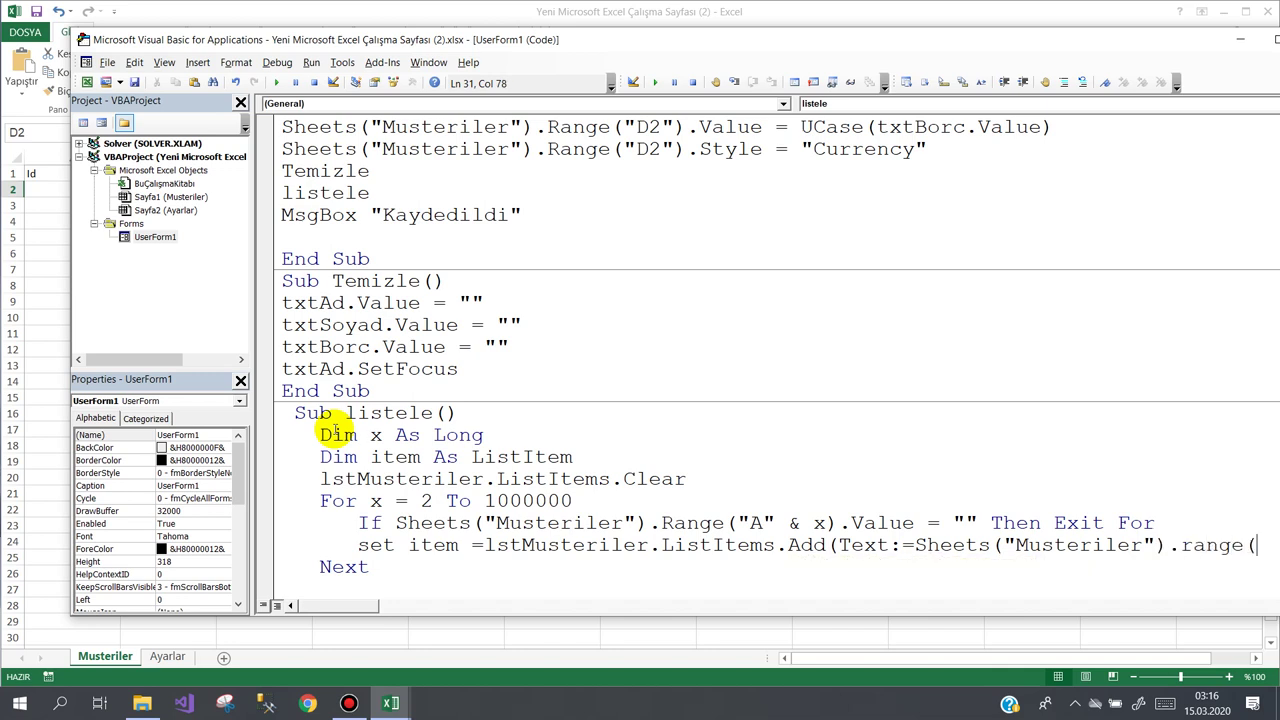
text("B)
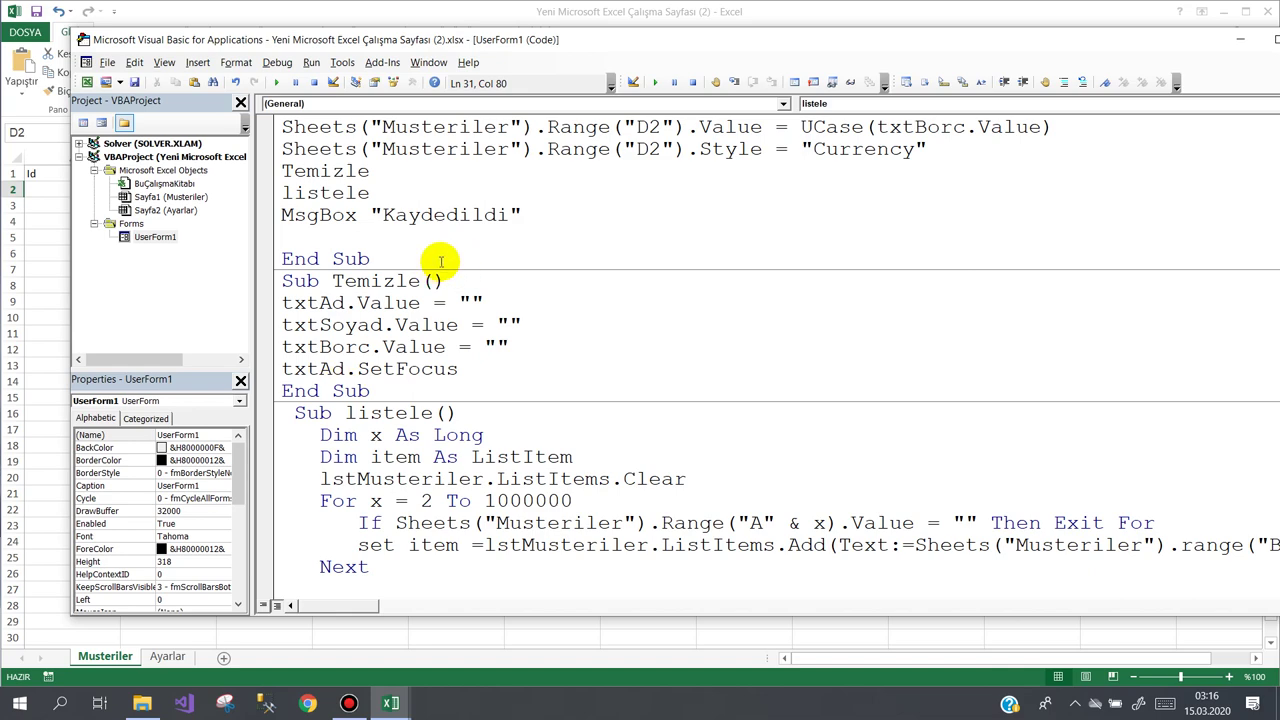
Step: Complete the Add line with .Range("B" & x).Value in the maximized code window
double_click(695, 40)
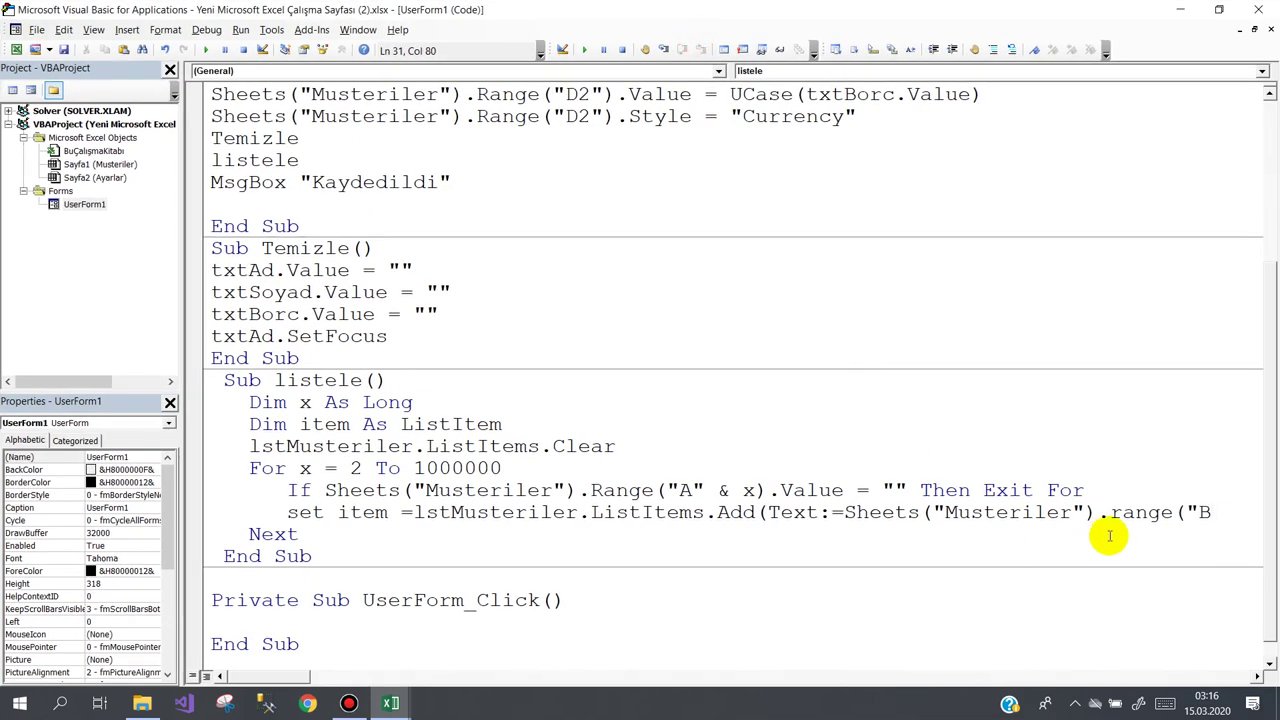
text("&)
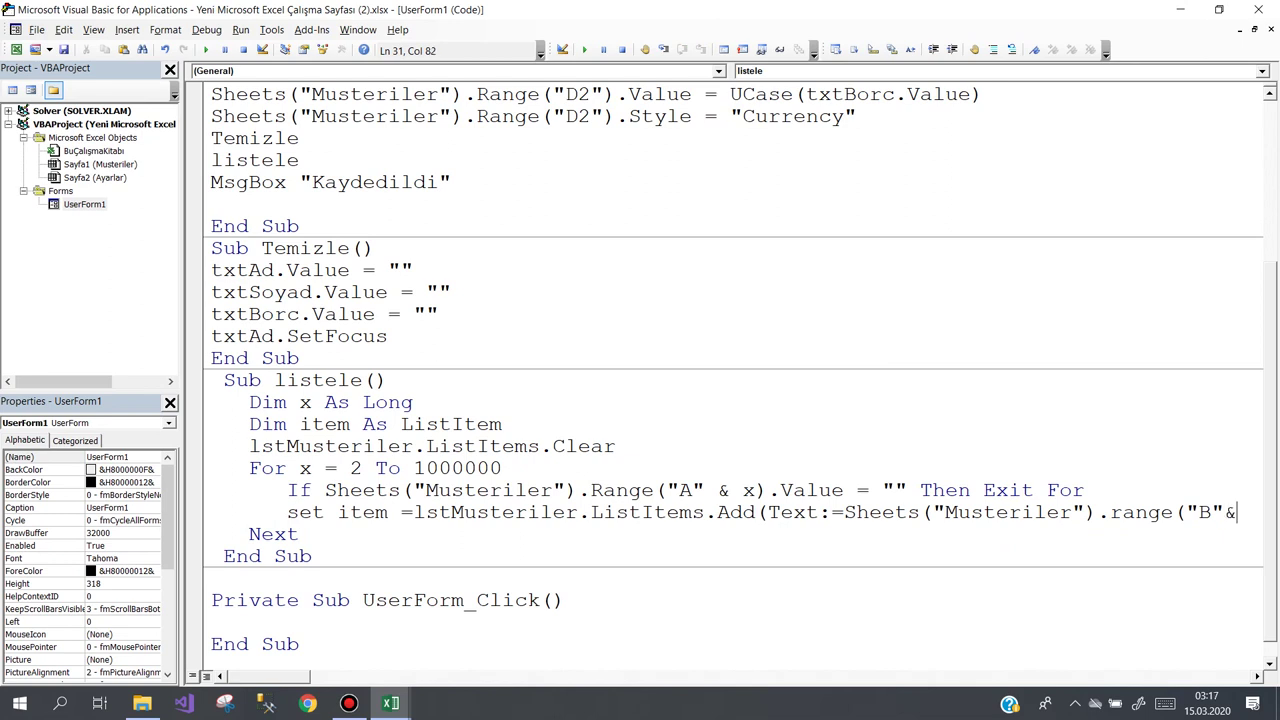
text(x).)
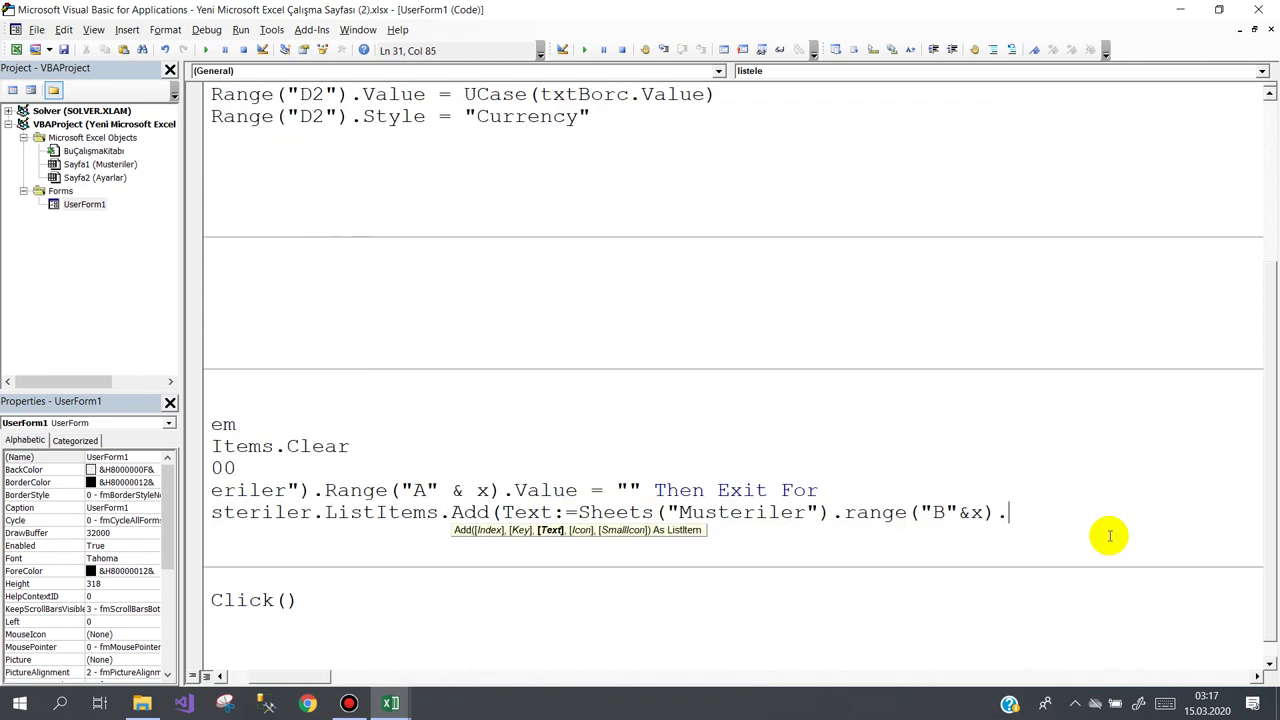
text(value))
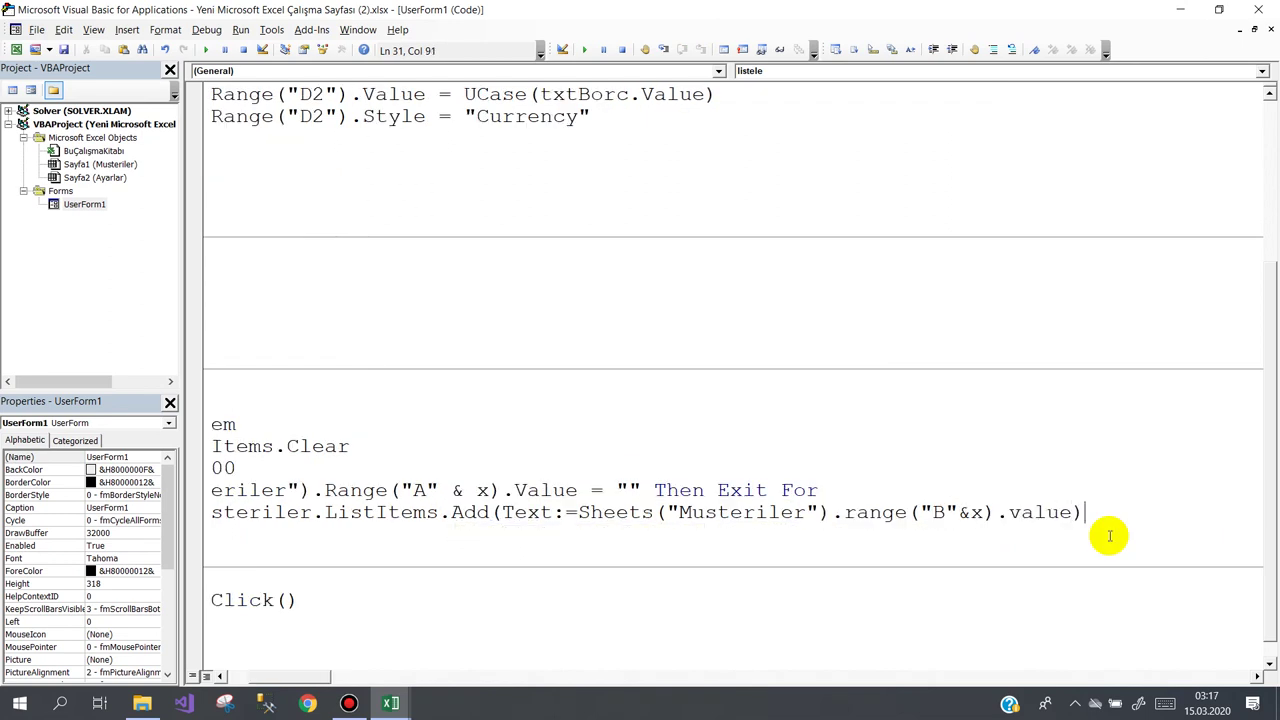
key(Return)
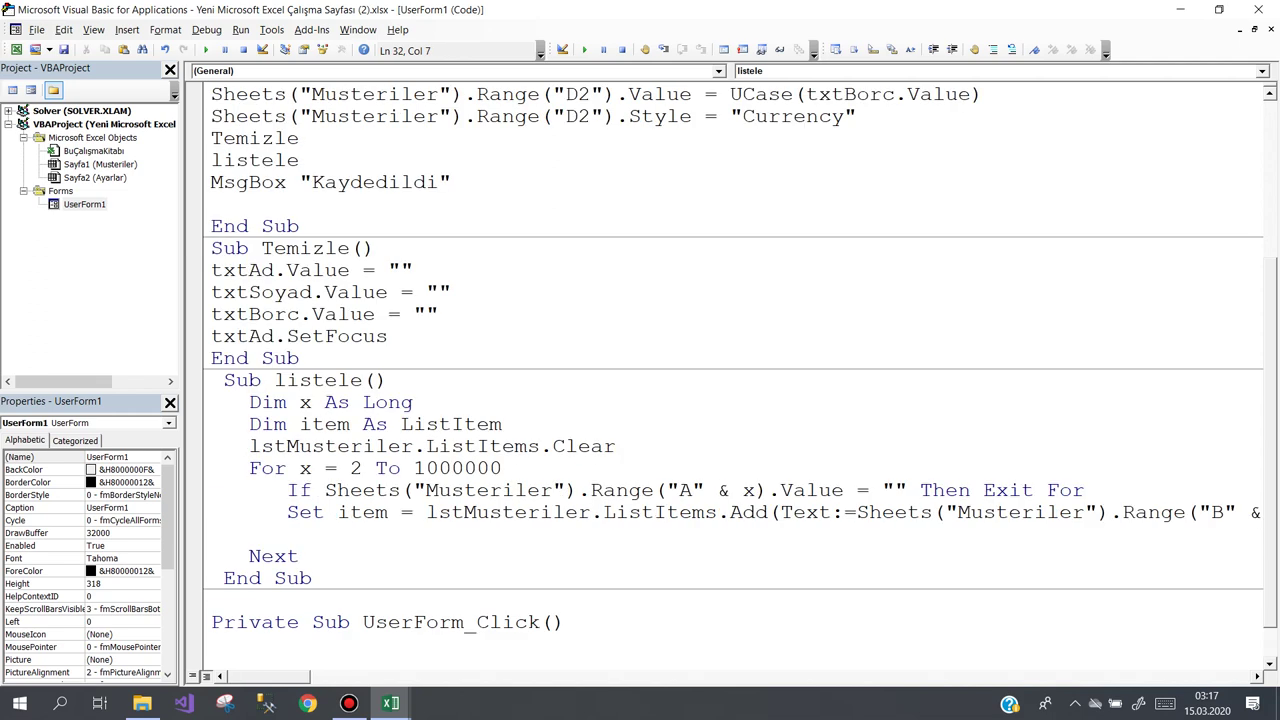
Step: Begin item.SubItems(1) = Sheets( and briefly check the Excel workbook before returning
text(ite)
text(m.)
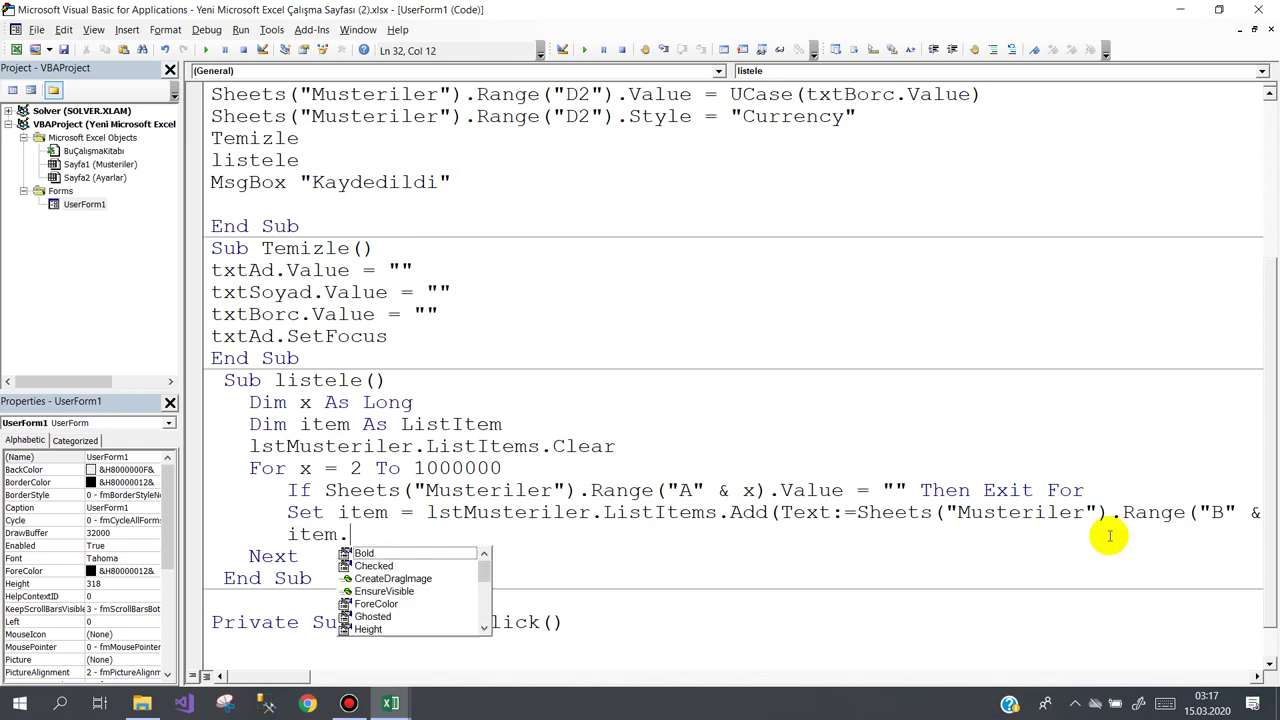
text(su)
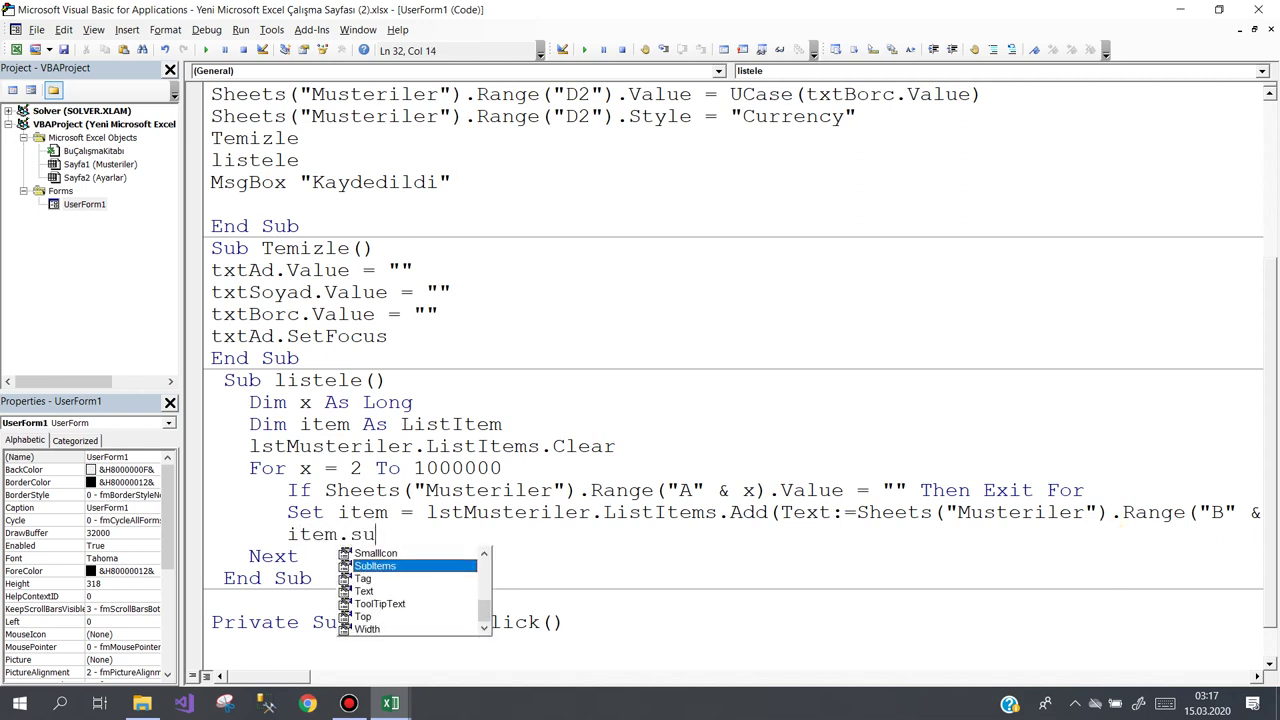
text(()
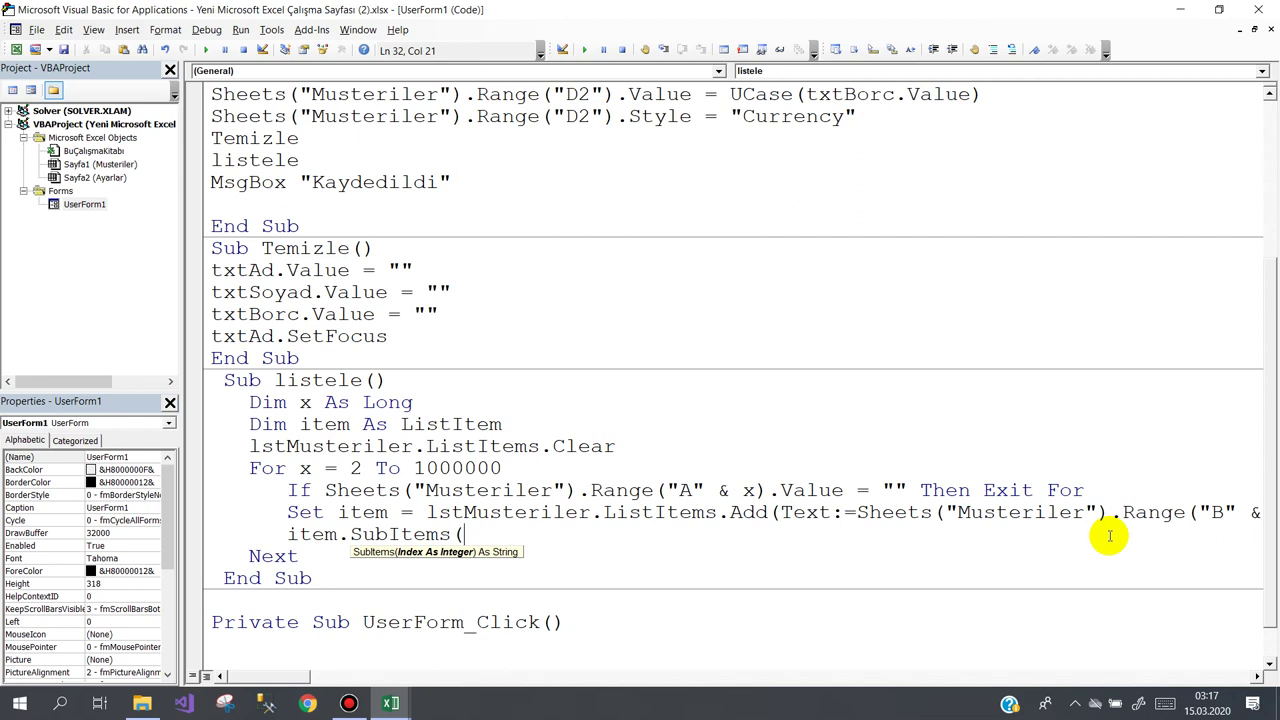
text(1)
text())
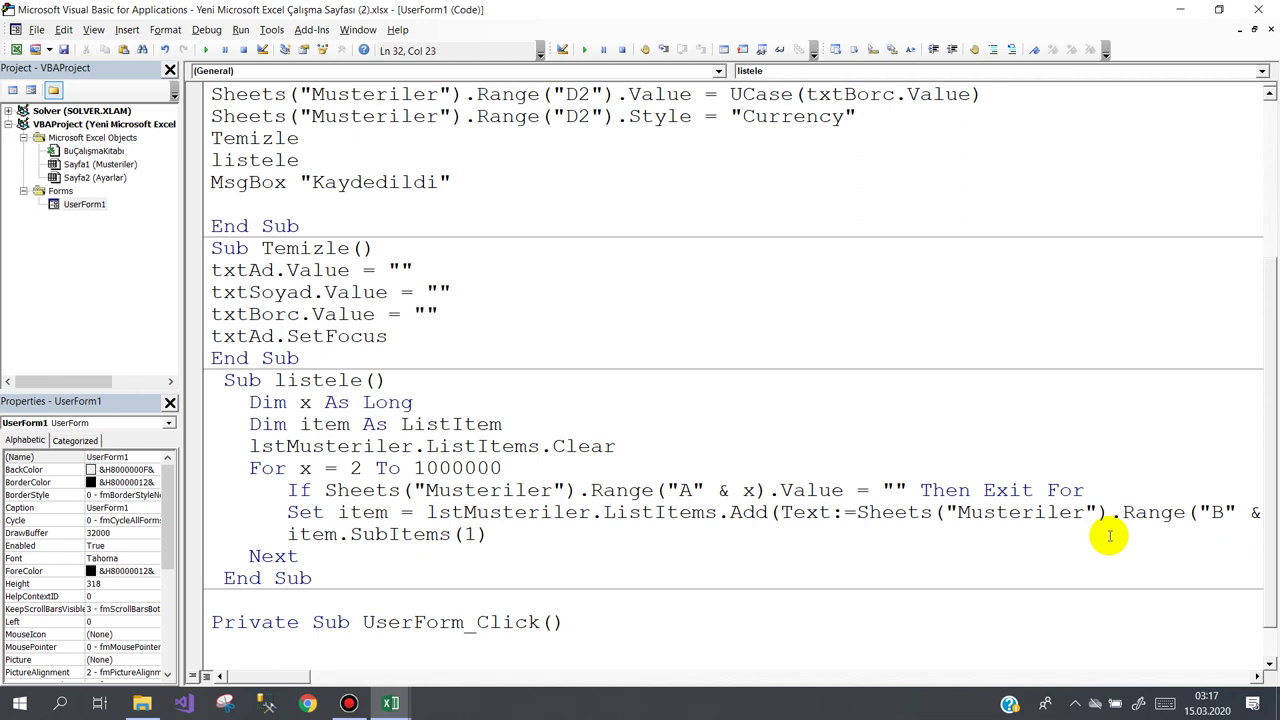
text(=she)
key(ctrl+space)
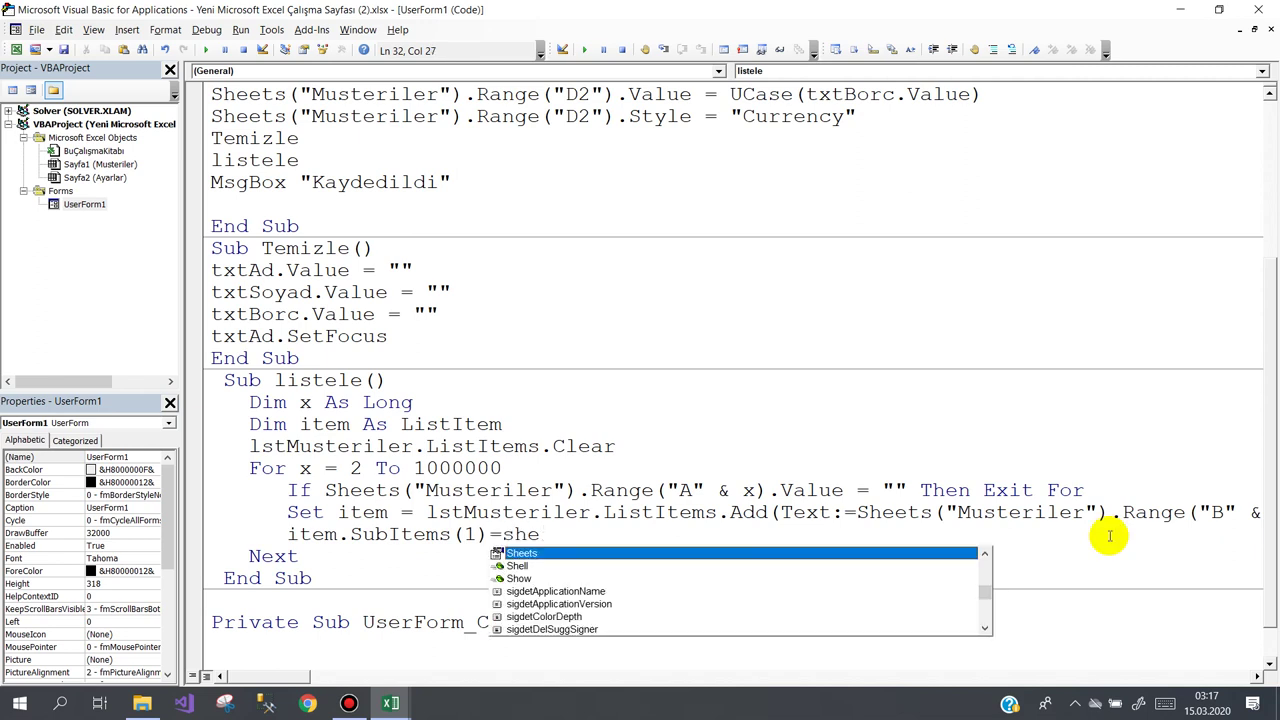
text(()
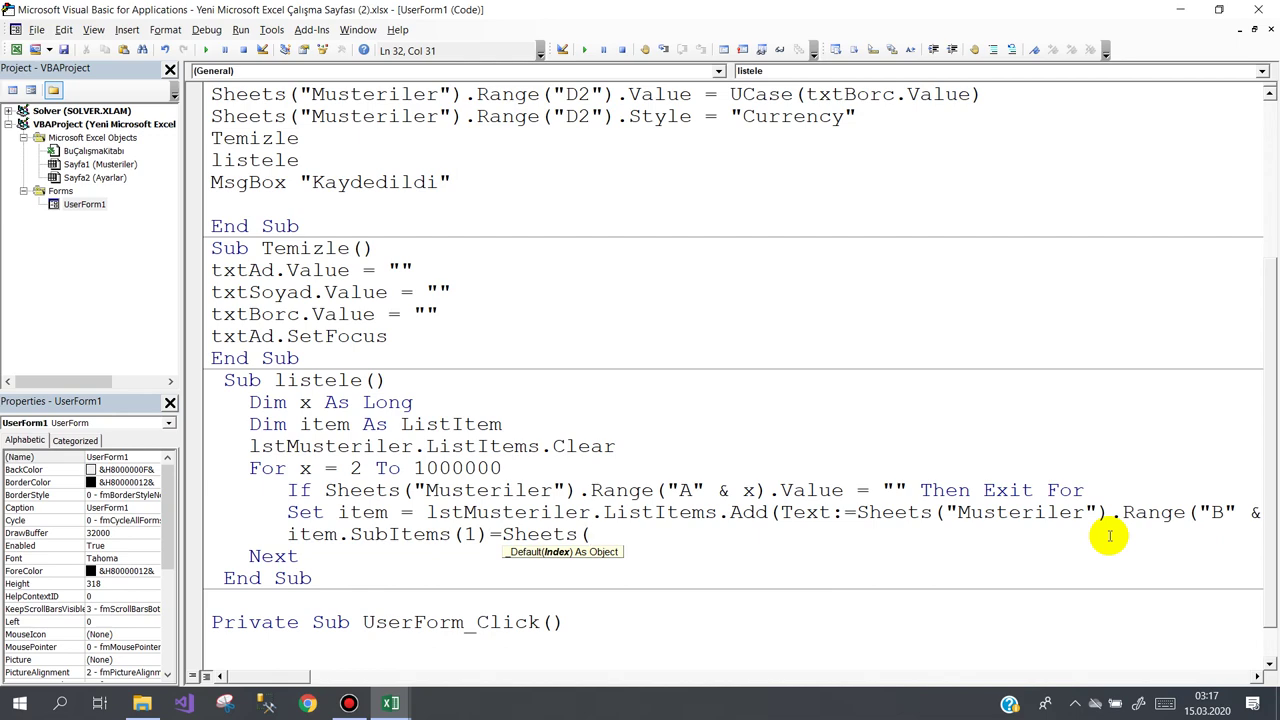
click(390, 703)
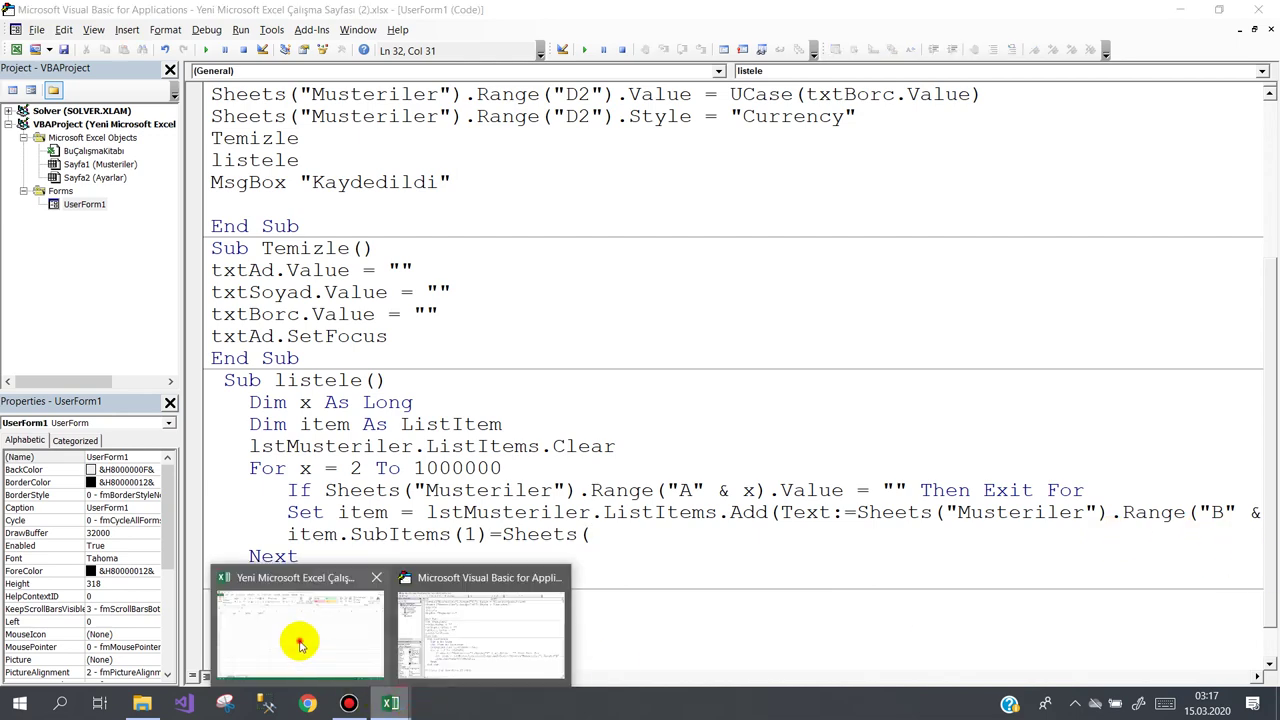
click(300, 645)
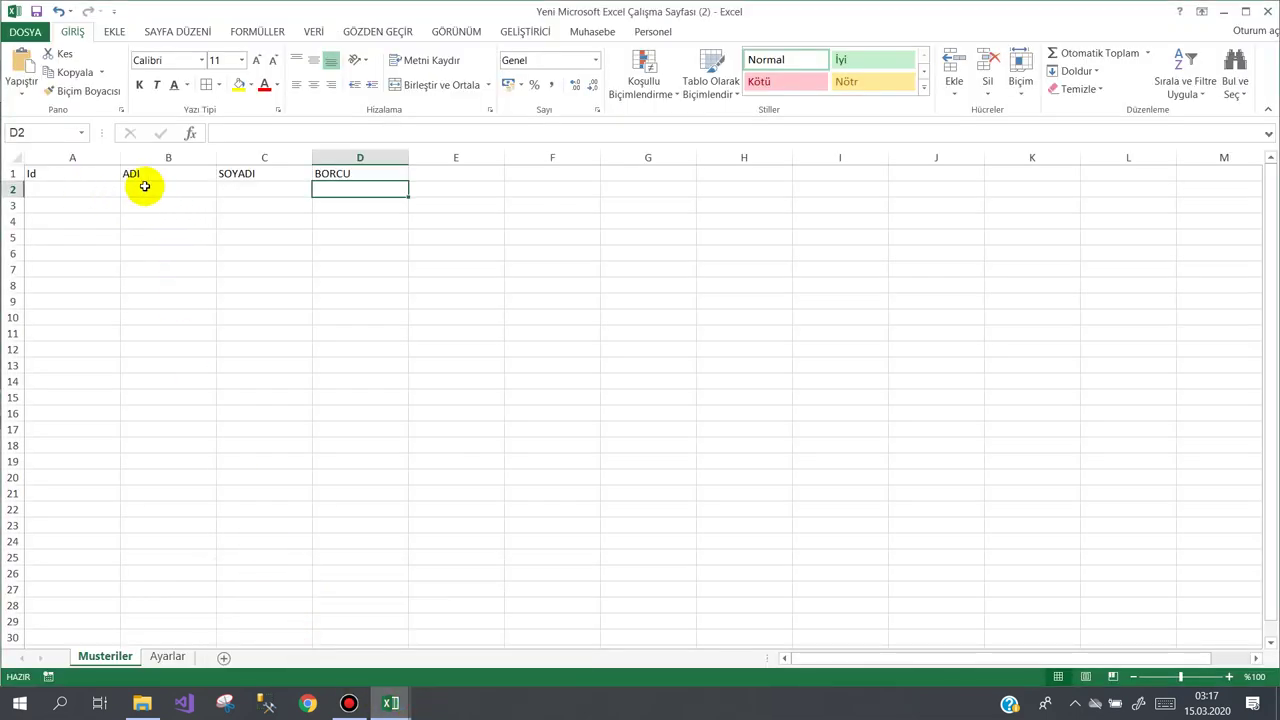
click(390, 703)
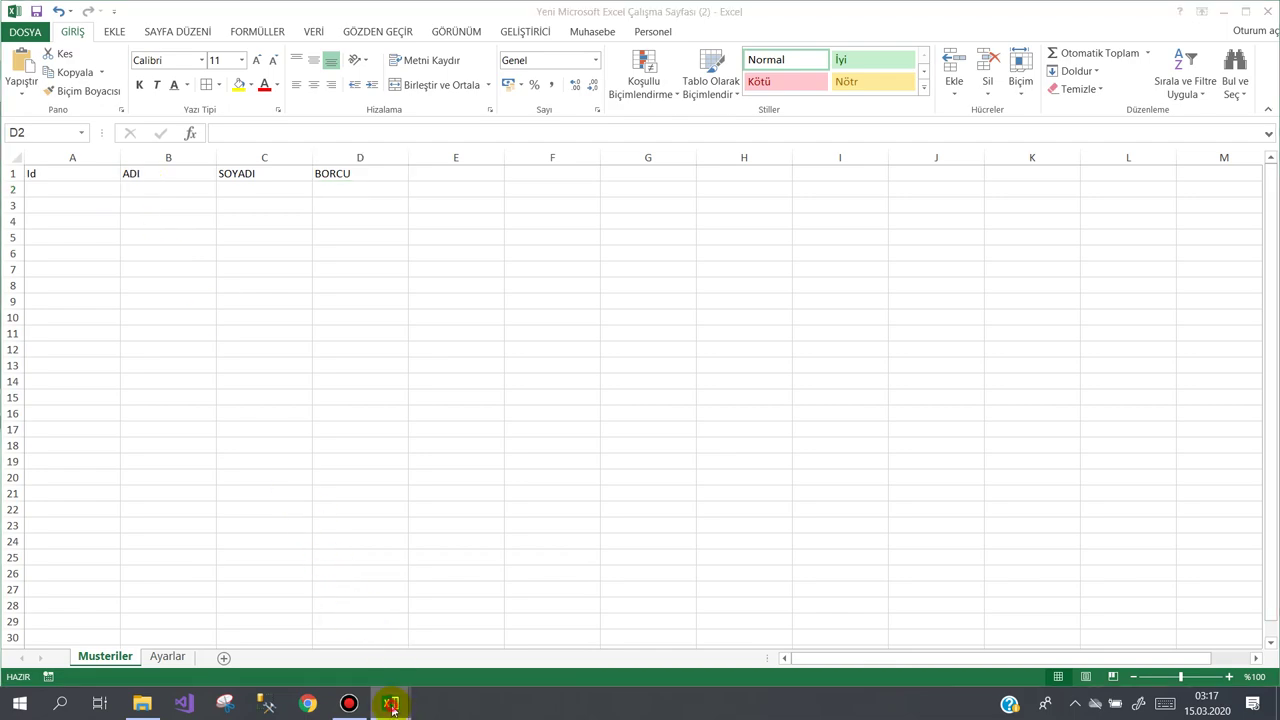
click(446, 618)
Step: Finish item.SubItems(1) = Sheets("Musteriler").Range("C" & x).Value
click(591, 535)
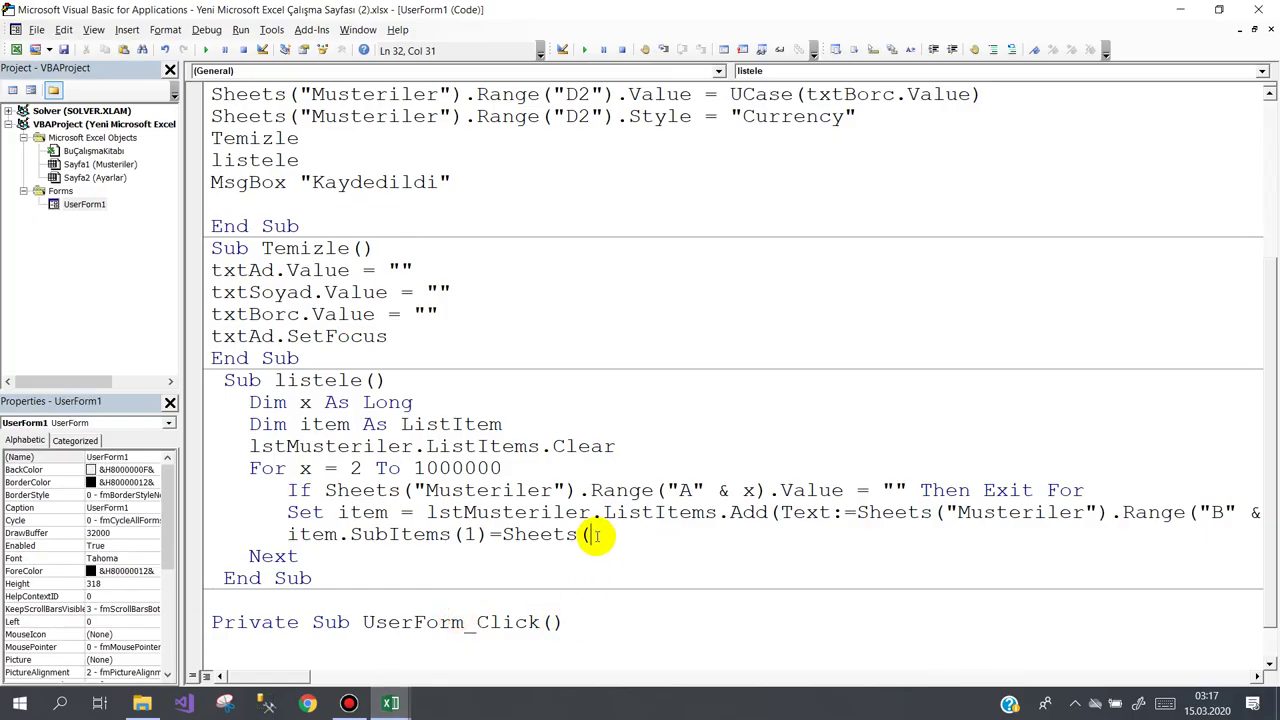
text(")
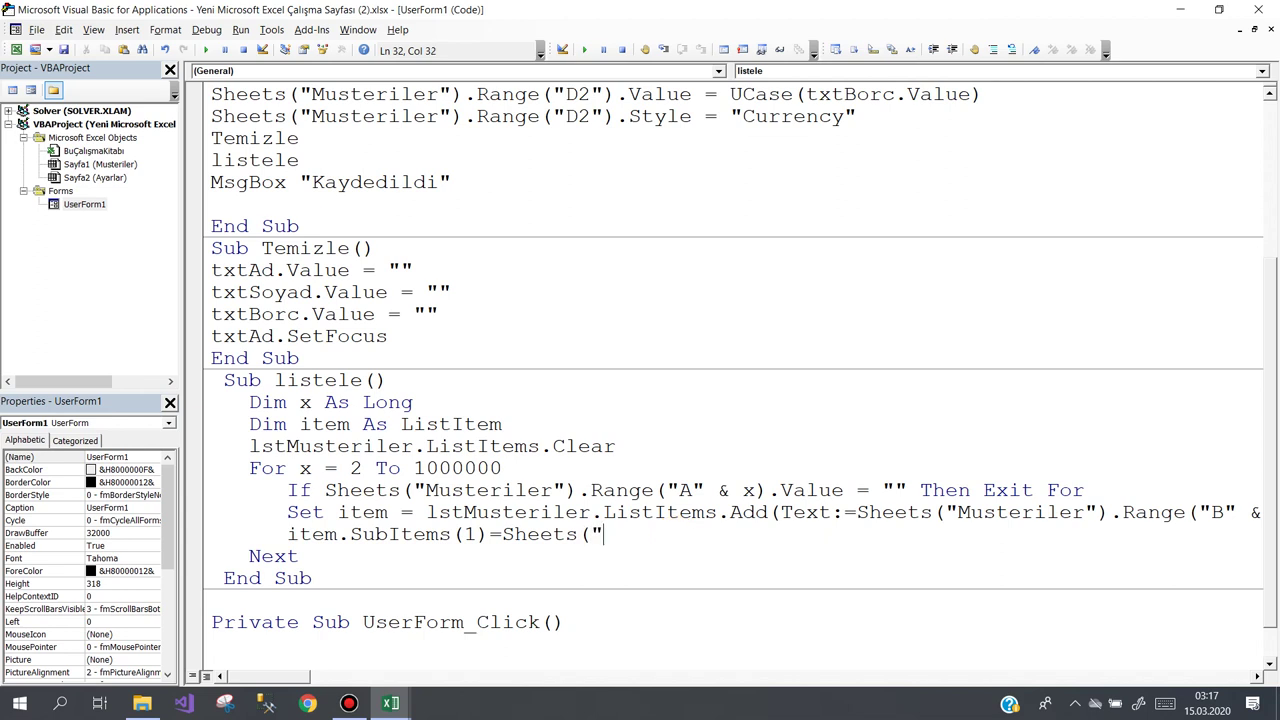
text(Must)
text(e)
text(riler")
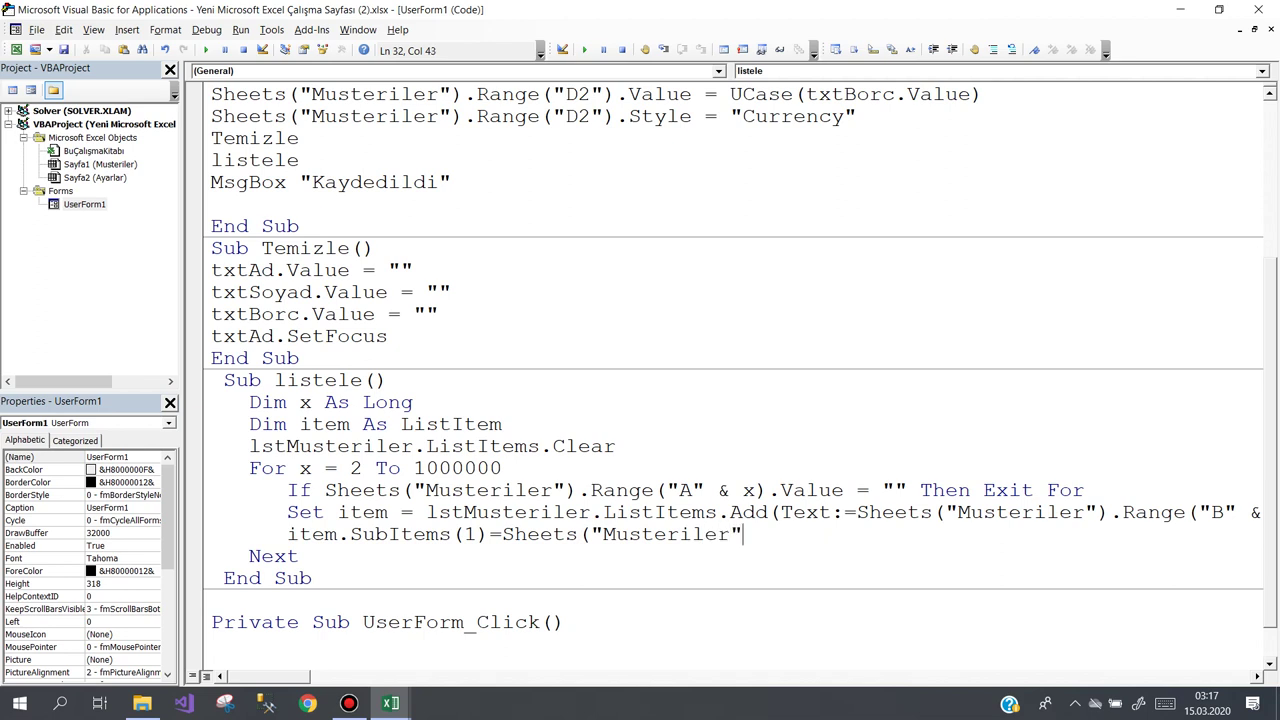
text().r)
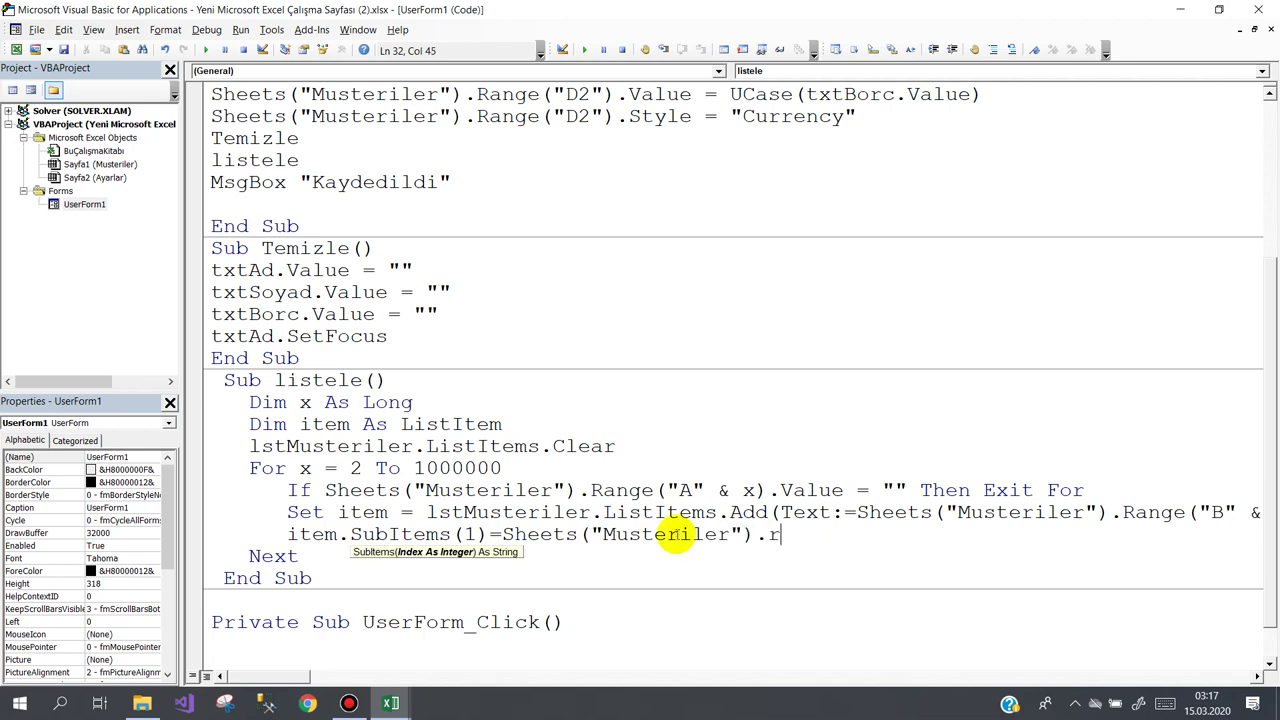
text(ange(")
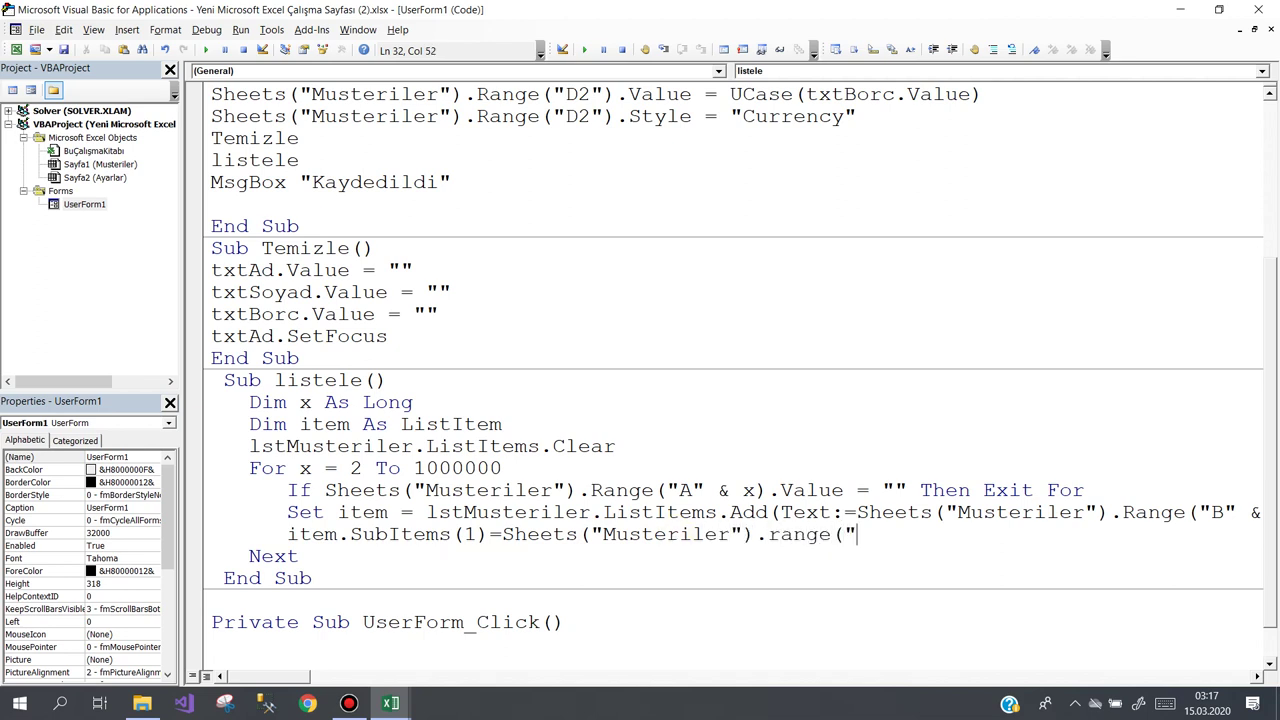
text(C")
text(&x).)
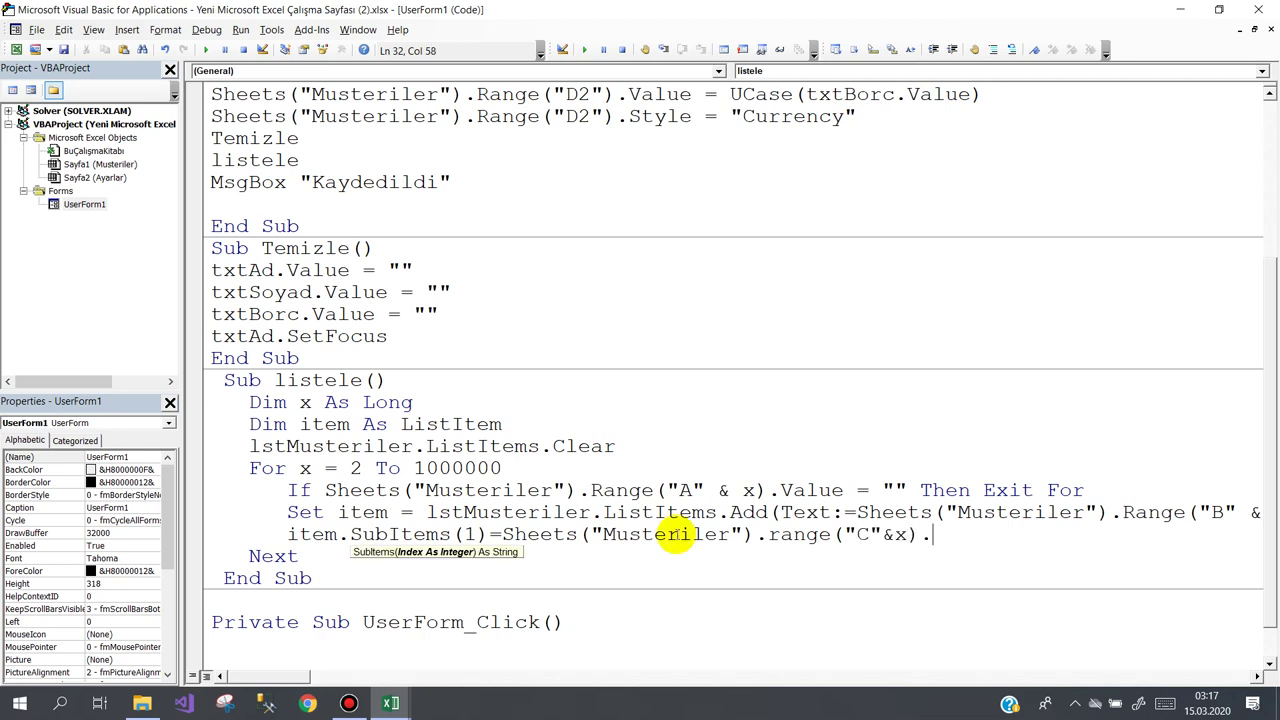
text(value)
key(Return)
Step: Duplicate that line as SubItems(2) reading column D and tidy the following blank line
key(shift+Up)
key(ctrl+c)
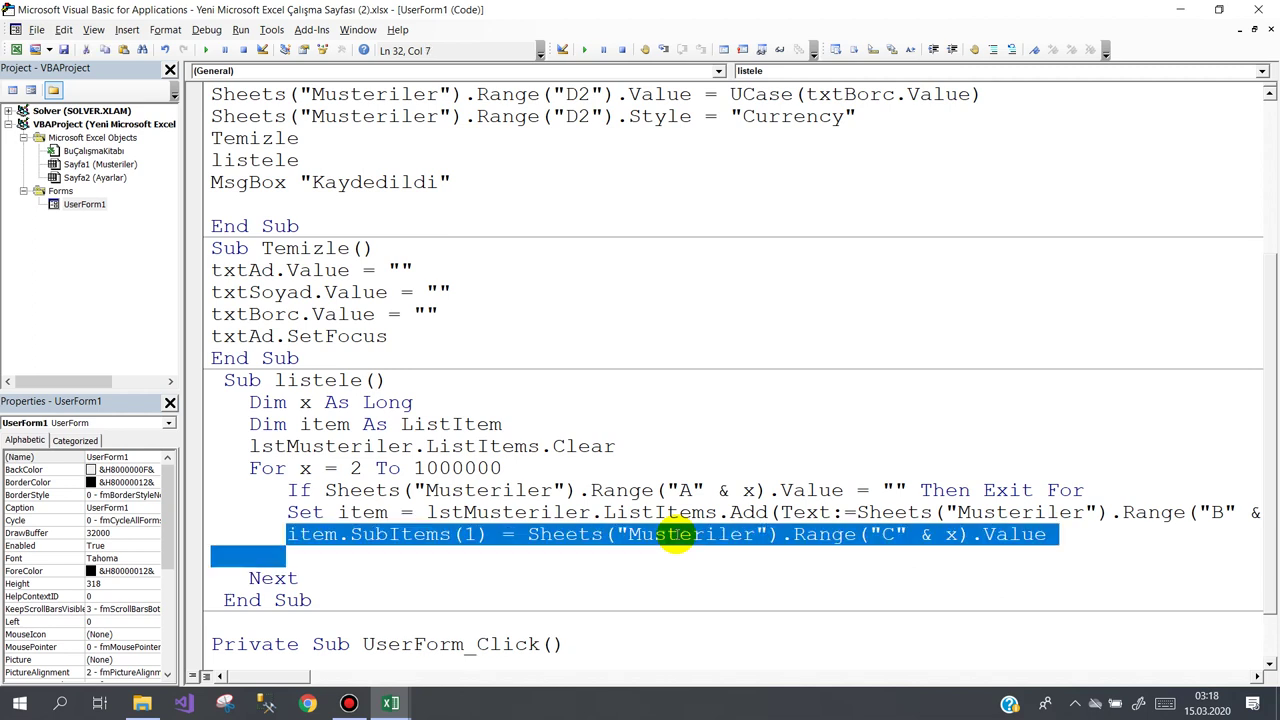
key(Down)
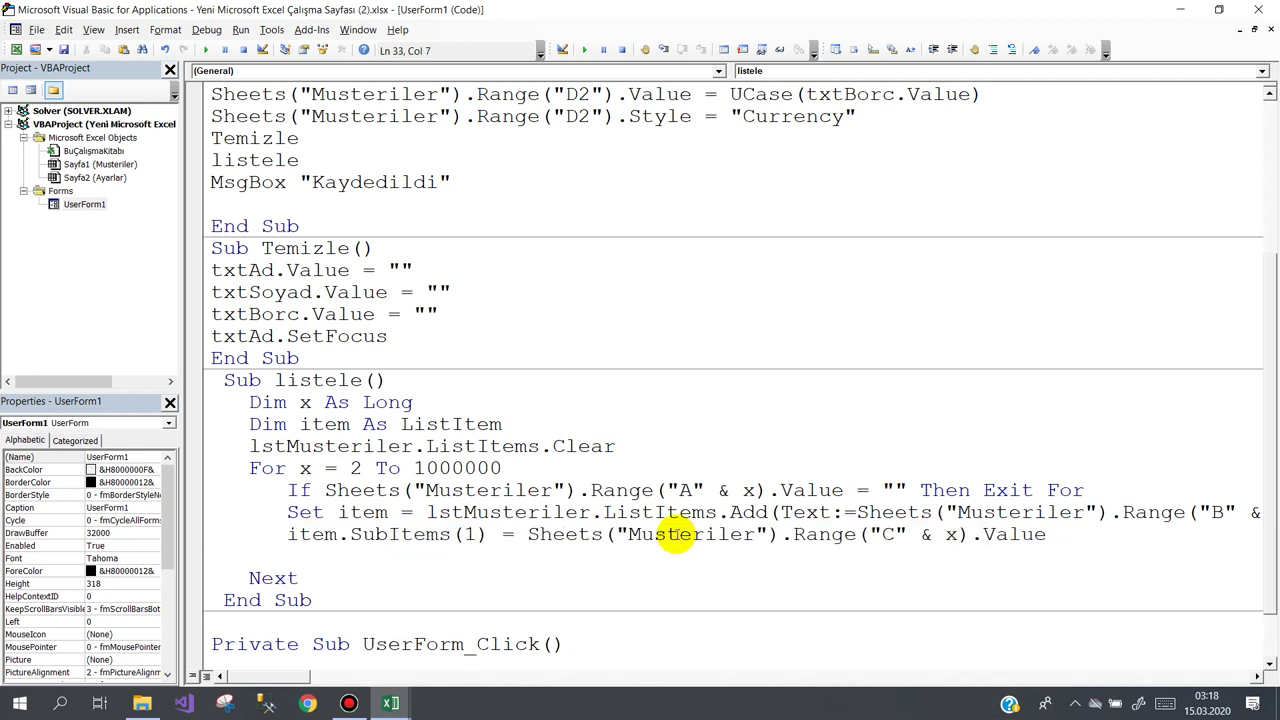
key(ctrl+v)
key(Up)
key(ctrl+Right)
key(ctrl+Right)
key(ctrl+Right)
key(ctrl+Right)
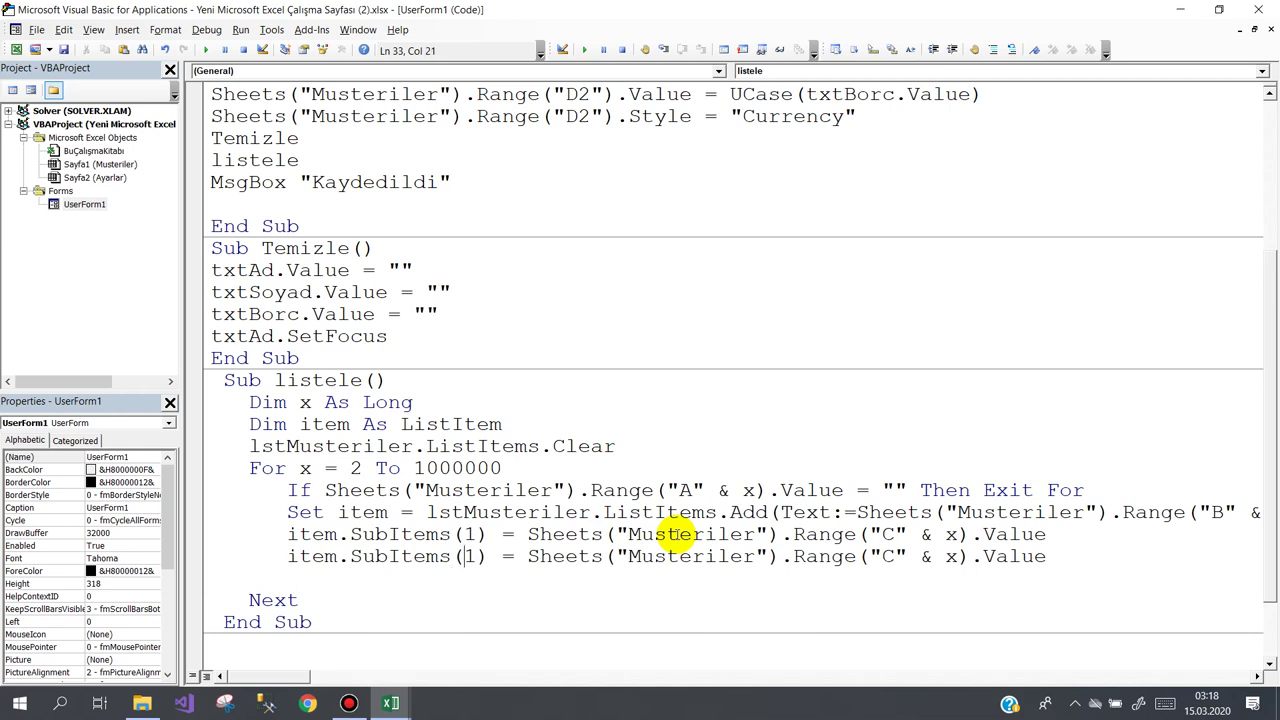
key(Delete)
text(2)
key(End)
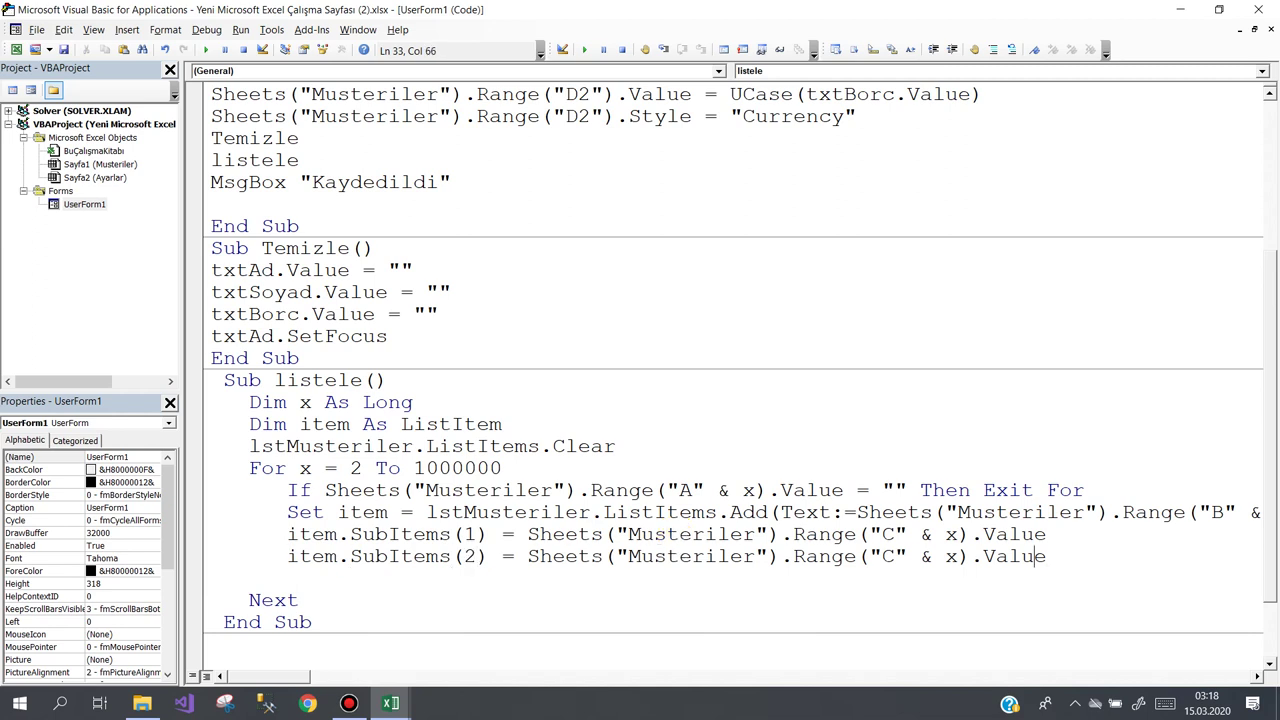
key(ctrl+Left)
key(ctrl+Left)
key(ctrl+Left)
text(D)
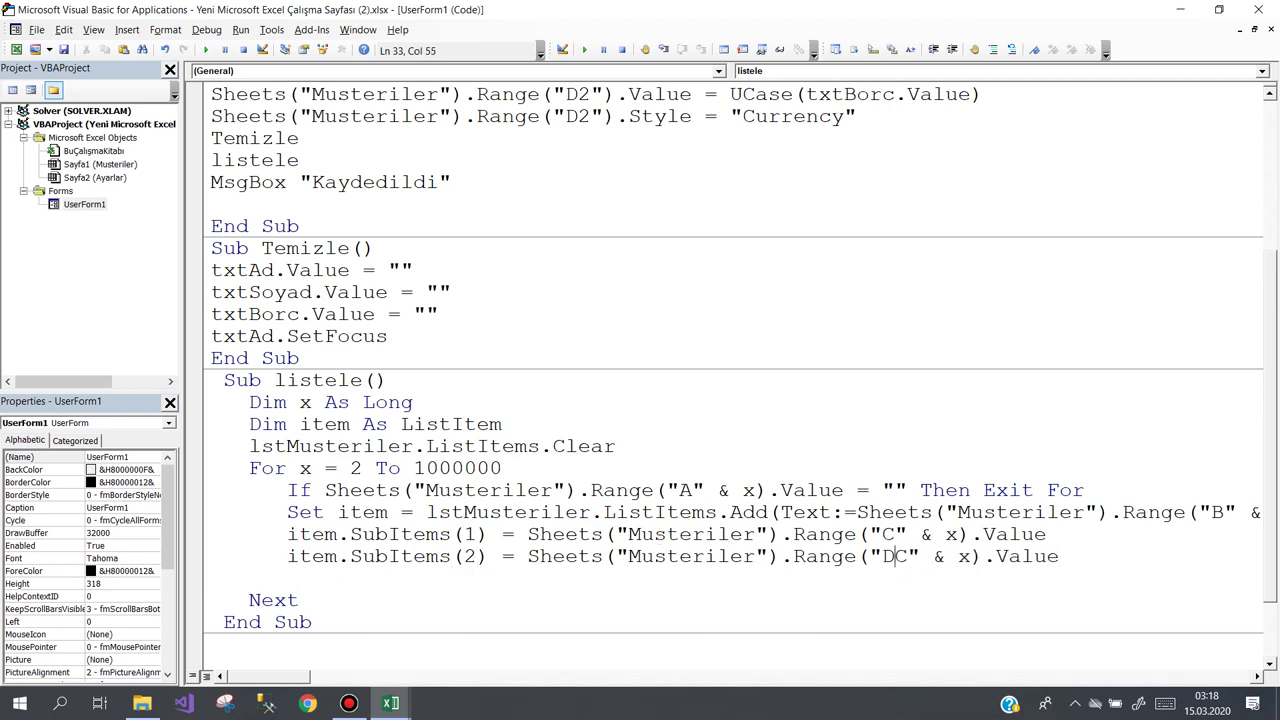
key(Delete)
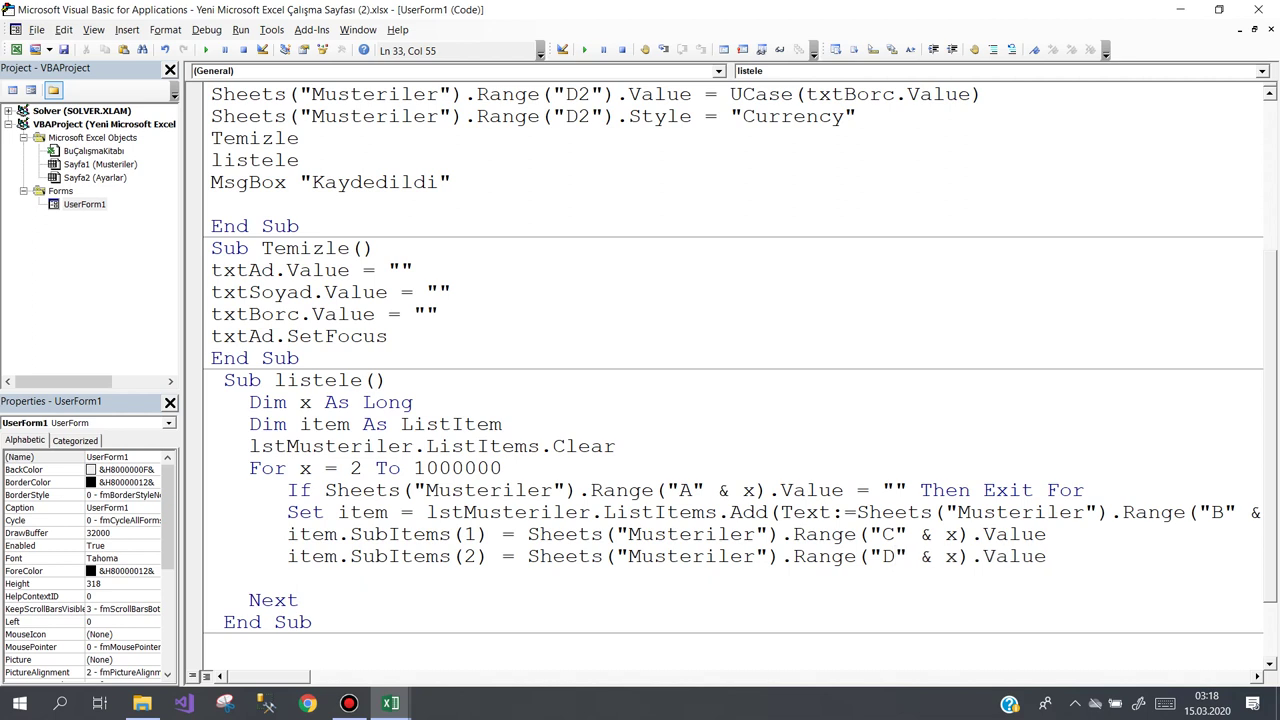
key(End)
key(Return)
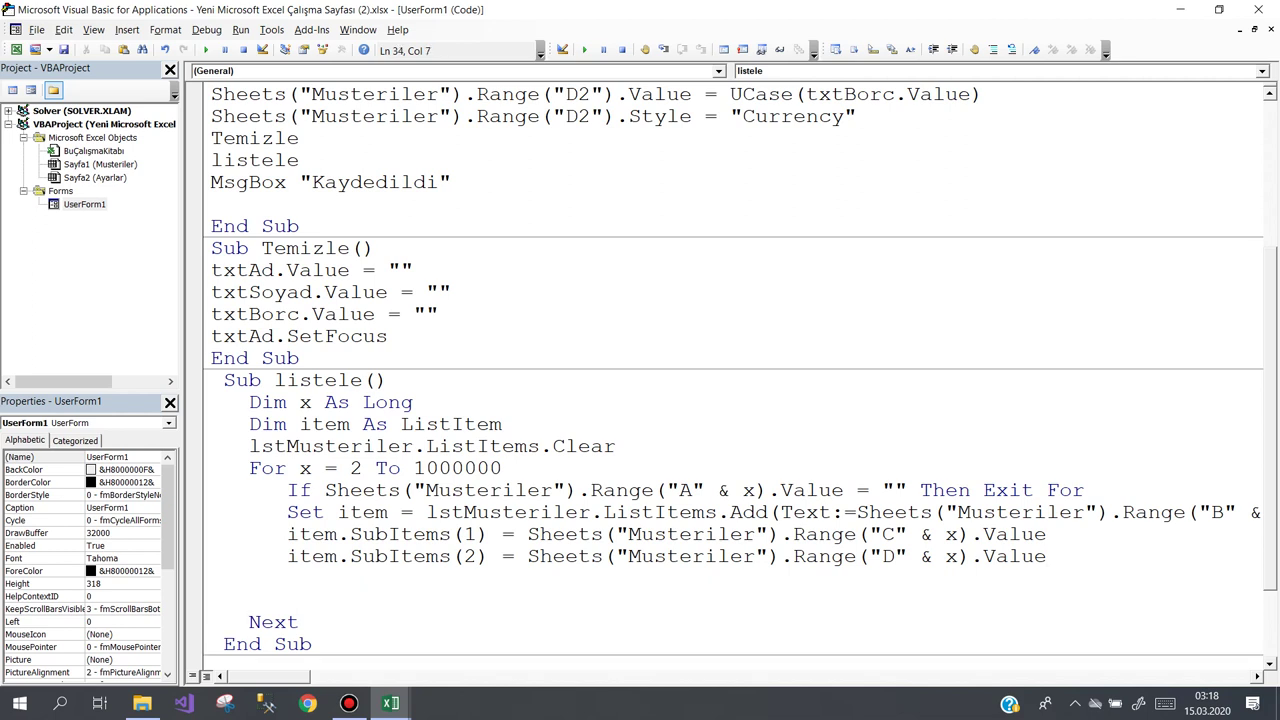
key(BackSpace)
key(Delete)
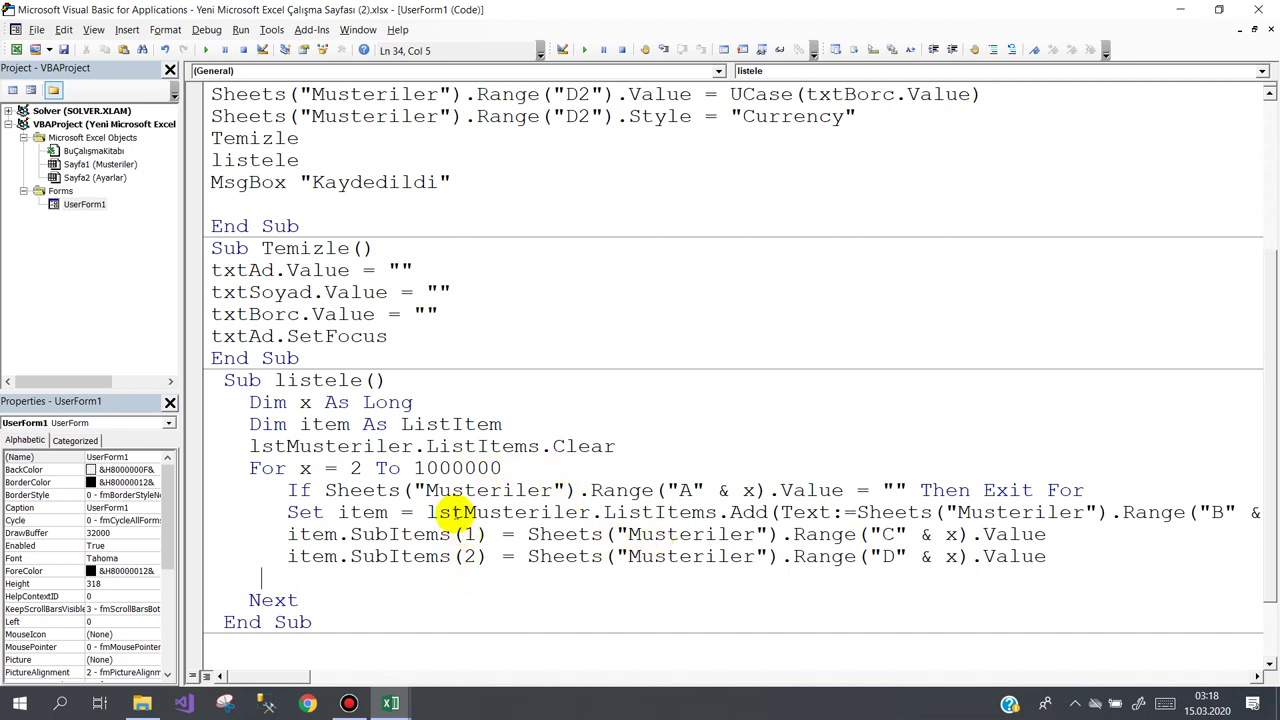
Step: Inspect the UserForm1 design, selecting the lstMusteriler ListView and the form, then go to Excel
double_click(86, 206)
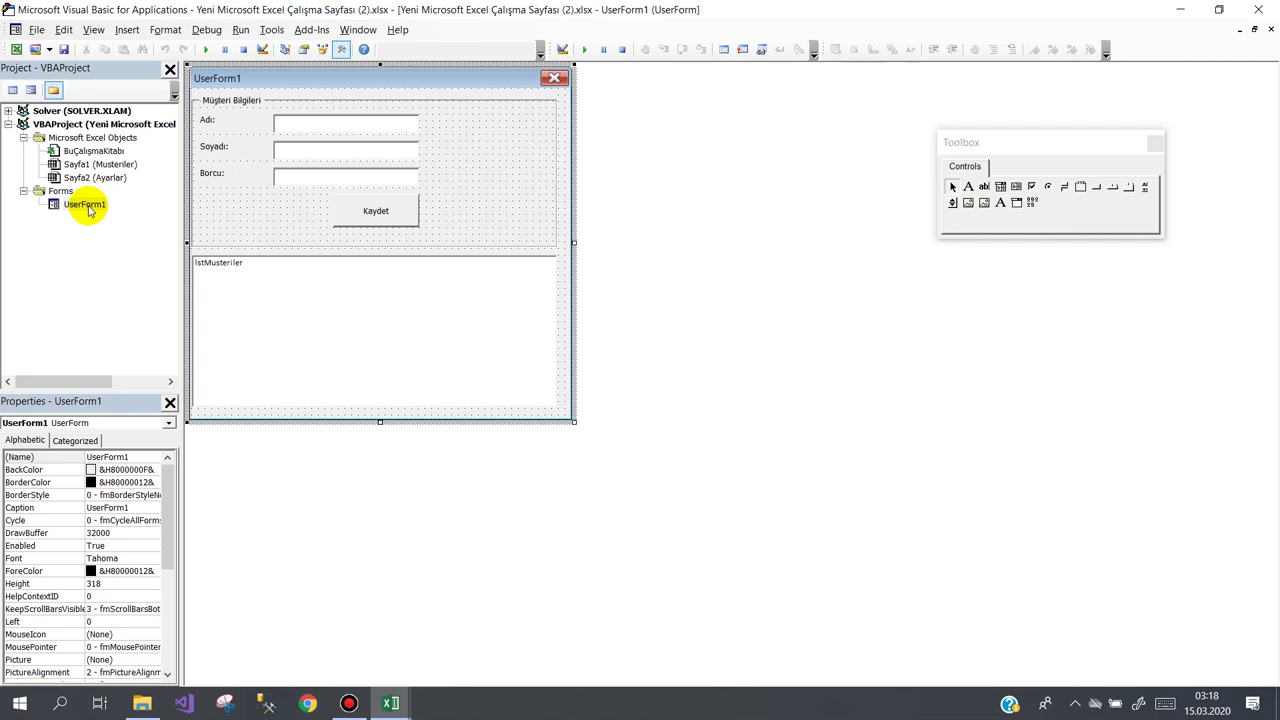
click(262, 285)
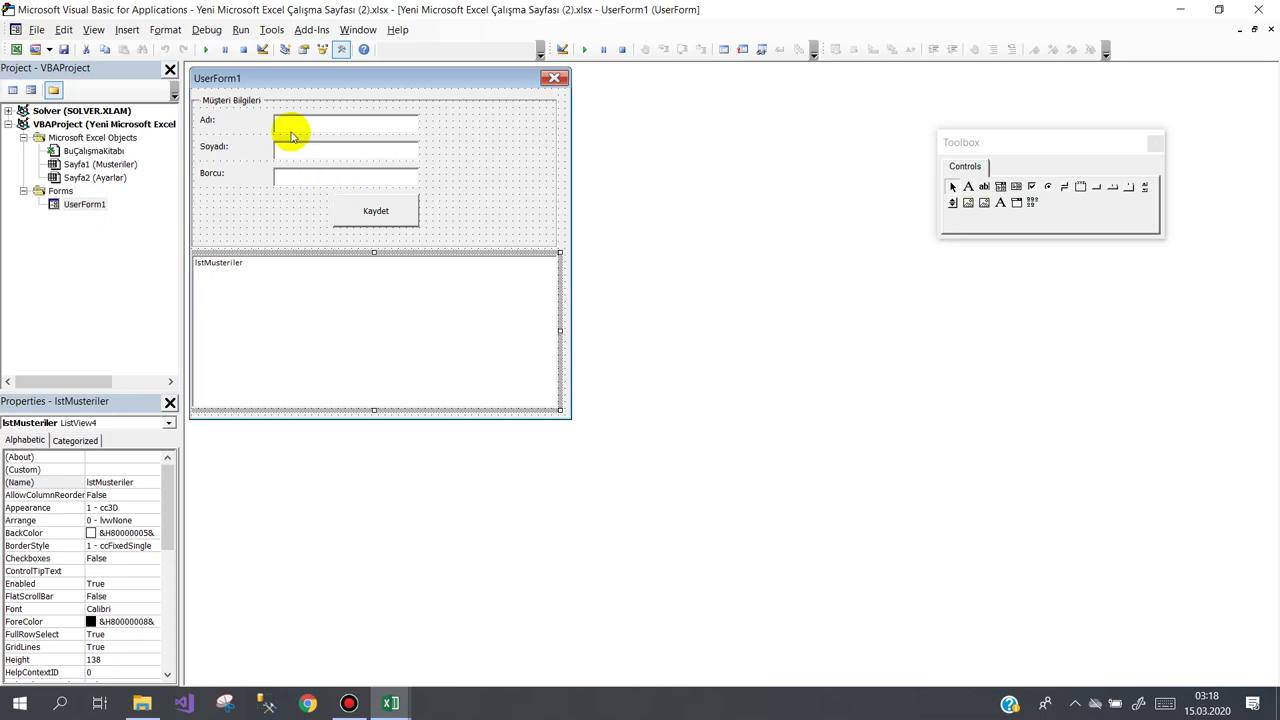
click(462, 85)
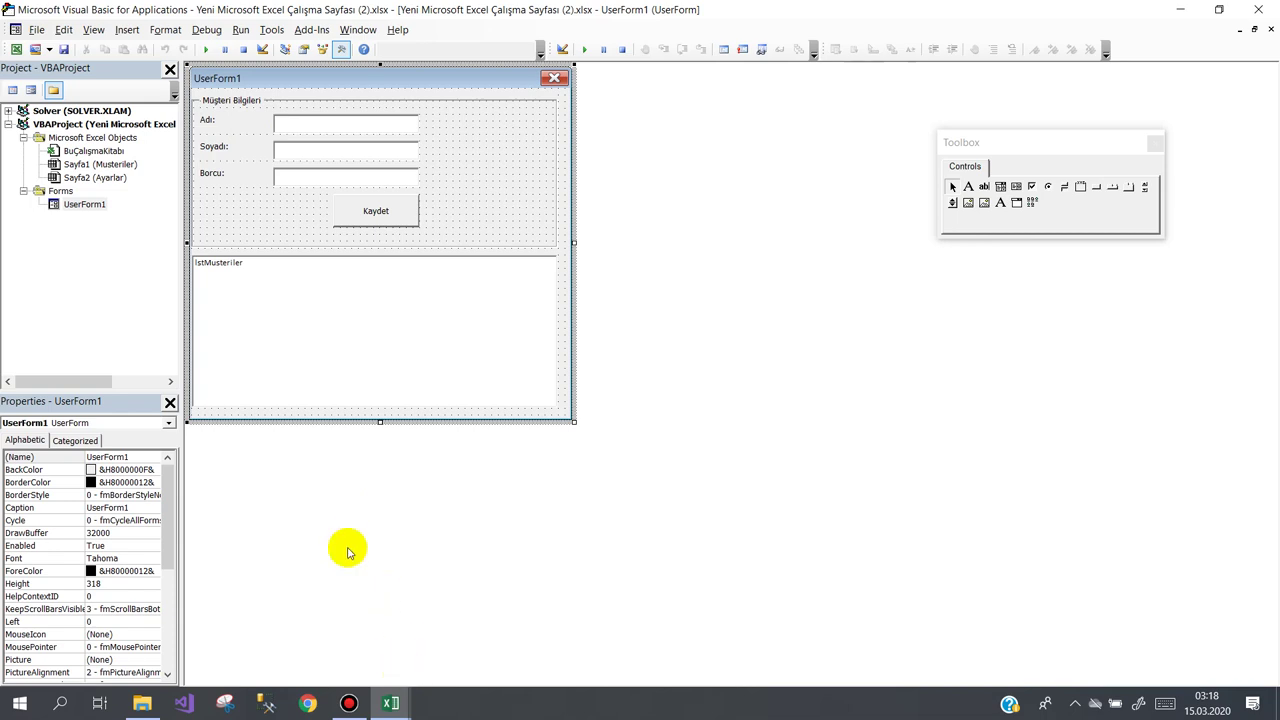
mouse_move(391, 703)
click(322, 600)
Step: Insert an ActiveX command button drawn over E2:F3 on the Musteriler sheet
click(484, 171)
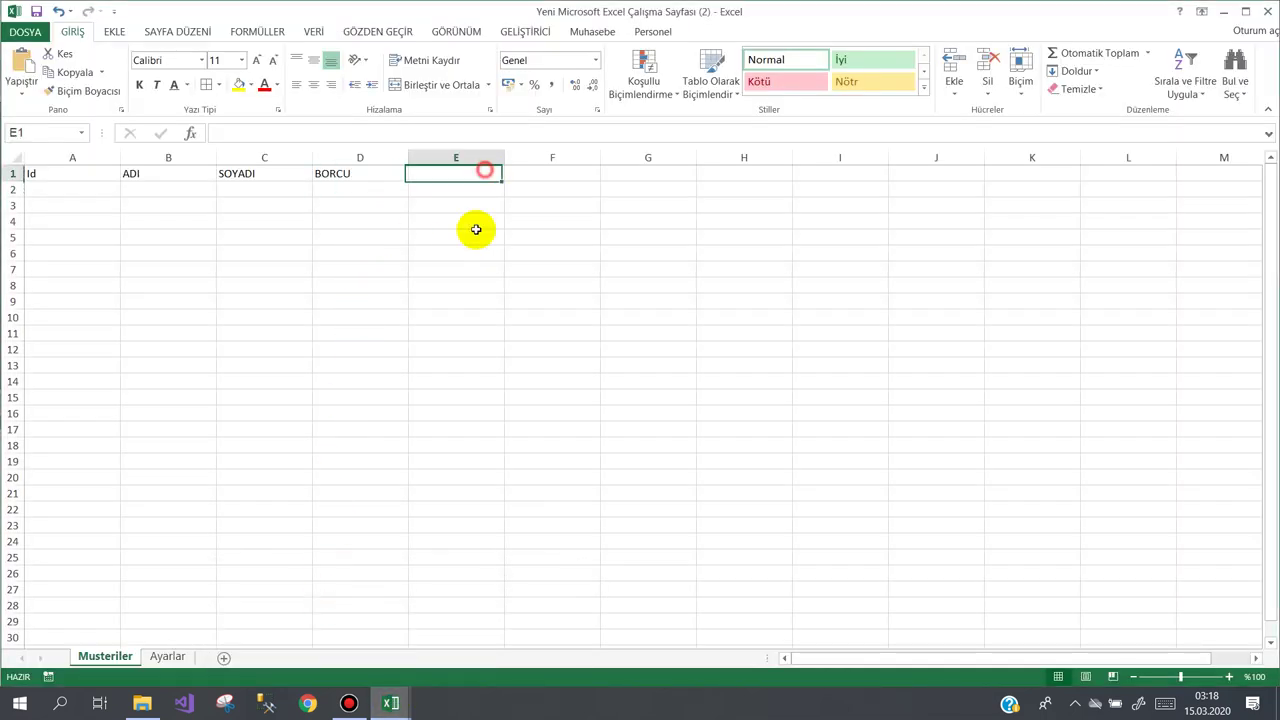
click(530, 33)
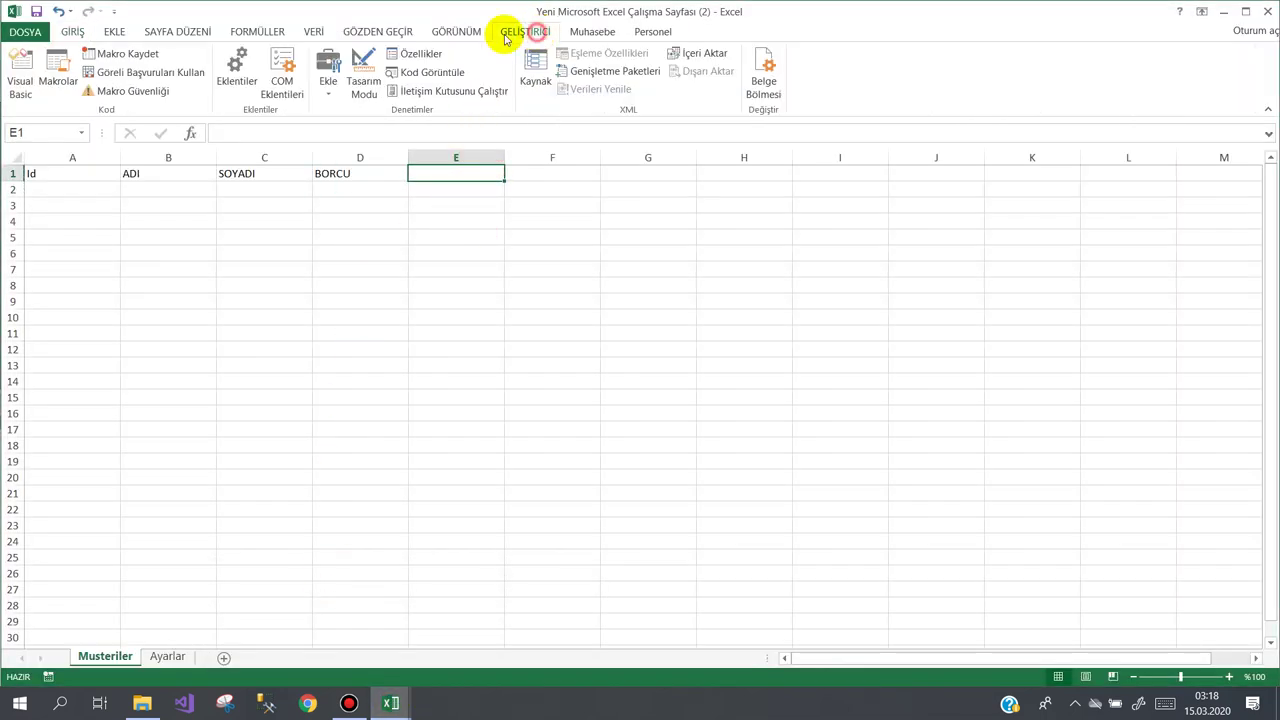
click(322, 85)
click(320, 177)
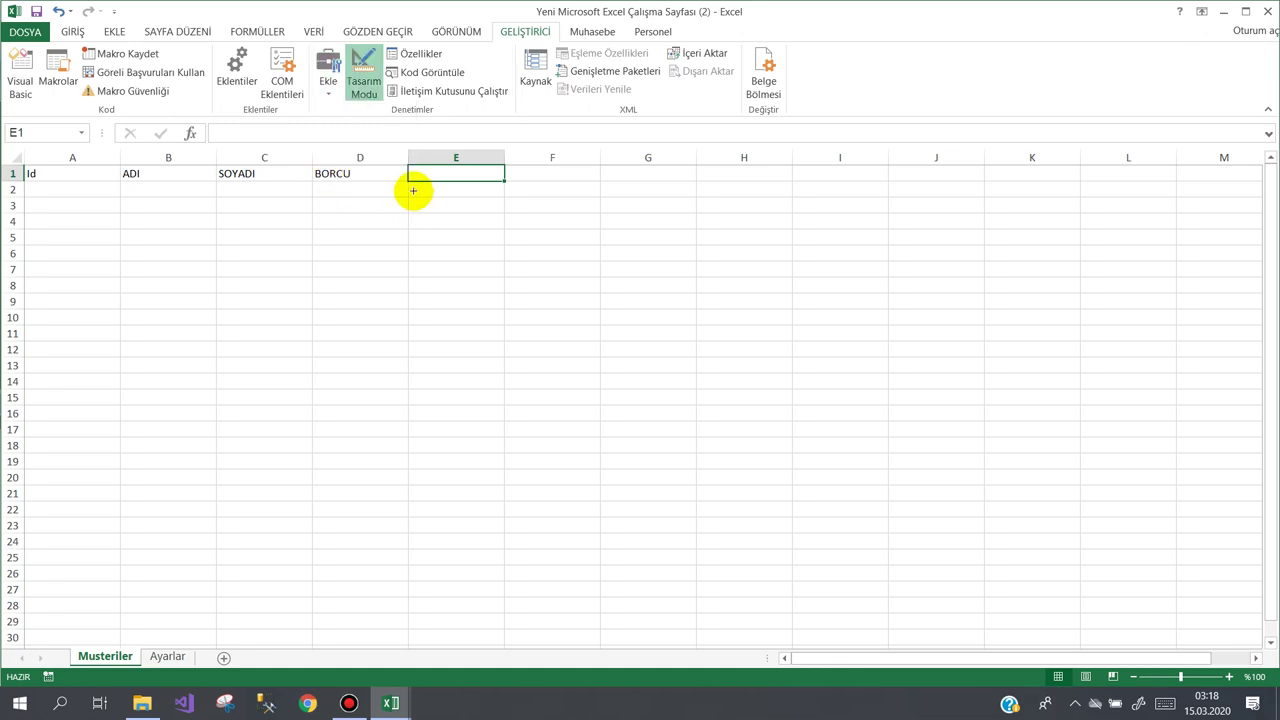
drag(413, 190, 528, 224)
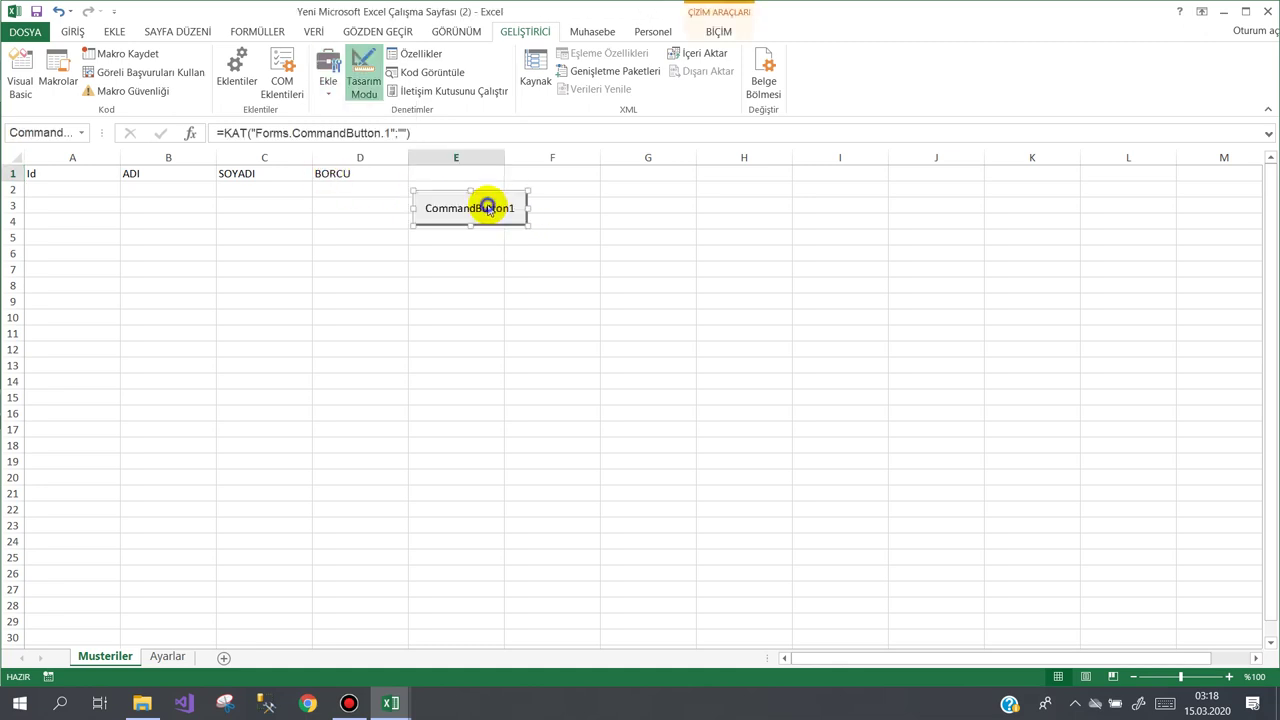
Step: Set the button's Caption to Kayit and Name to btnKayit, then open its click procedure
right_click(488, 208)
click(552, 277)
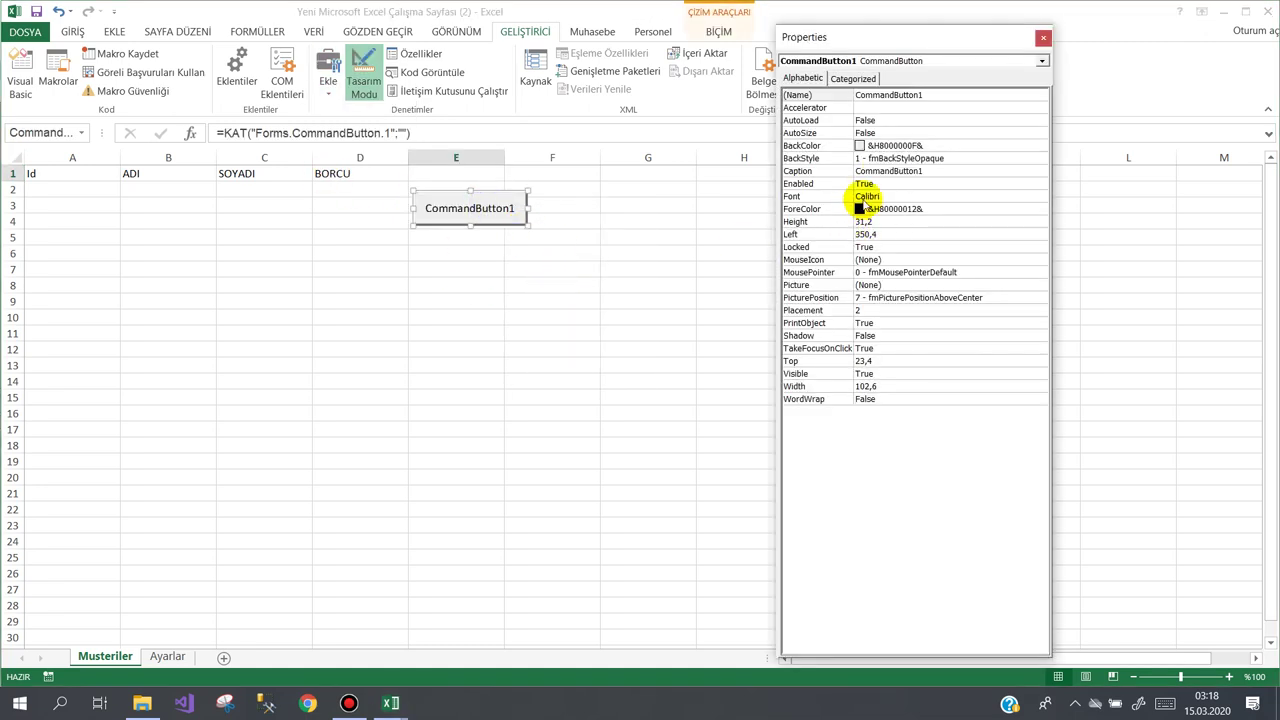
click(925, 171)
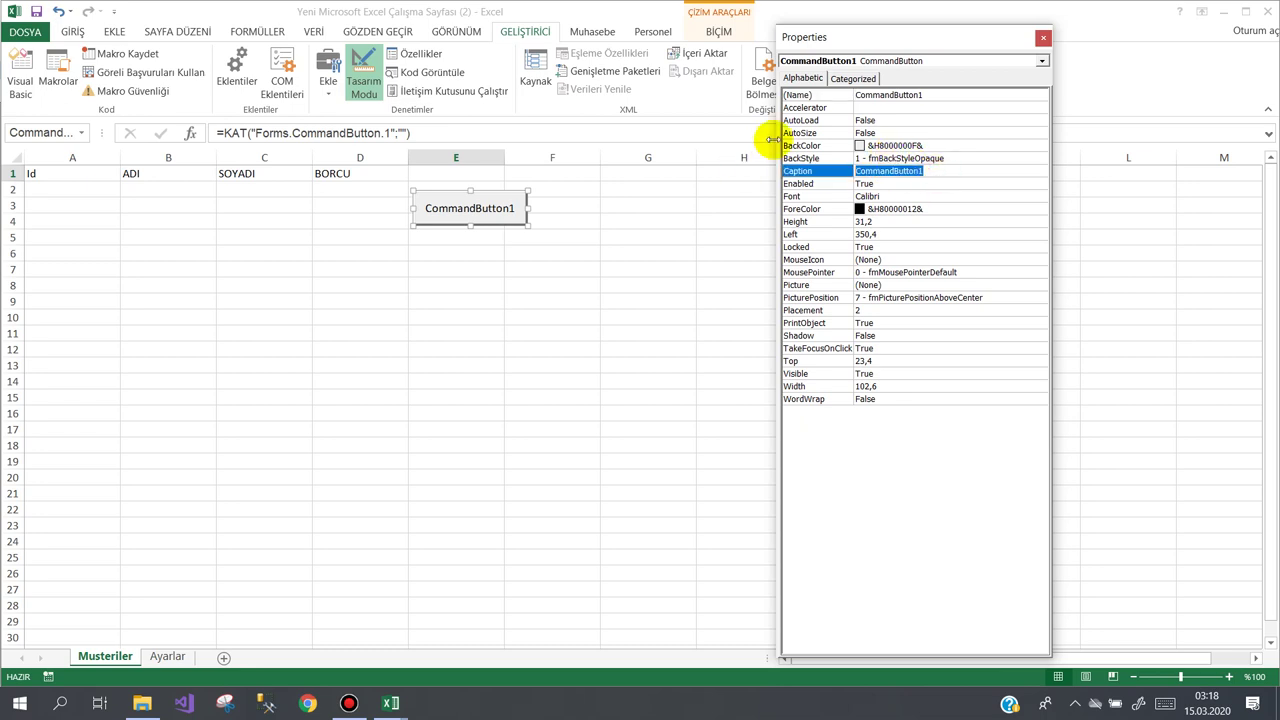
text(Kayit)
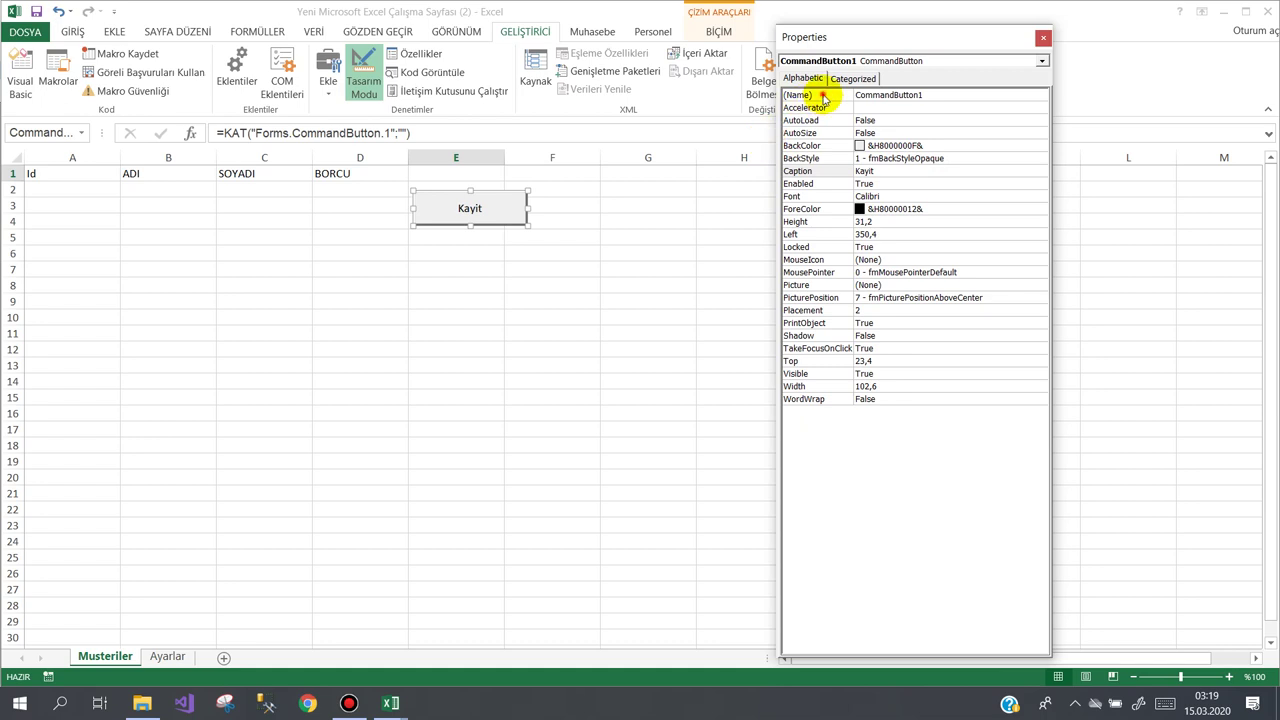
click(818, 94)
text(btnKa)
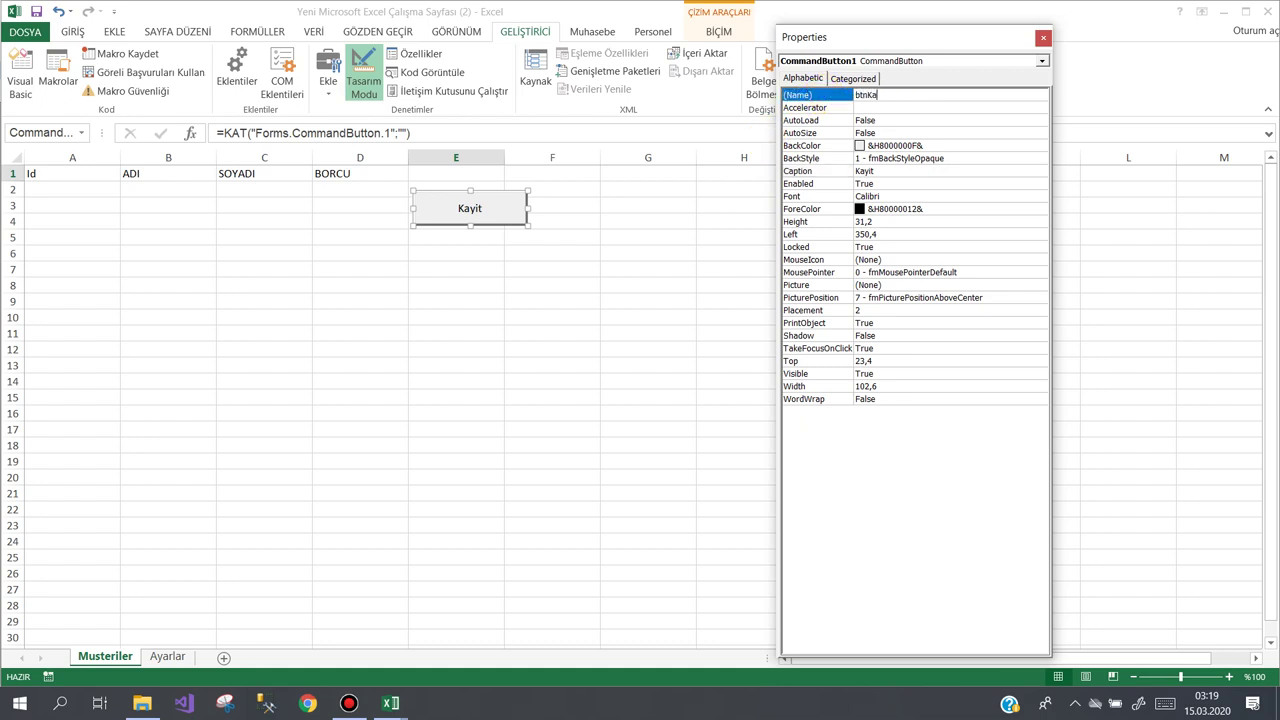
text(yit)
click(826, 97)
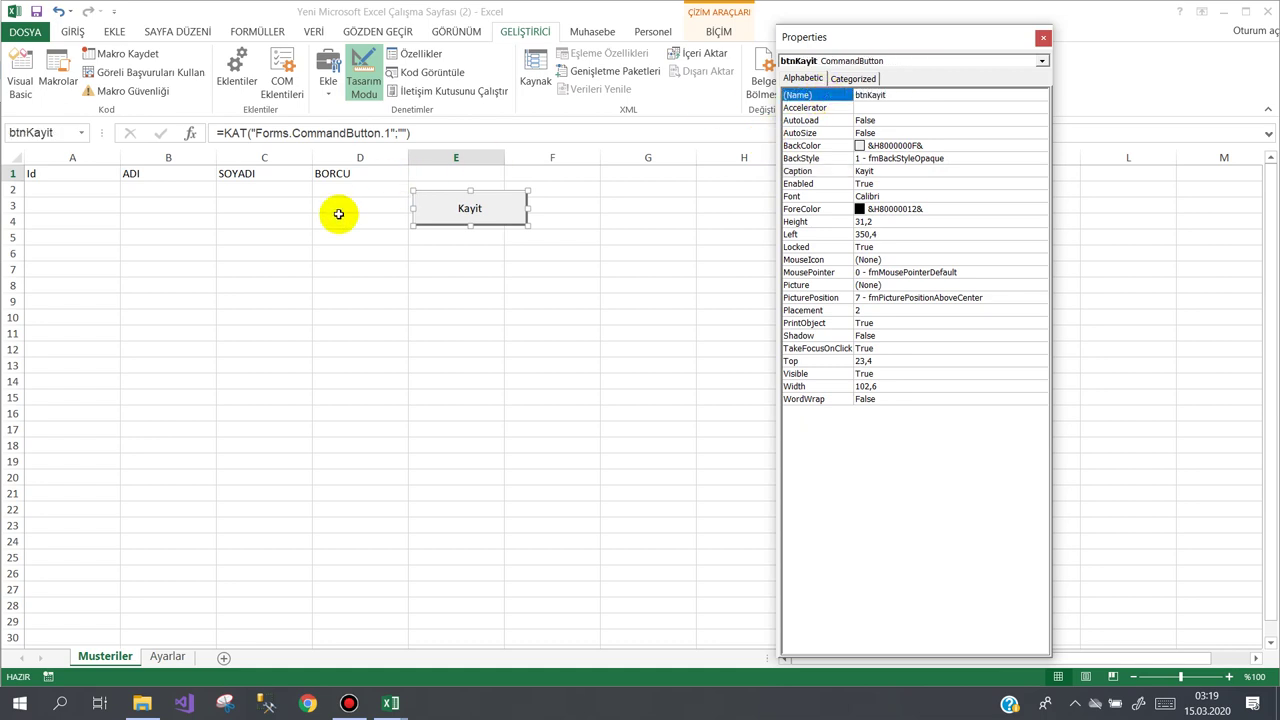
double_click(466, 207)
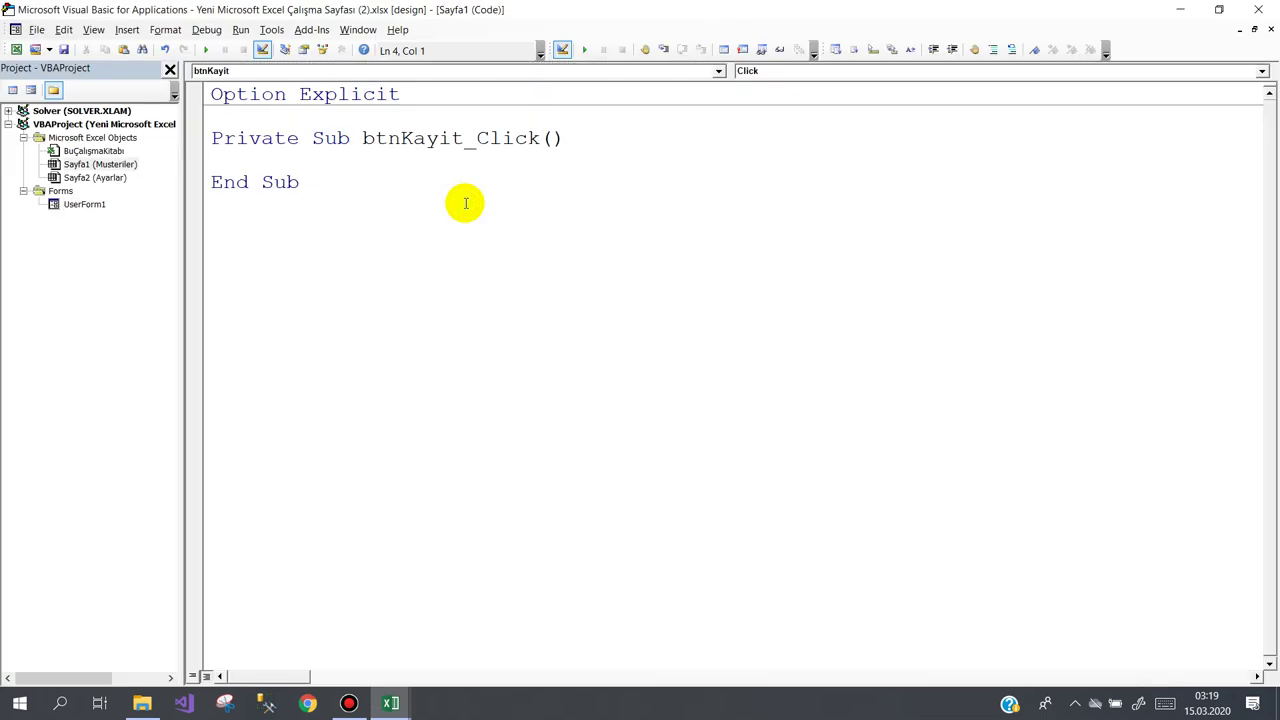
Step: Rename UserForm1 to frmMusteriler in the Properties window
text(frm)
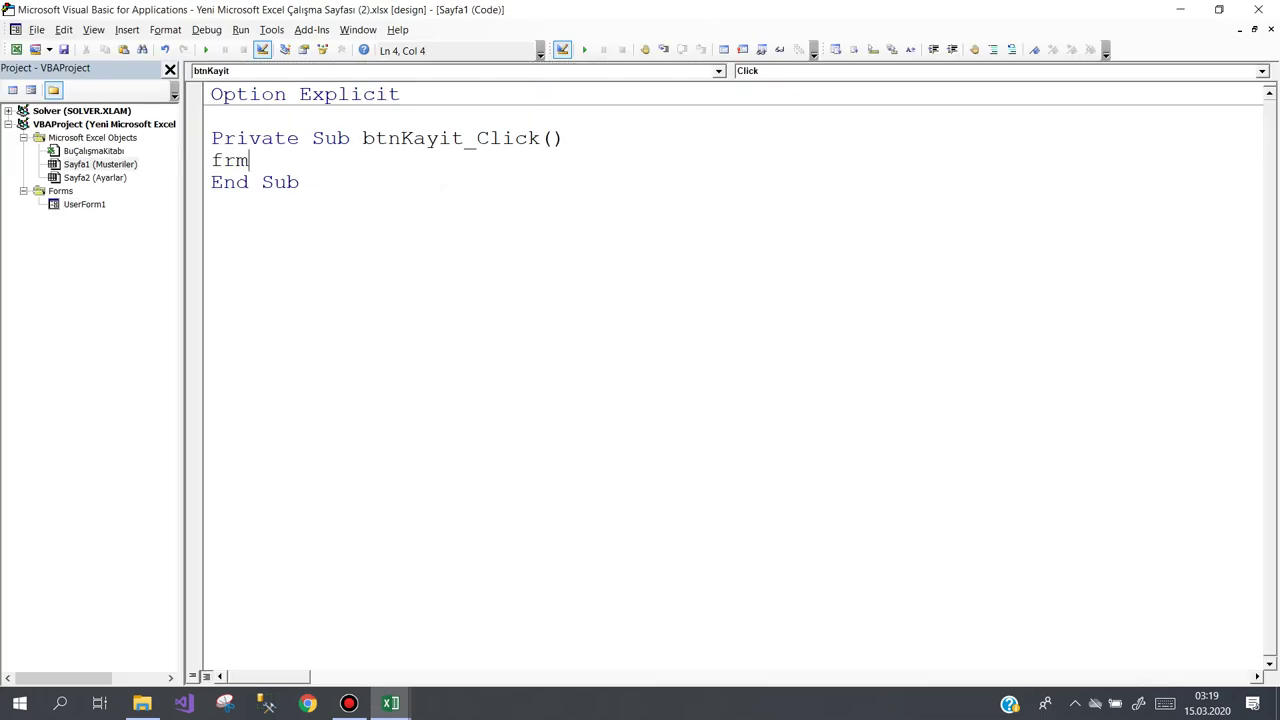
double_click(60, 205)
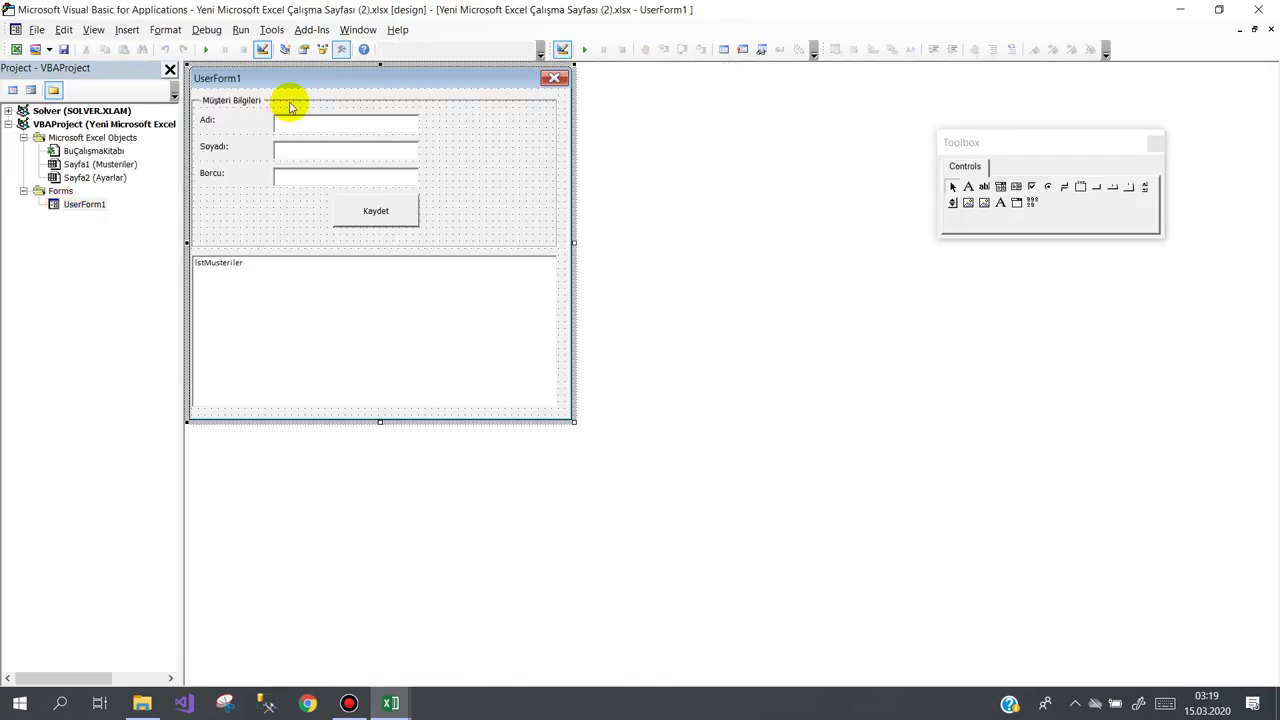
click(303, 49)
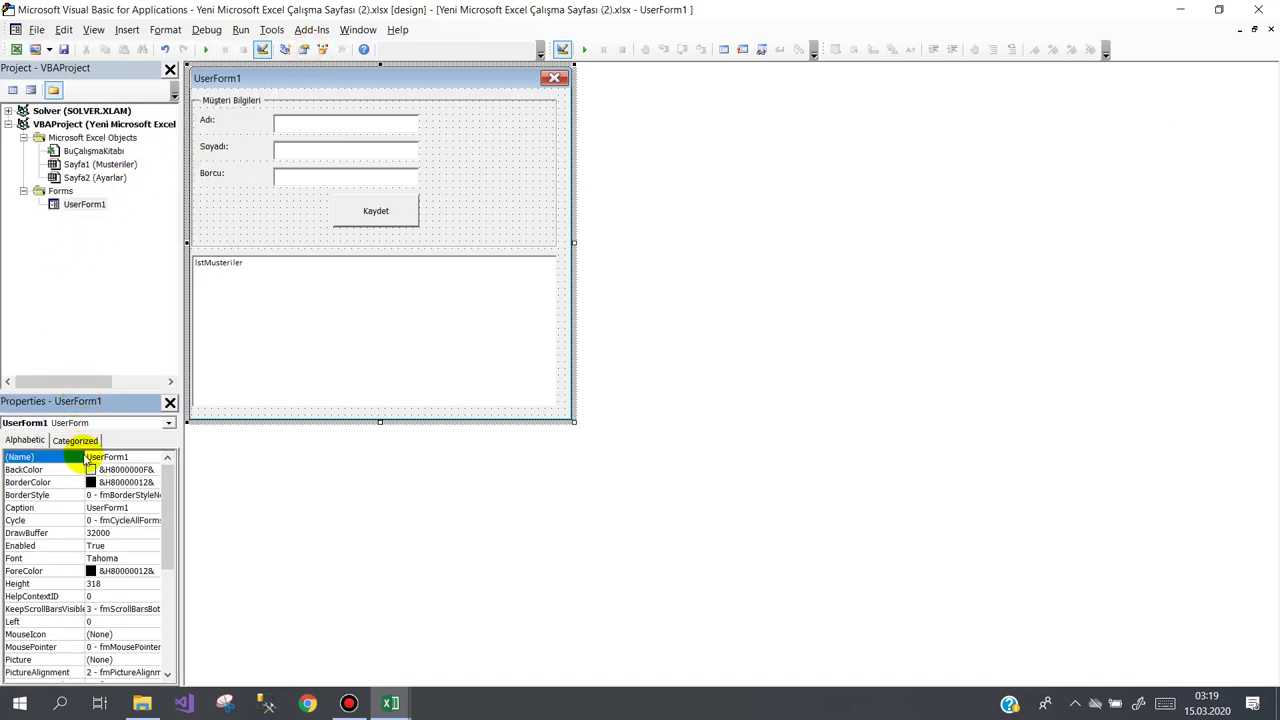
click(86, 457)
text(frmM)
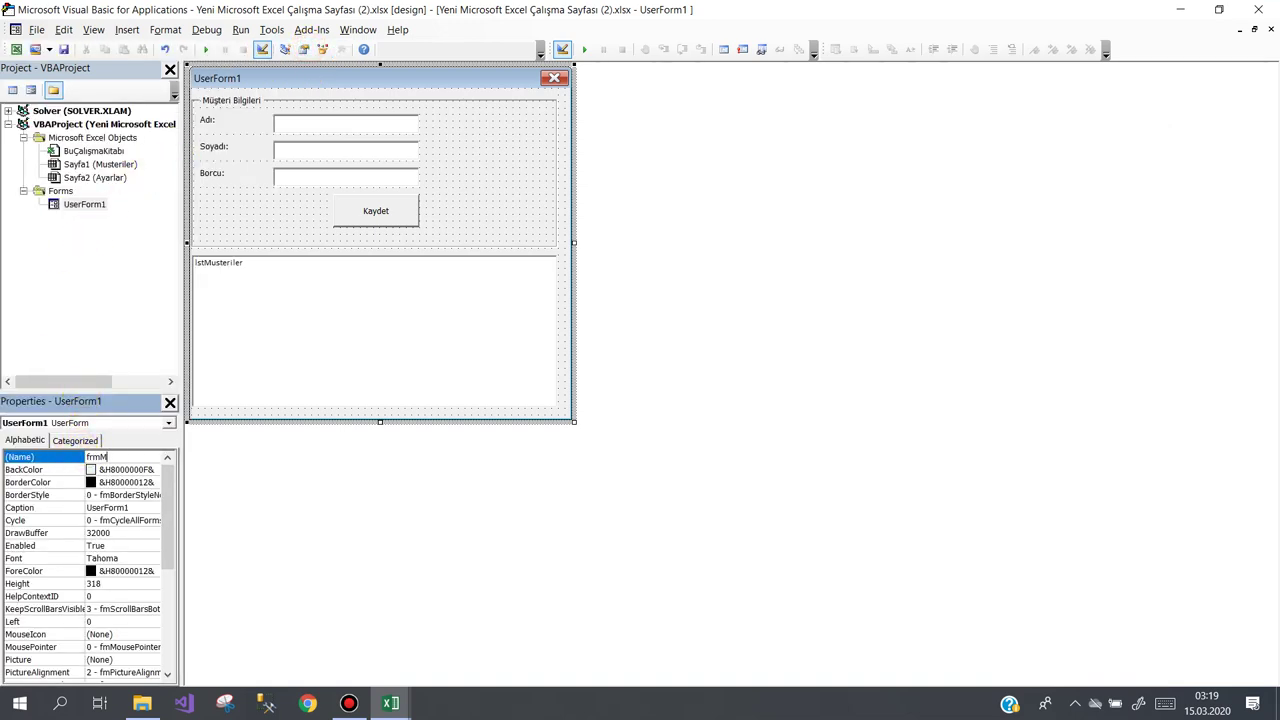
text(usteriler)
key(Return)
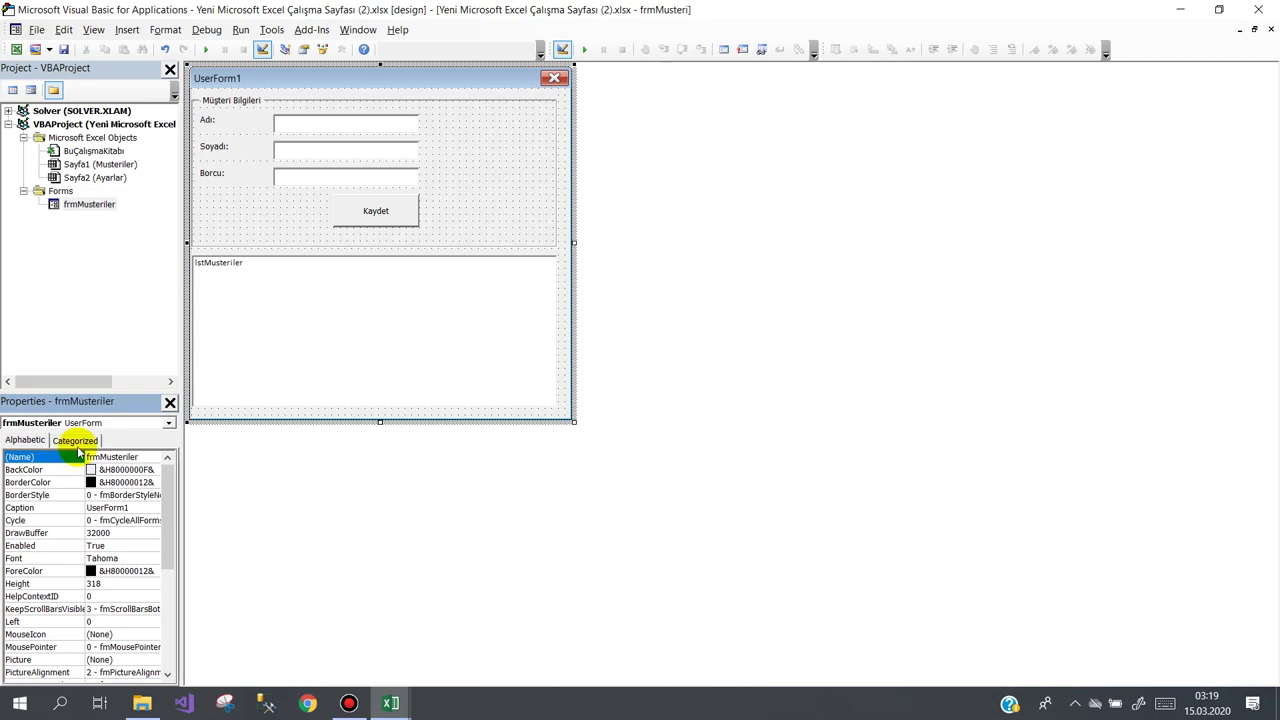
Step: Write frmMusteriler.Show inside btnKayit_Click in Sayfa1's code
click(85, 152)
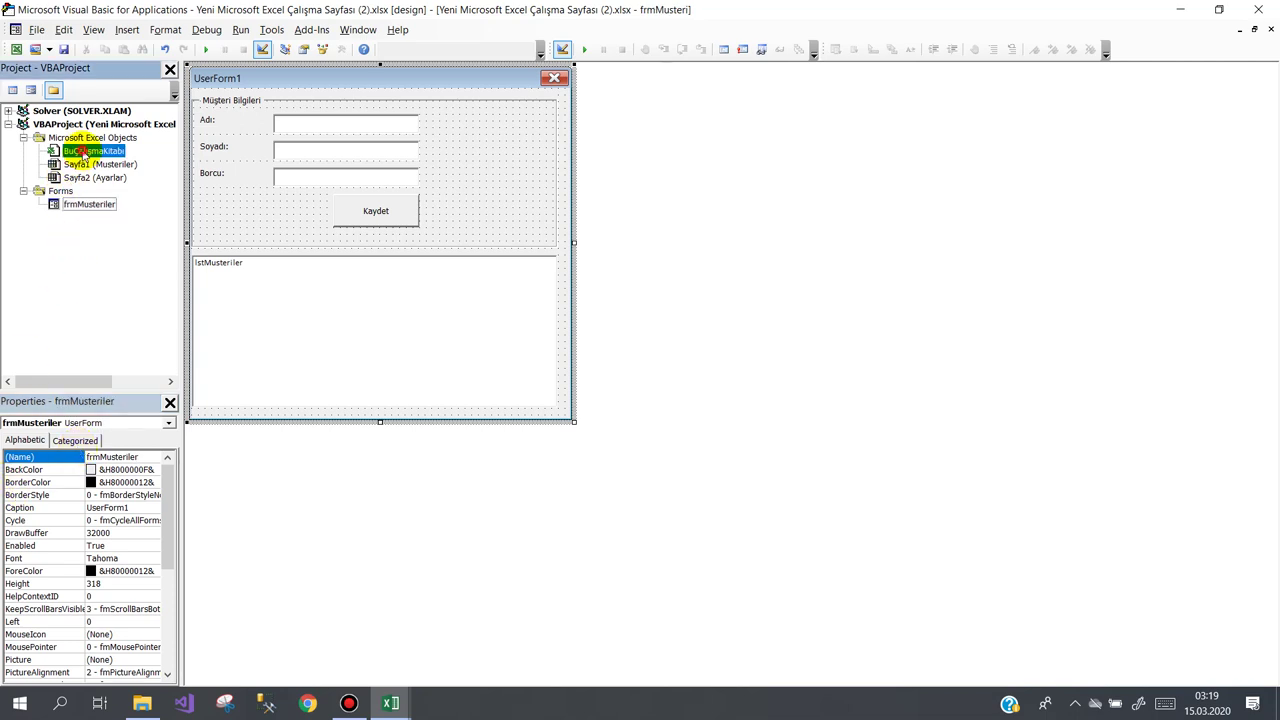
double_click(100, 164)
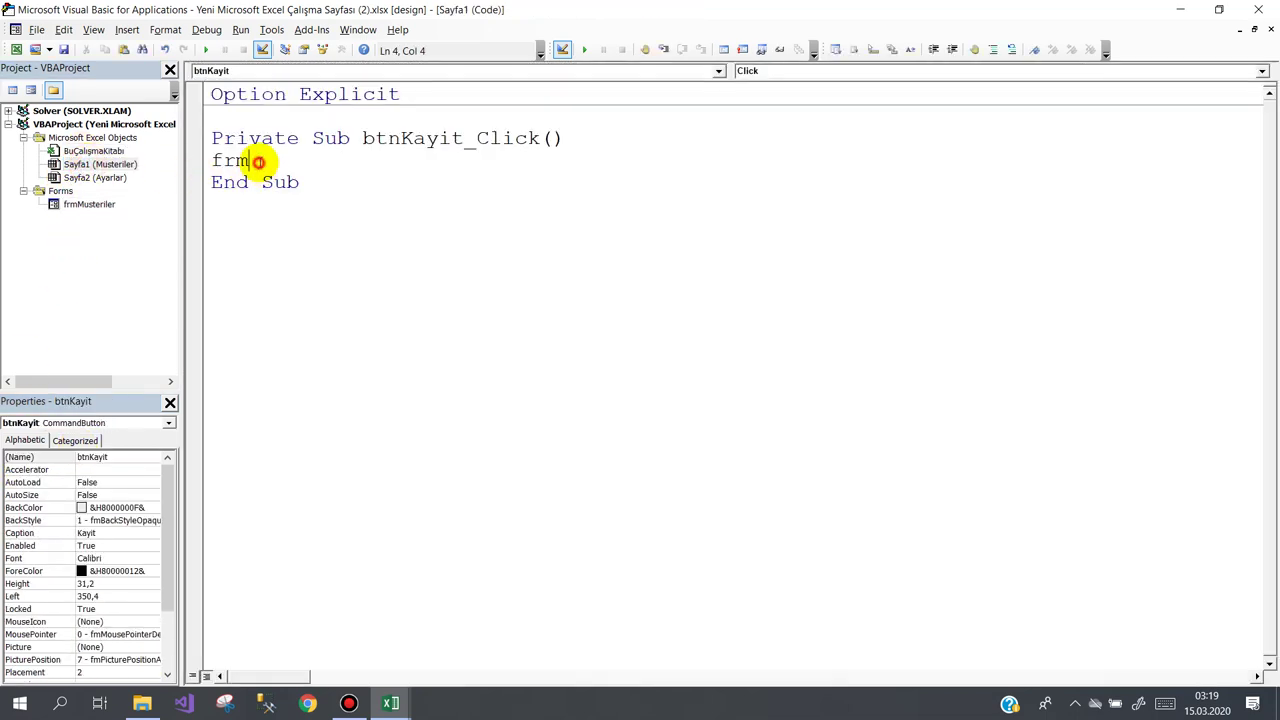
key(shift+Home)
text(f)
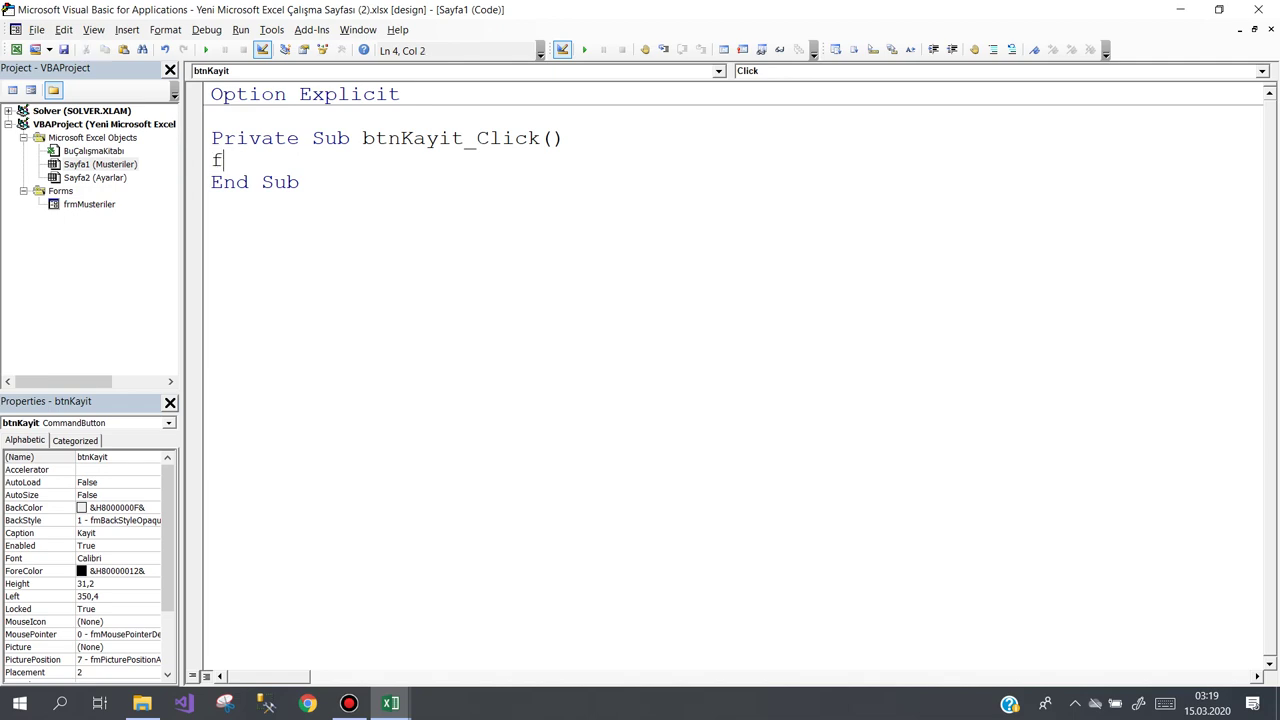
text(rmMu)
text(steriler)
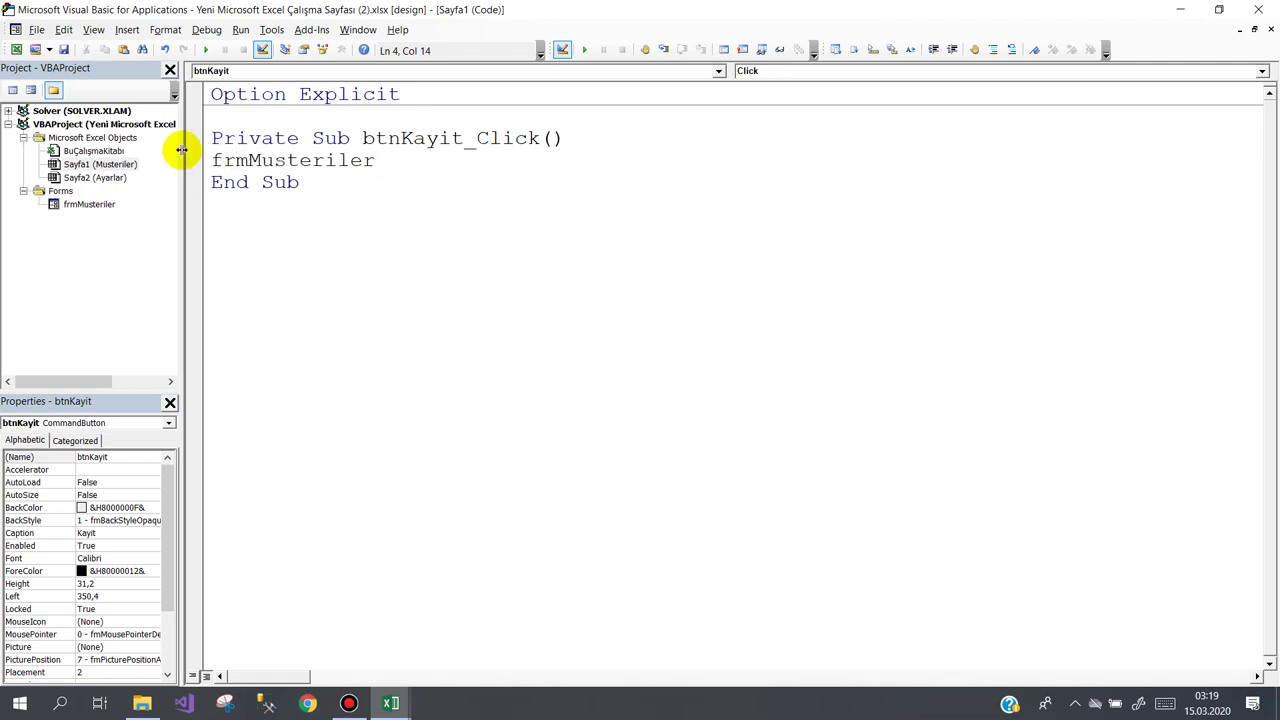
text(.show)
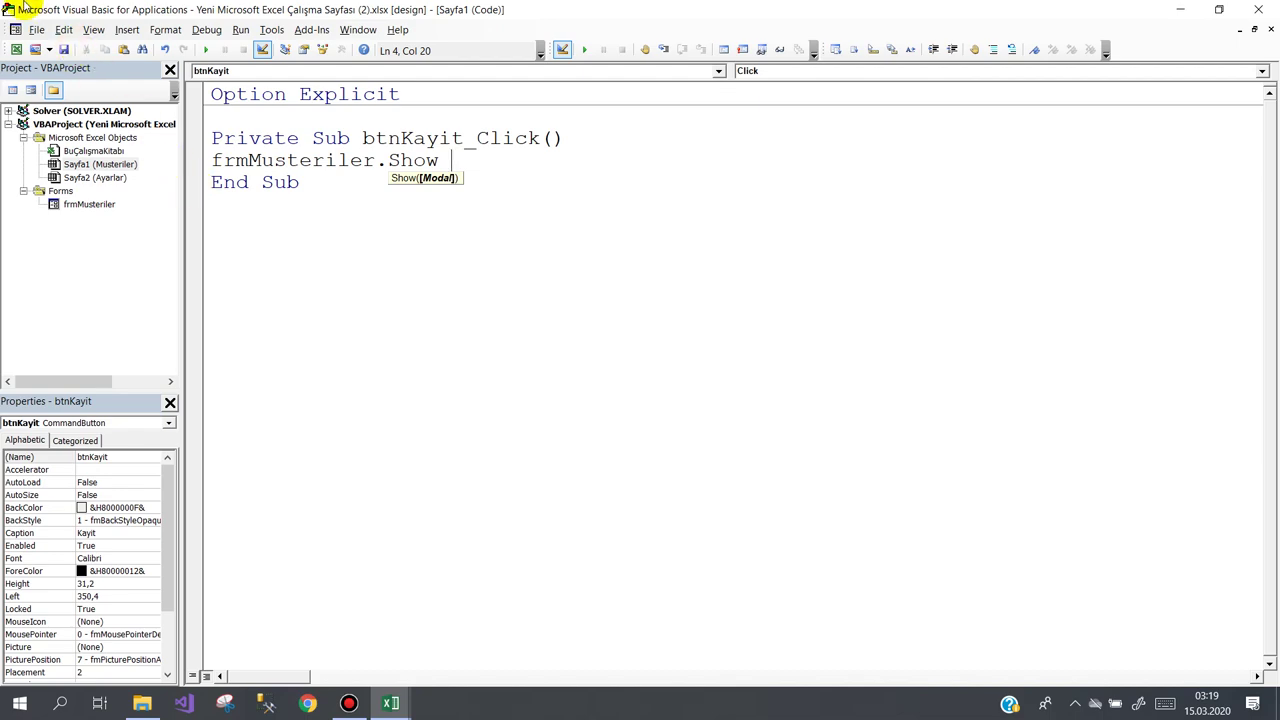
Step: Leave design mode and launch the customer form with the Kayit button
click(1180, 9)
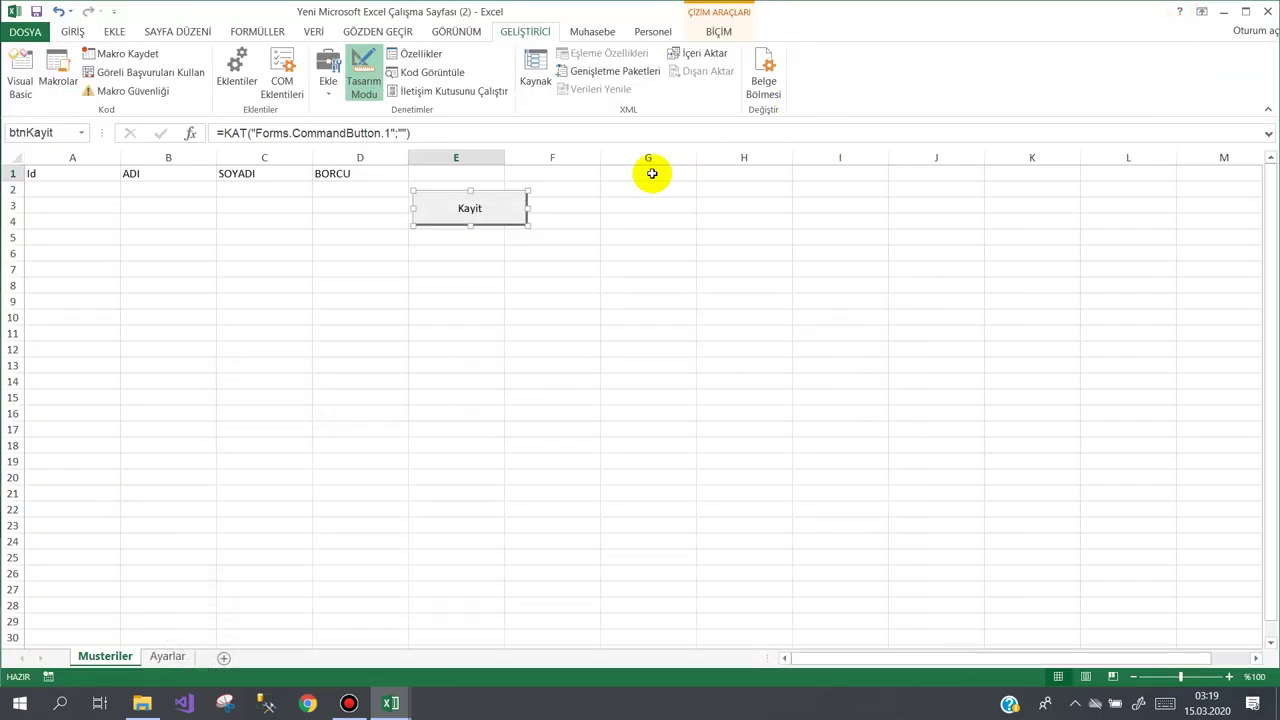
click(646, 190)
click(363, 88)
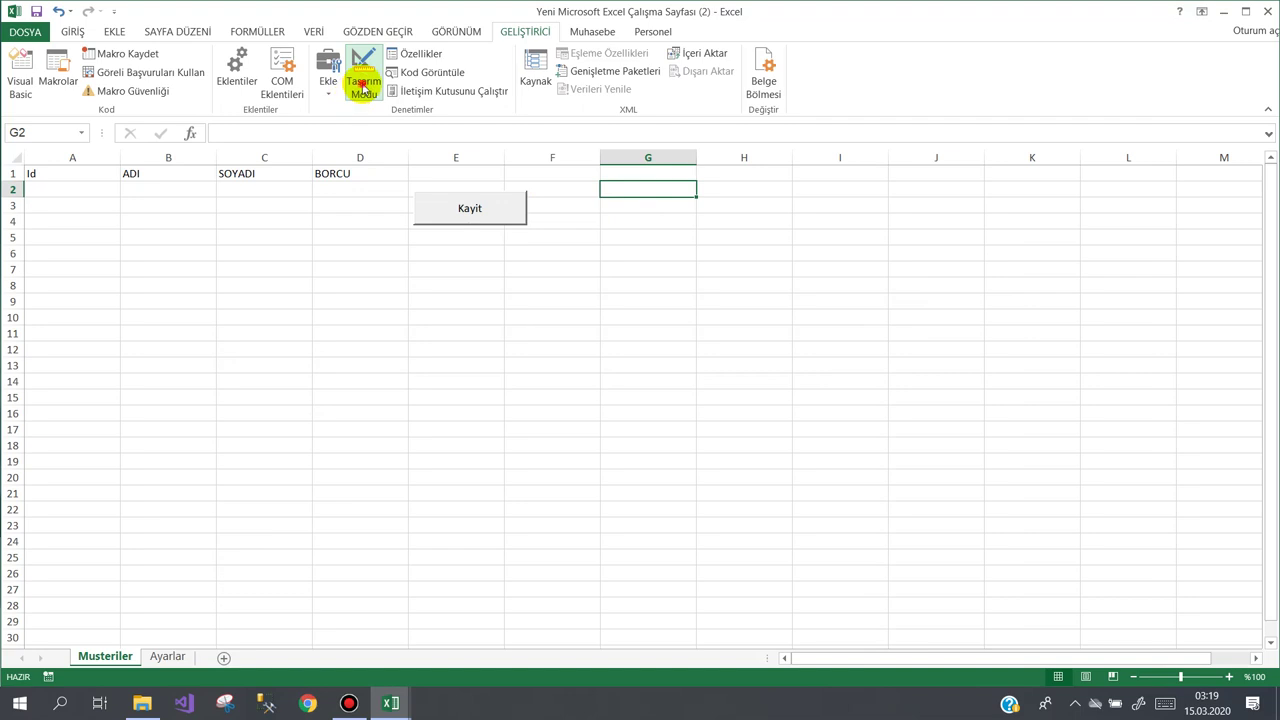
click(445, 208)
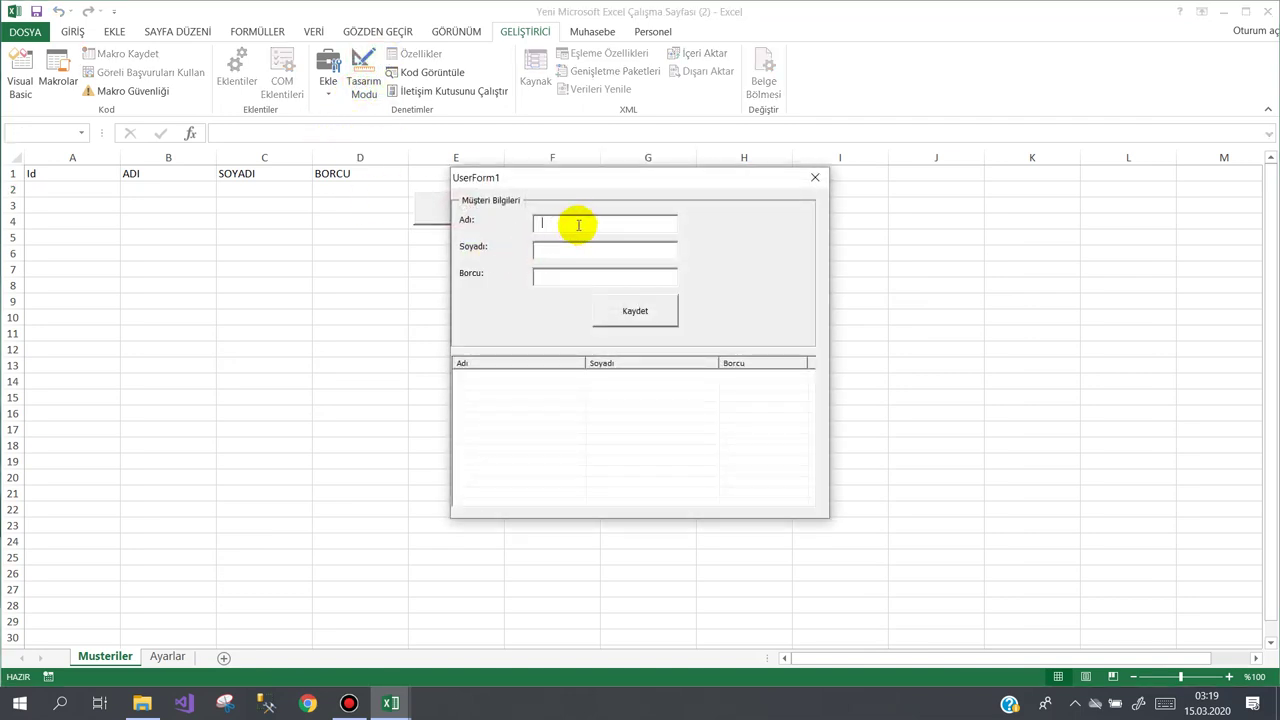
Step: Enter and save a first customer record in the form
text(AHMET)
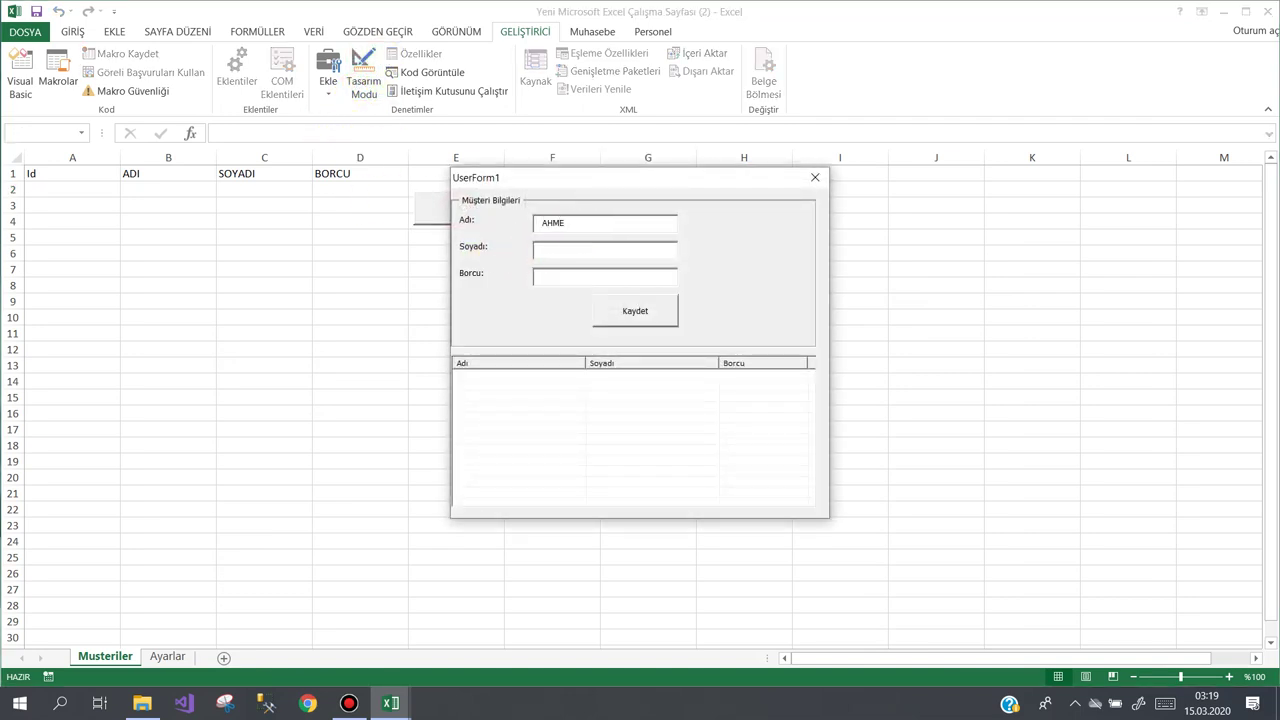
key(BackSpace)
key(BackSpace)
key(BackSpace)
text(dem)
key(Tab)
key(Return)
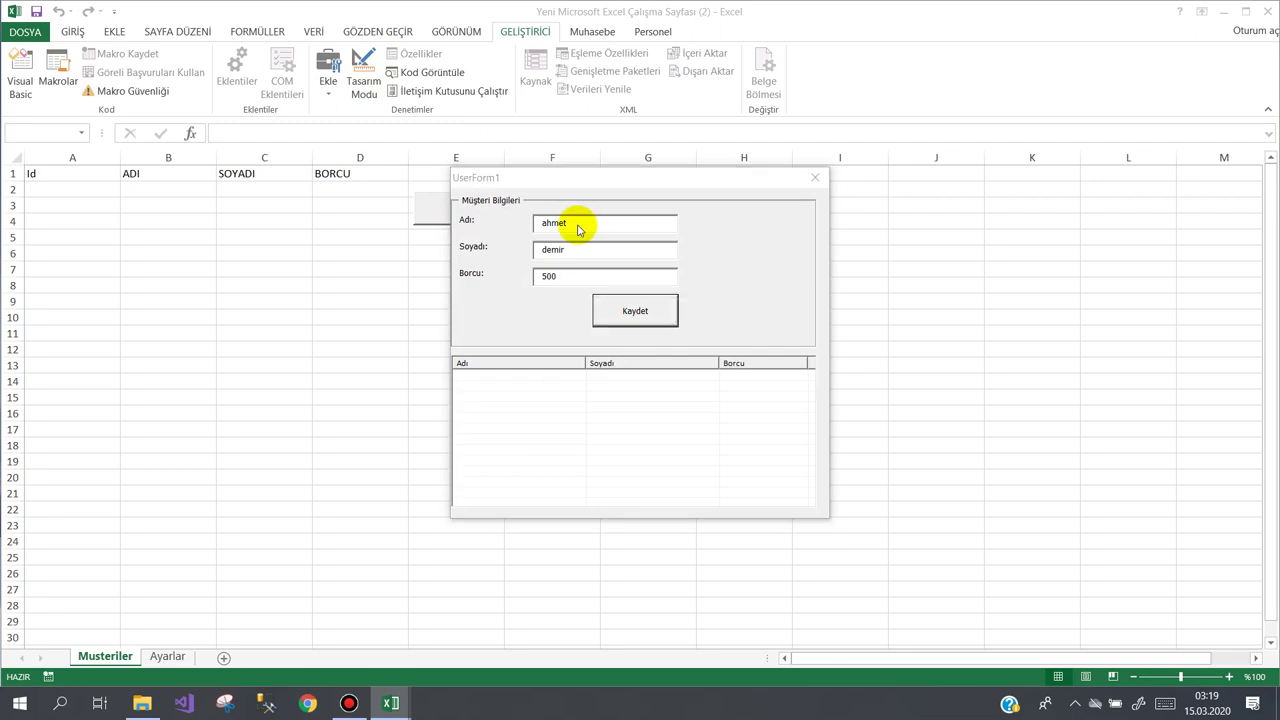
key(Return)
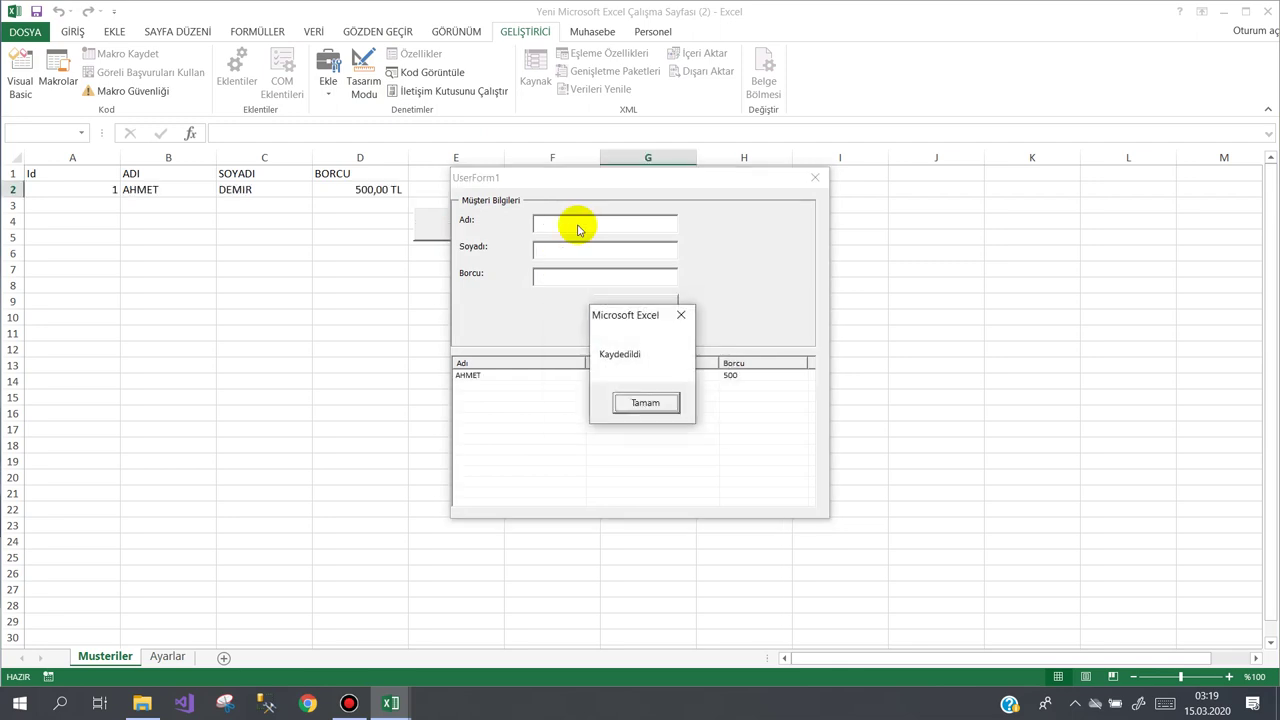
key(Return)
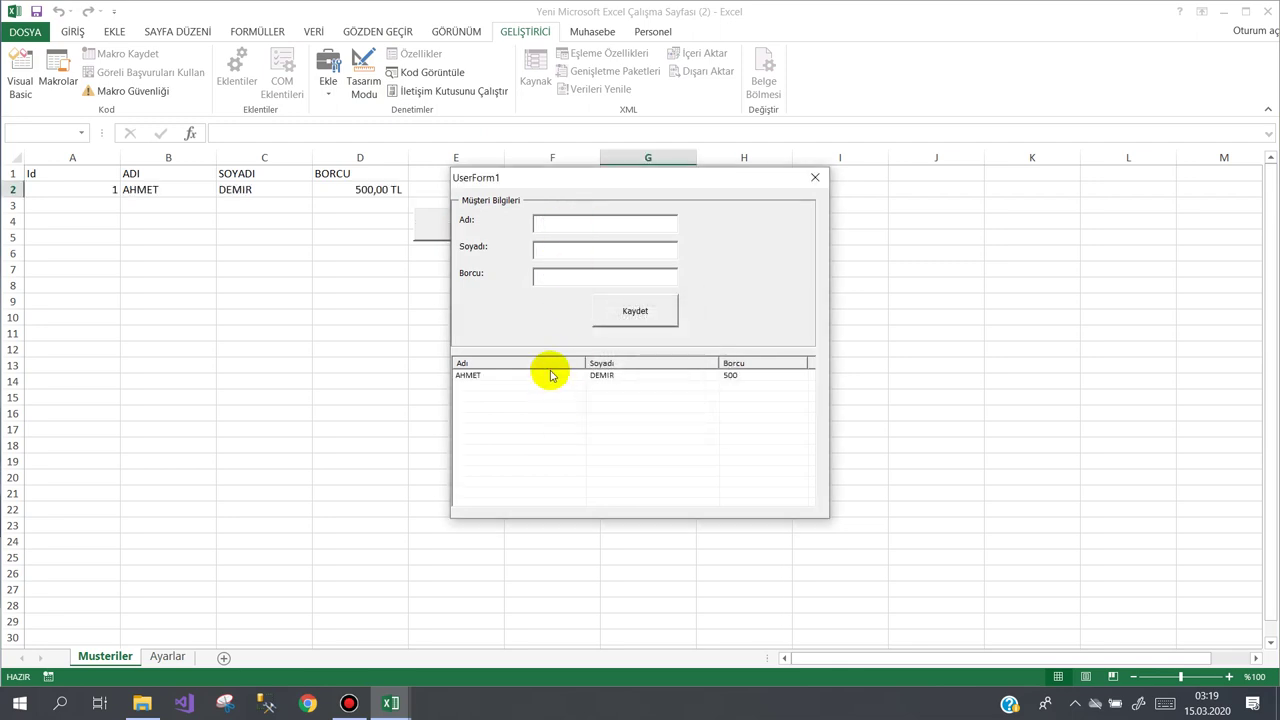
Step: Save two more customer records, the third with a debt of 1200
click(551, 374)
click(557, 222)
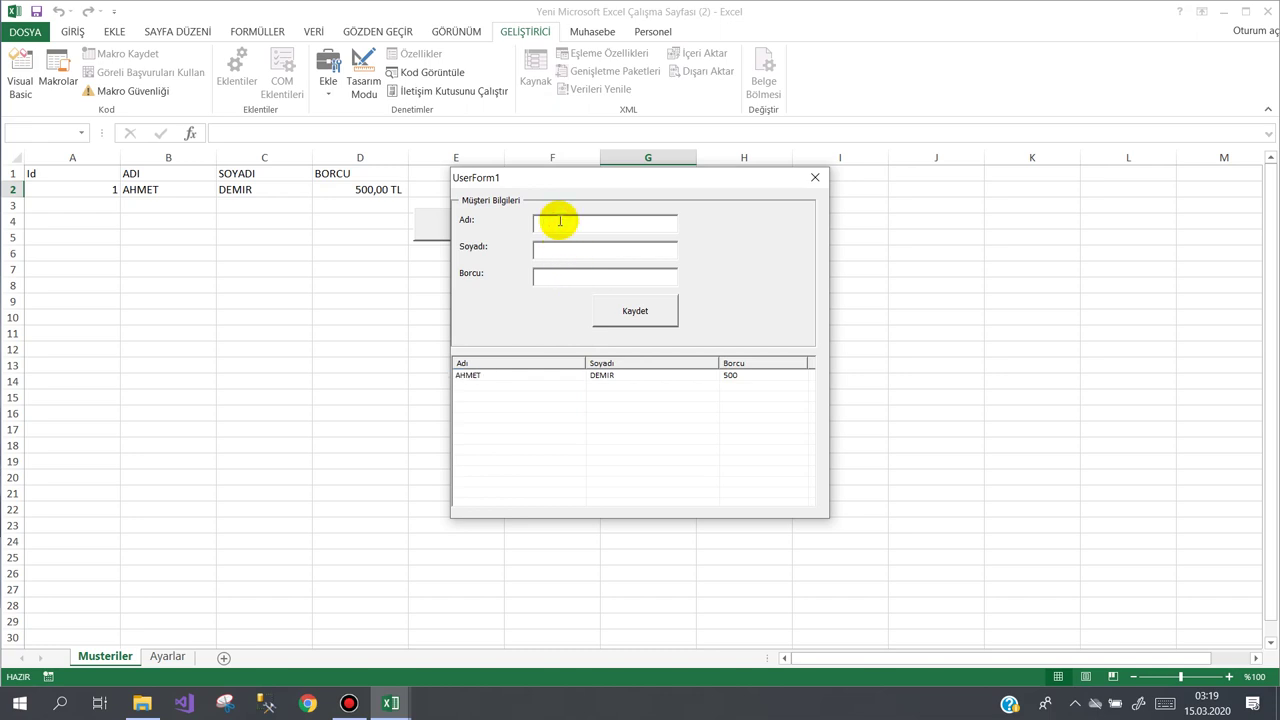
text(mehmet)
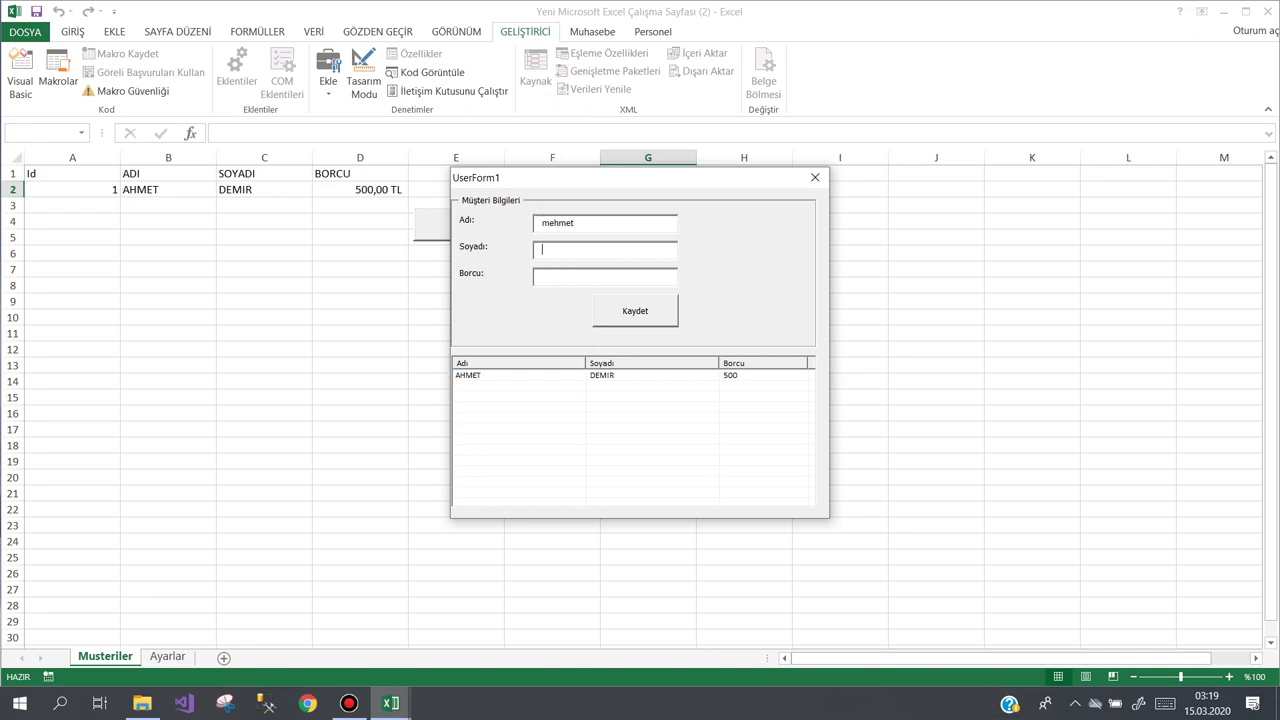
text(an)
key(Tab)
text(00)
key(Return)
key(Return)
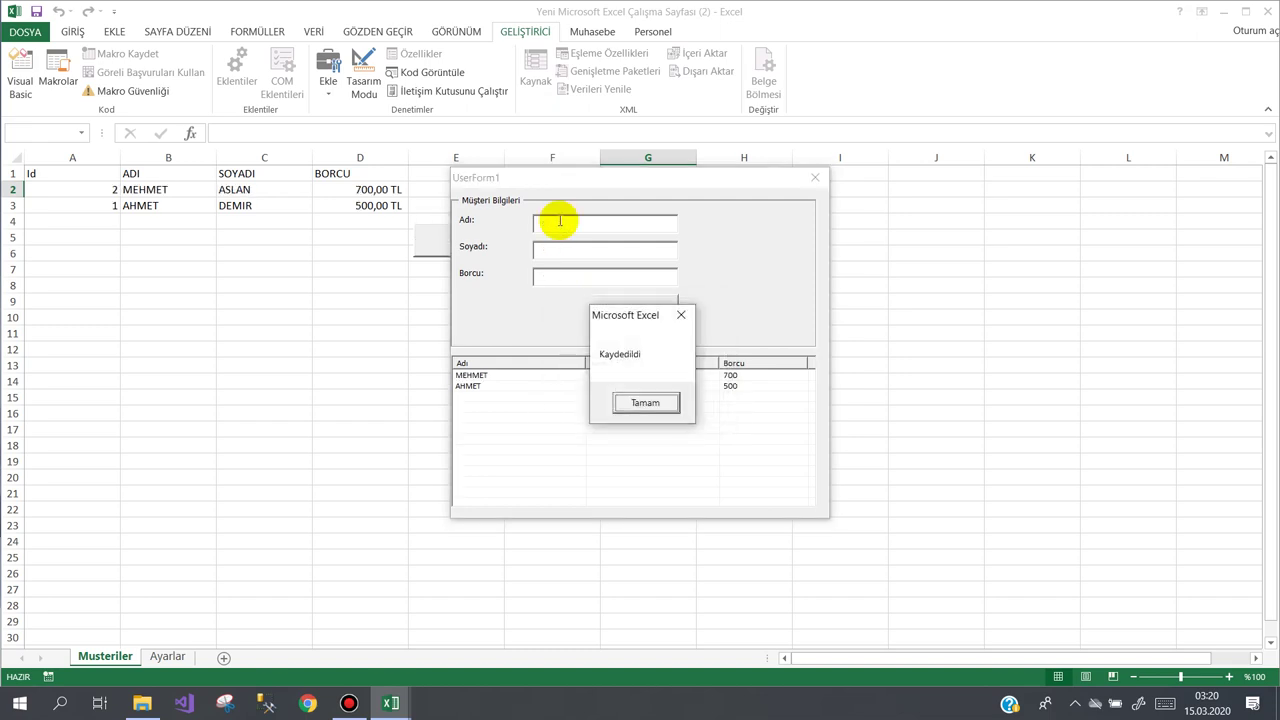
key(Return)
text(si)
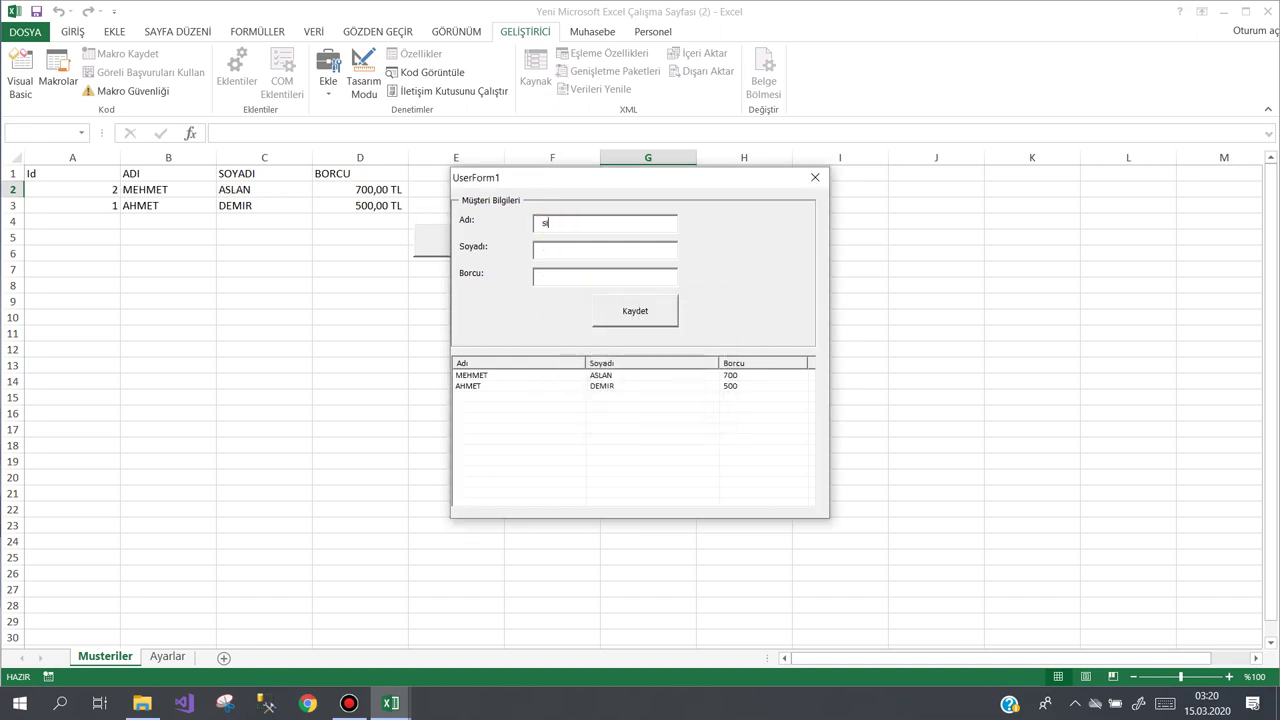
text(nan)
key(Tab)
text(can)
text(1200)
key(Return)
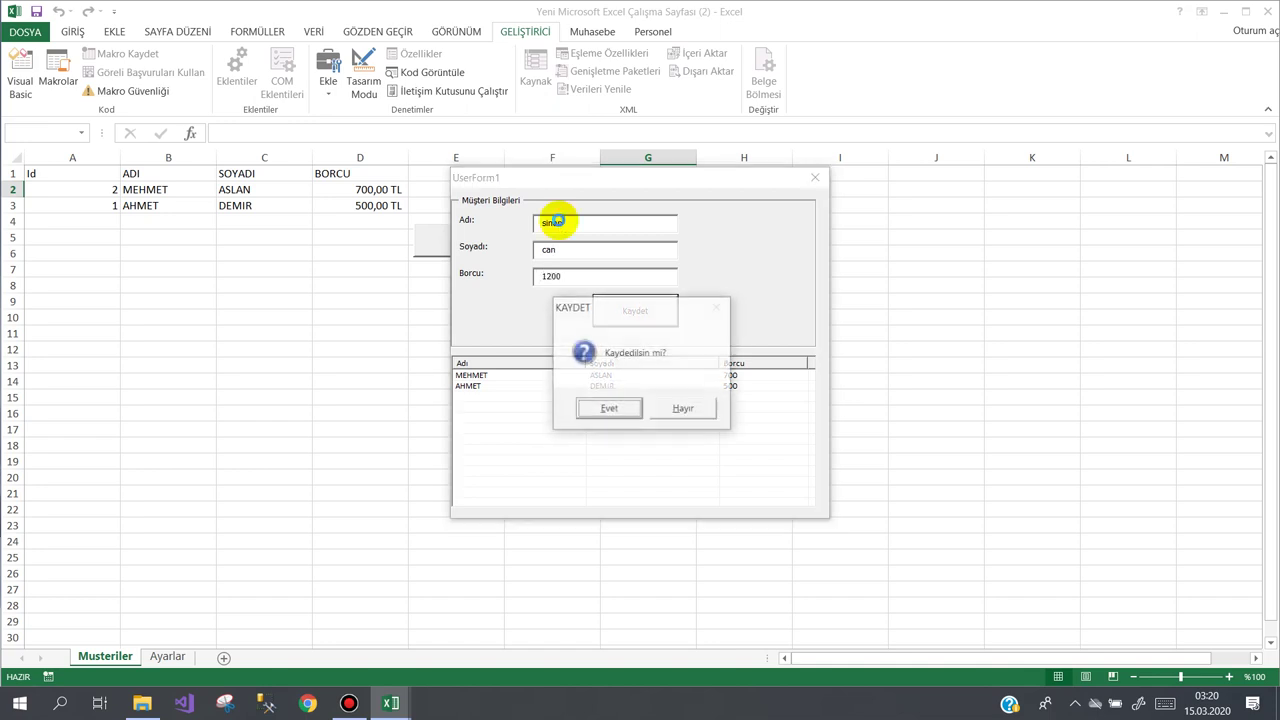
key(Return)
key(Return)
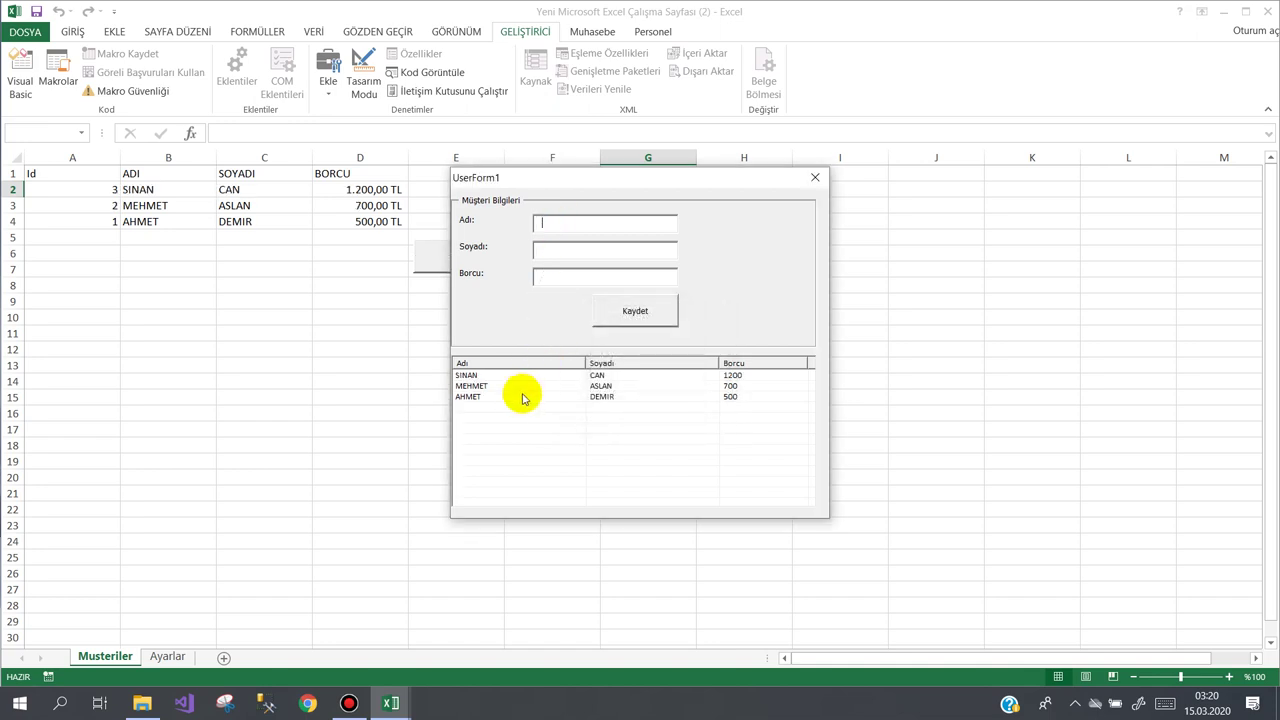
Step: Select rows in the list, close the form, re-enter design mode and open the VBA editor
click(525, 396)
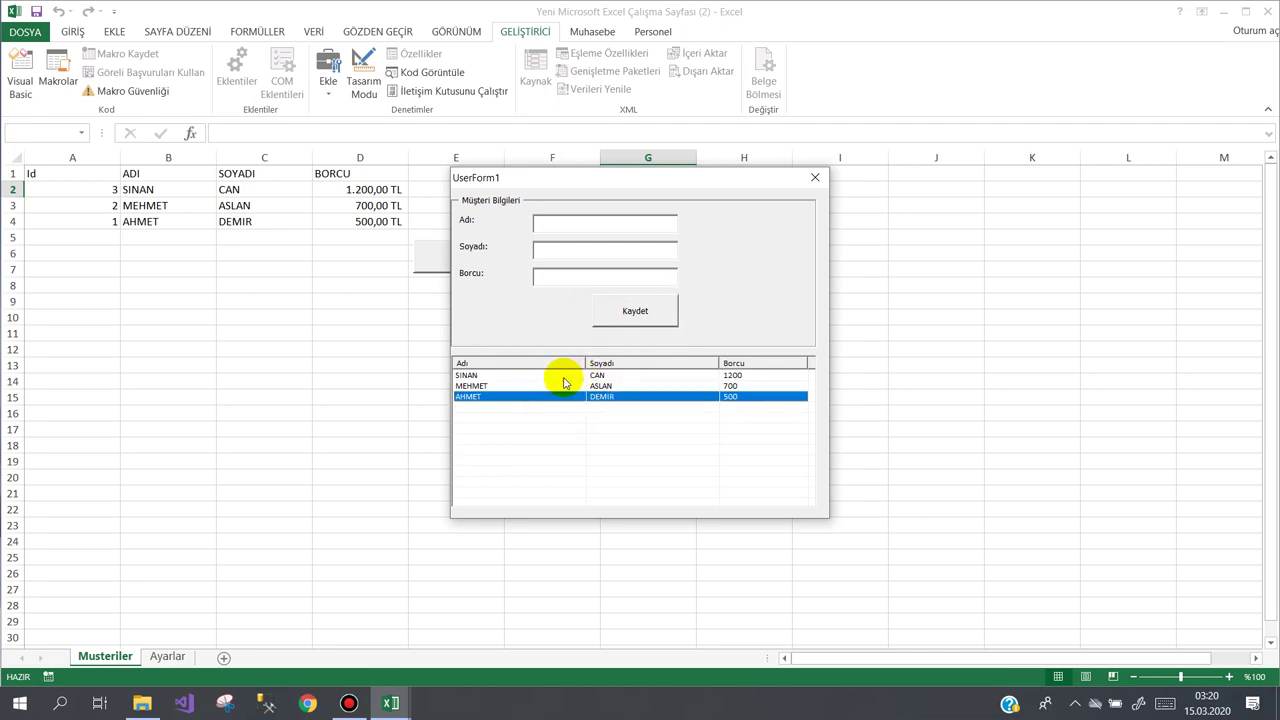
click(563, 388)
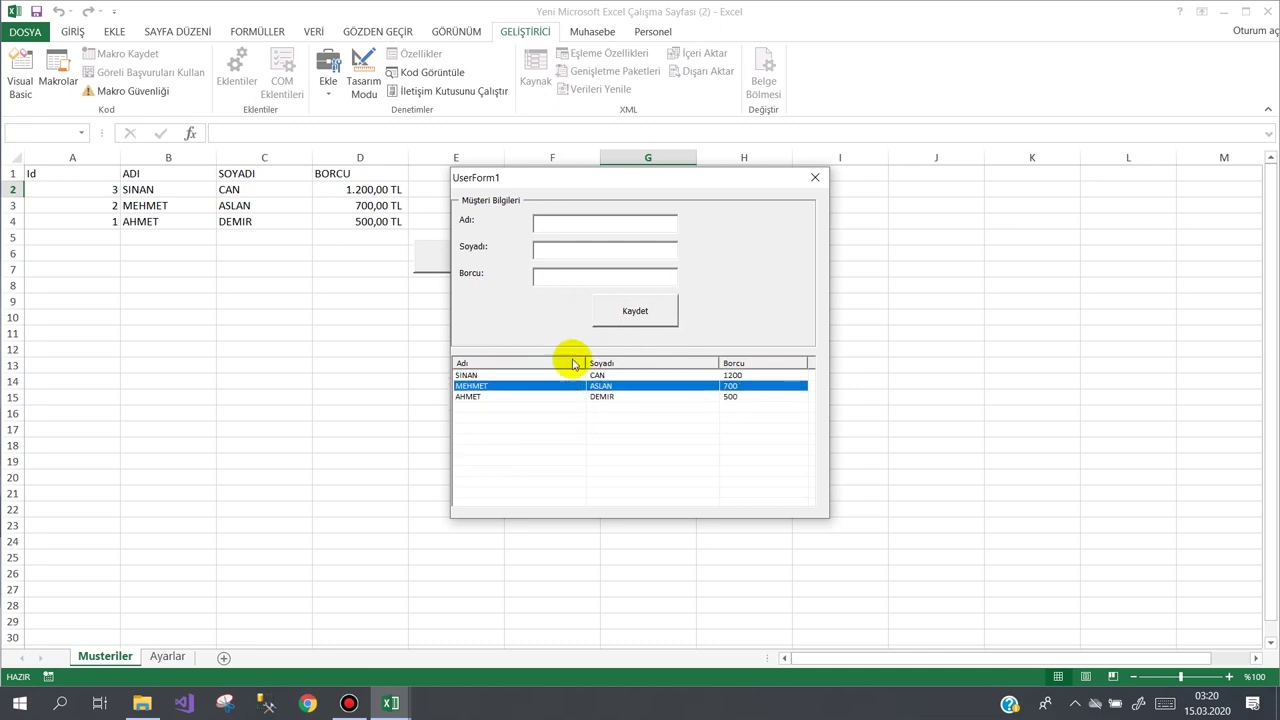
click(814, 177)
click(364, 70)
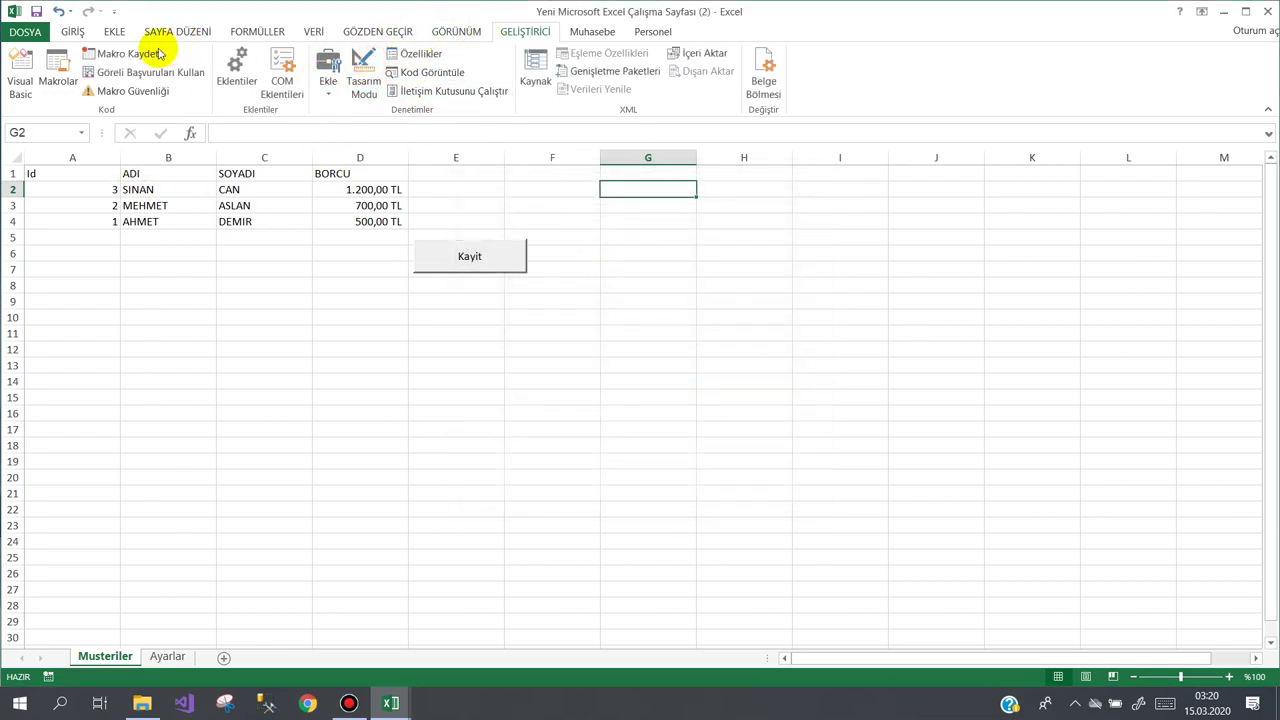
click(21, 80)
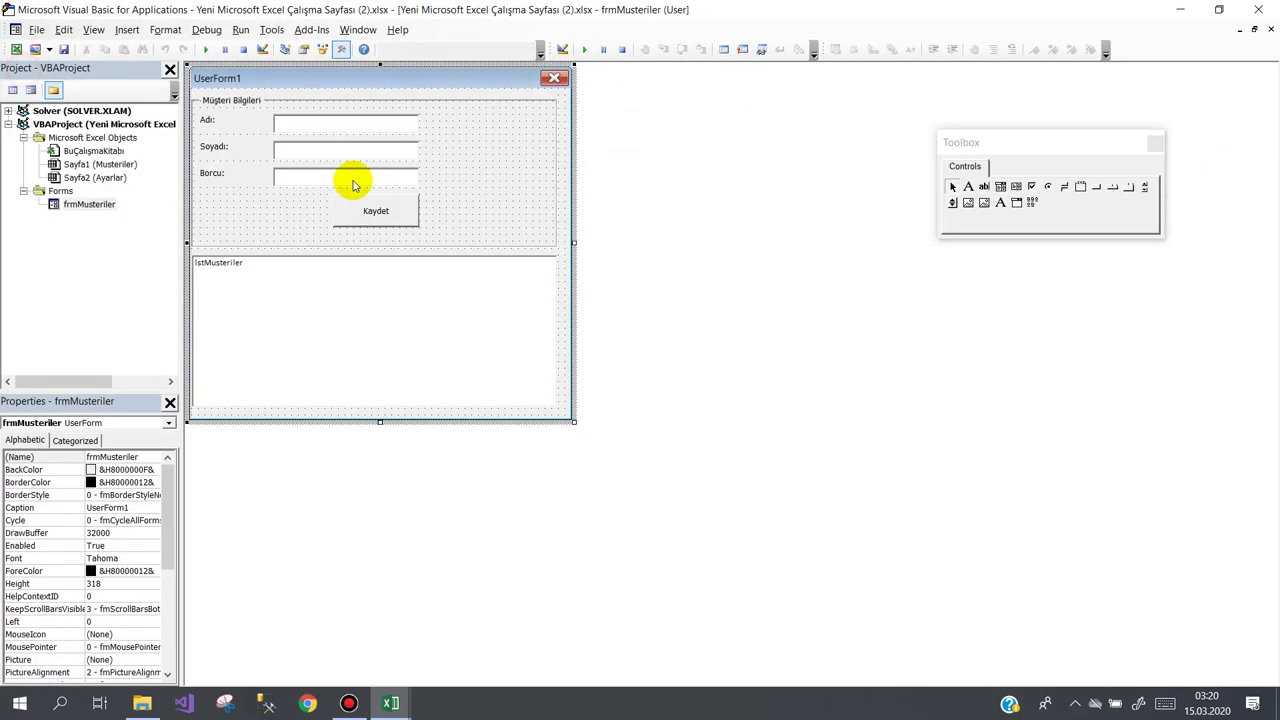
Step: Create a lstMusteriler_DblClick handler setting txtAd.Value = lstMusteriler.SelectedItem
double_click(350, 280)
click(803, 72)
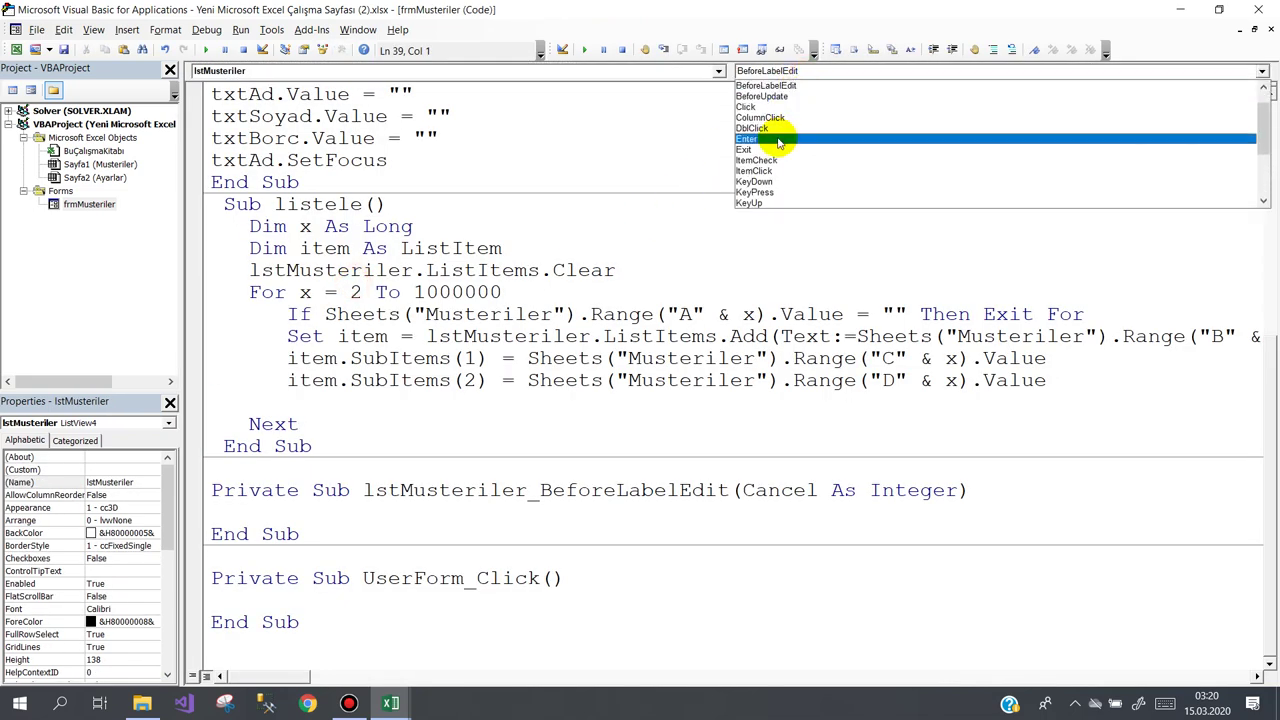
click(778, 134)
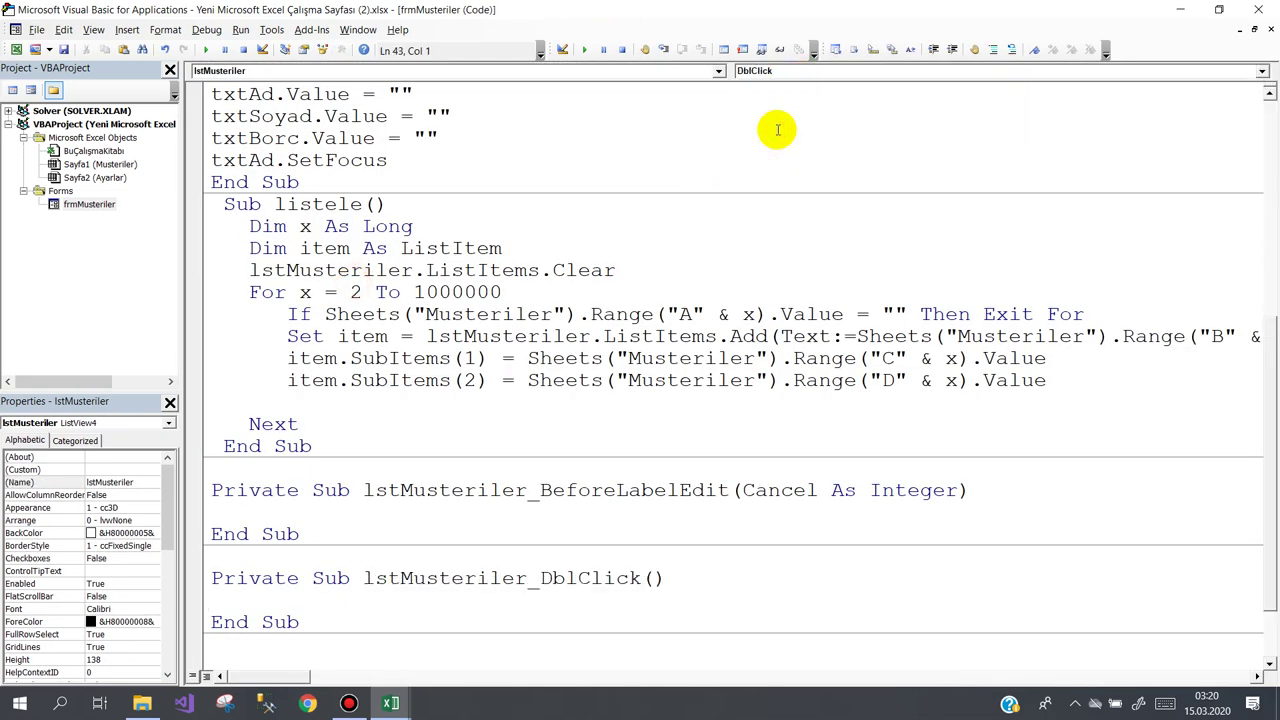
text(tx)
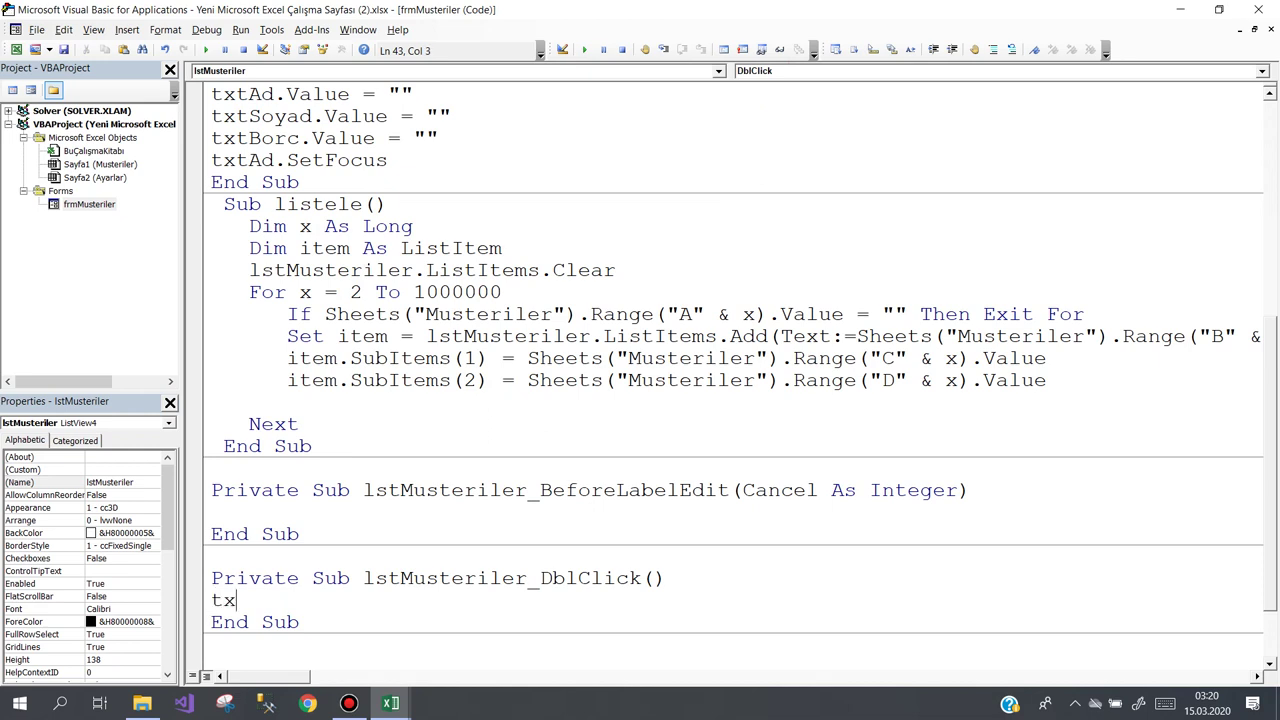
text(tAd)
text(.va)
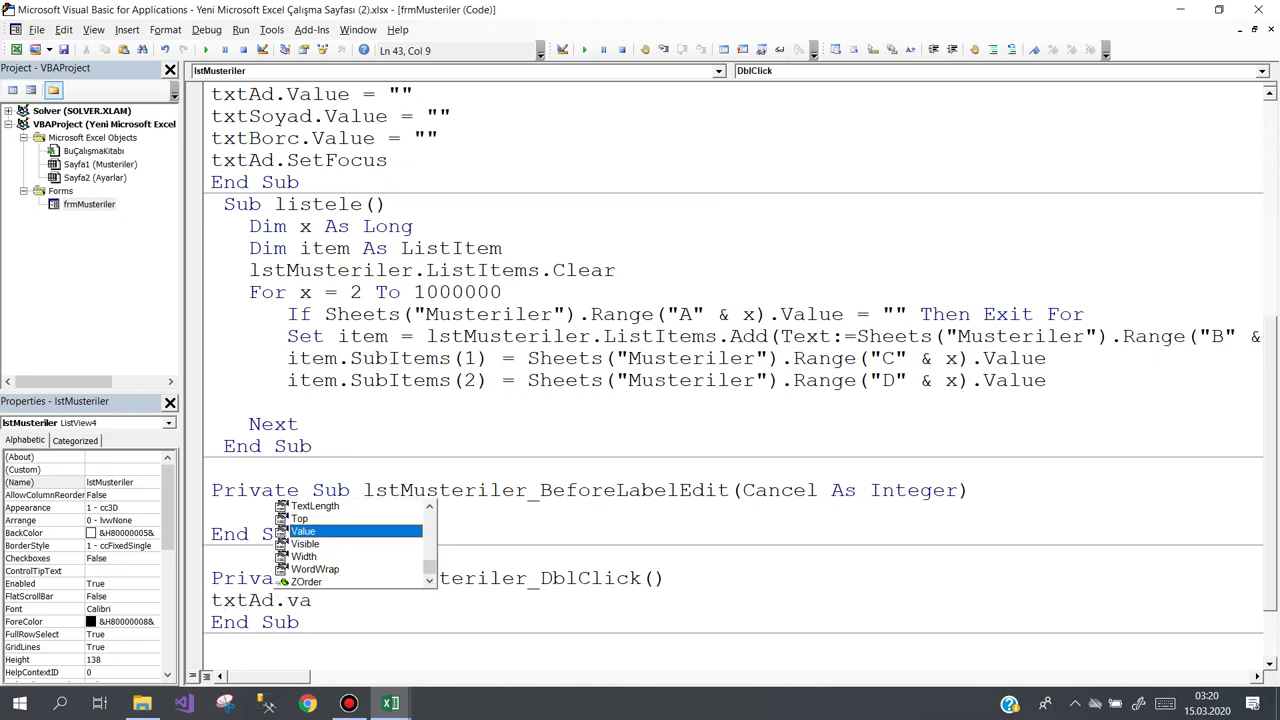
text(=lst)
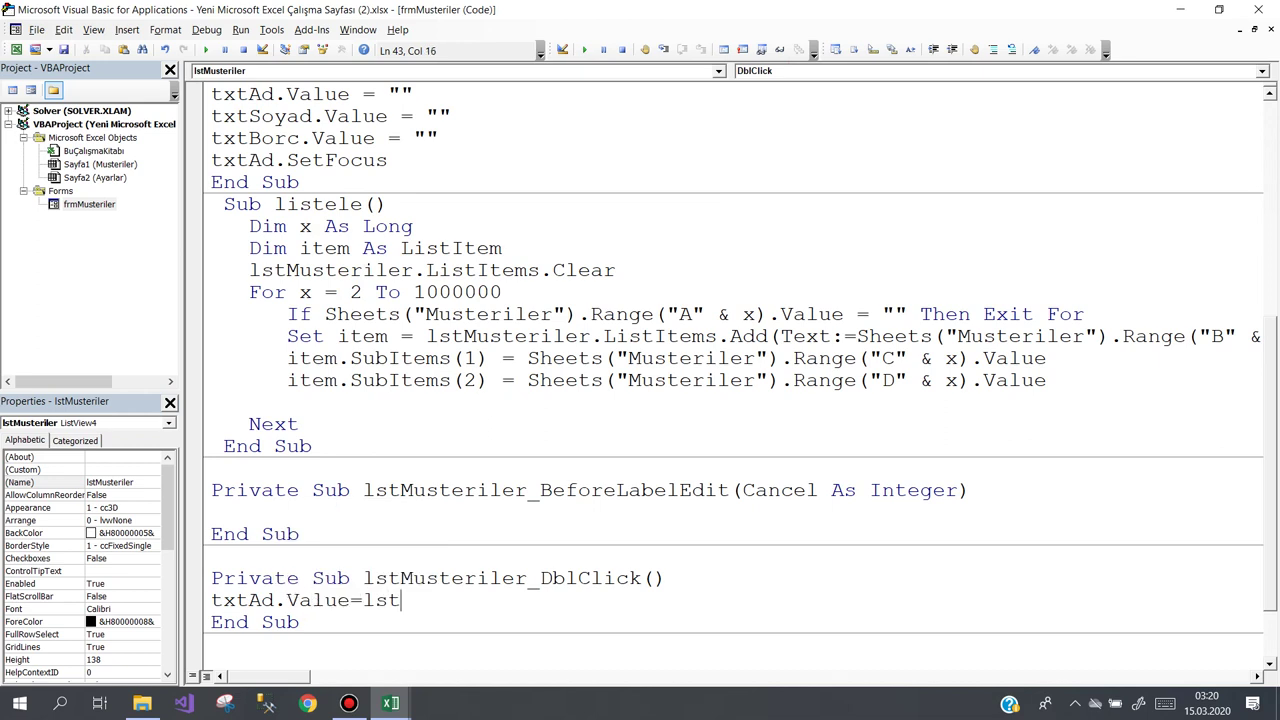
key(ctrl+space)
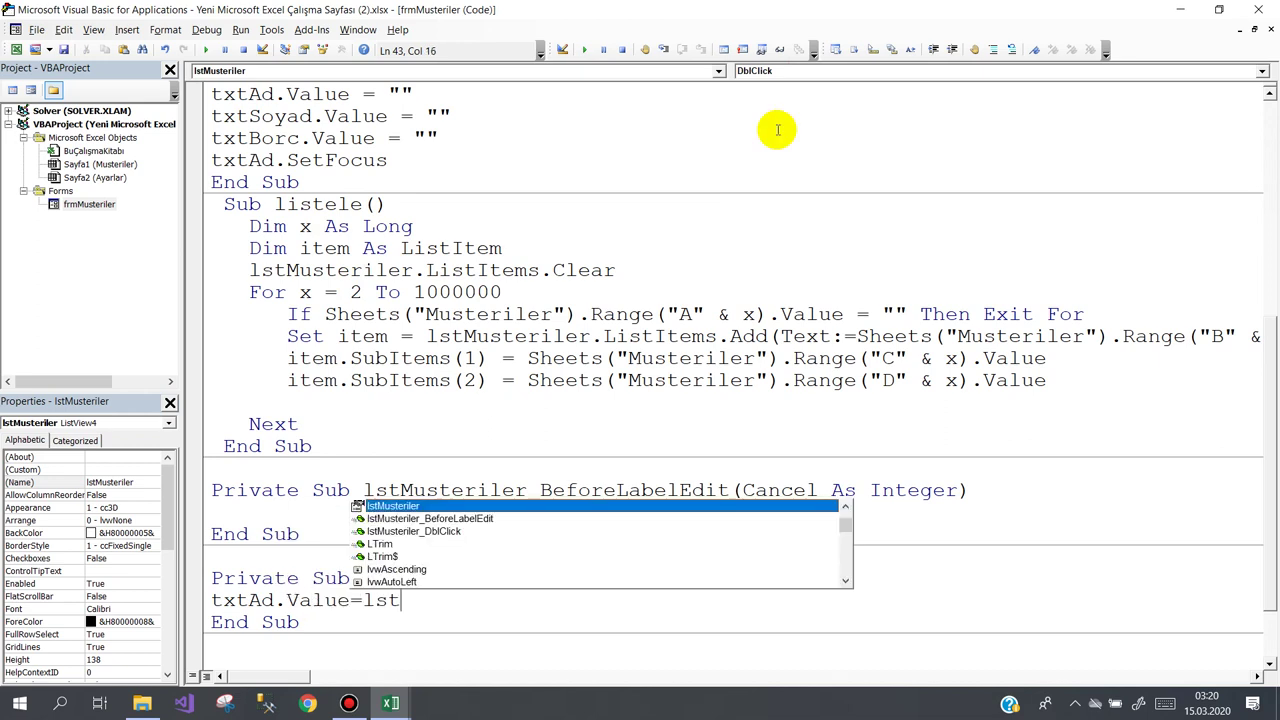
text(.)
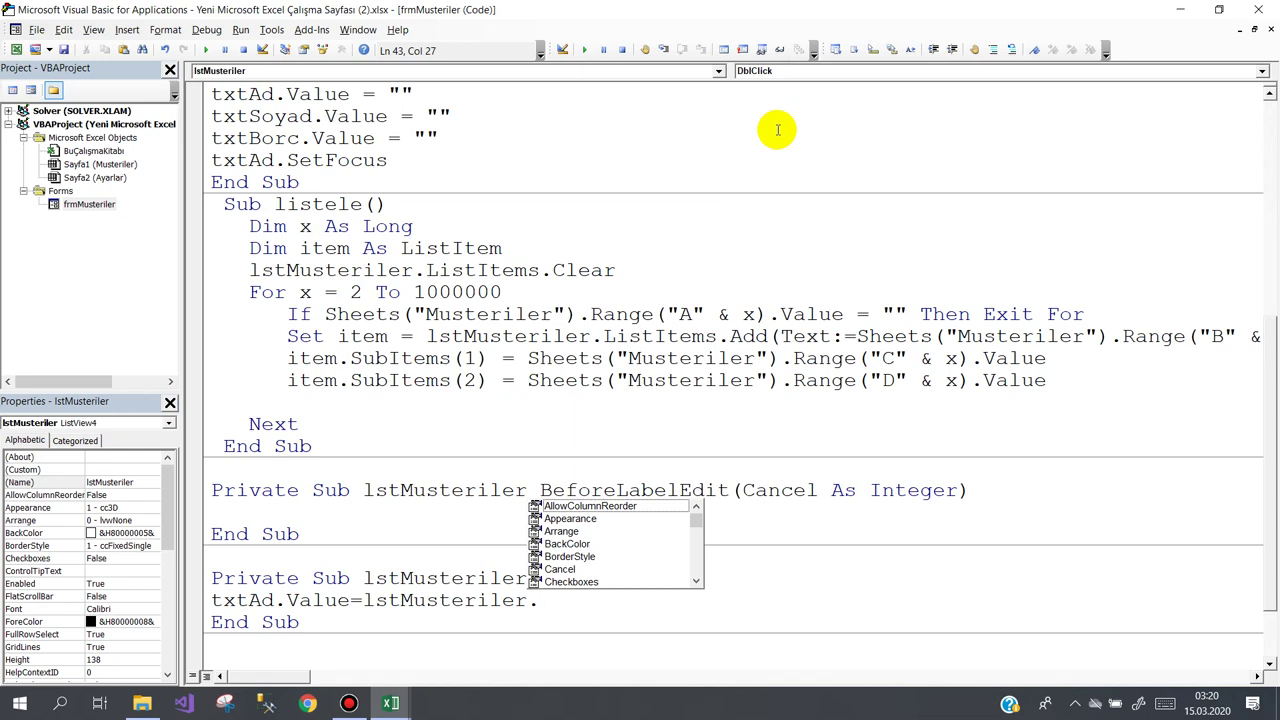
text(se)
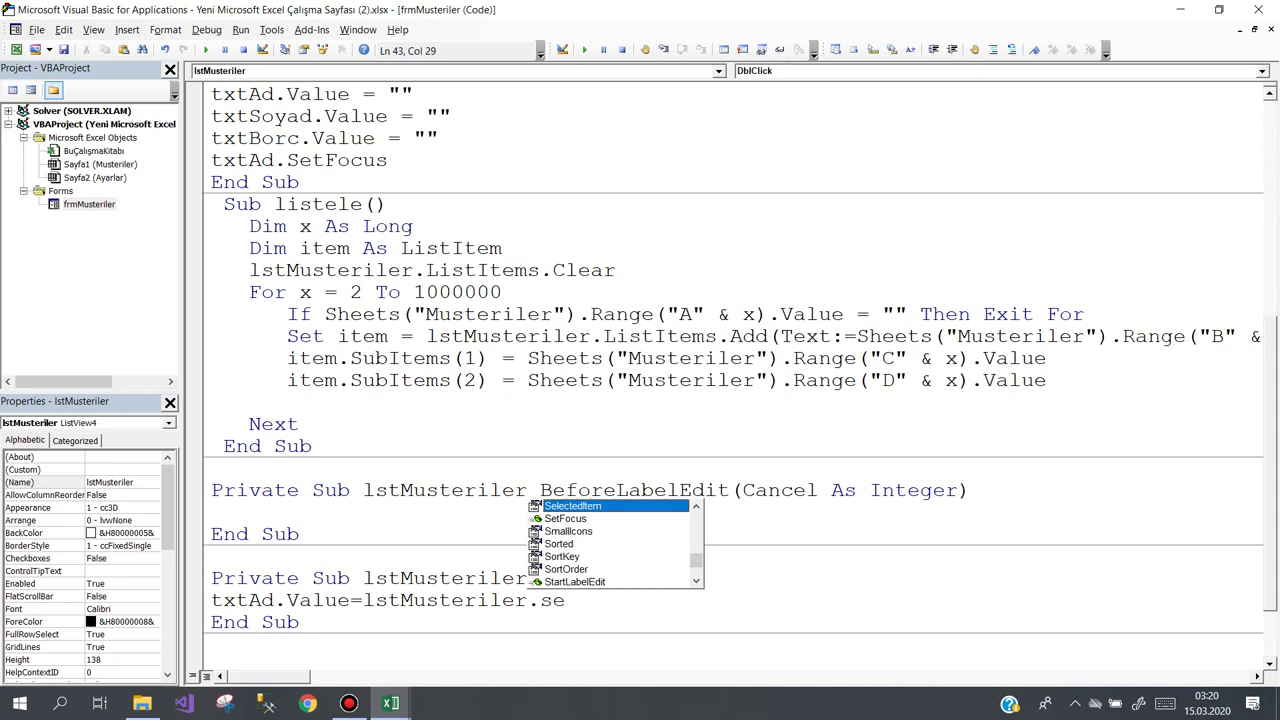
key(Return)
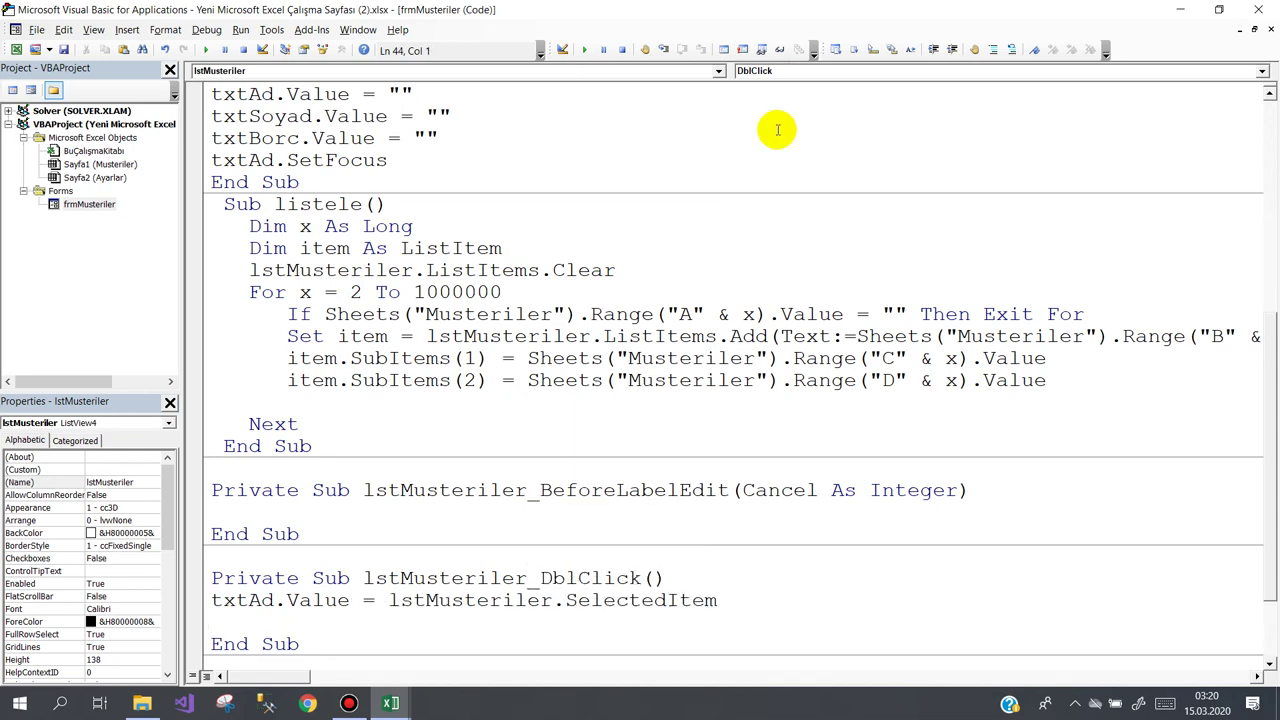
Step: Add txtSoyad.Value = lstMusteriler.SelectedItem.SubItems(1)
text(t)
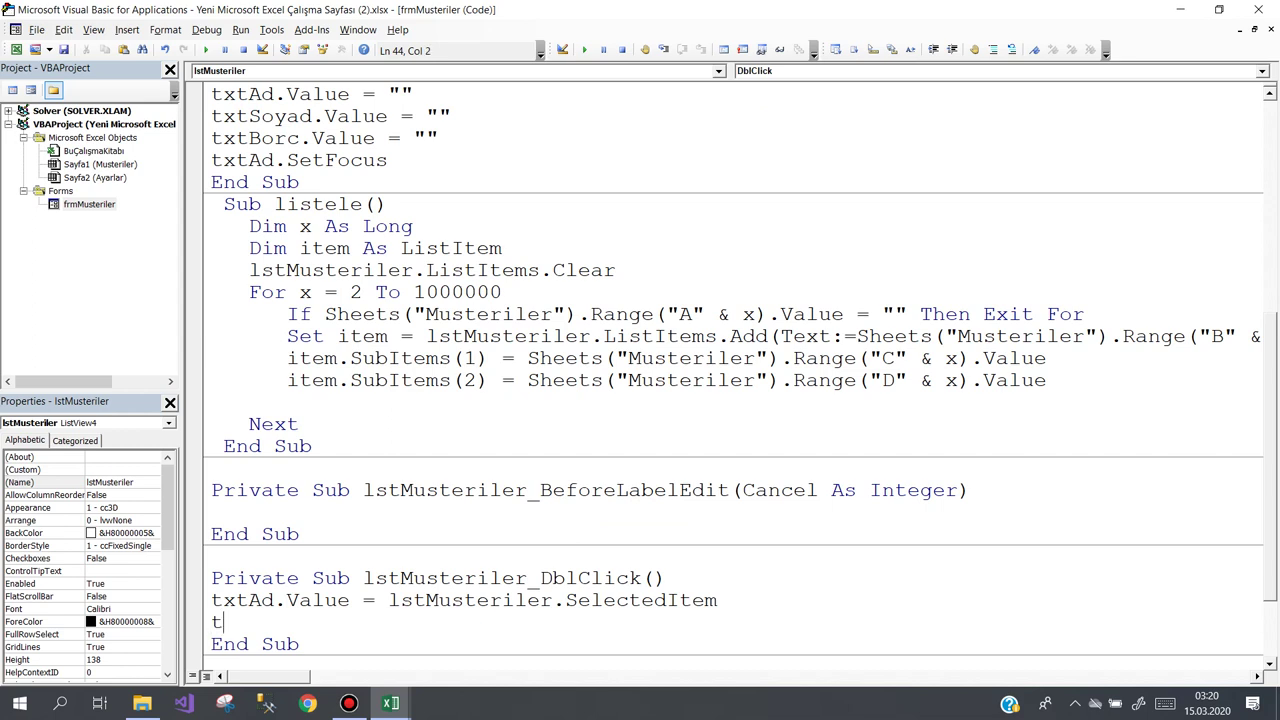
text(xts)
key(ctrl+space)
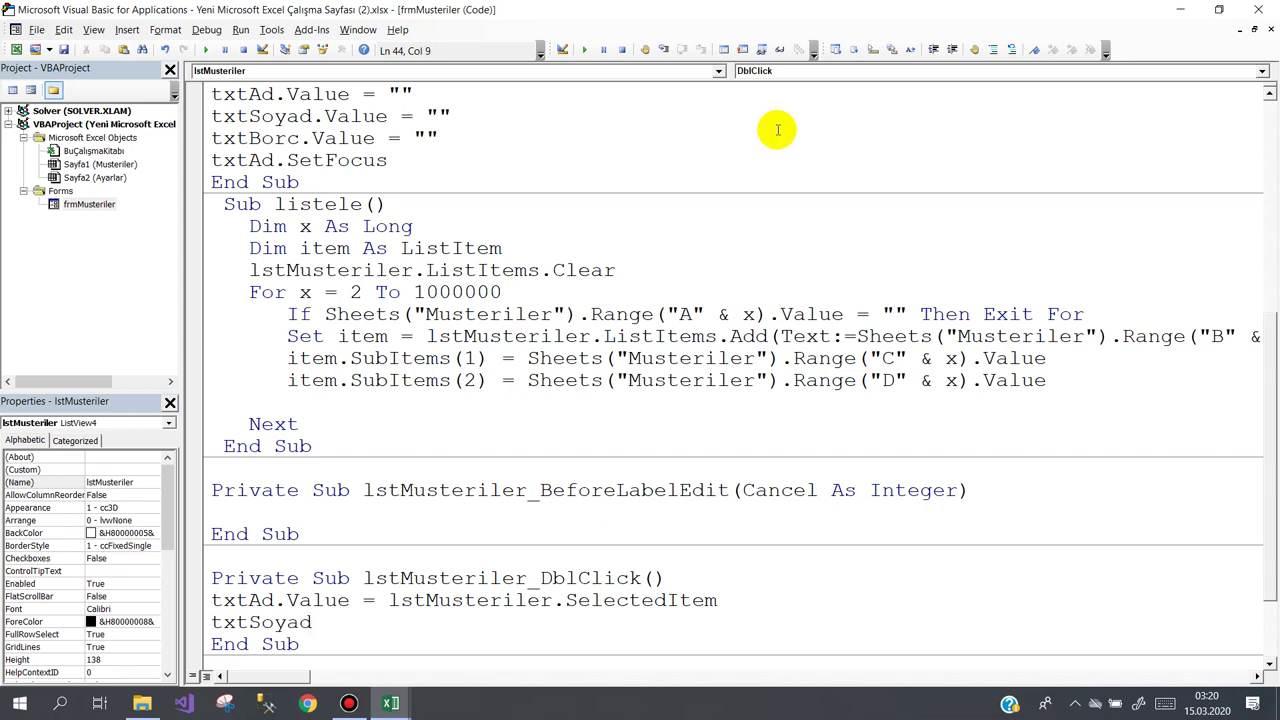
text(.va=)
text(ls)
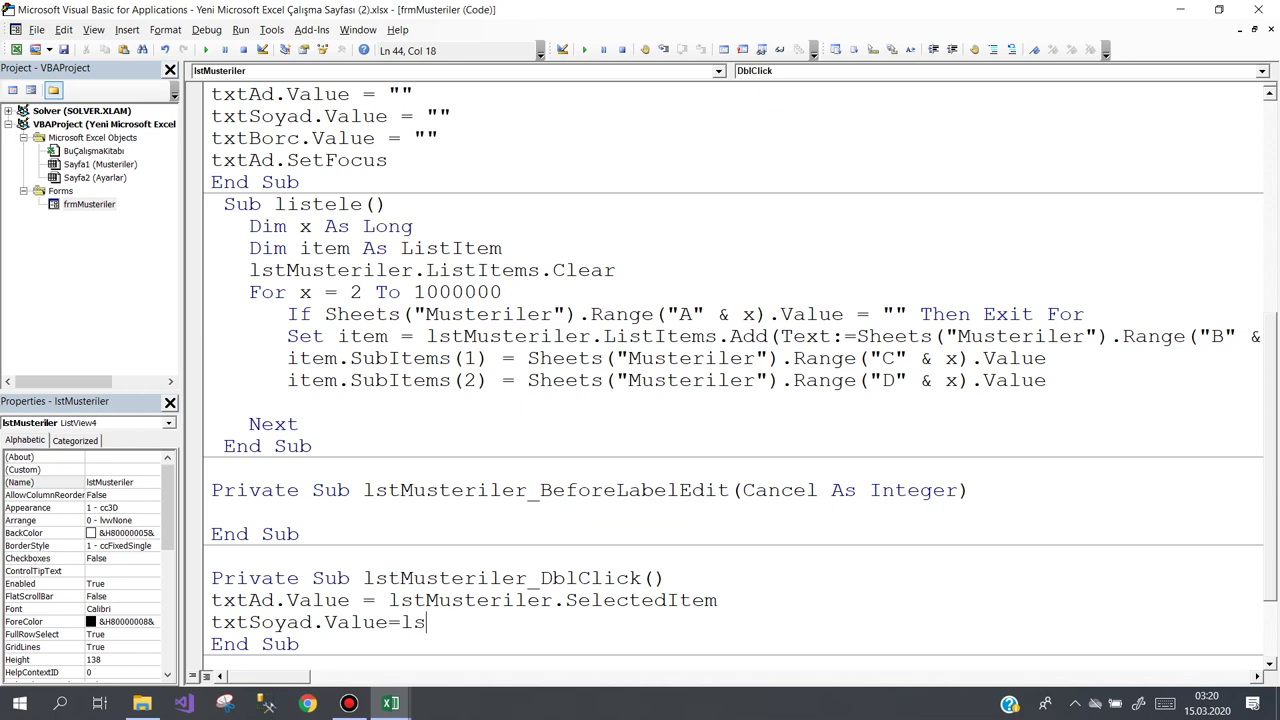
key(ctrl+space)
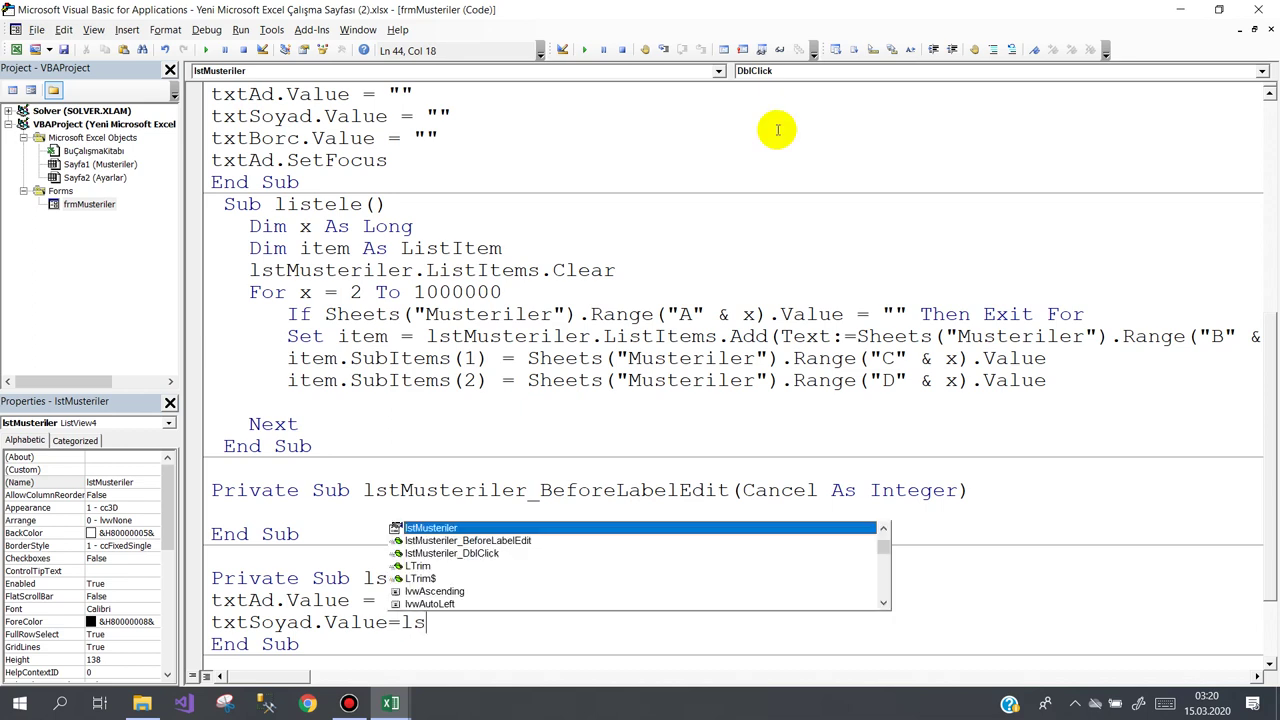
text(.se)
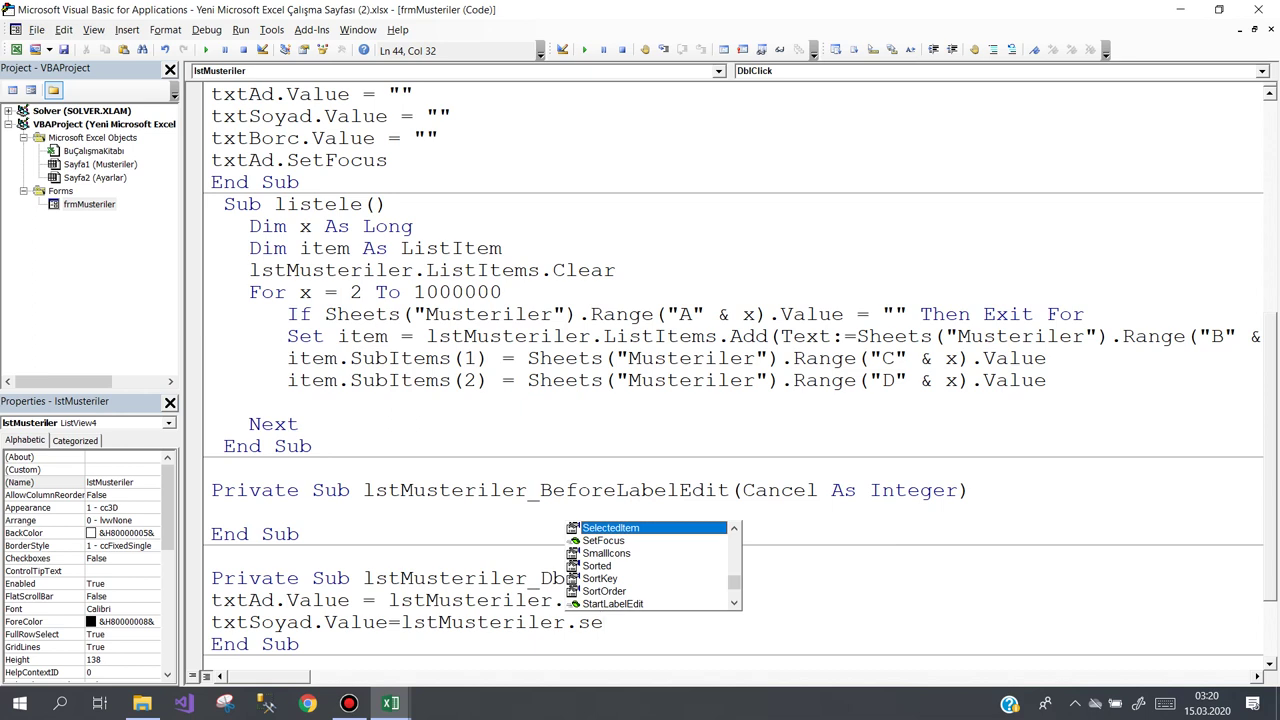
text(.s)
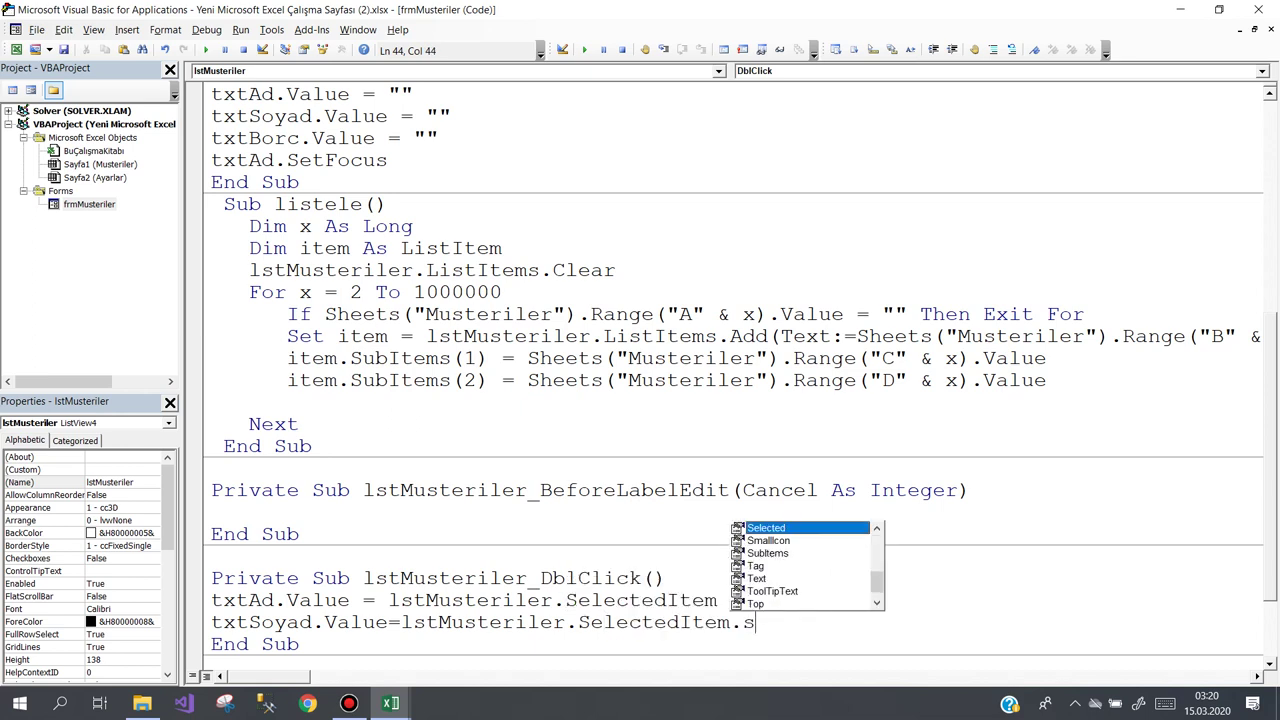
click(767, 553)
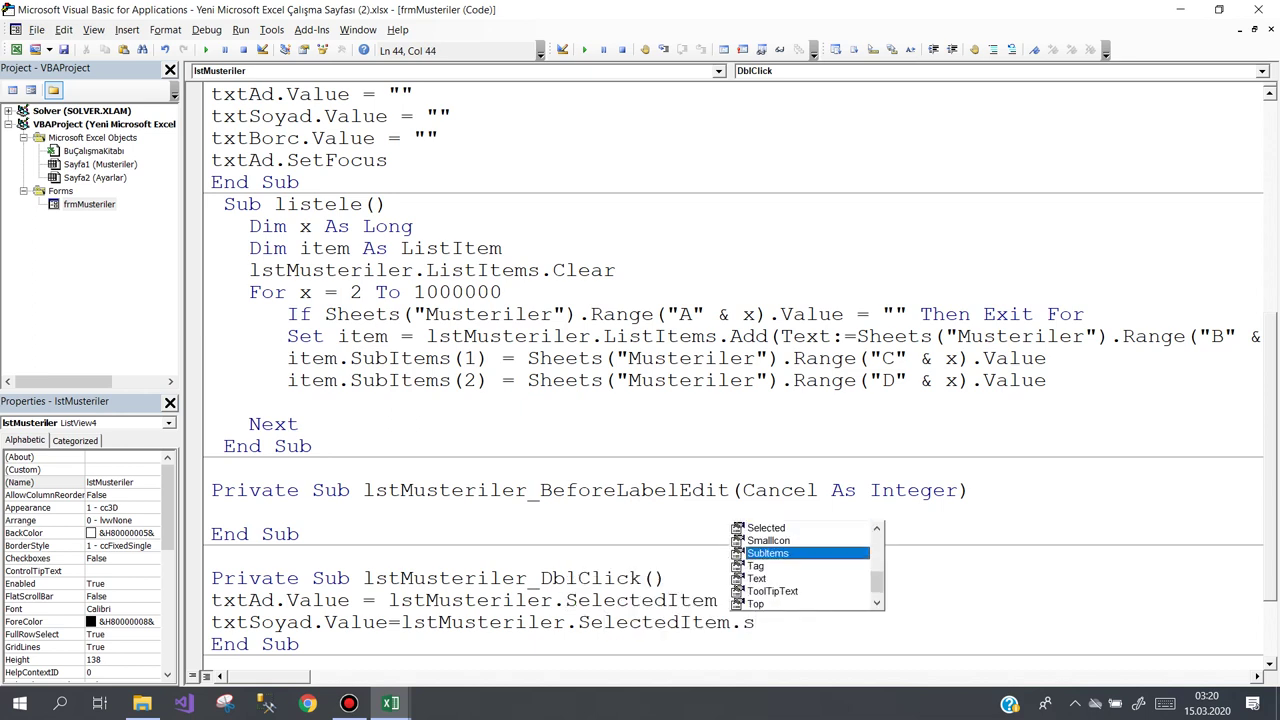
text(()
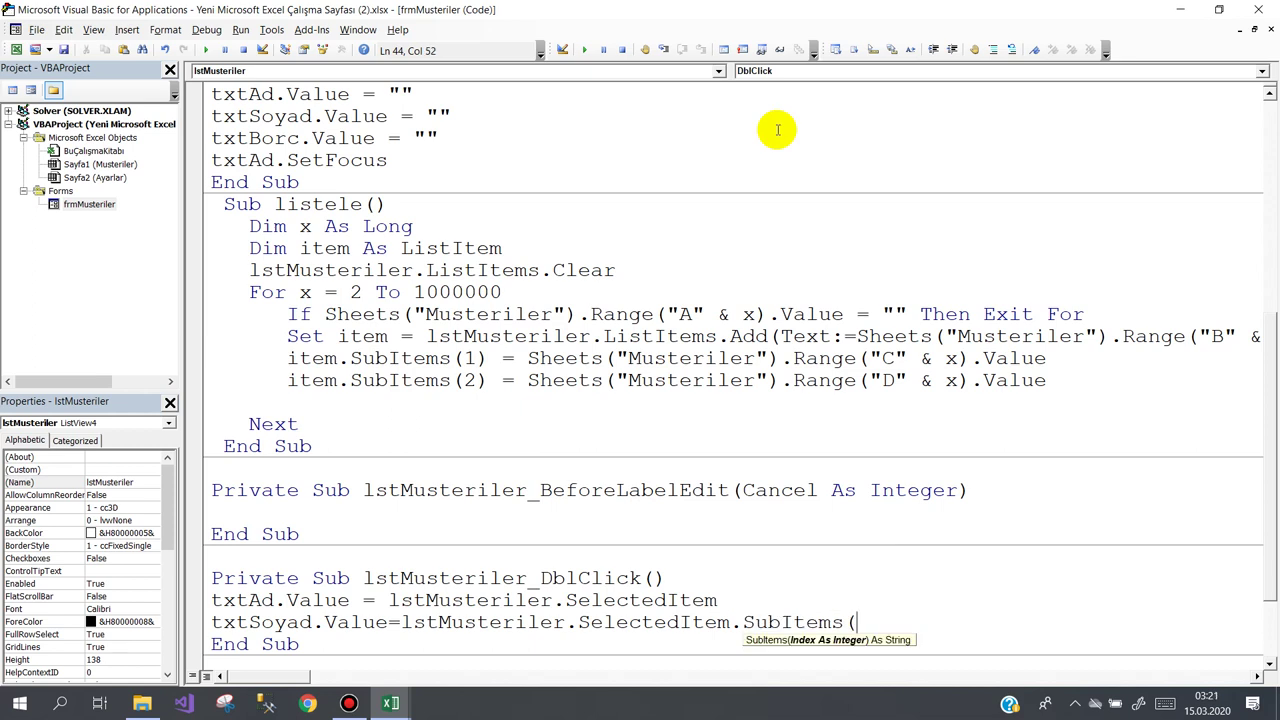
text(1)
text())
key(Return)
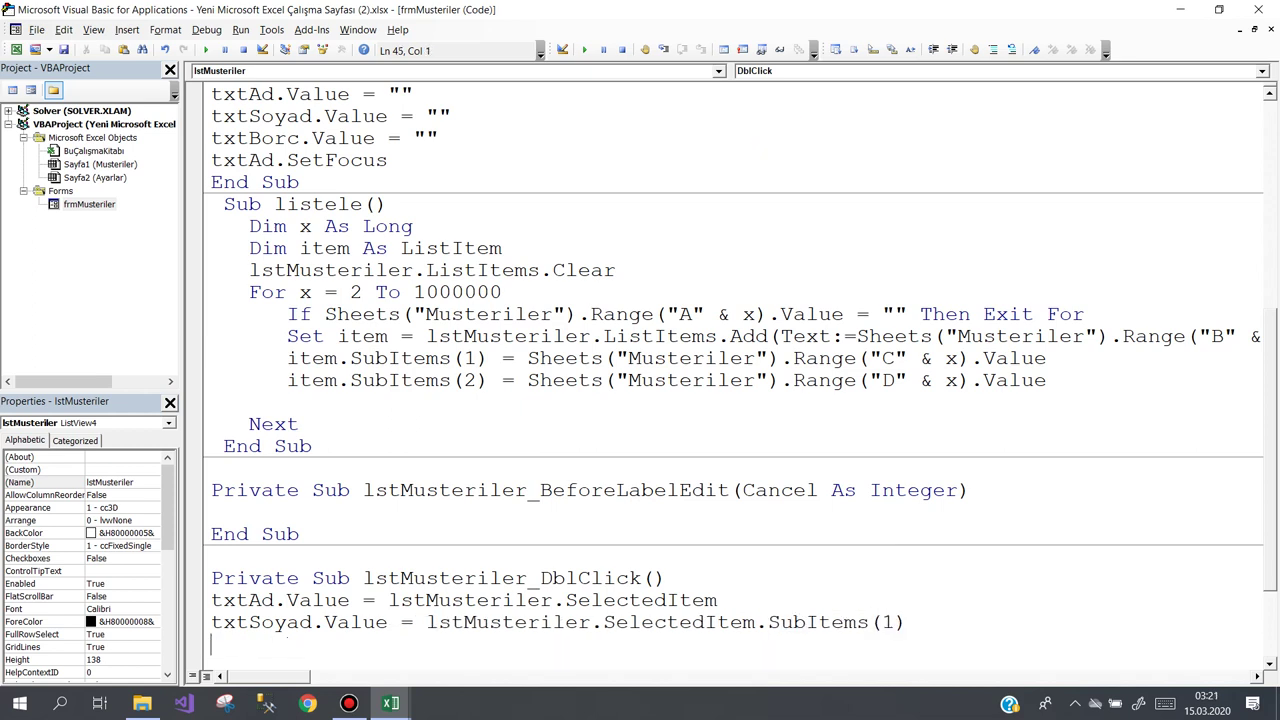
Step: Add txtBorc.Value = lstMusteriler.SelectedItem.SubItems(2)
text(txtB)
text(orc.v)
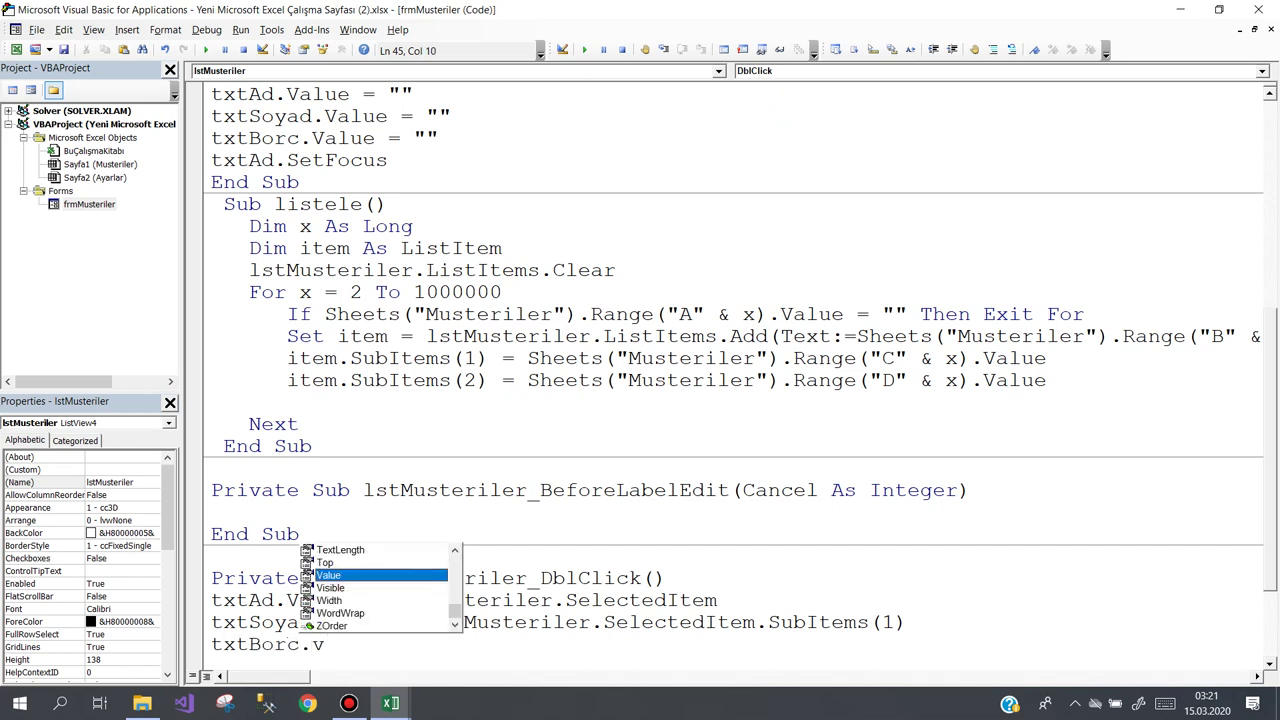
text(=ls)
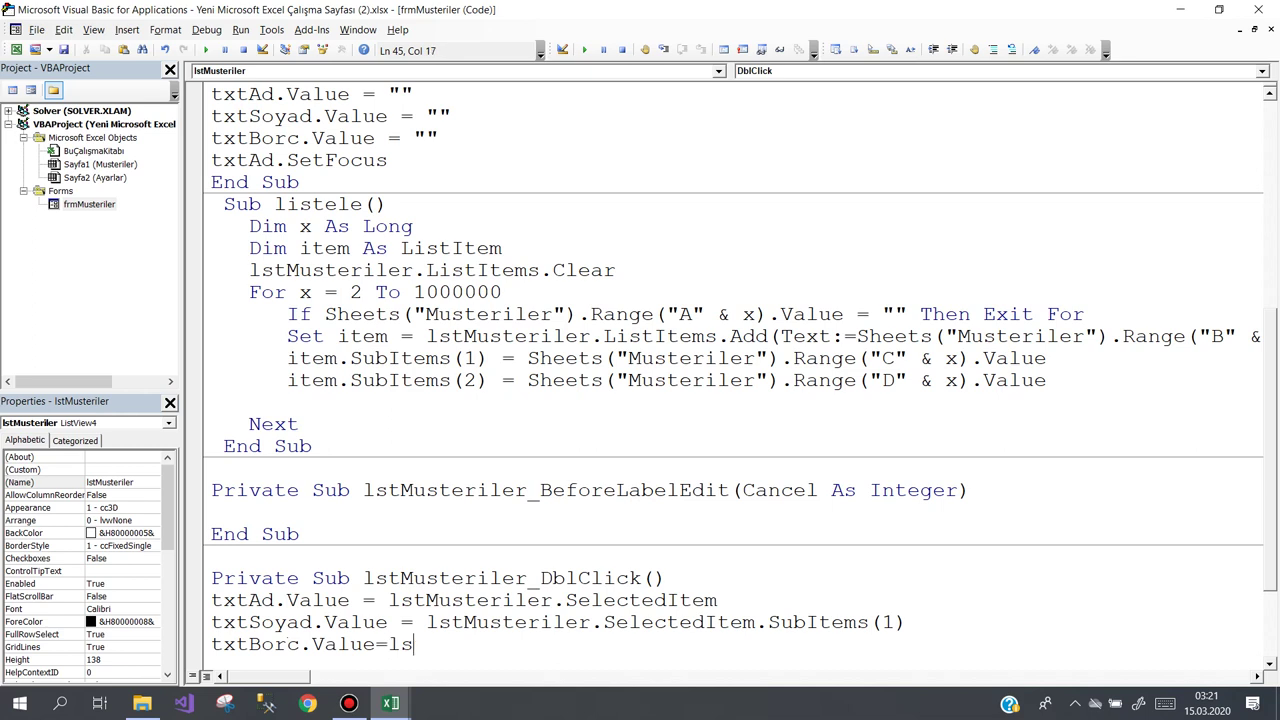
text(tm)
key(ctrl+space)
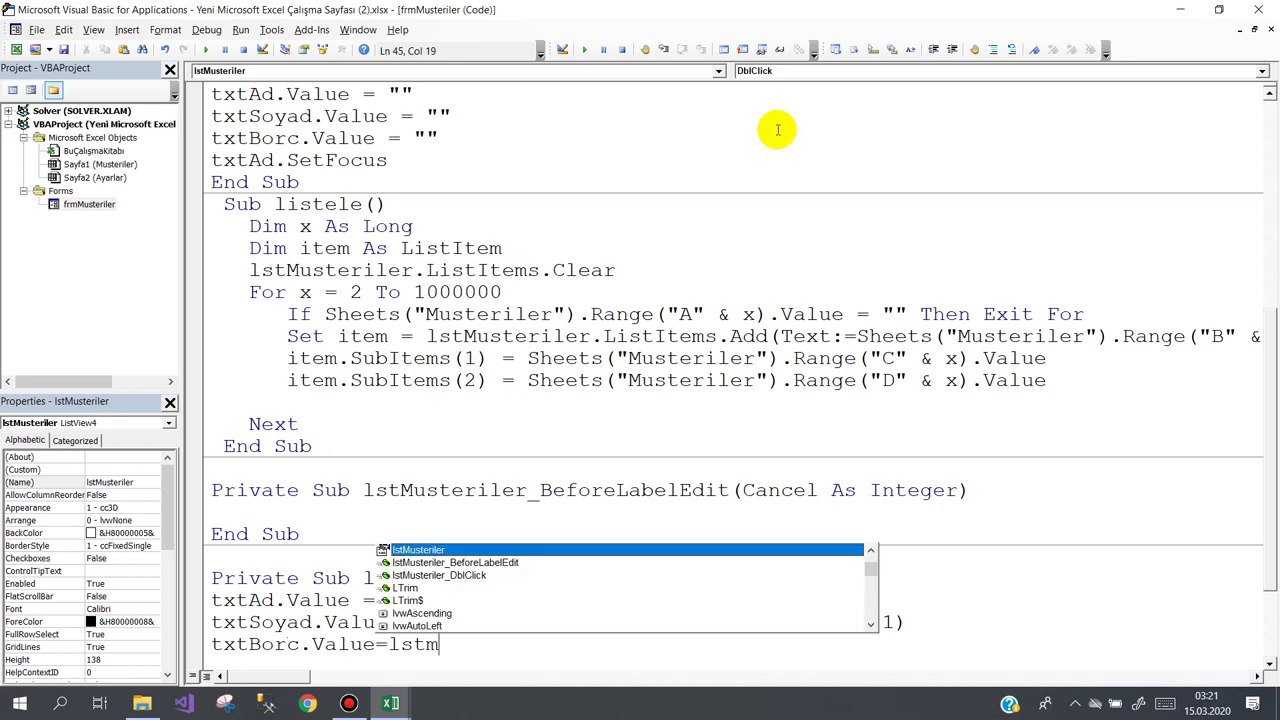
text(.)
text(ler.l)
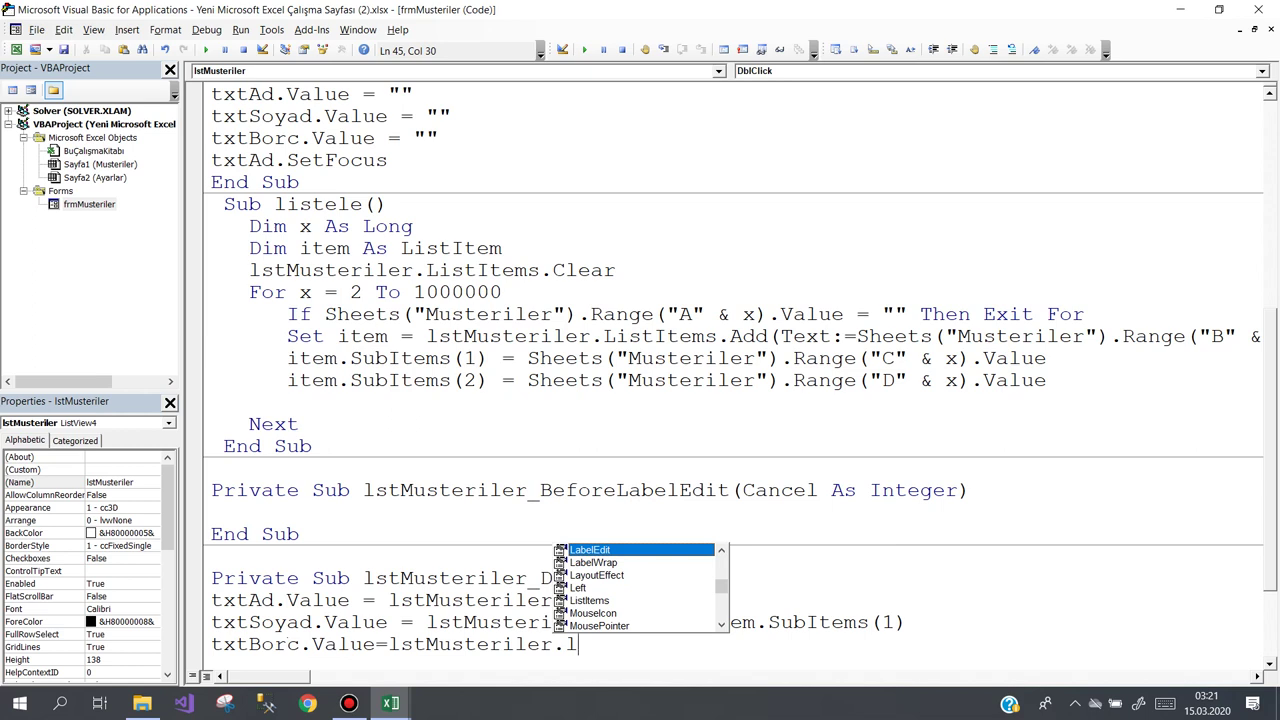
key(BackSpace)
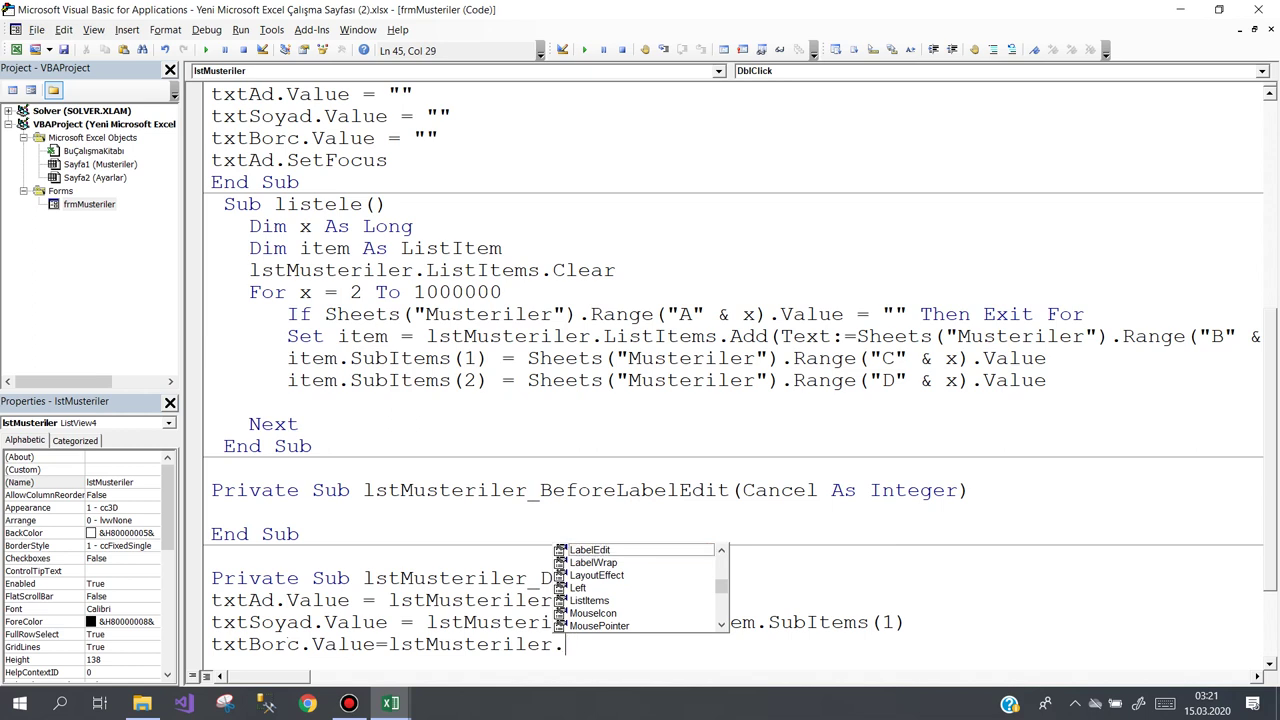
key(Down)
key(Down)
key(Down)
key(Down)
key(Down)
text(.)
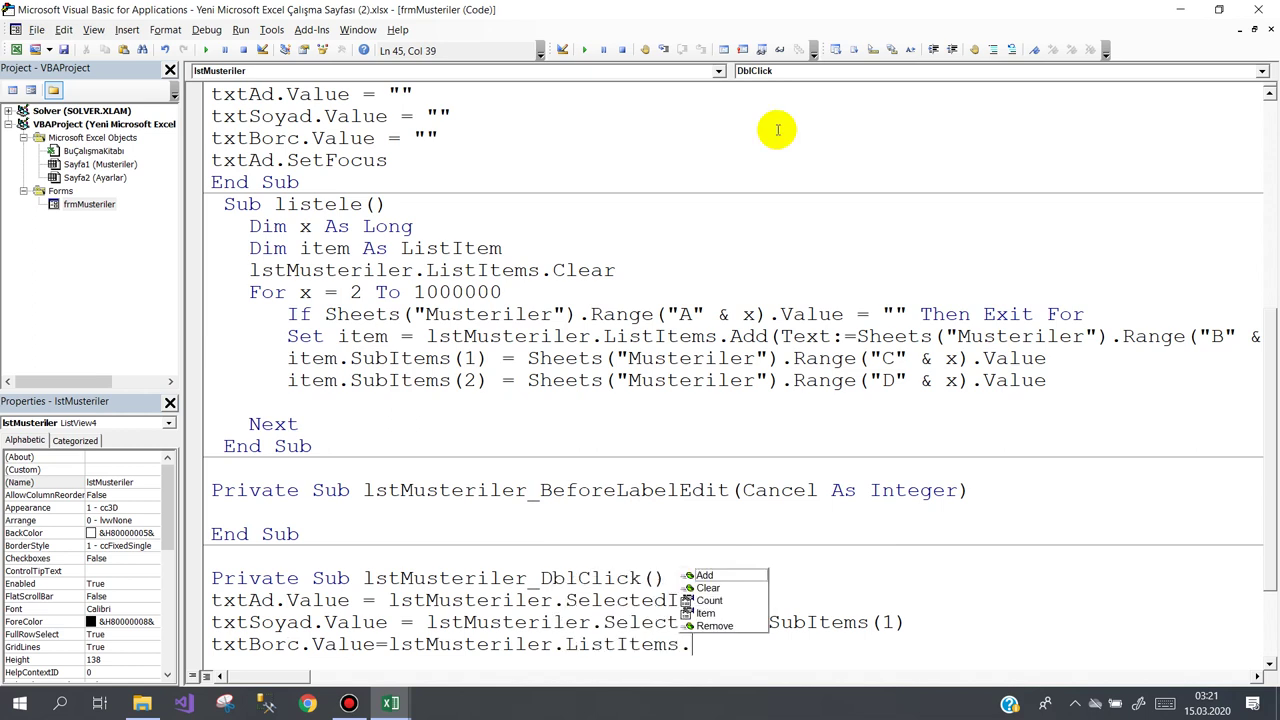
key(BackSpace)
key(BackSpace)
key(BackSpace)
key(BackSpace)
key(BackSpace)
key(BackSpace)
key(BackSpace)
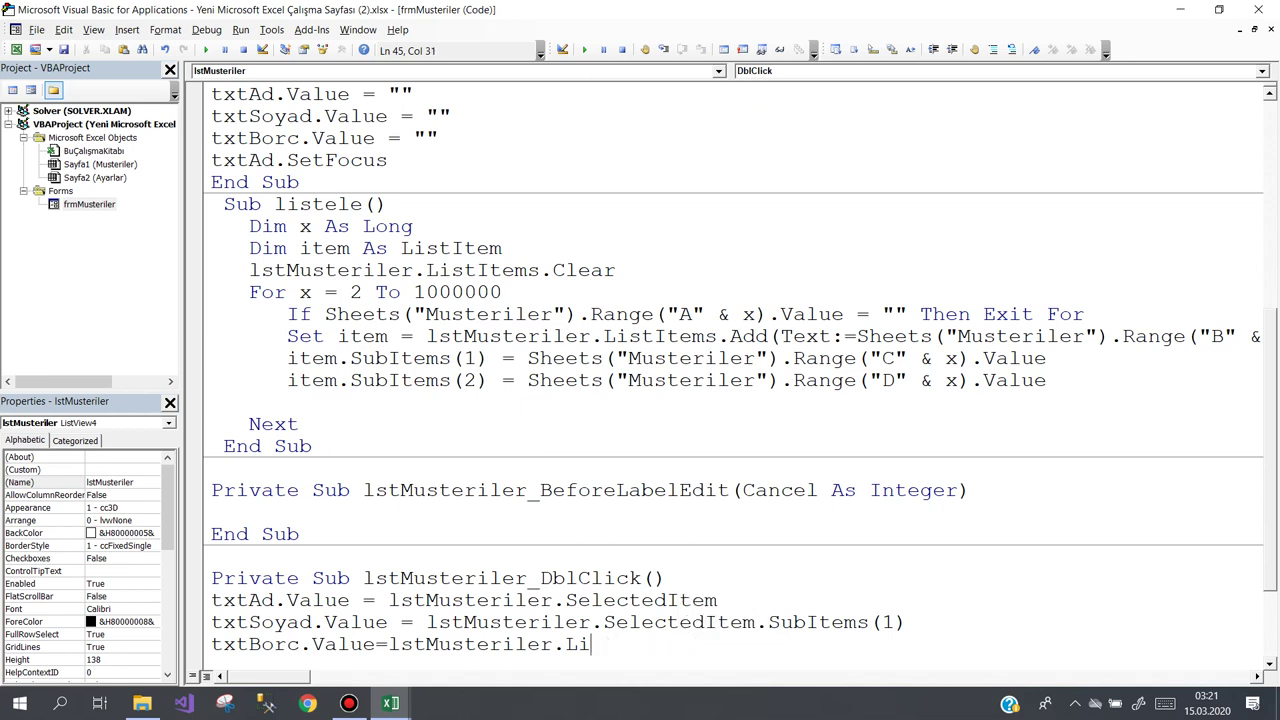
key(BackSpace)
key(BackSpace)
text(s)
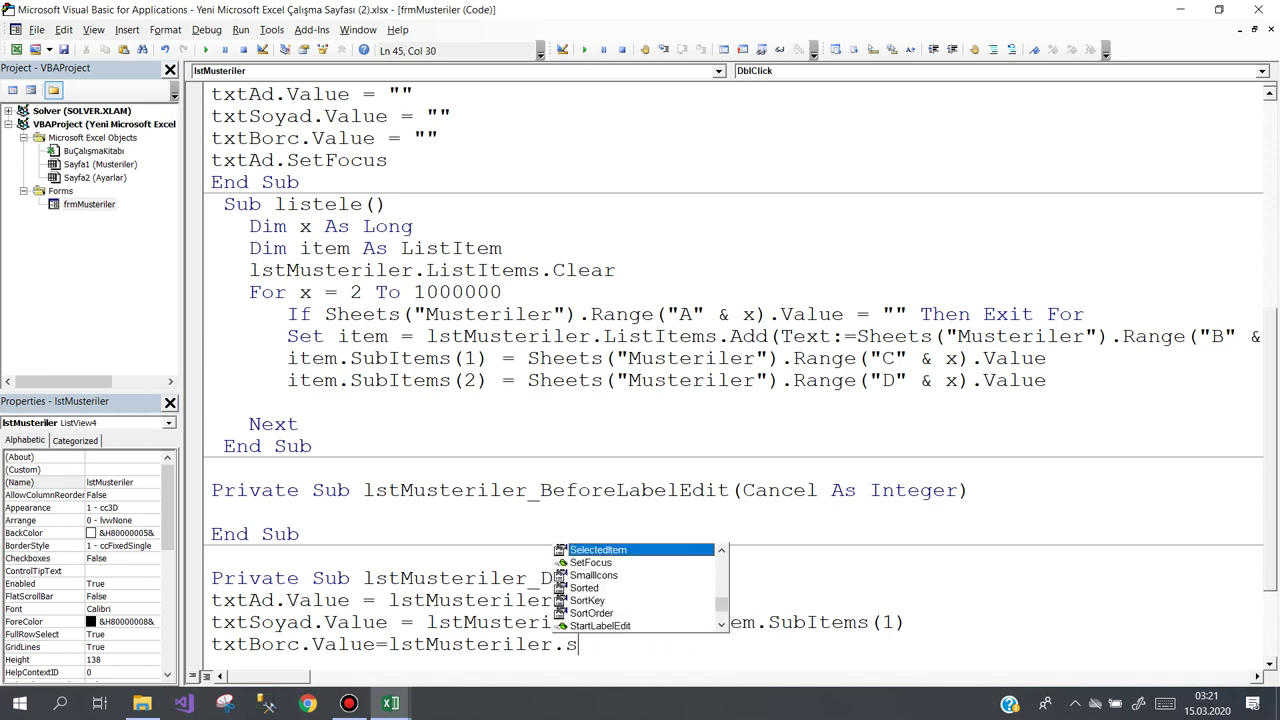
text(e.su)
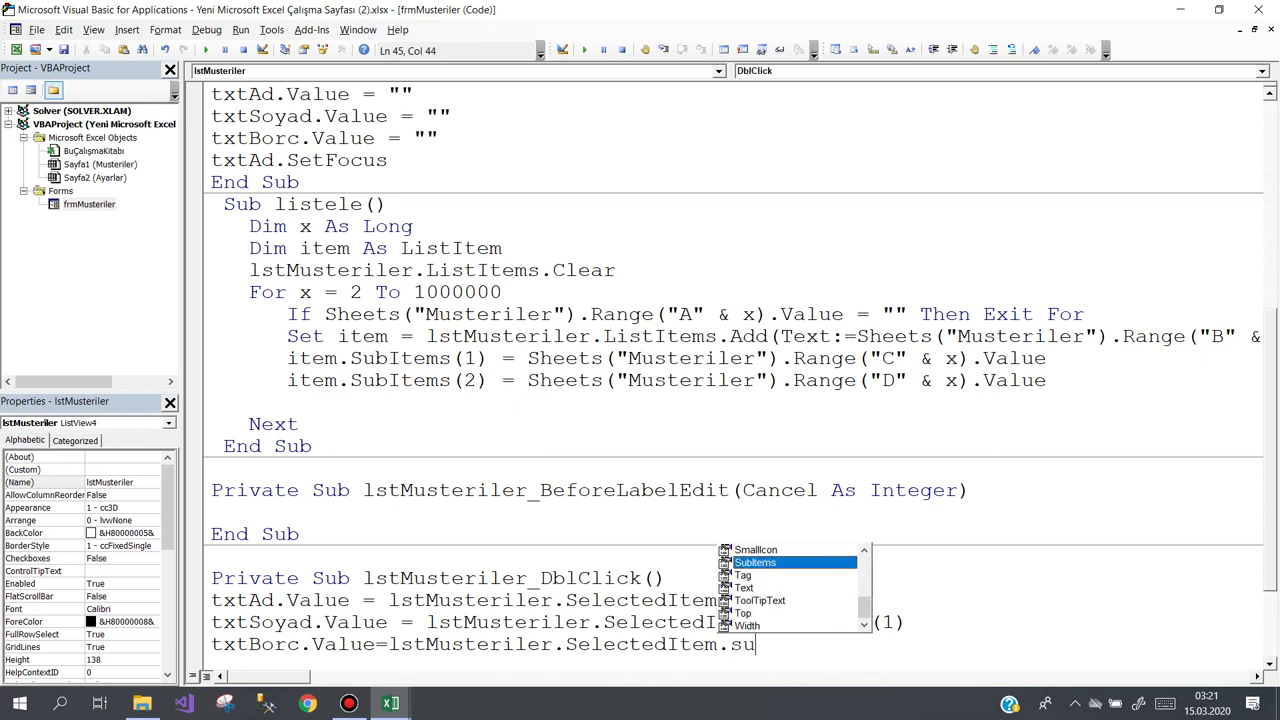
text((2)
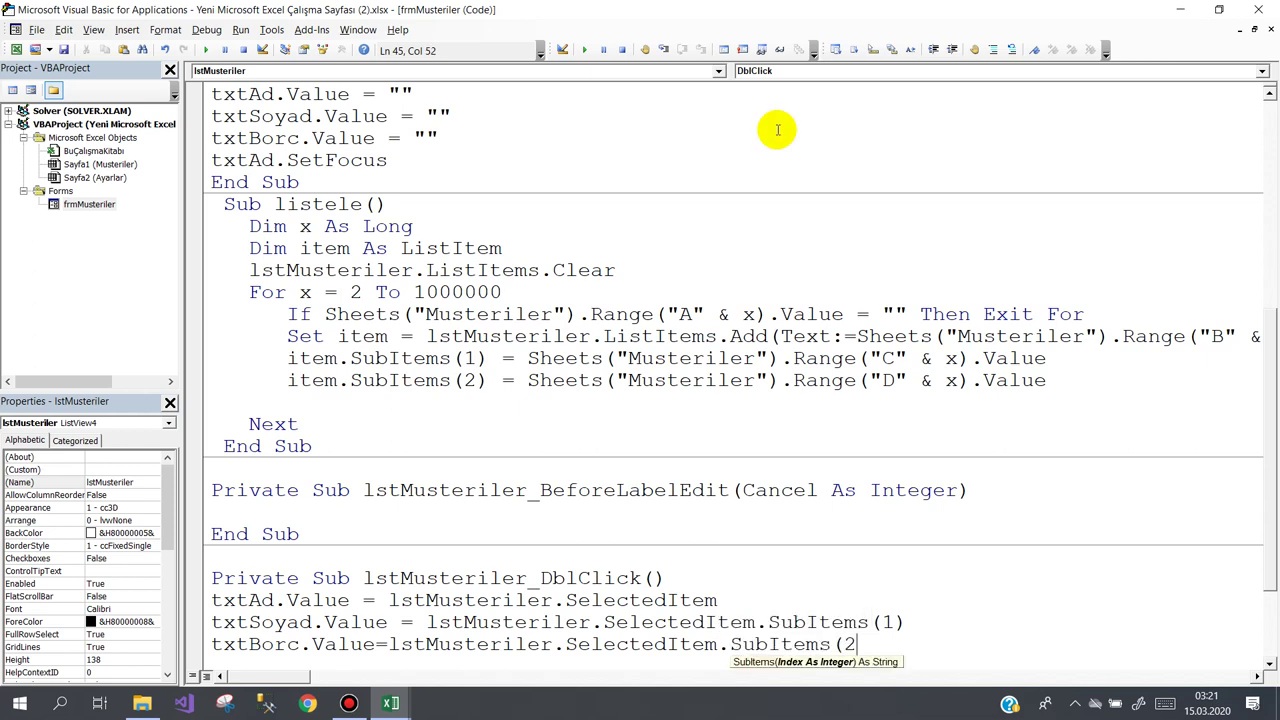
key(Return)
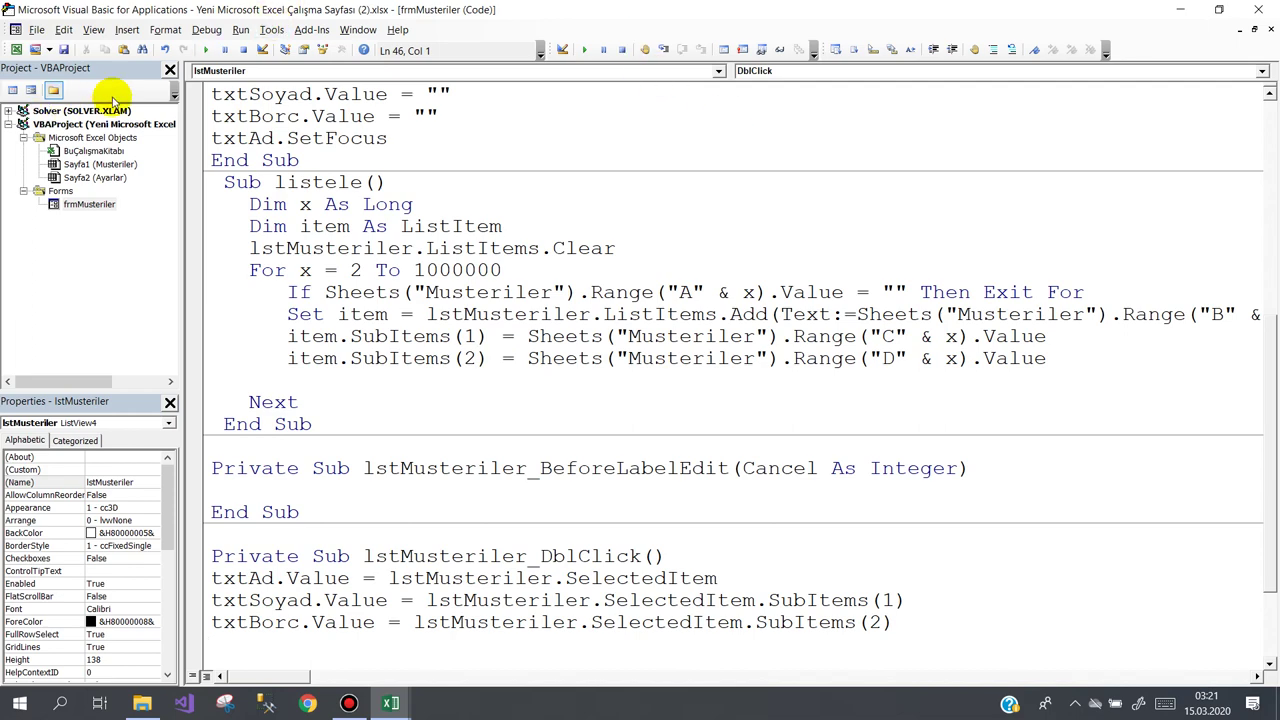
Step: Test-run and close the form, then add a UserForm_Initialize procedure in its code
click(201, 50)
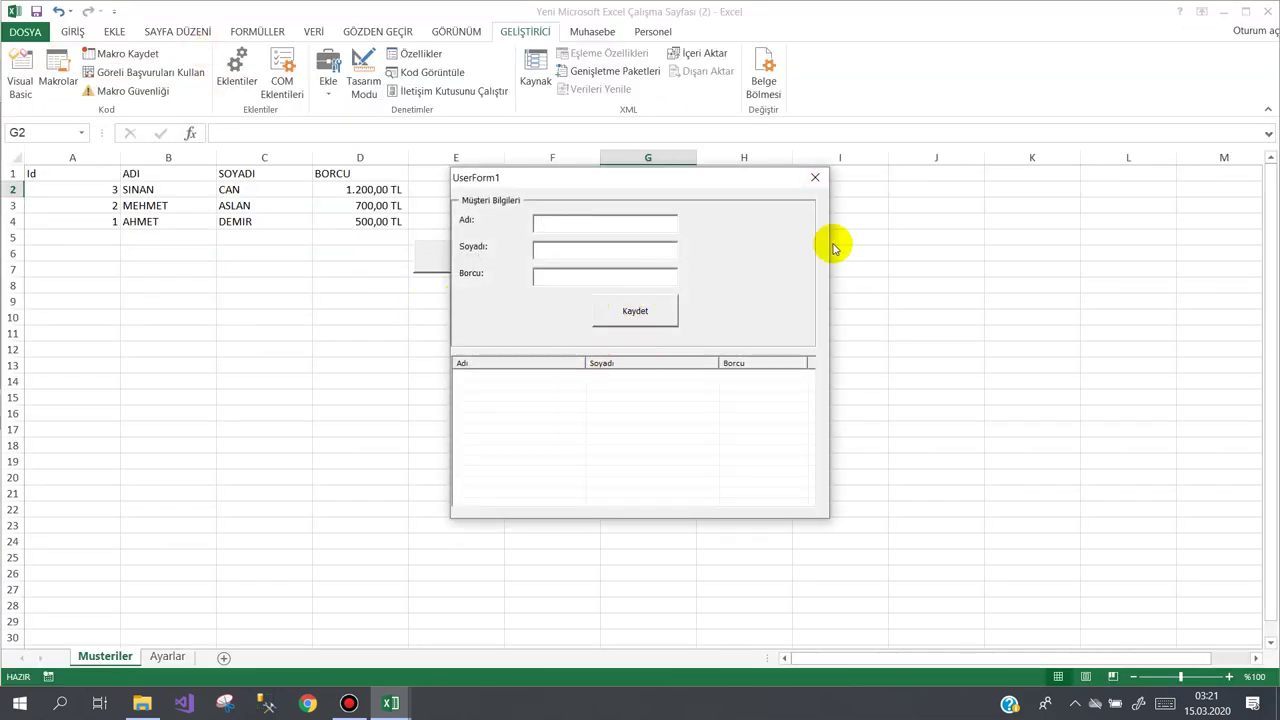
click(815, 180)
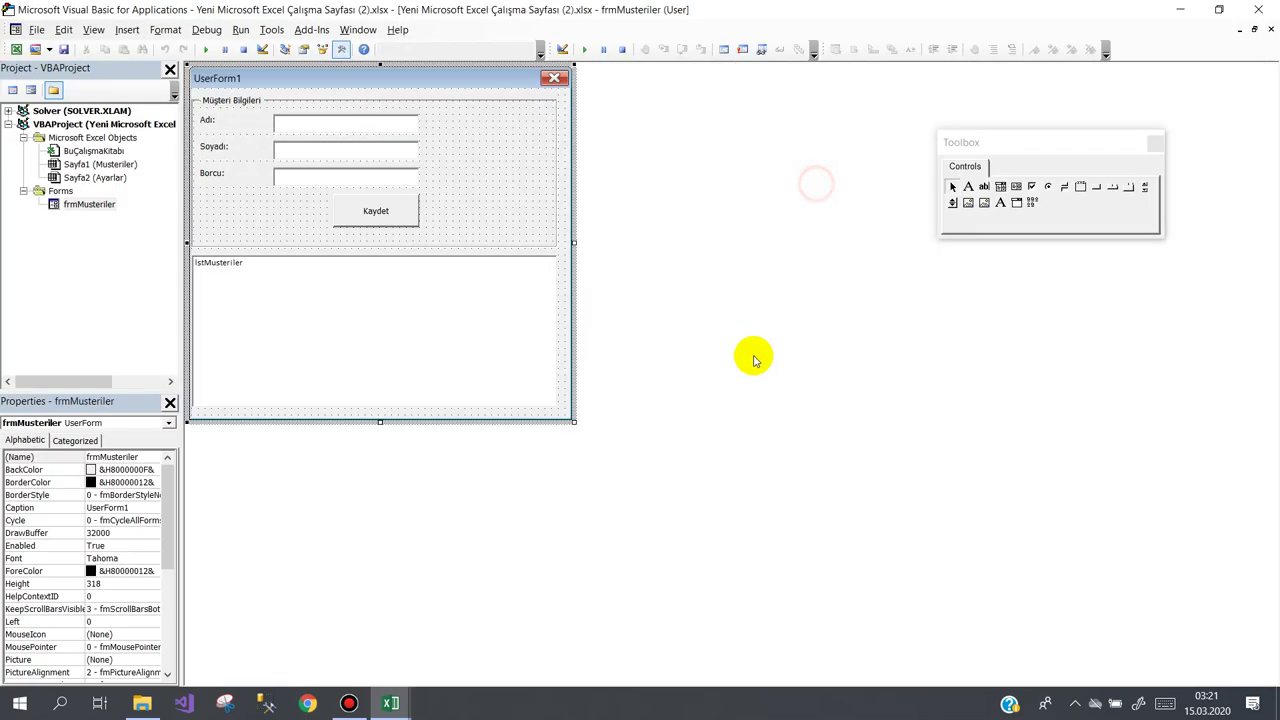
double_click(563, 283)
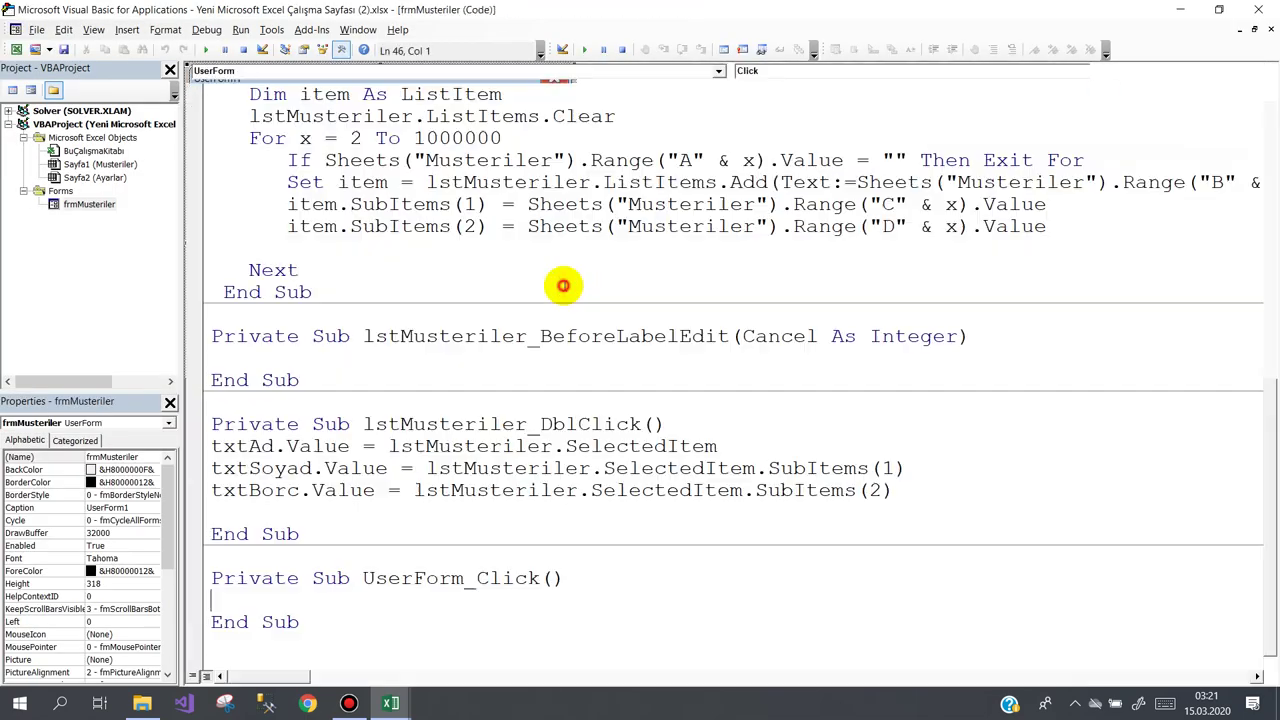
click(768, 71)
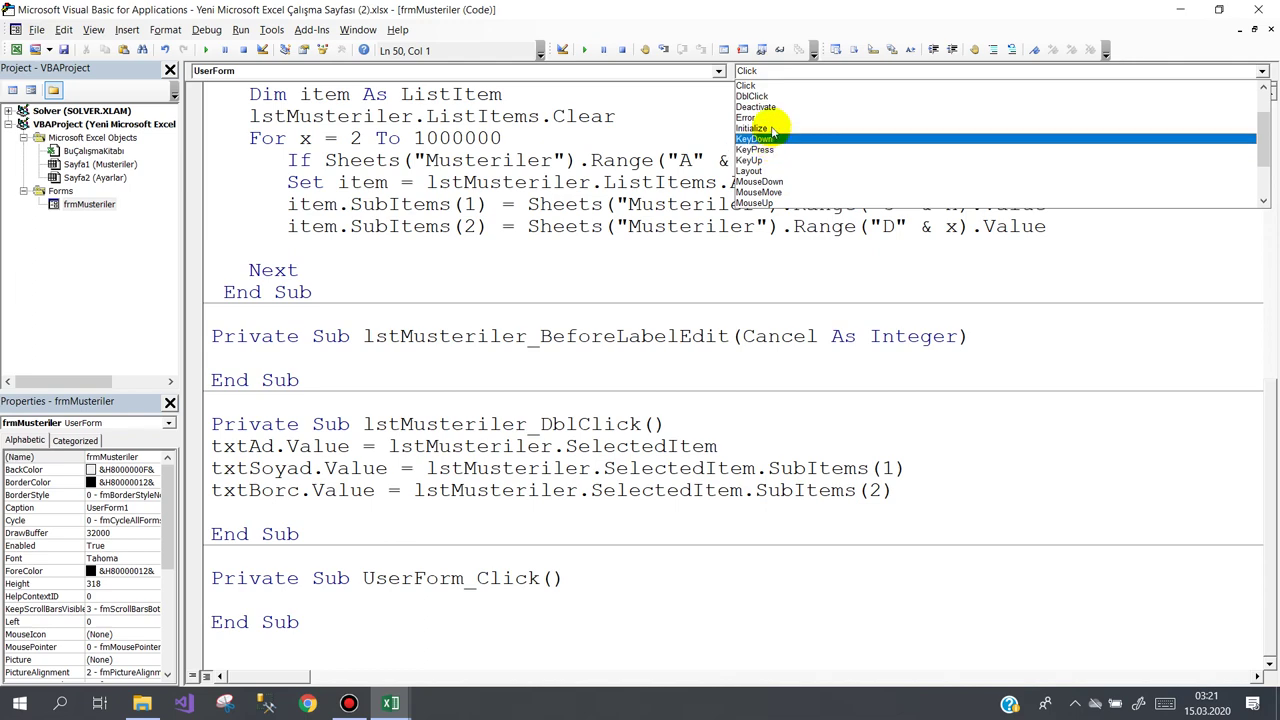
click(765, 128)
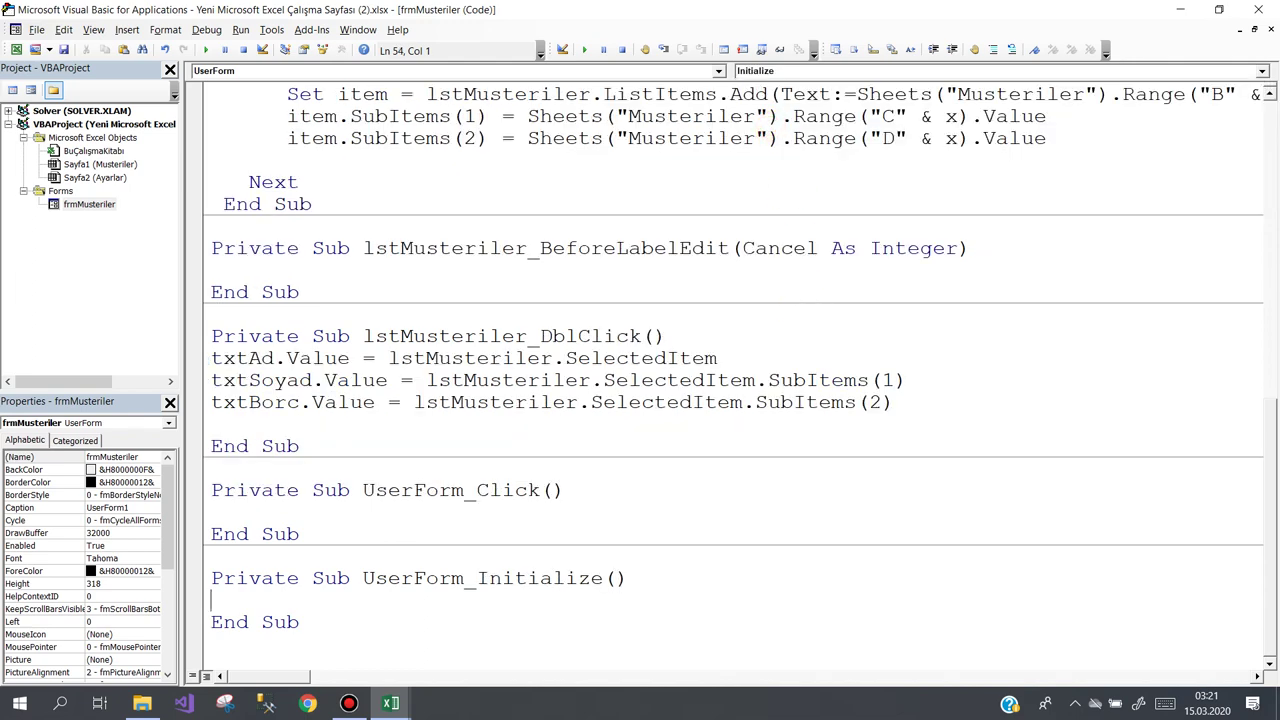
Step: Call listele inside UserForm_Initialize and run the form to confirm the list fills
text(Lis)
key(ctrl+space)
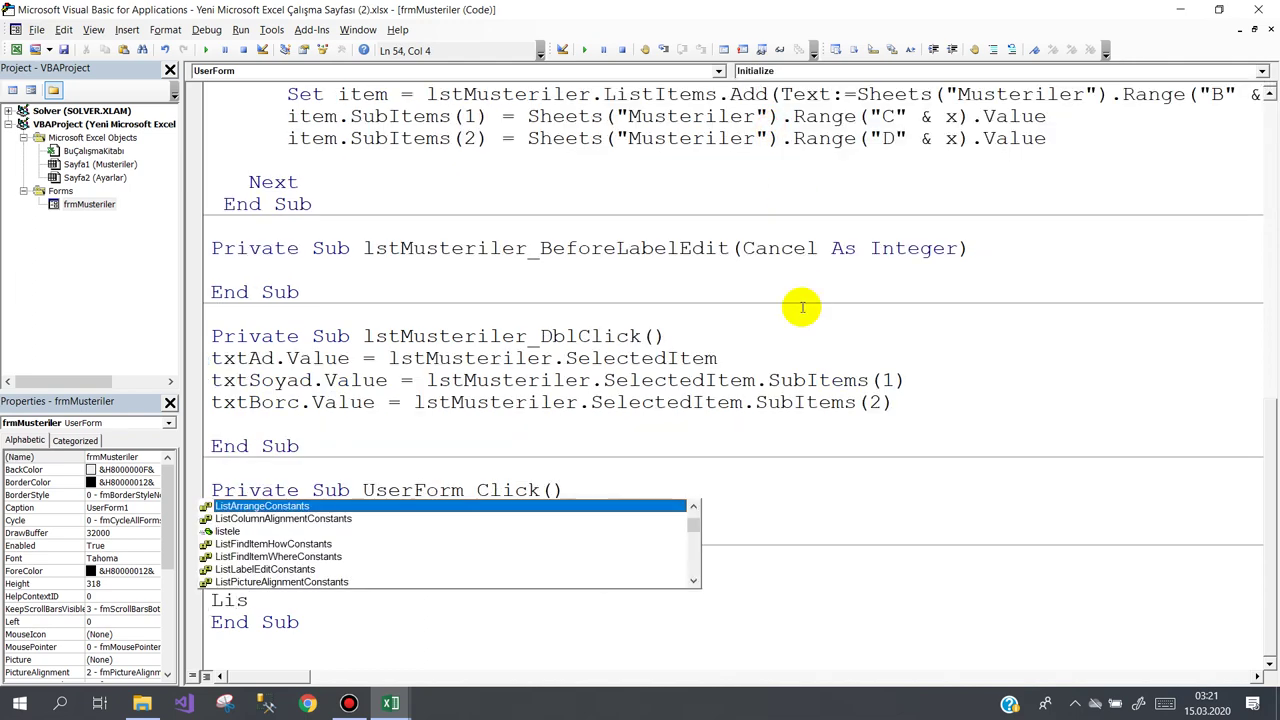
key(Down)
key(Down)
key(Tab)
key(Down)
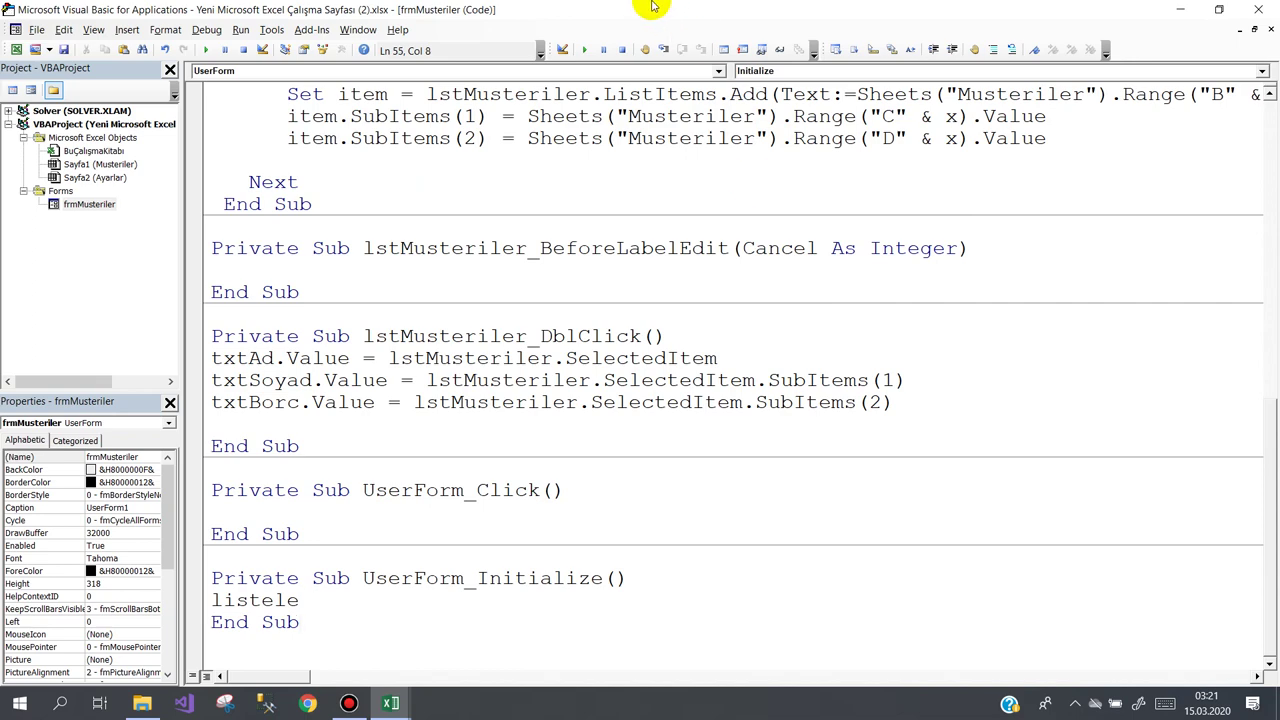
click(205, 49)
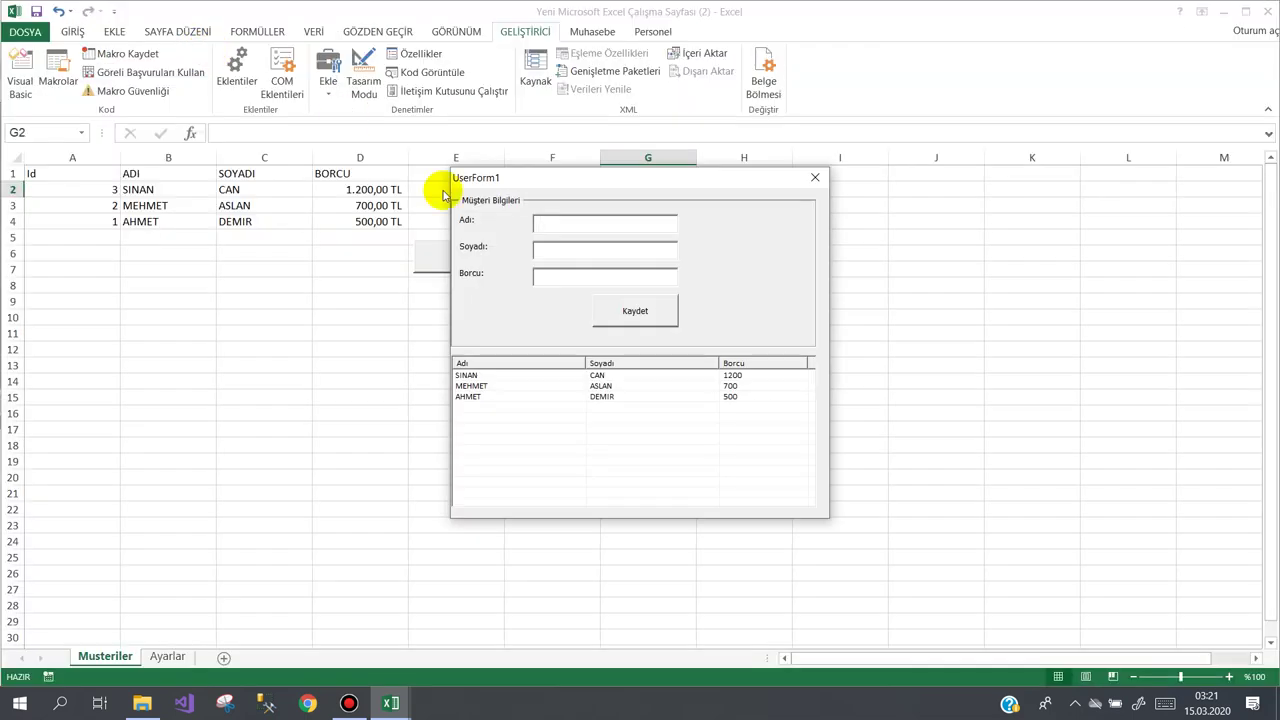
Step: Select the second customer to load their details, close the form, and reopen frmMusteriler's code
click(546, 388)
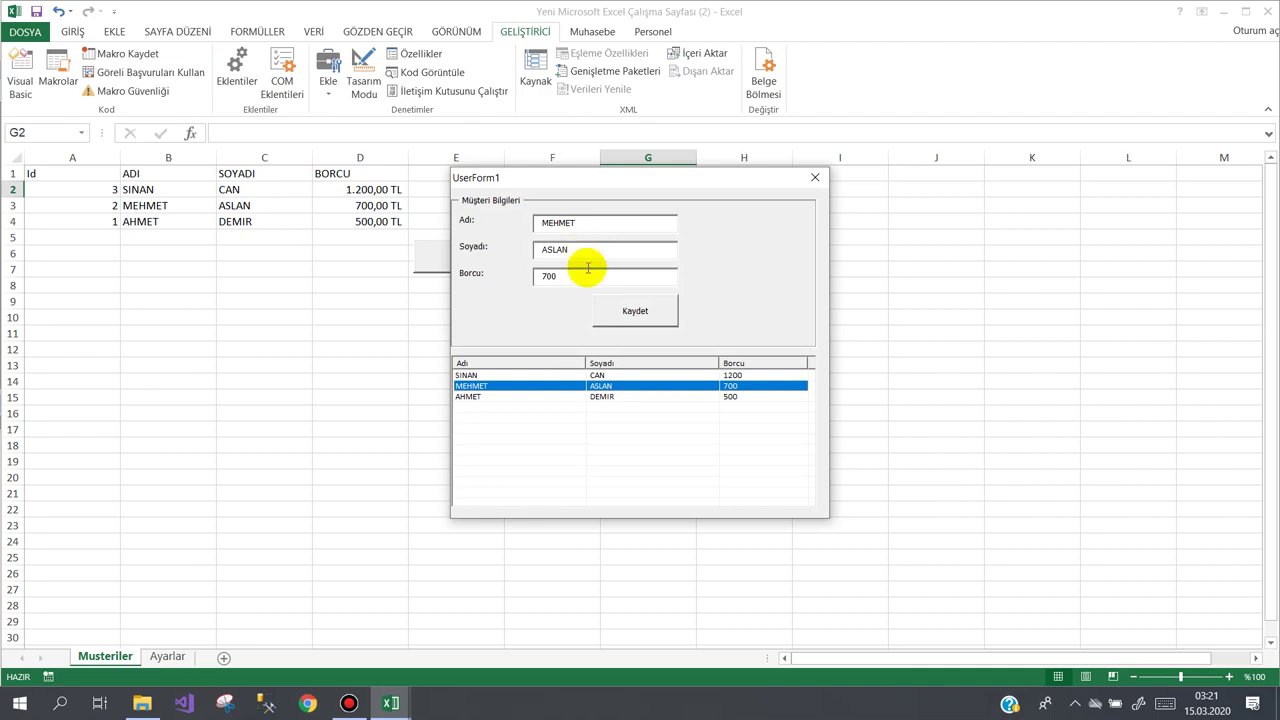
click(815, 177)
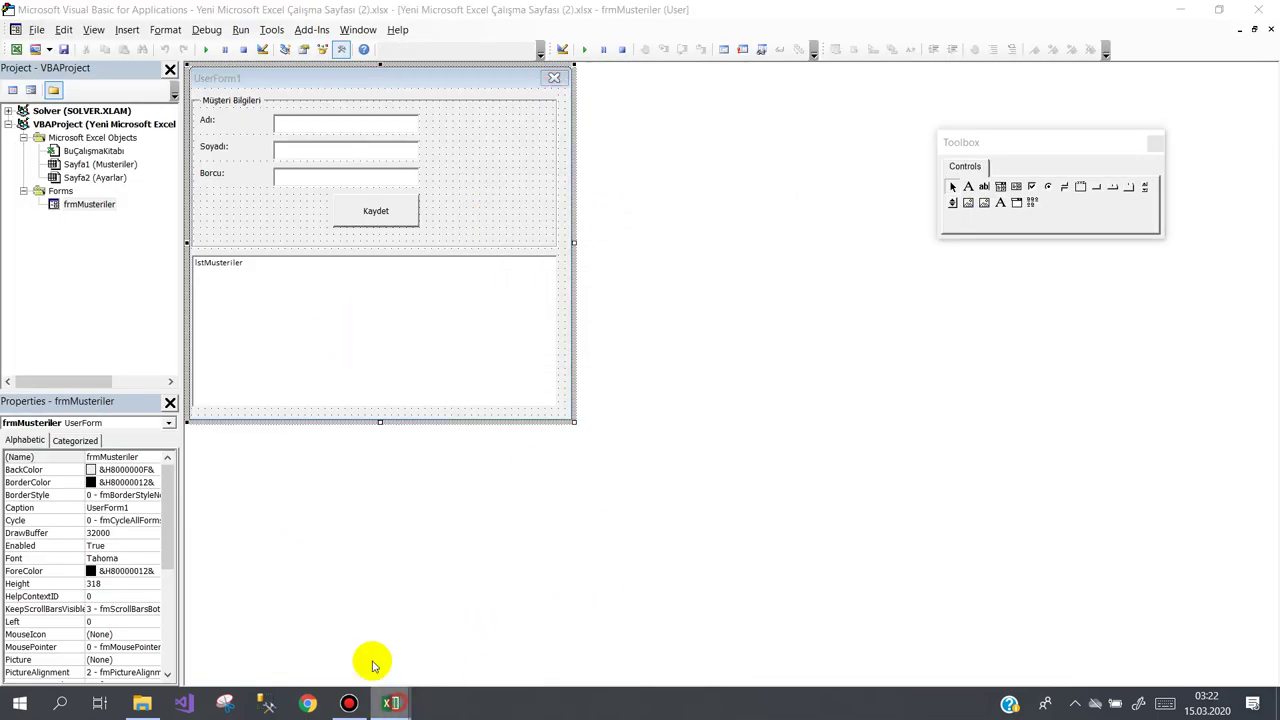
click(380, 585)
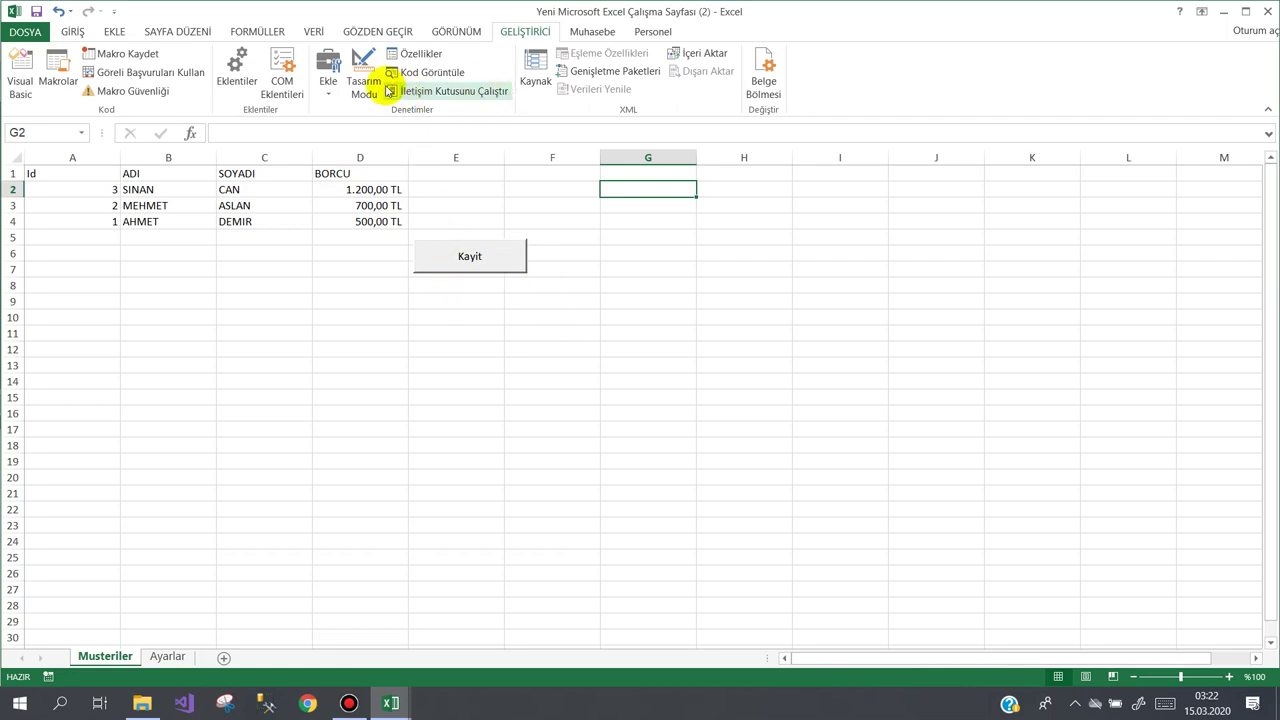
click(20, 82)
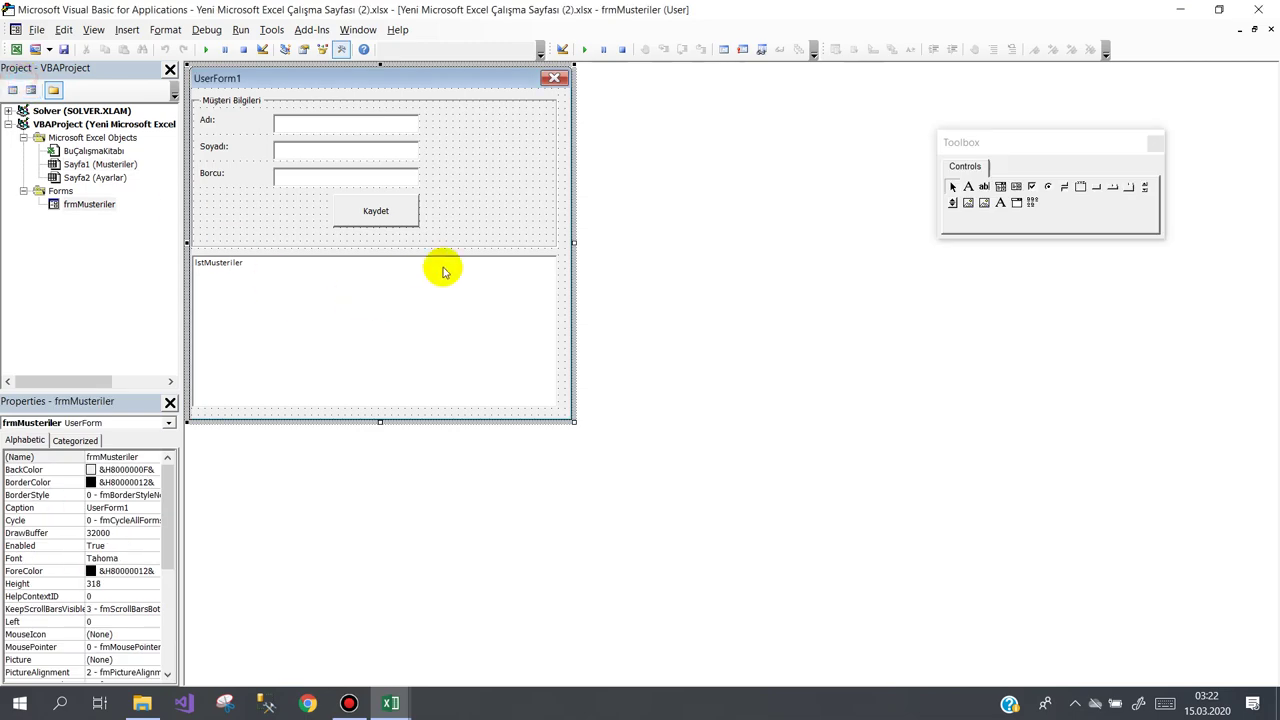
double_click(563, 337)
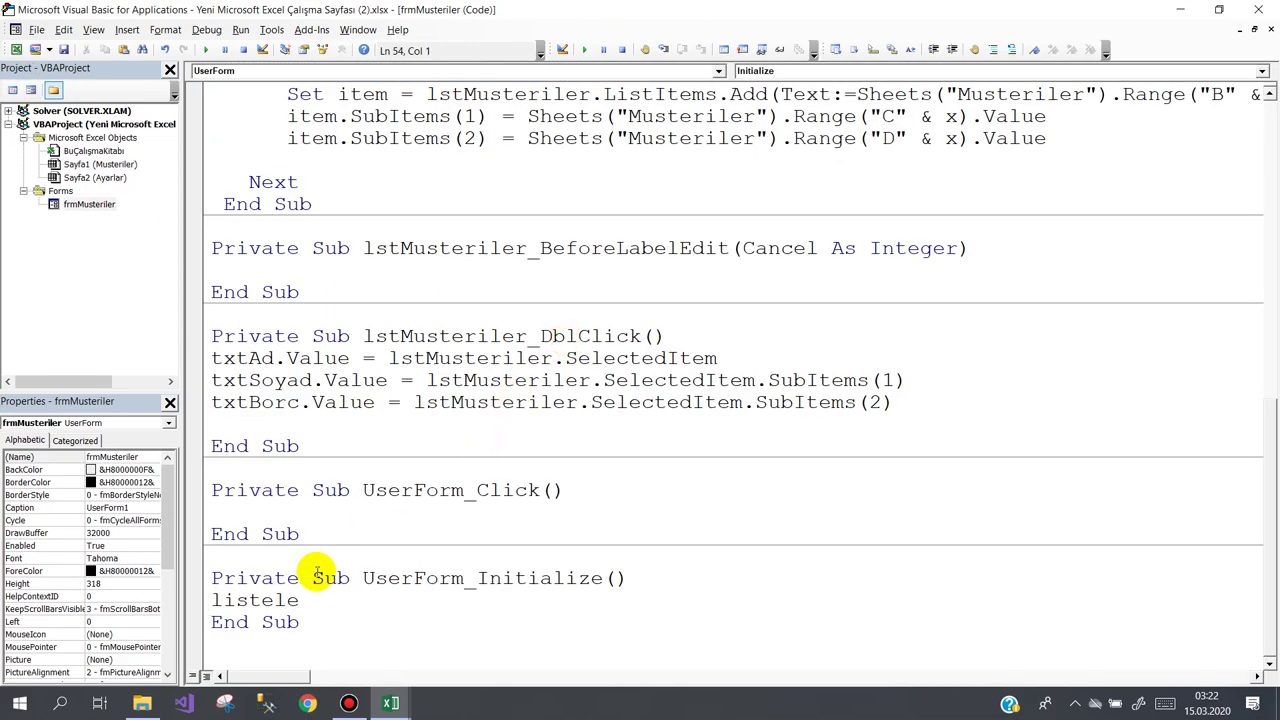
Step: In the listele loop, write If Sheets("Musteriler").Range("D"&x).Value>1000 Then item.li
scroll(348, 530, up, 4)
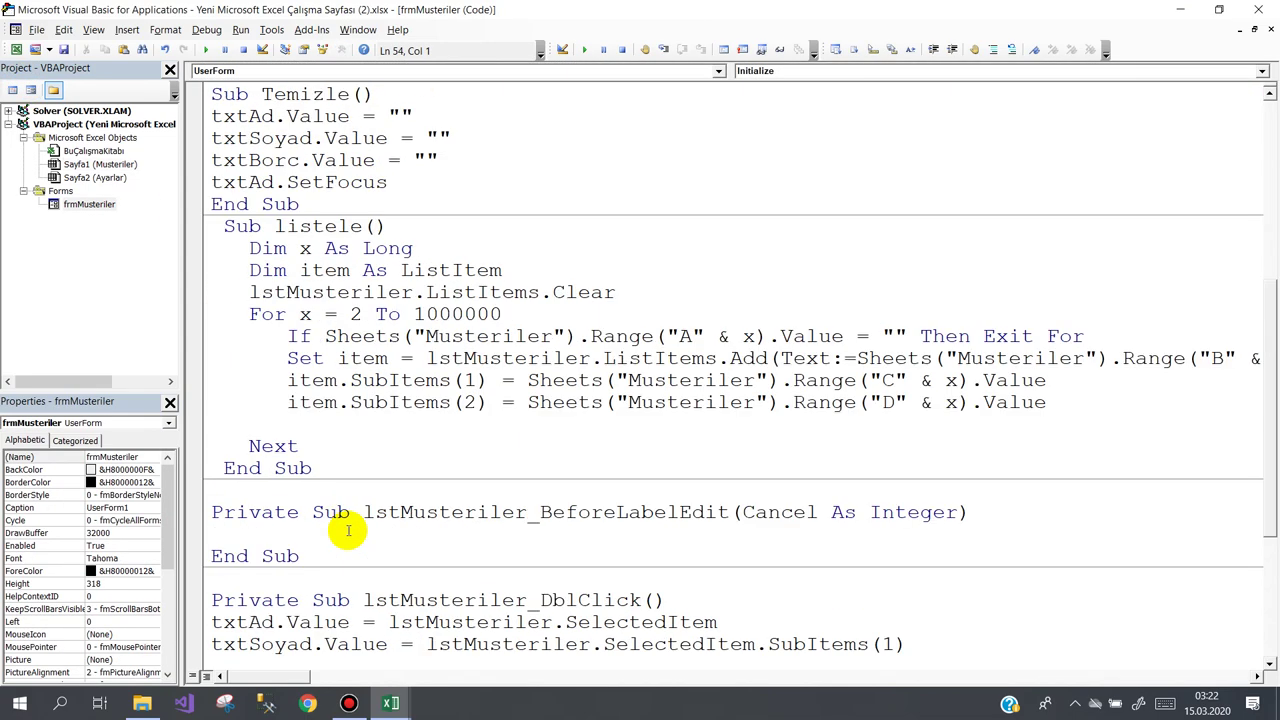
click(300, 425)
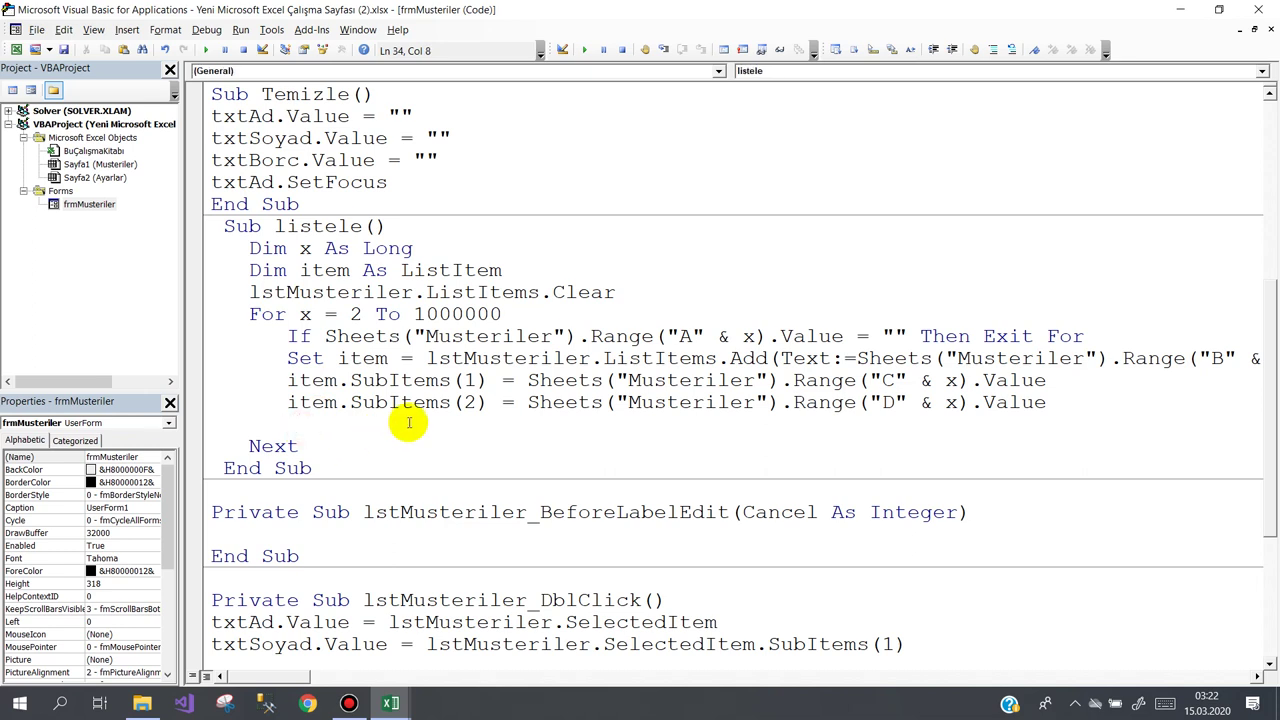
text(if)
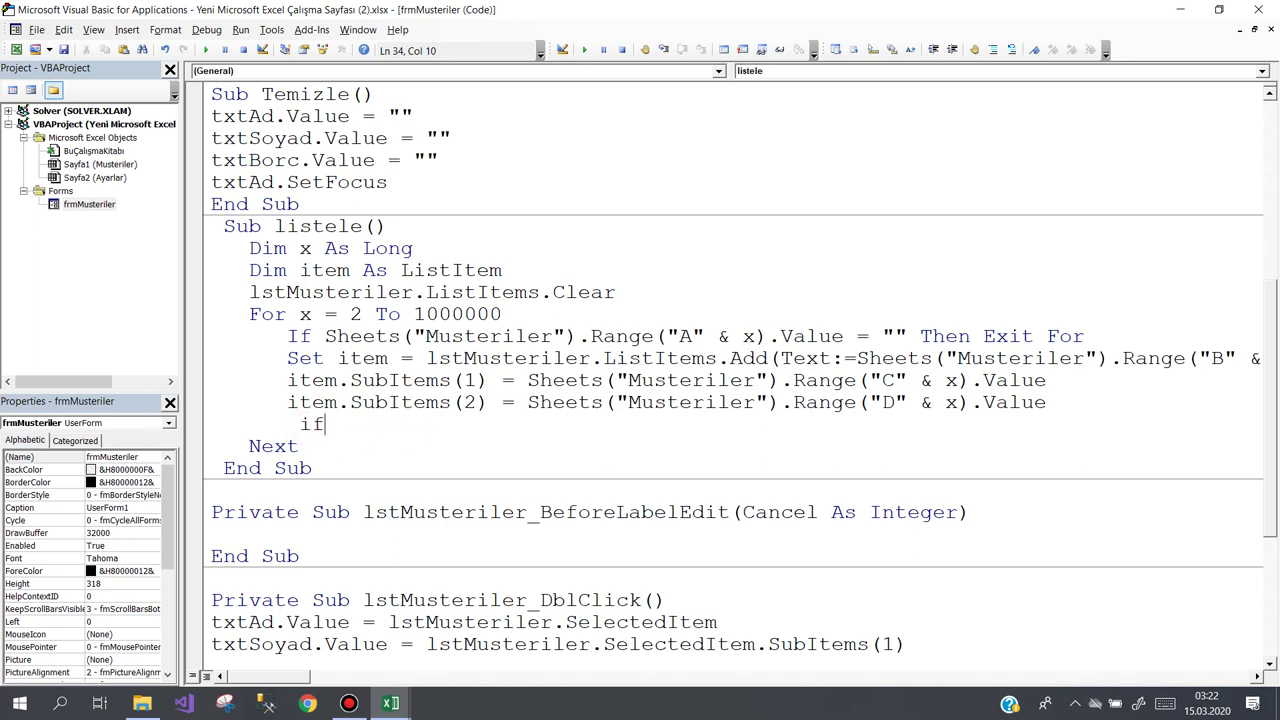
text( she)
key(ctrl+space)
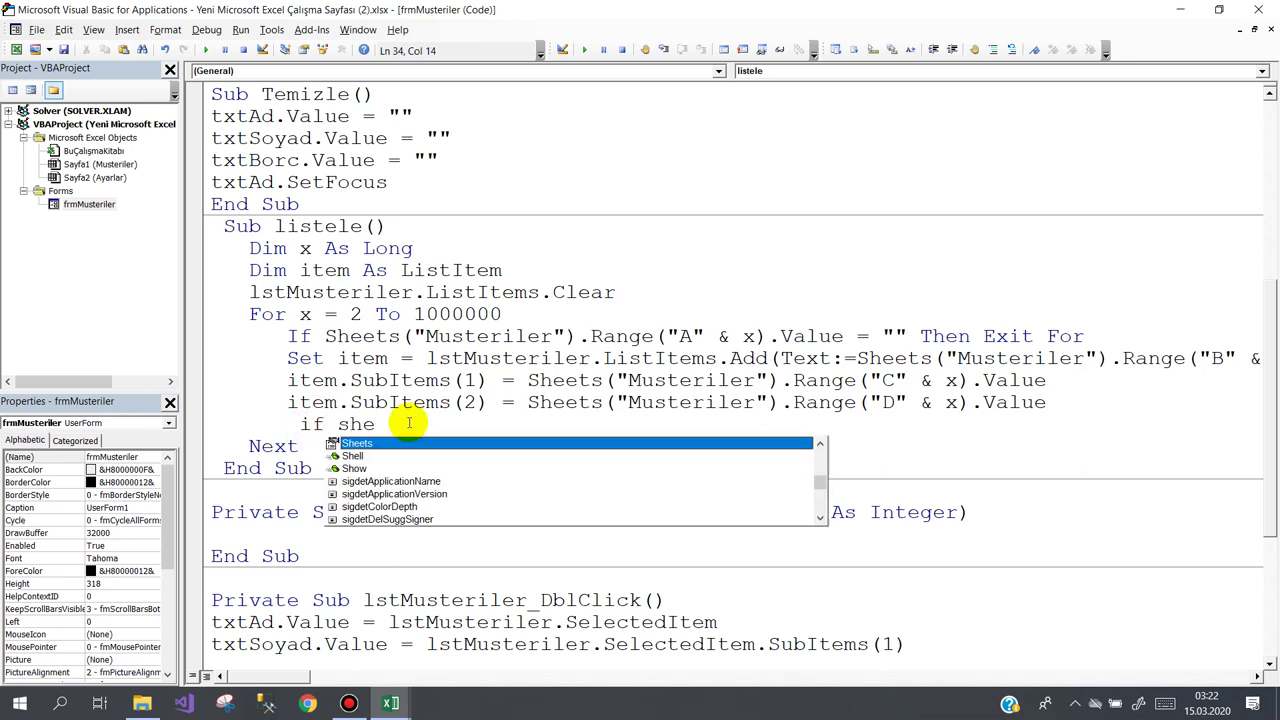
text((")
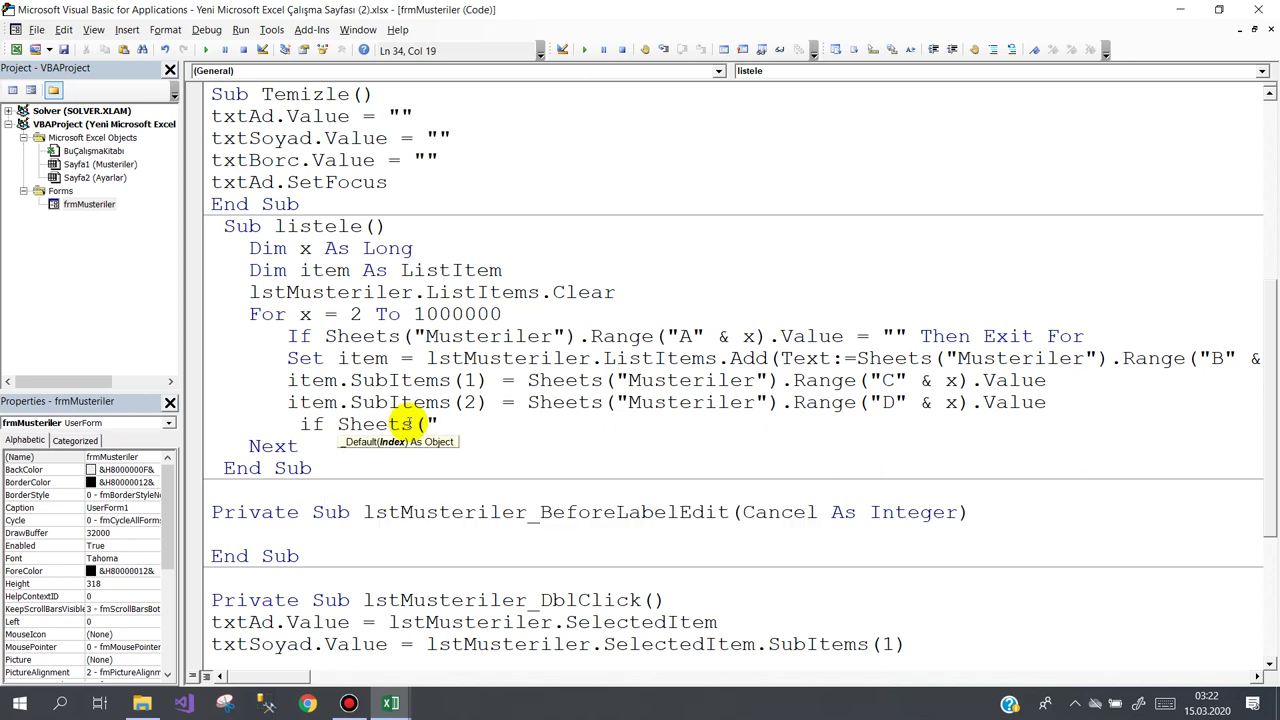
text(M)
text(us)
text(teriler)
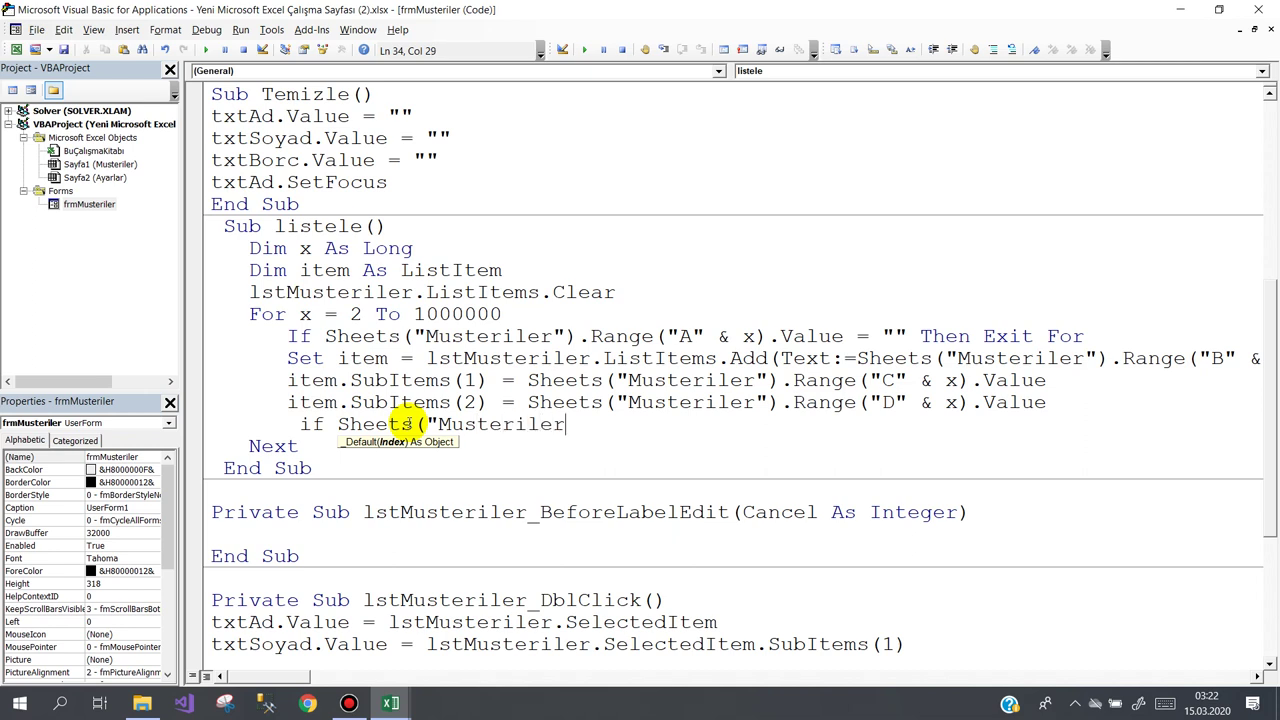
text(").range)
text(()
text("D")
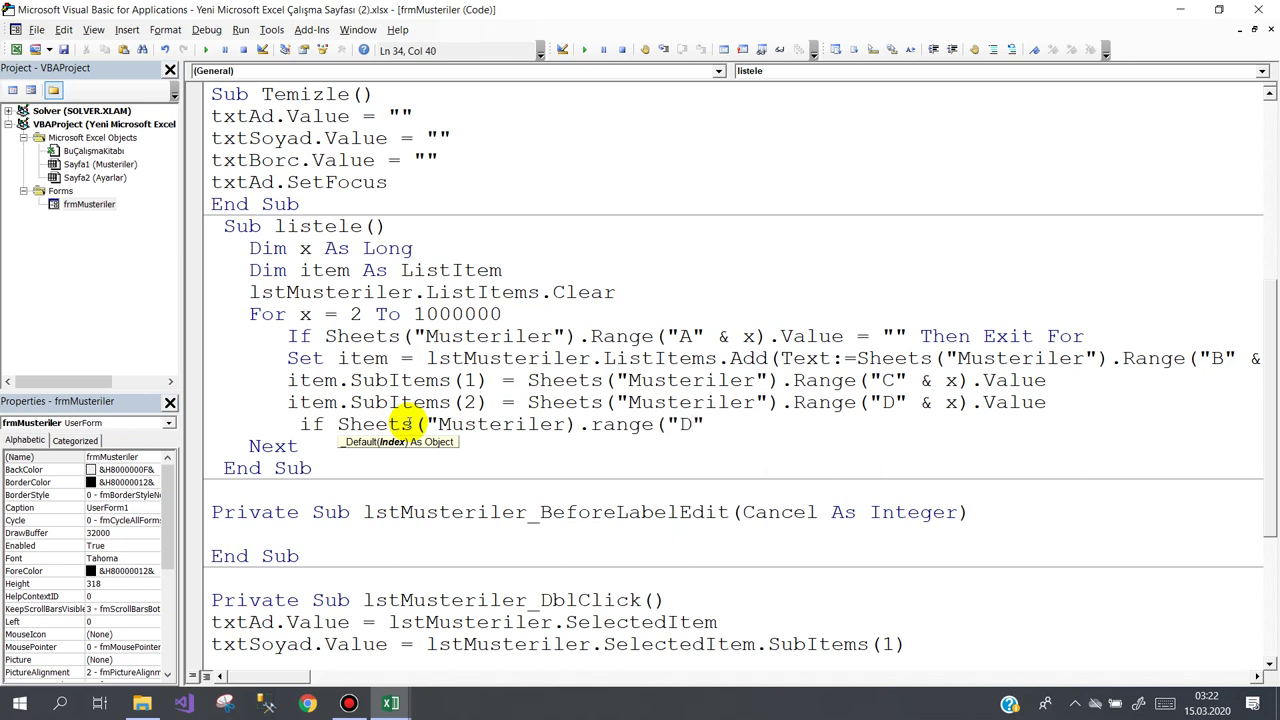
text(&x)
text().valu)
text(e)
text(>)
text(1000)
text( t)
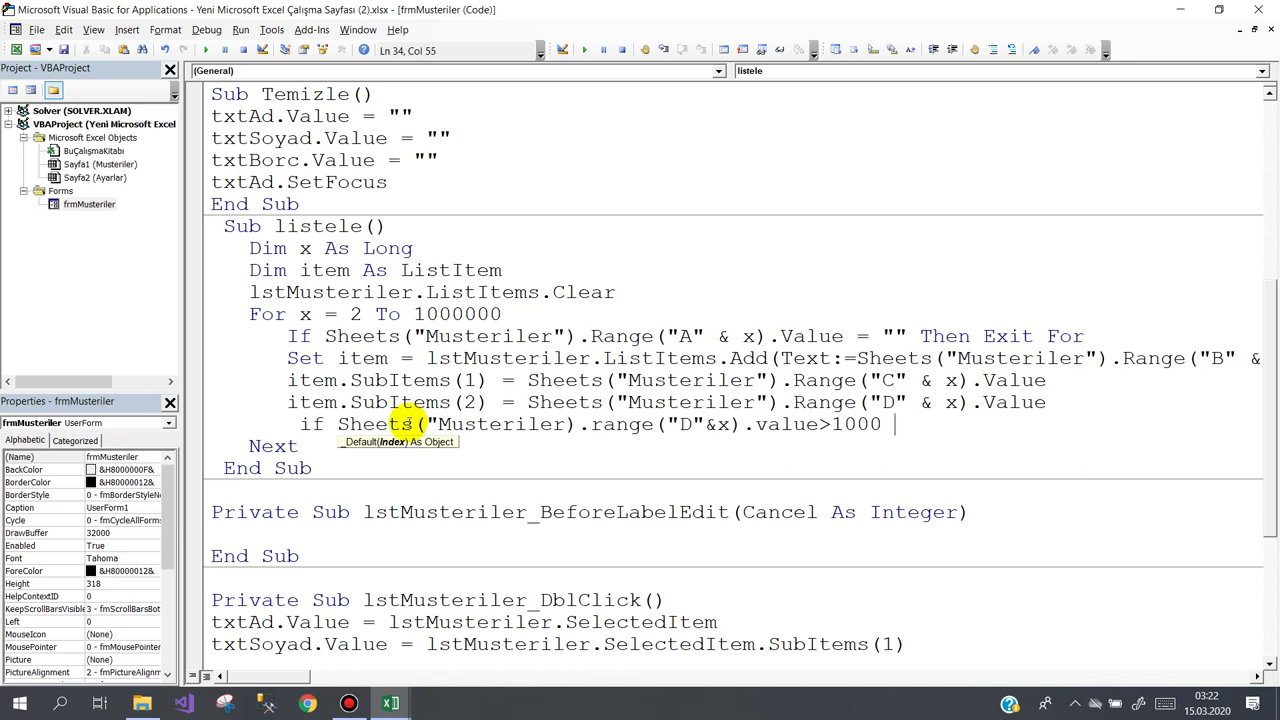
text(hen)
text( i)
text(tem.)
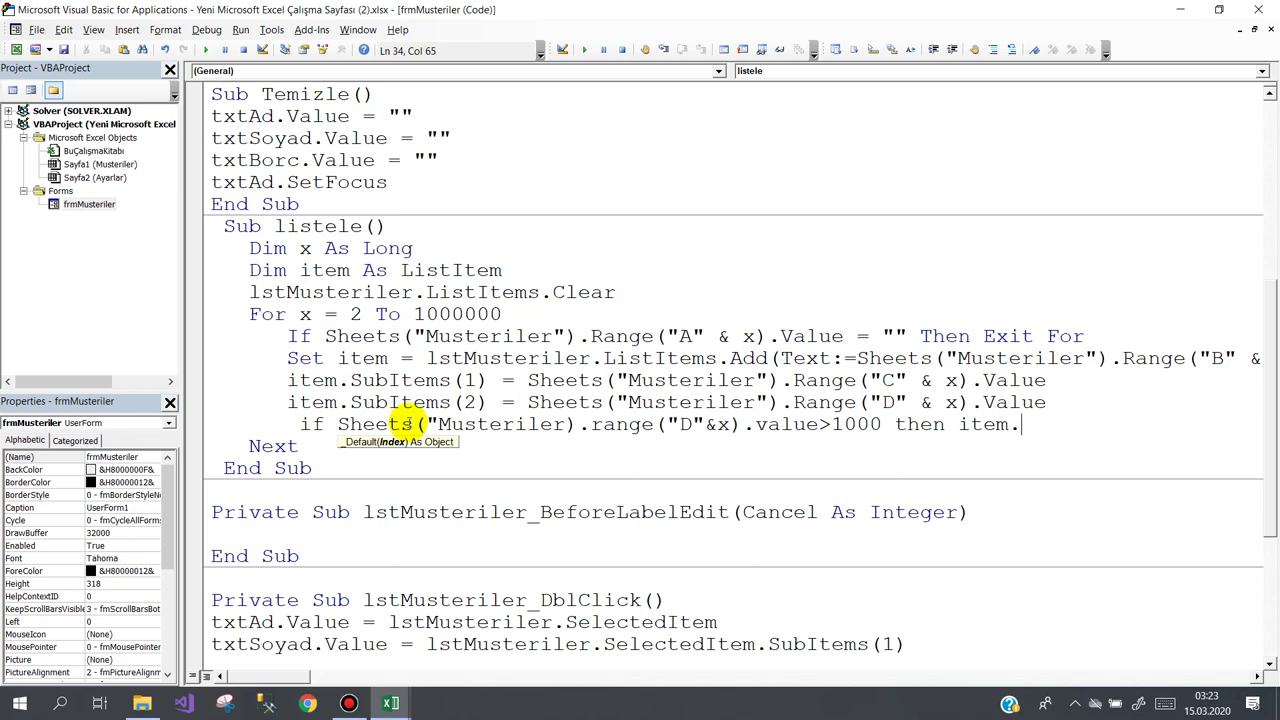
text(li)
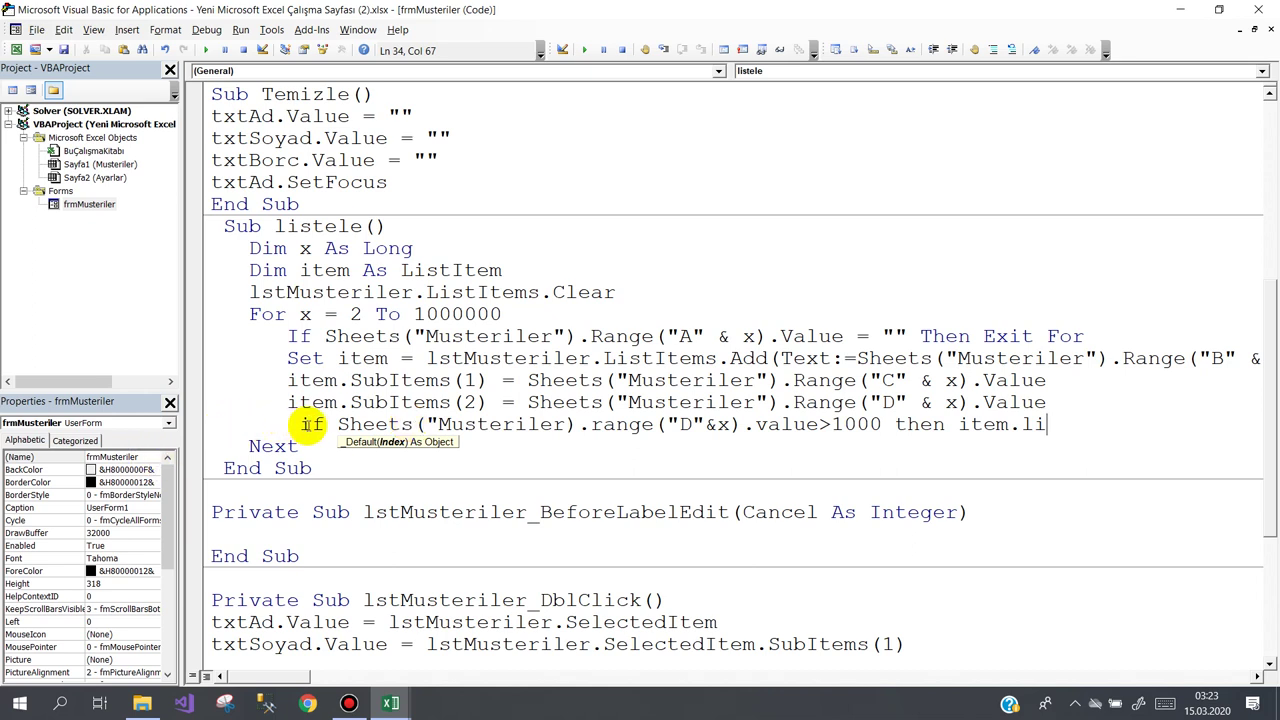
click(563, 428)
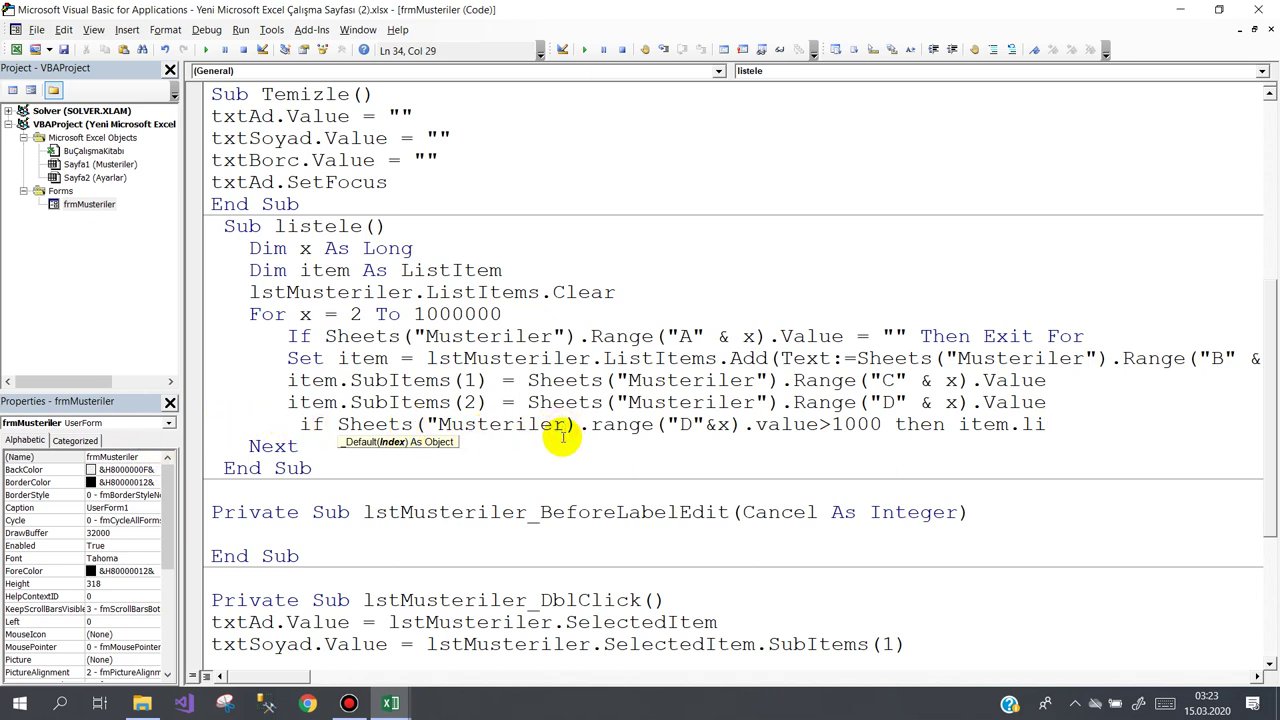
text(")
drag(970, 424, 1104, 416)
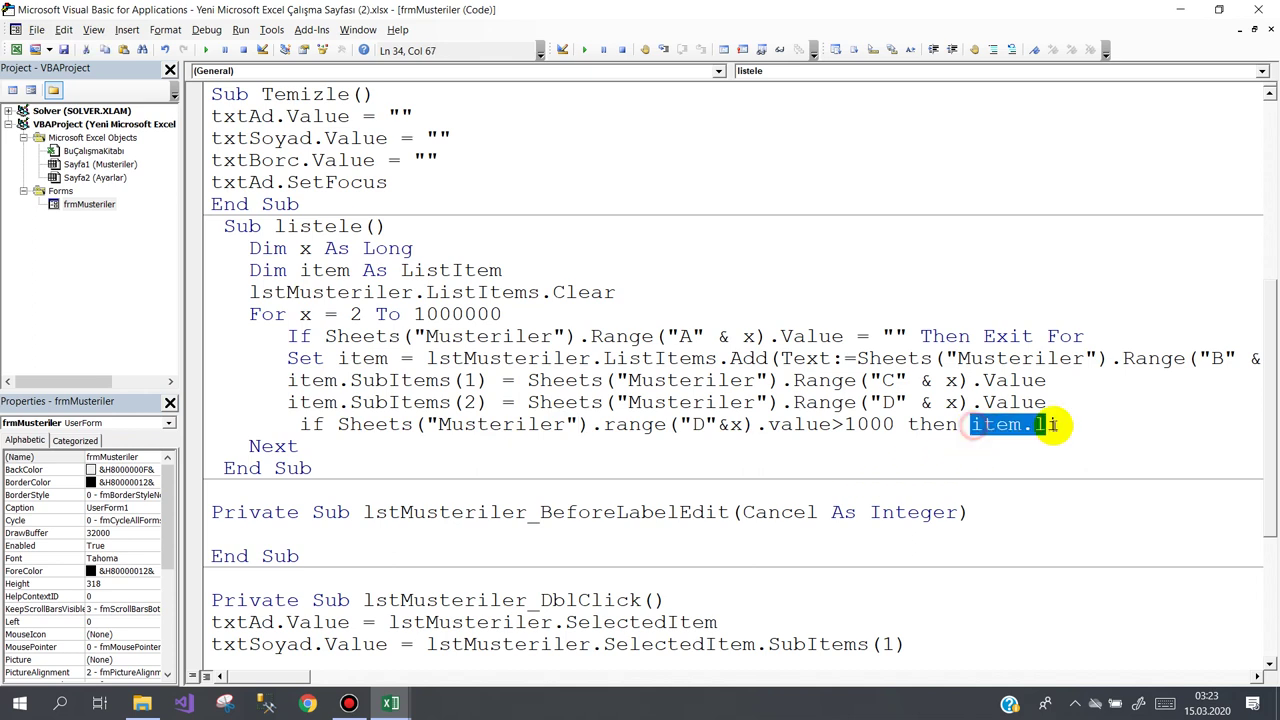
text(item)
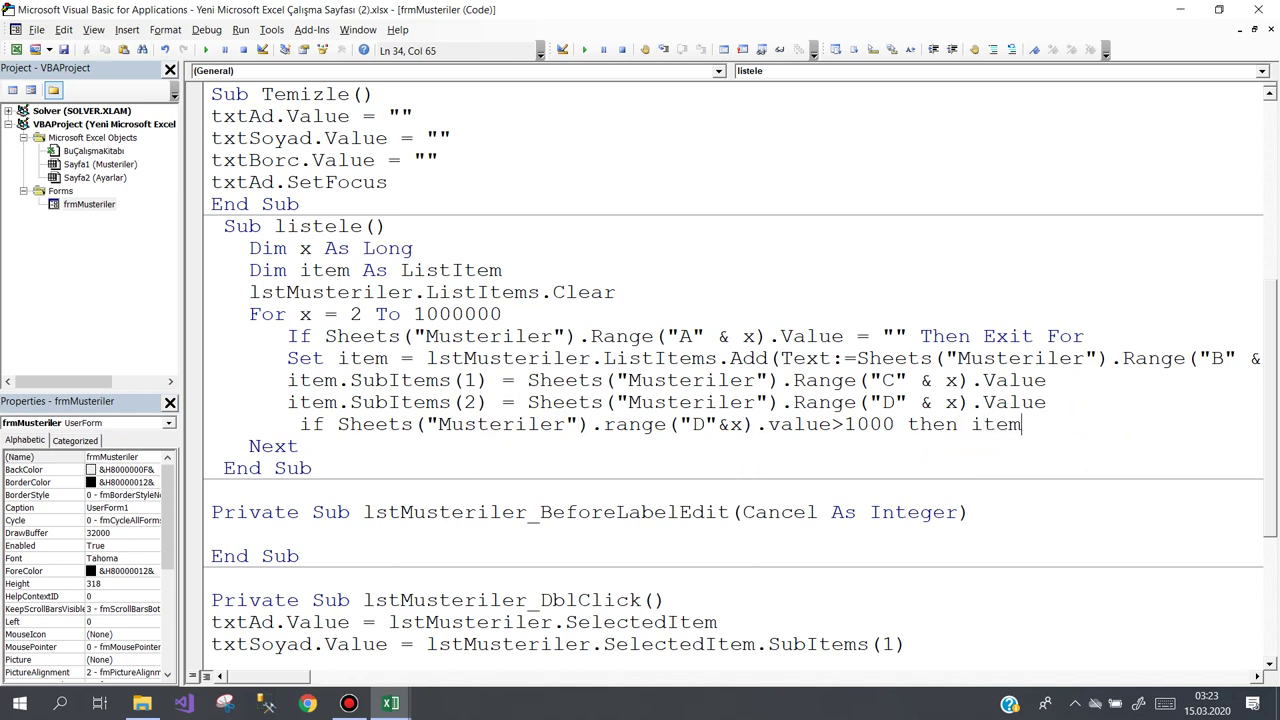
text(.l)
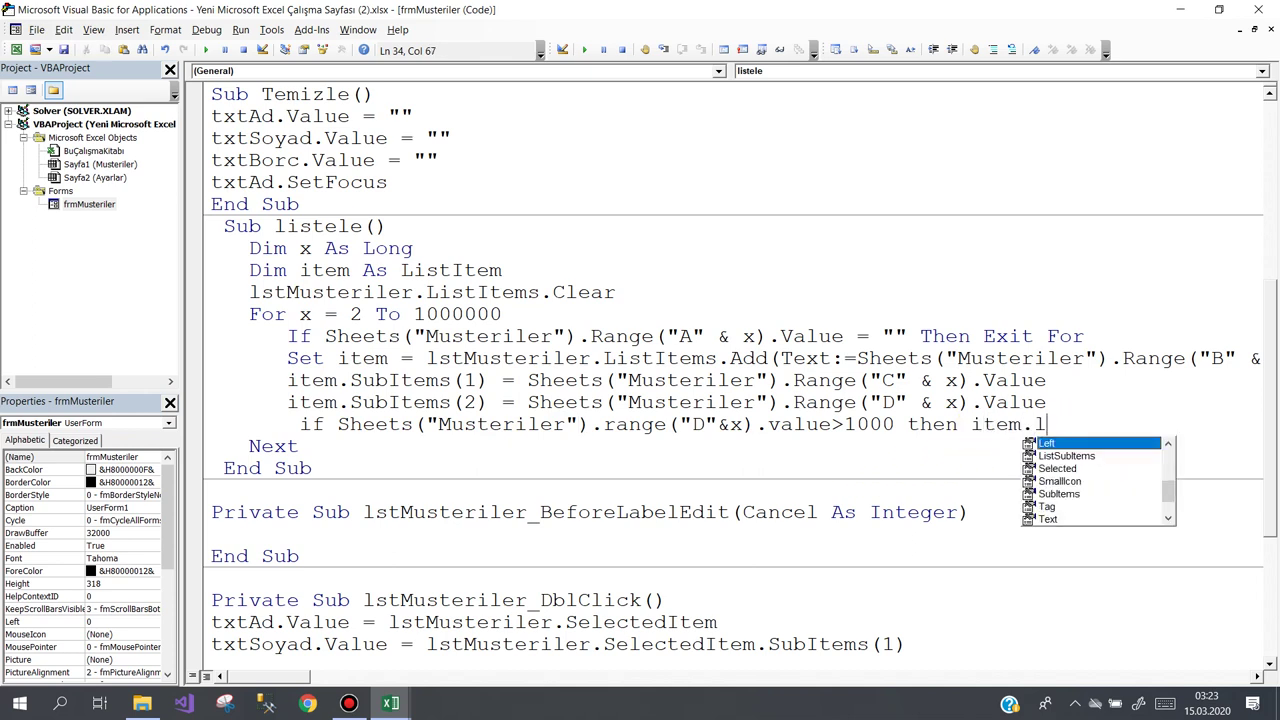
text(i)
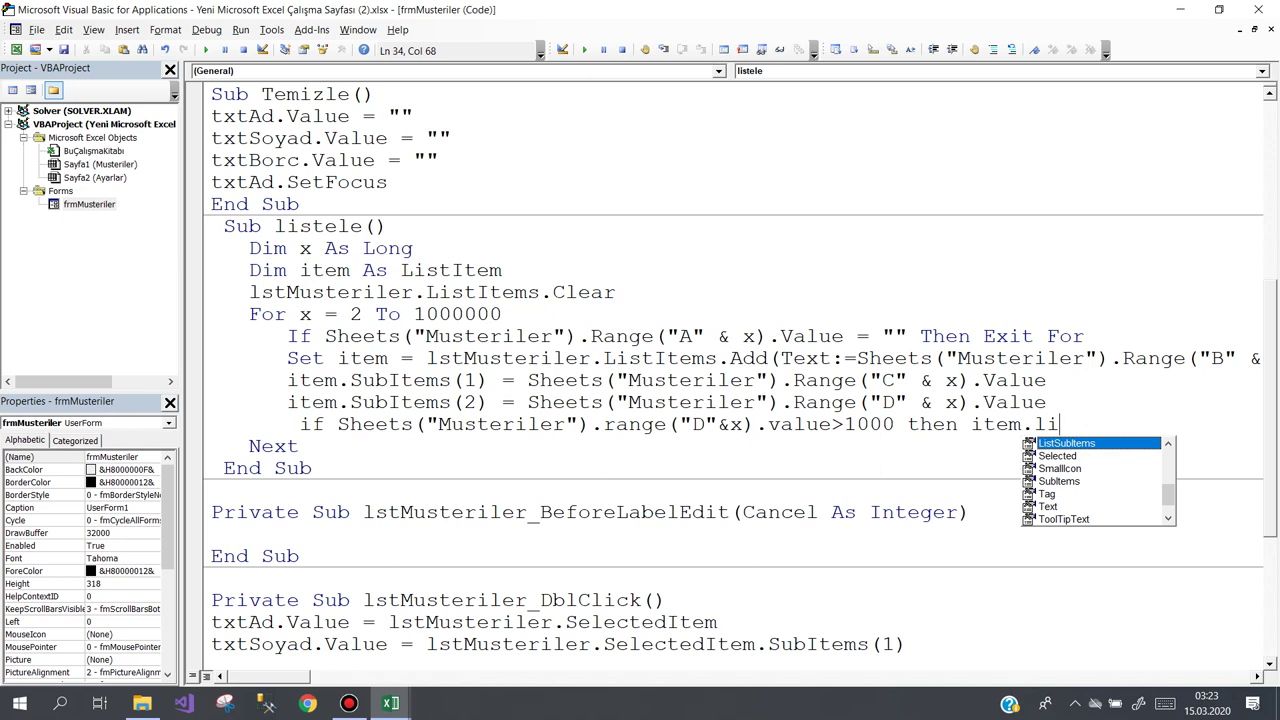
Step: Finish the line with item.ListSubItems(2).ForeColor = vbRed and open a blank line below
text(()
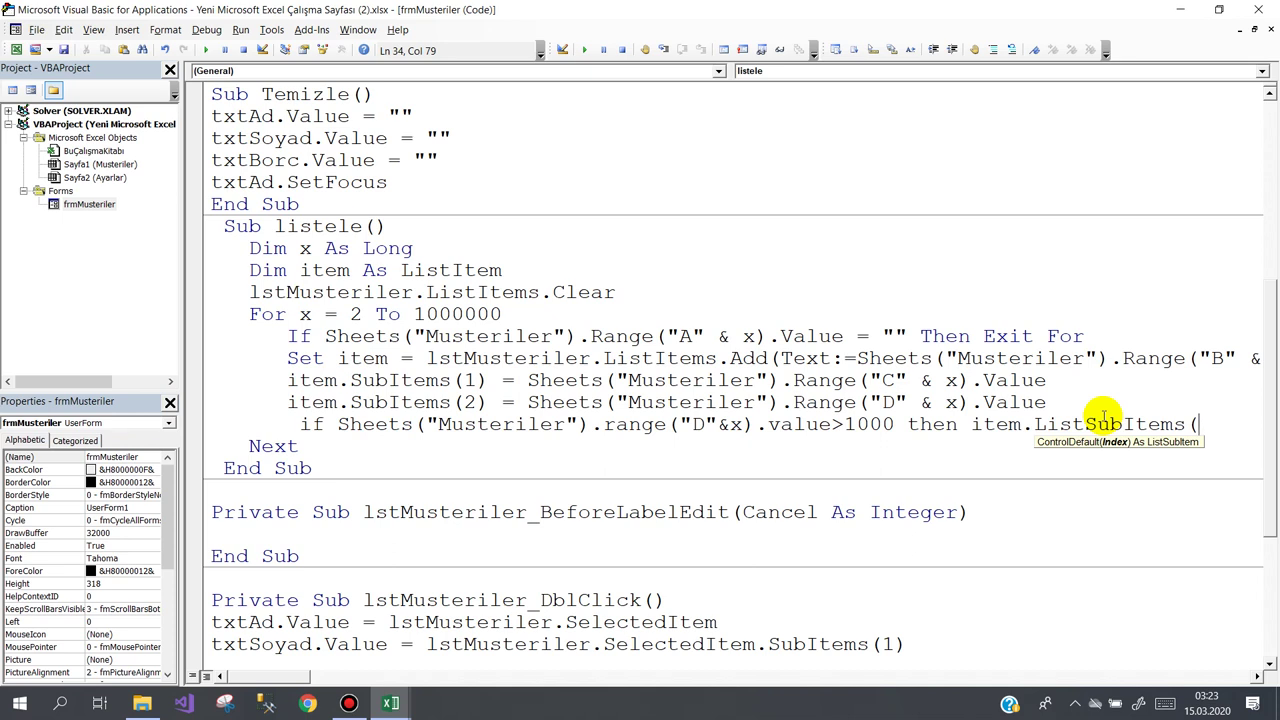
text(2))
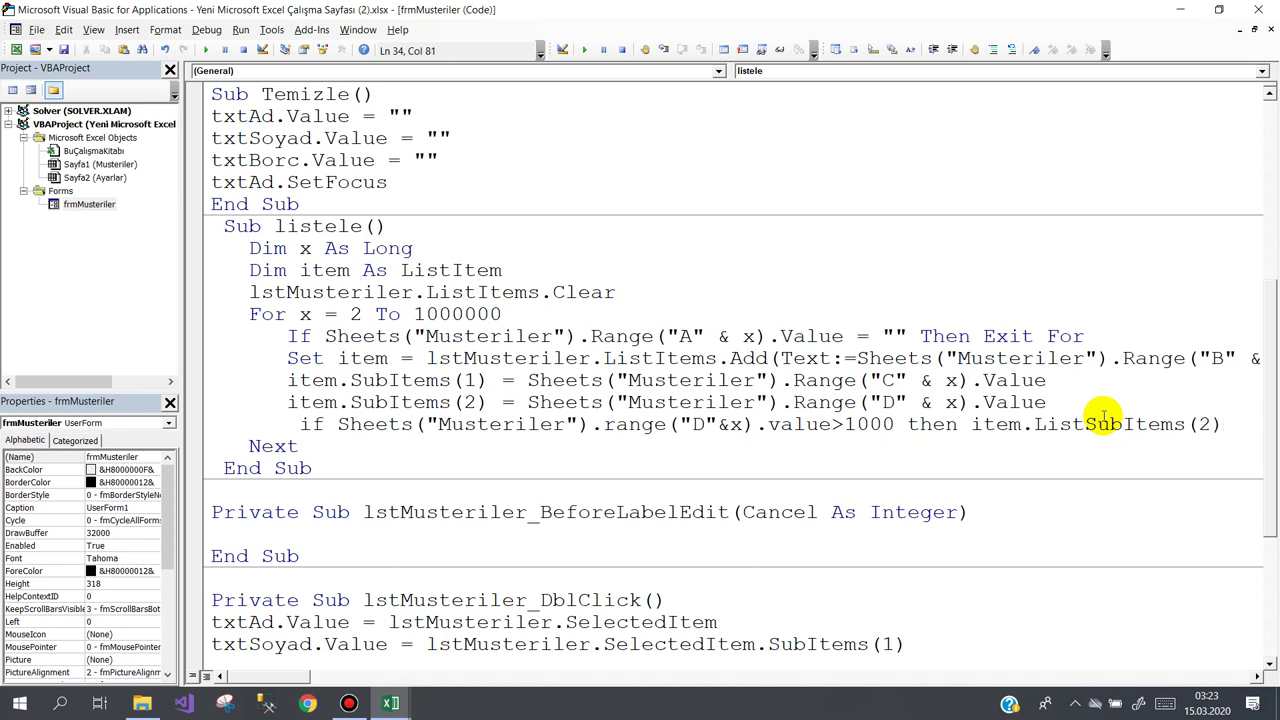
text(.for)
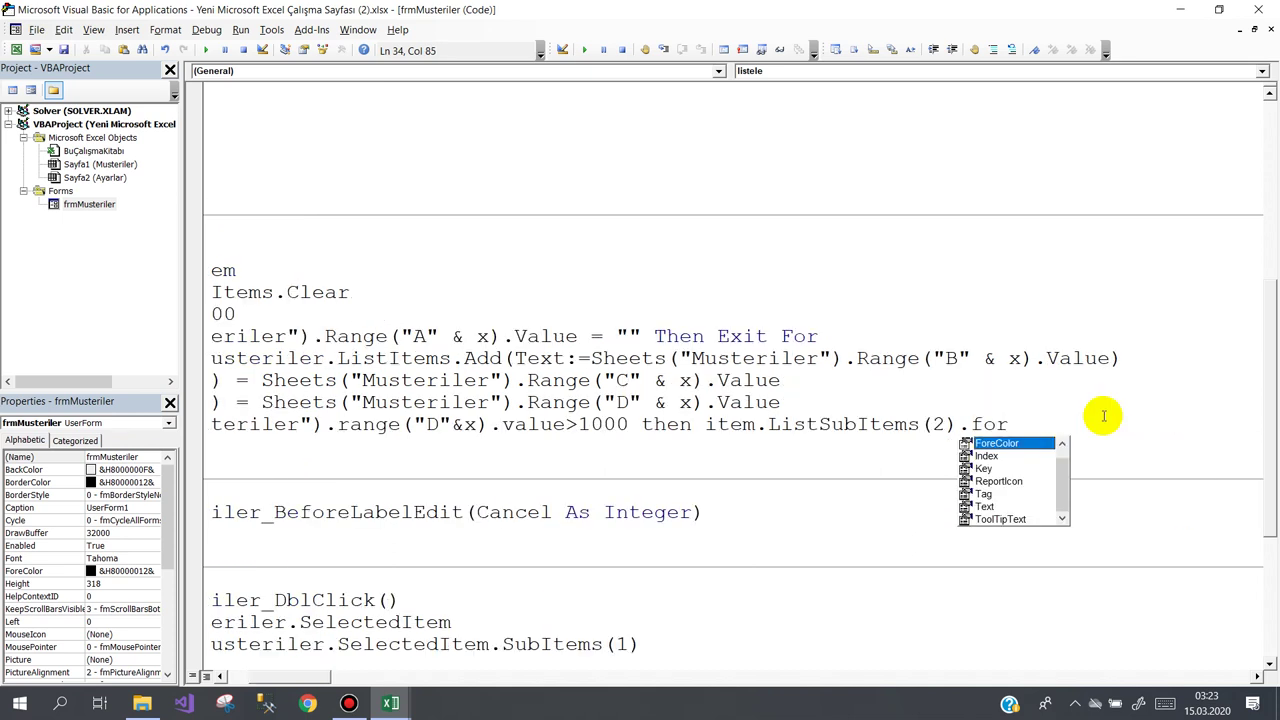
text(=)
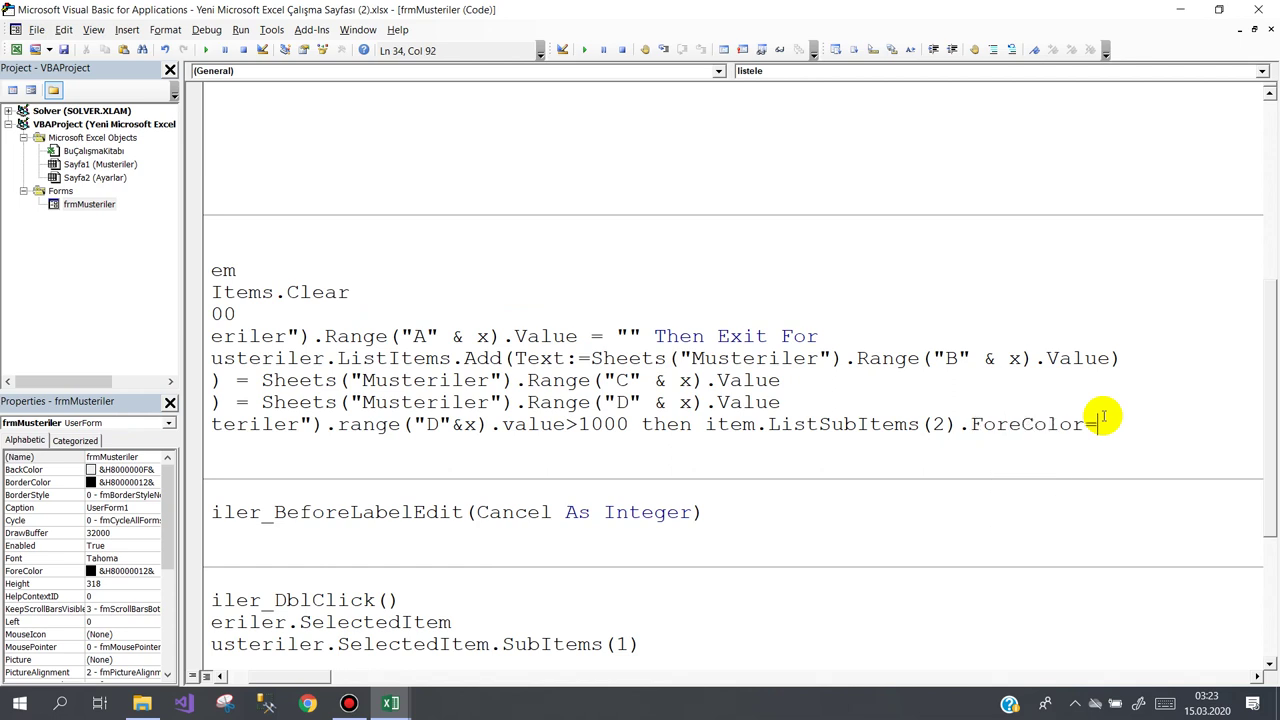
text(vb)
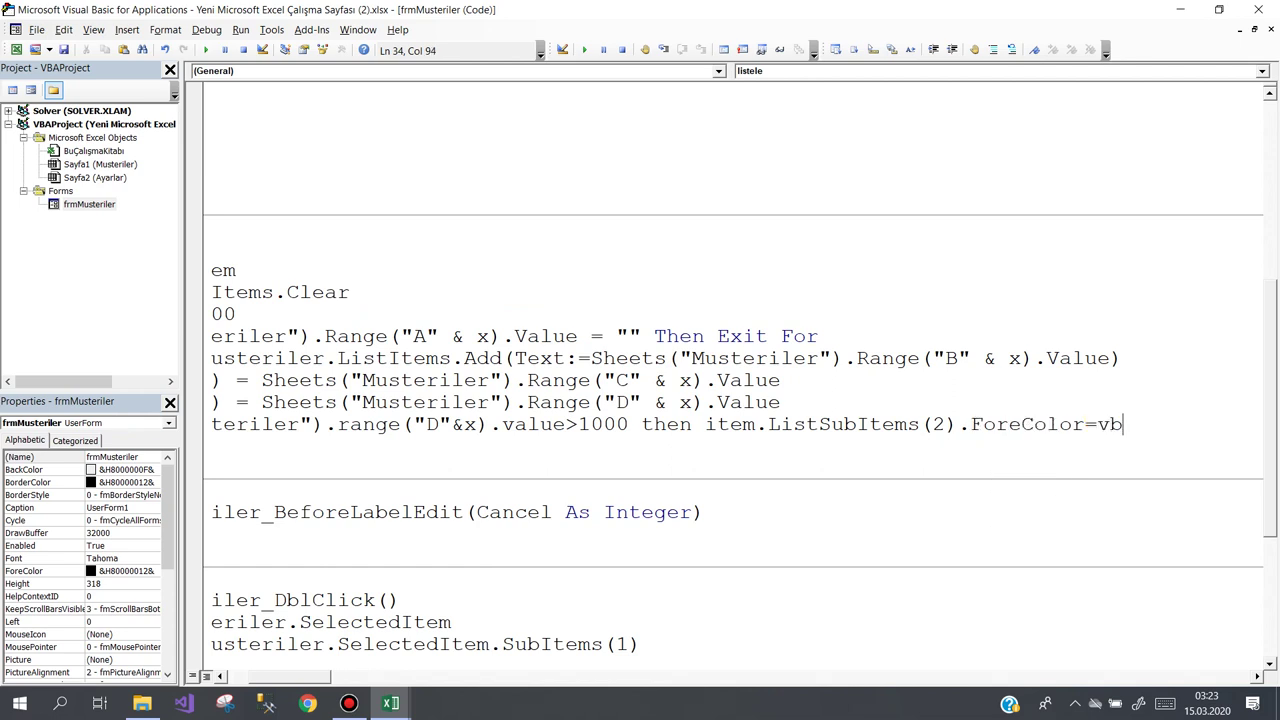
text(re)
key(ctrl+space)
text(d)
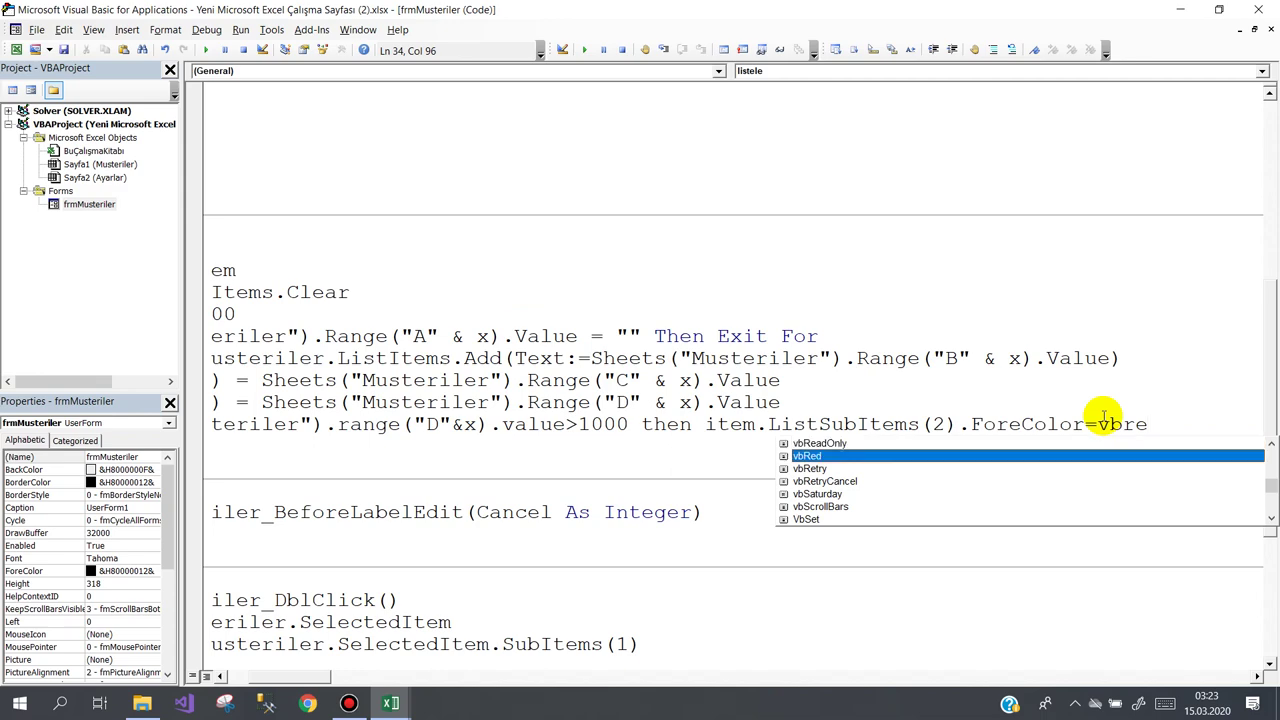
key(Down)
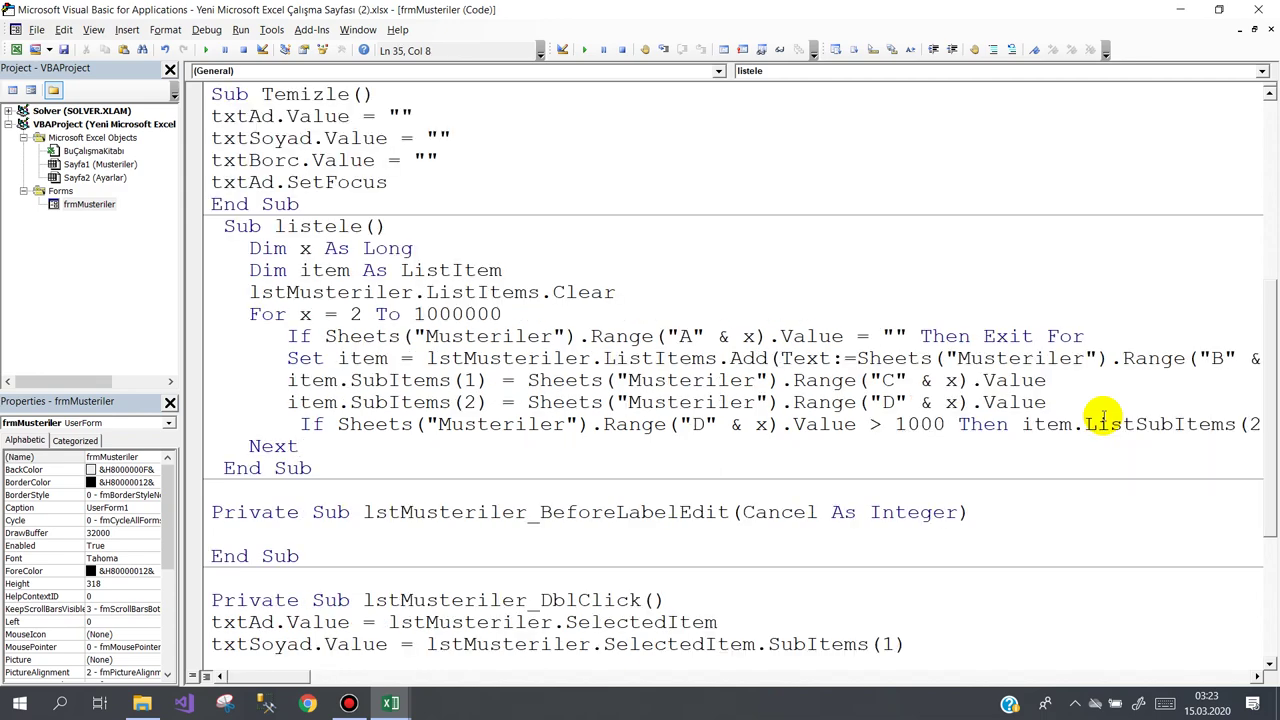
key(Up)
key(End)
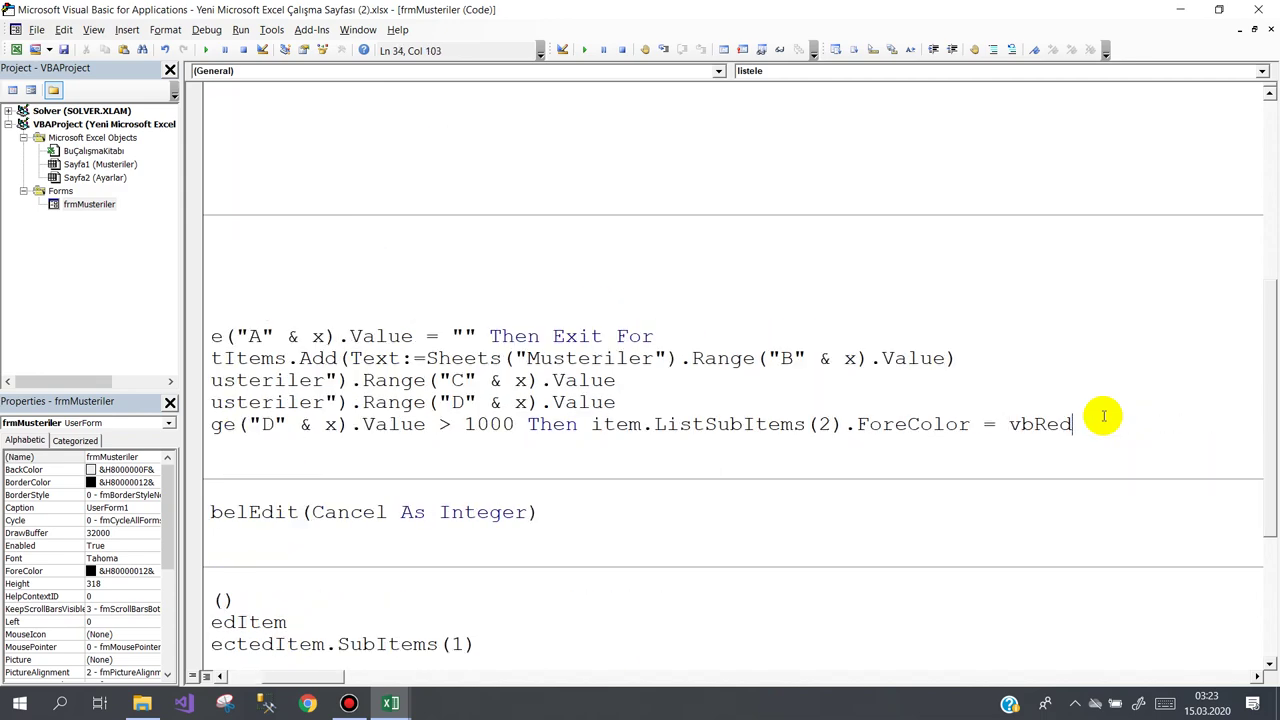
key(Return)
Step: Duplicate the vbRed condition line directly below itself
key(shift+Up)
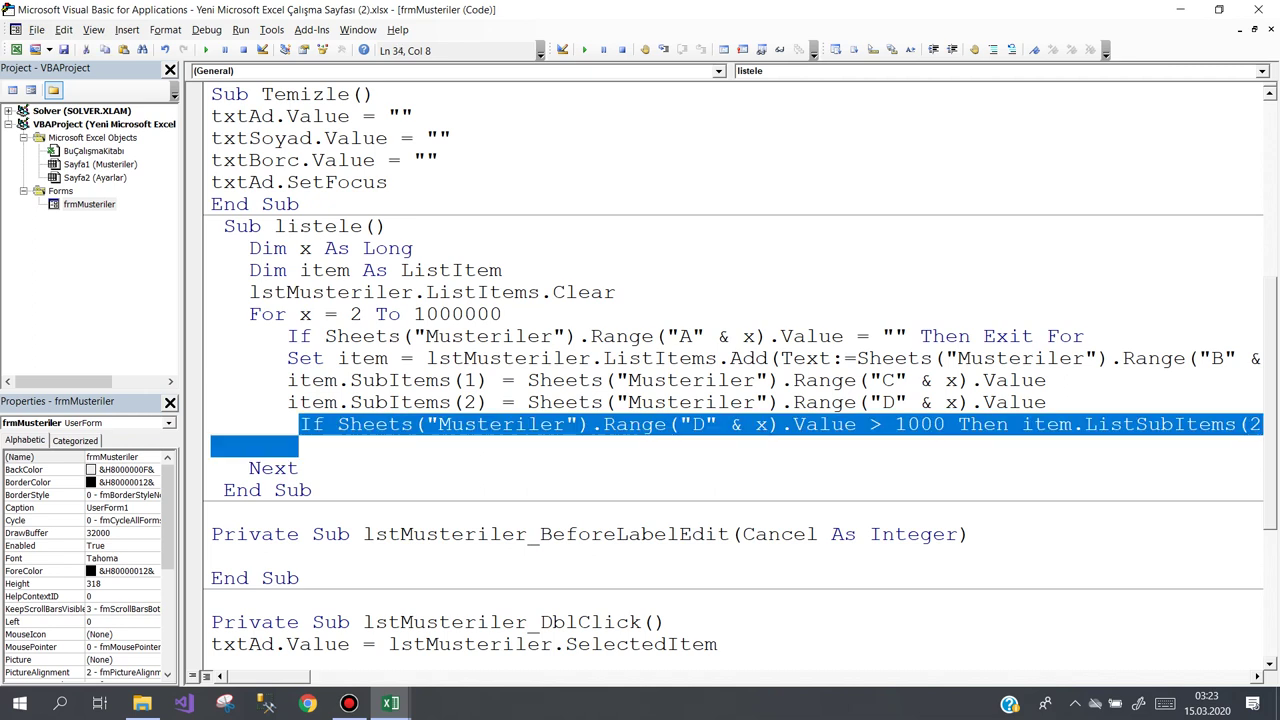
key(ctrl+c)
key(Down)
key(ctrl+v)
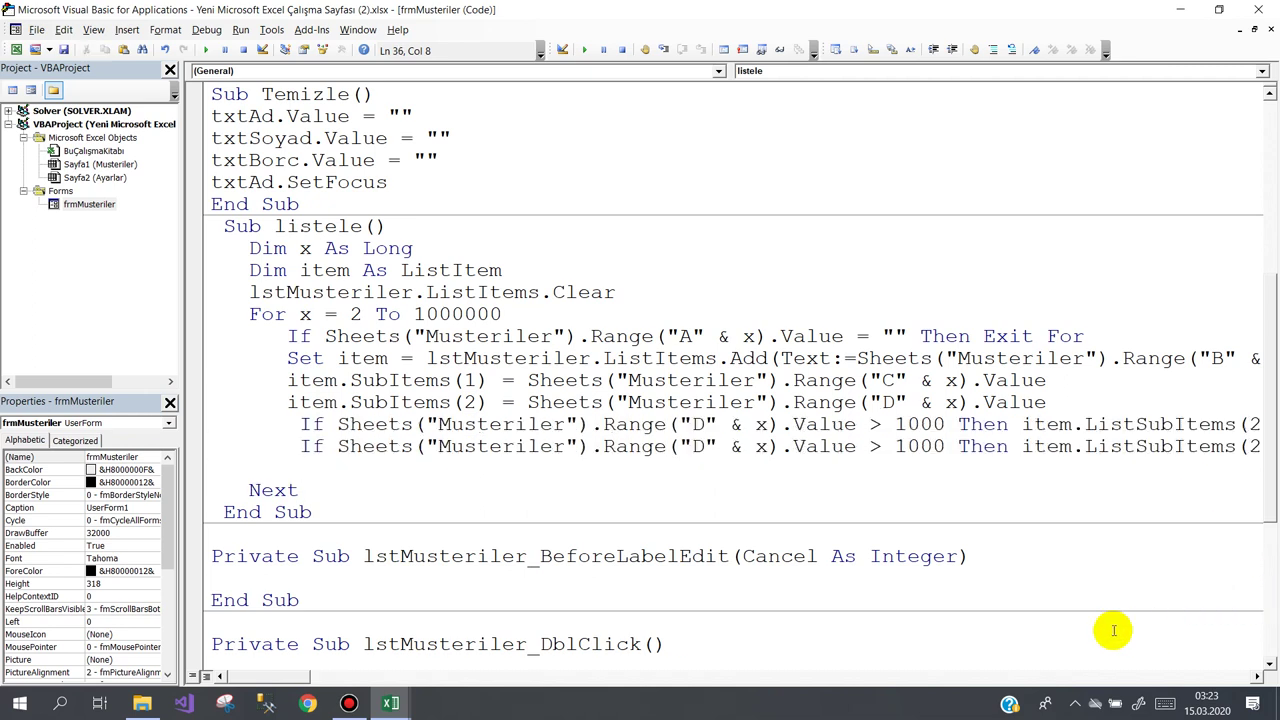
Step: Change the copied line's test to <= 1000 and its colour to vbBlue
double_click(873, 447)
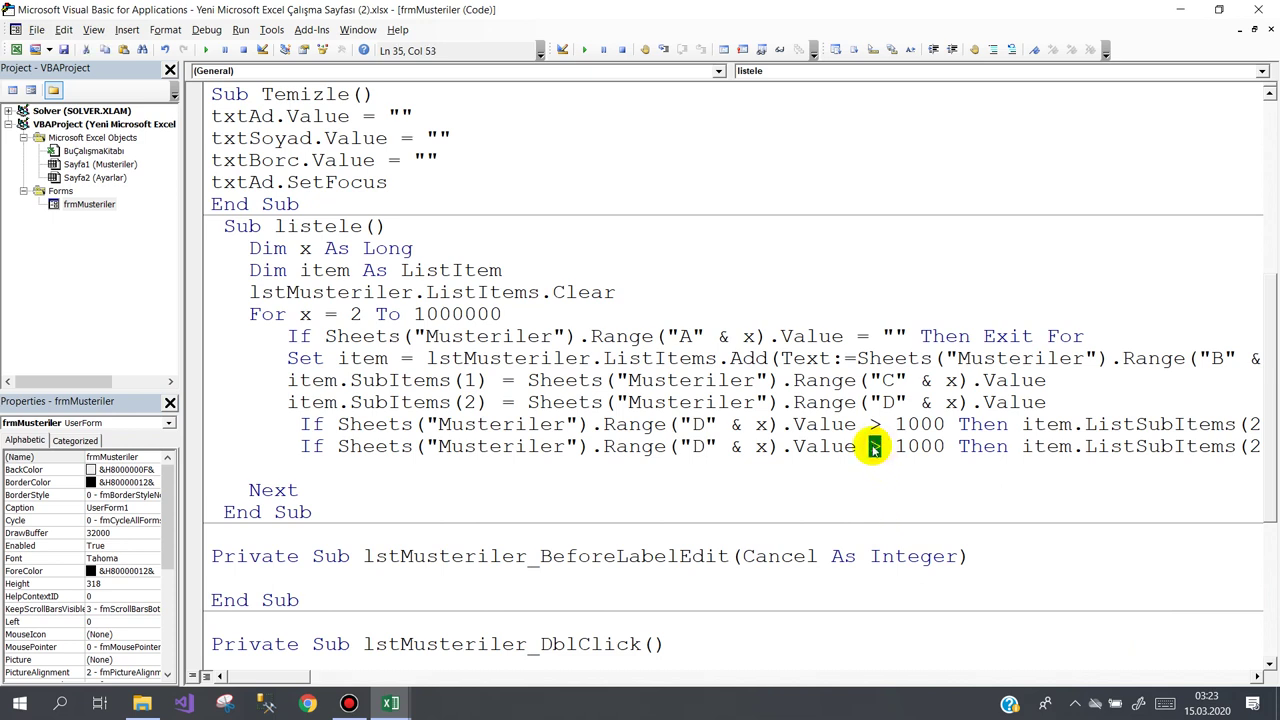
text(<=)
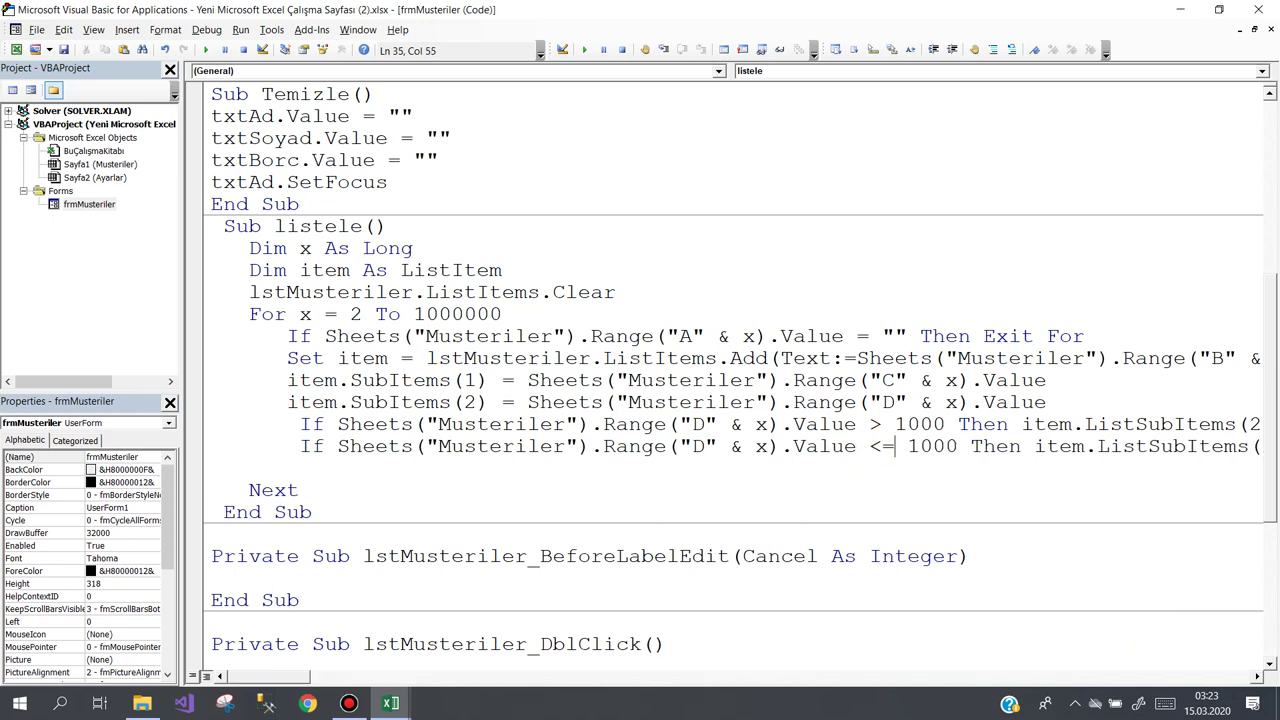
key(End)
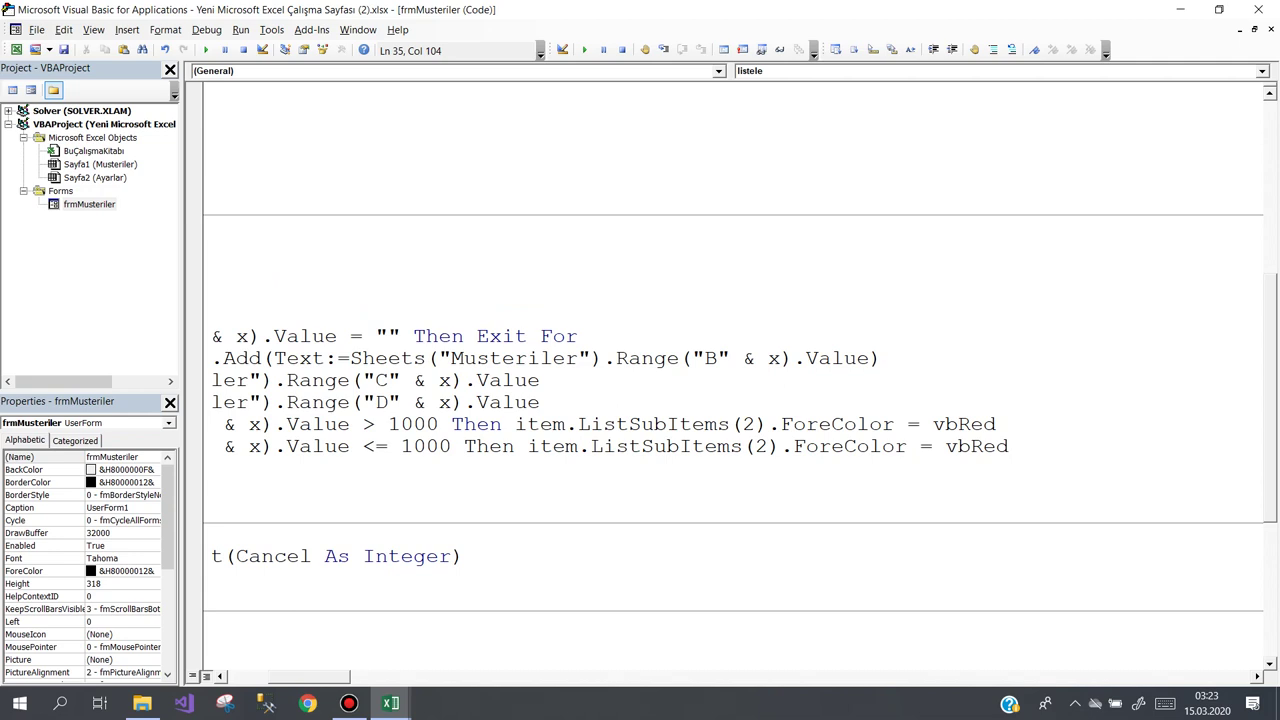
key(BackSpace)
key(BackSpace)
key(BackSpace)
key(BackSpace)
key(BackSpace)
text(vbb)
key(ctrl+space)
key(Down)
key(Down)
key(Down)
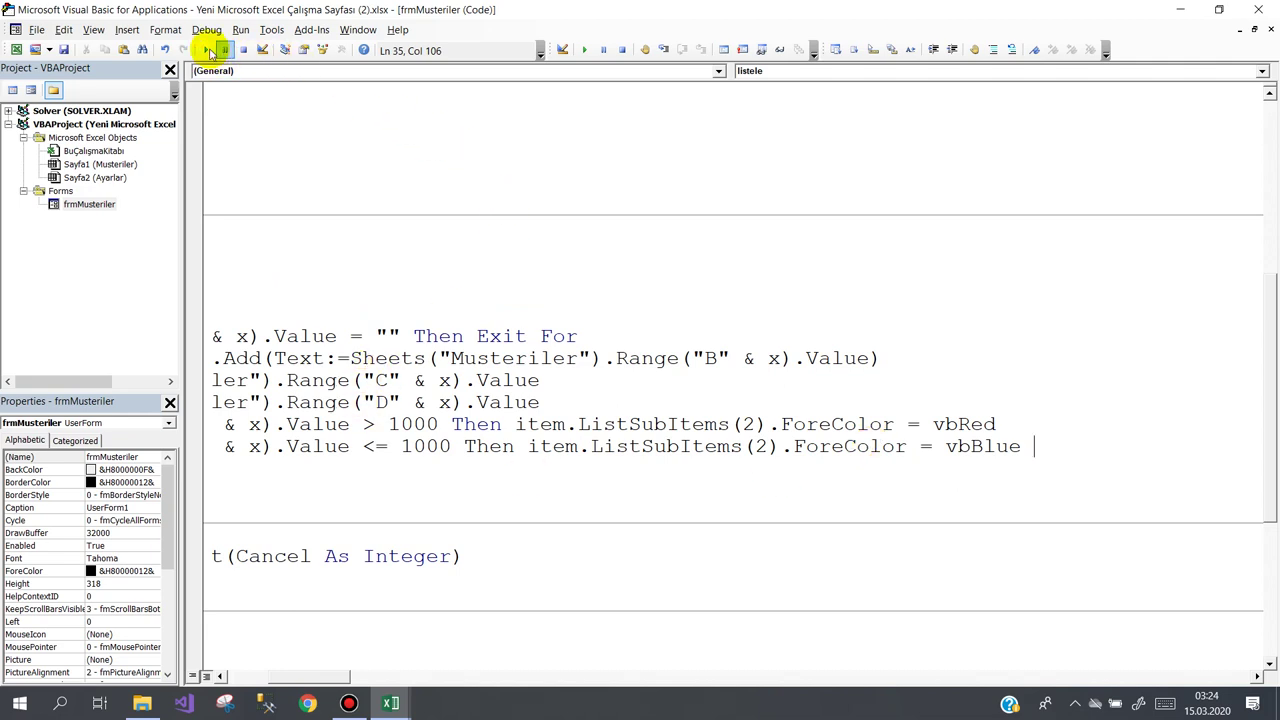
Step: Run the form and check the three rows: 1200 shown in red, 700 and 500 in blue
click(205, 49)
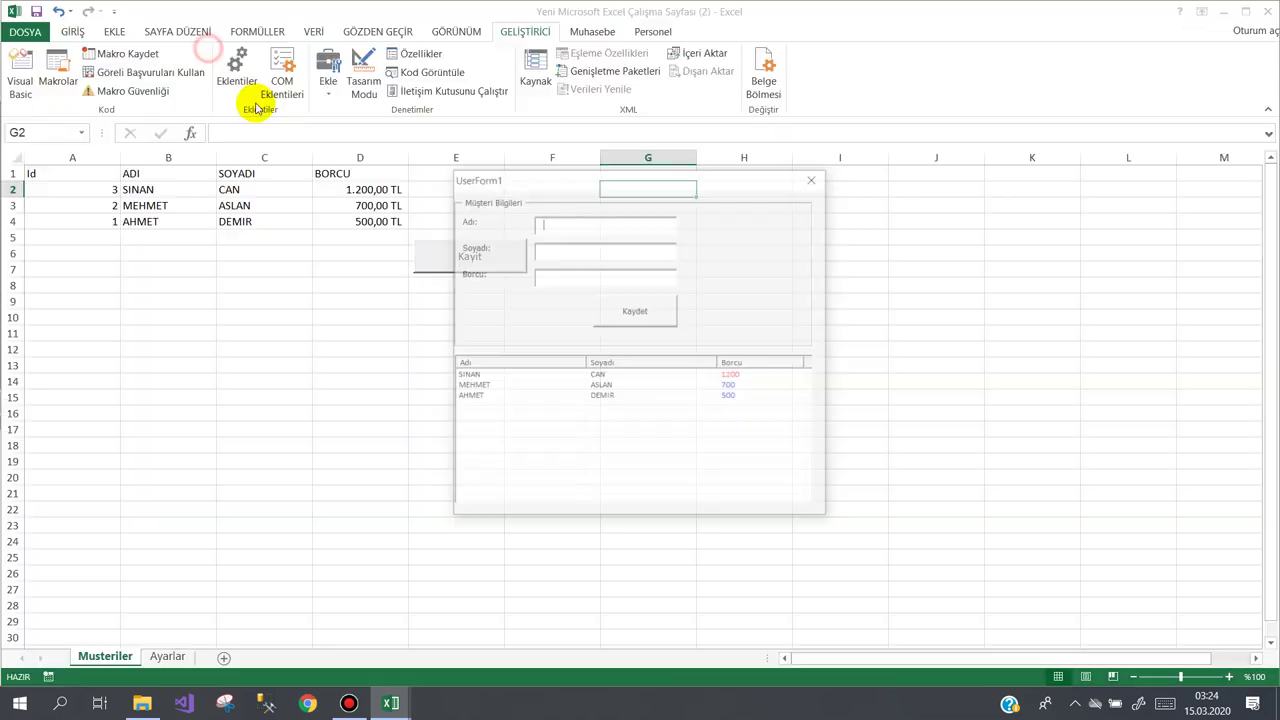
click(645, 376)
key(Down)
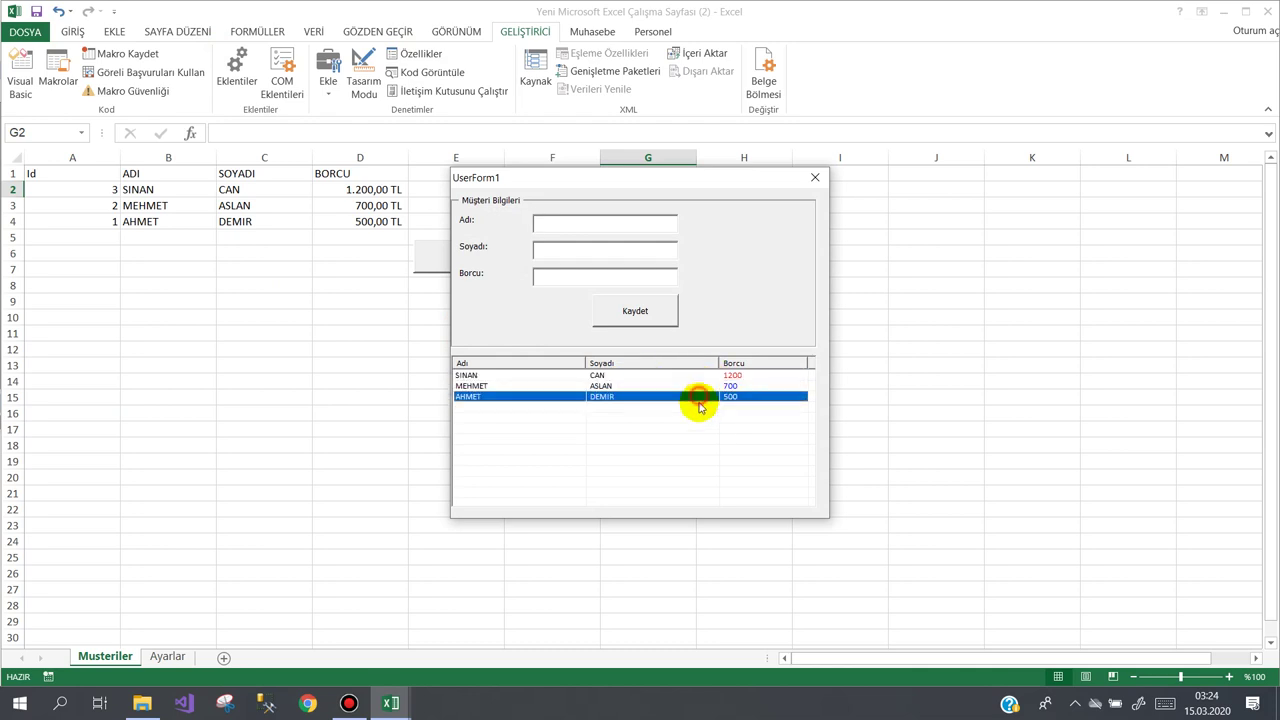
click(698, 389)
click(680, 397)
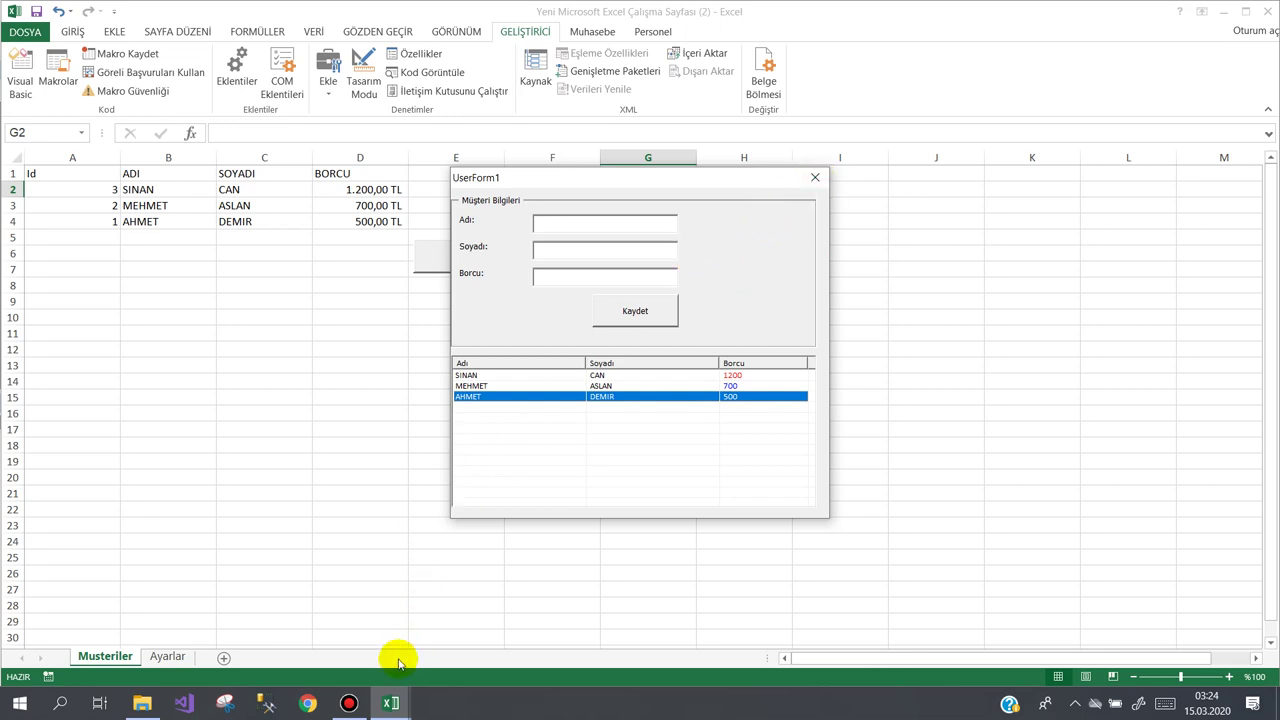
click(349, 703)
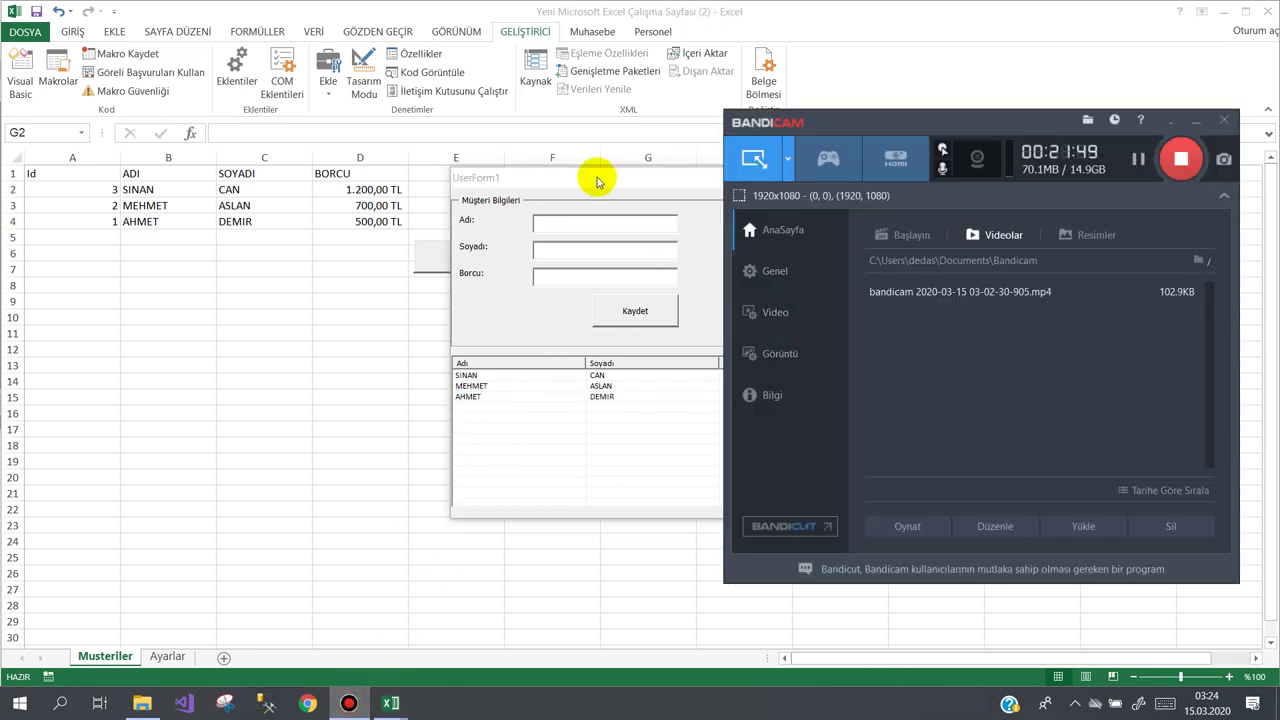
Step: Reposition the customer form and bring the Bandicam recorder window to the front
drag(596, 177, 367, 166)
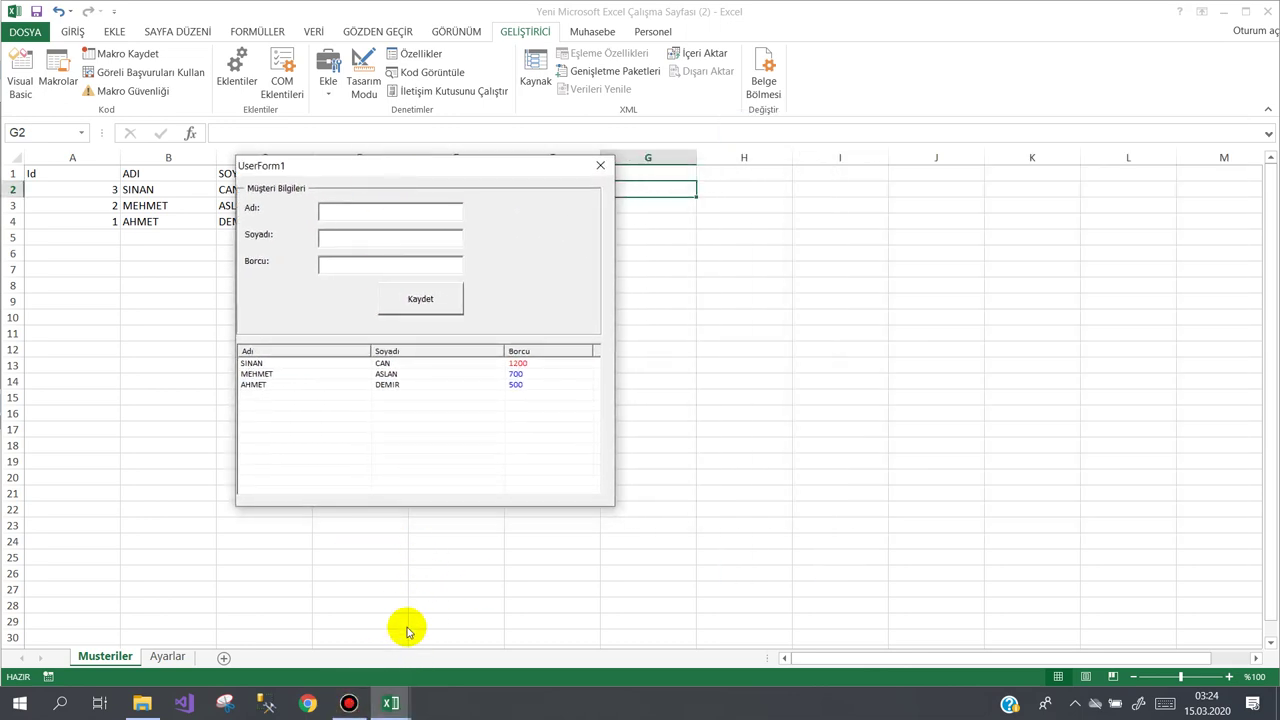
click(390, 705)
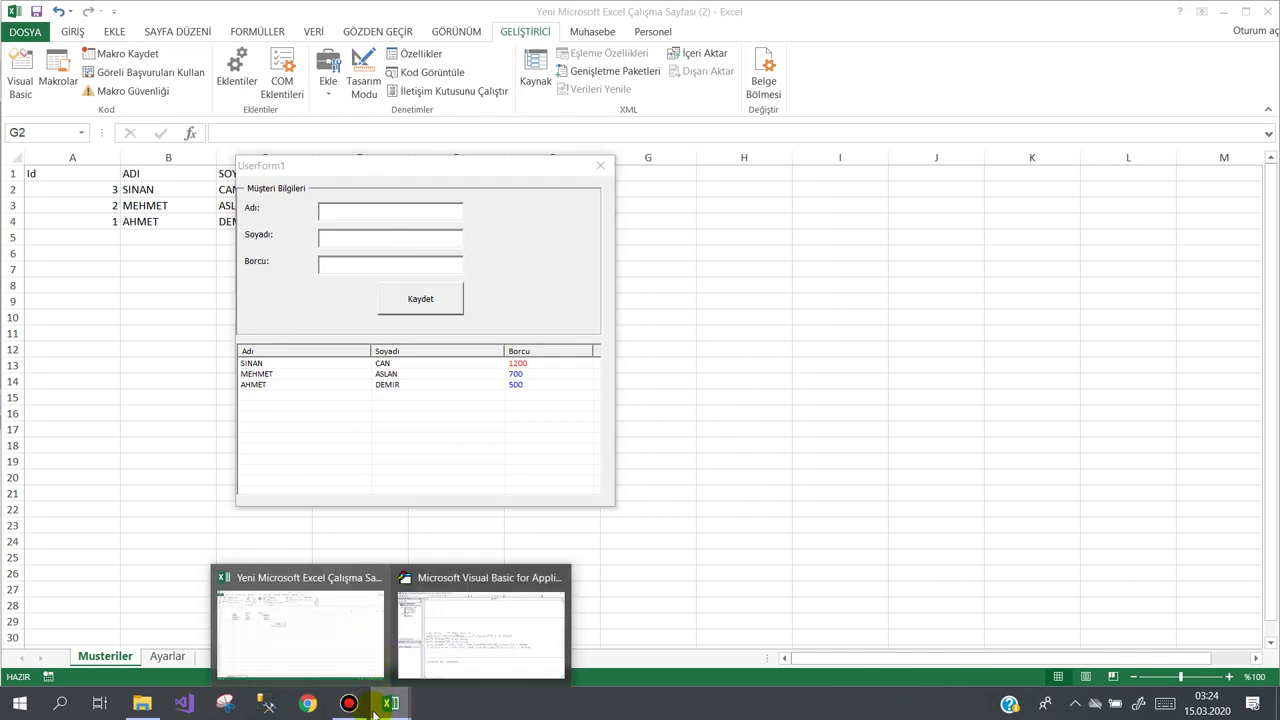
click(352, 712)
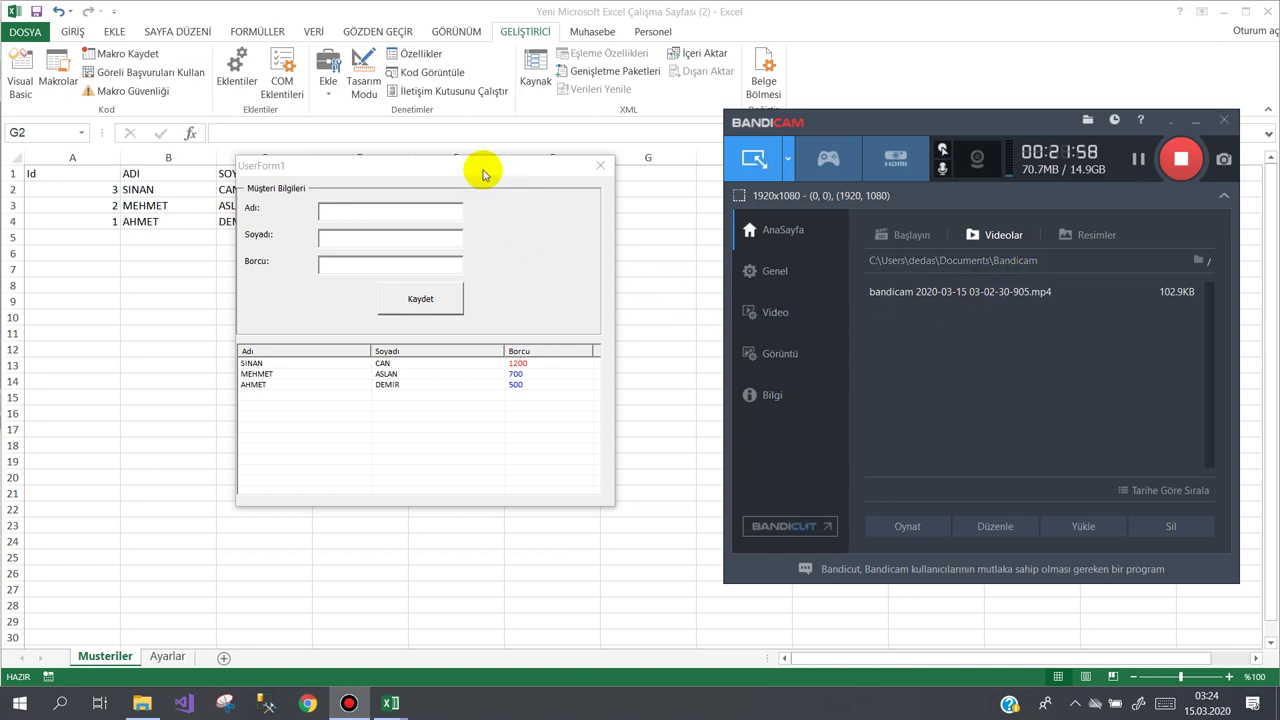
drag(484, 173, 588, 233)
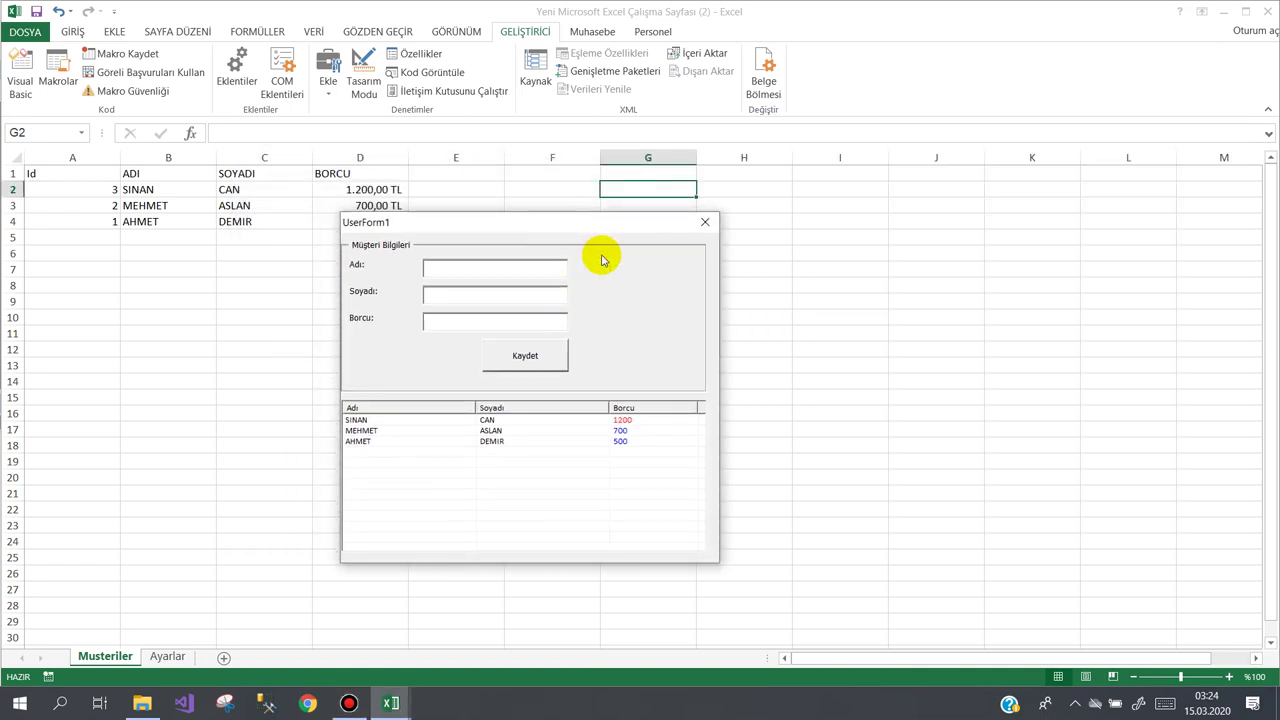
click(349, 703)
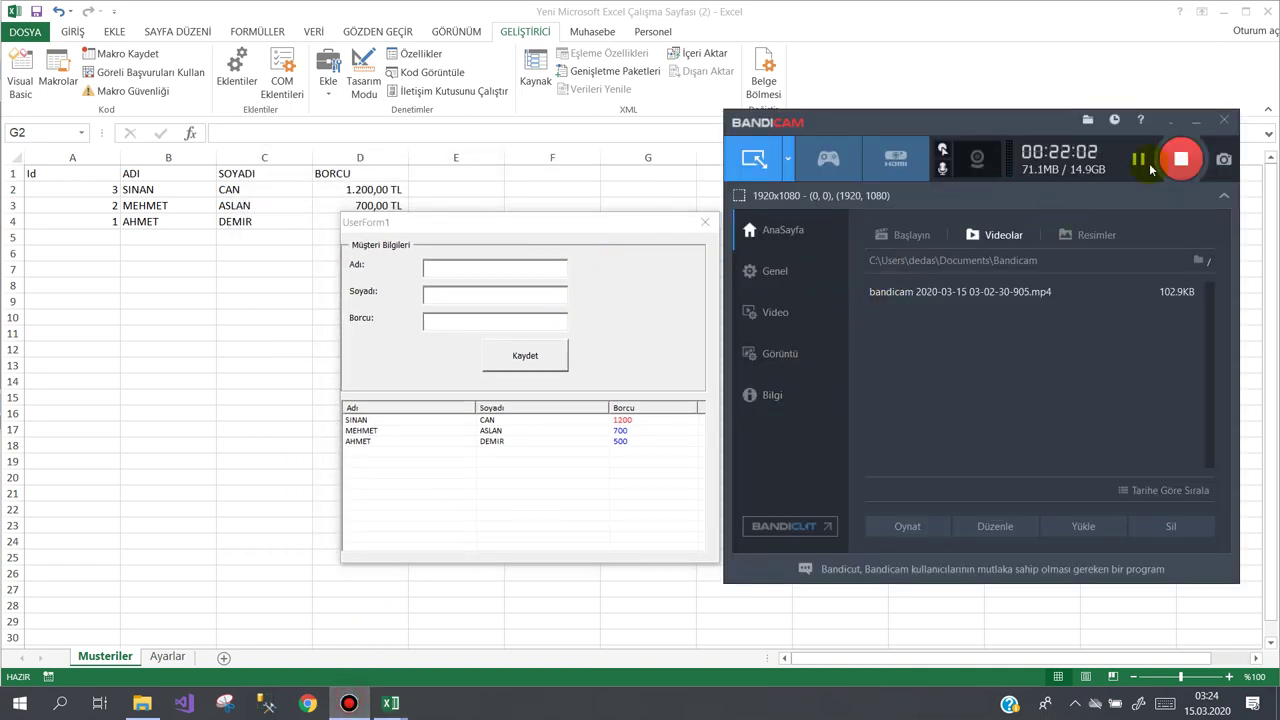